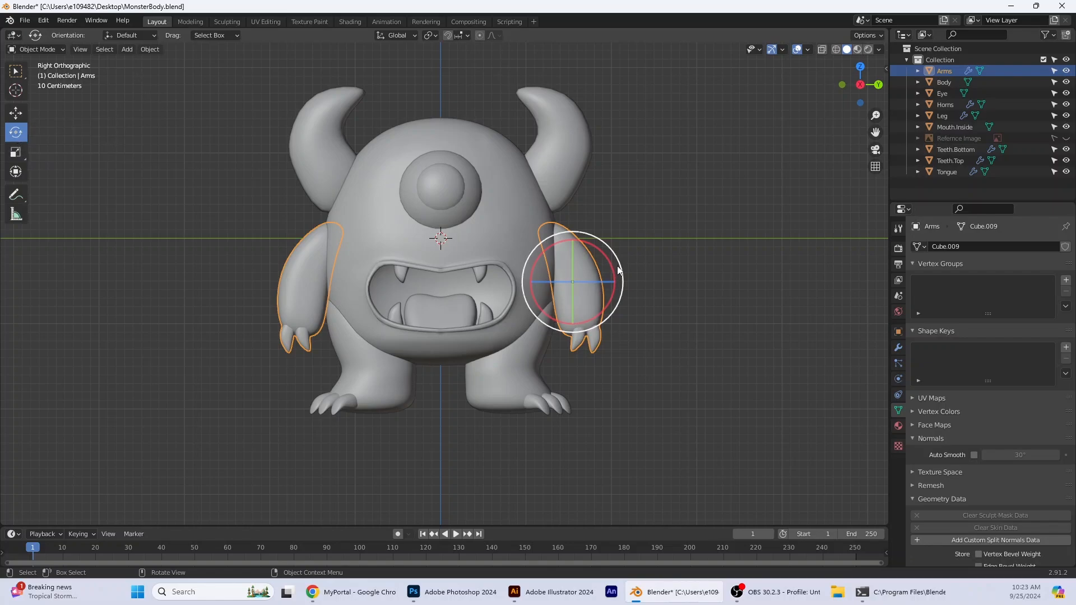
# - Rotate the arms to a horizontal pose, raise them to shoulder height and shift them outward at the body's sides
pyautogui.moveTo(616, 262); pyautogui.dragTo(540, 150)
pyautogui.click(15, 112)
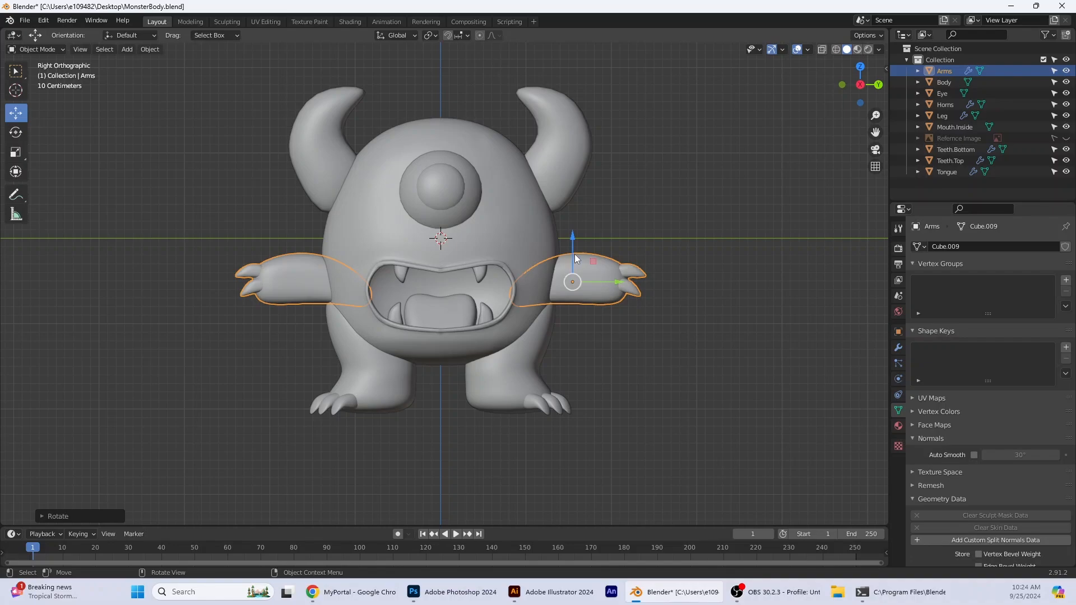
pyautogui.moveTo(575, 255); pyautogui.dragTo(583, 207)
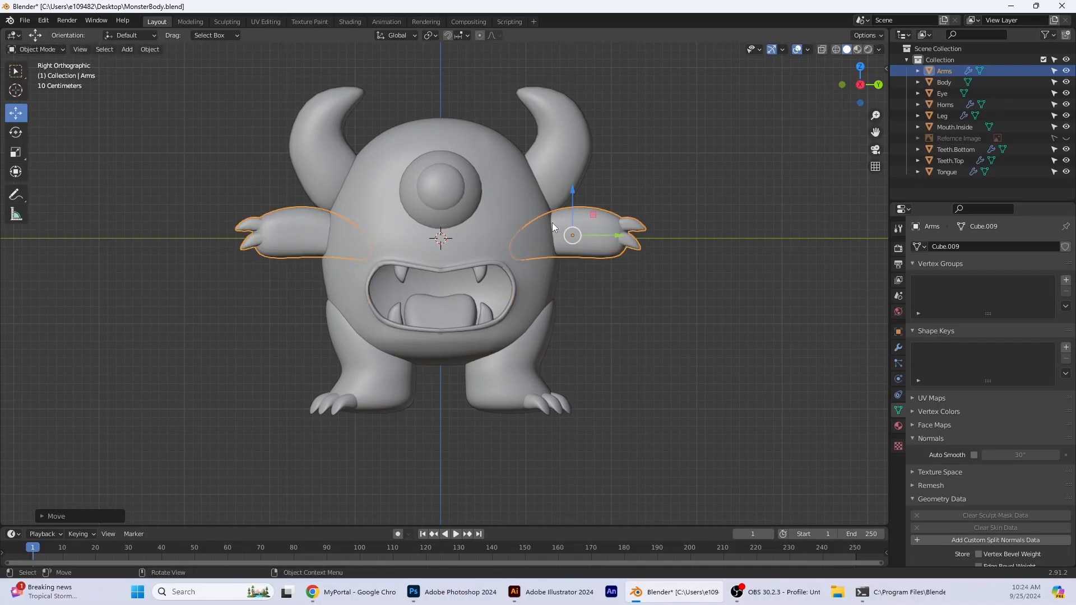
pyautogui.moveTo(574, 212); pyautogui.dragTo(640, 249)
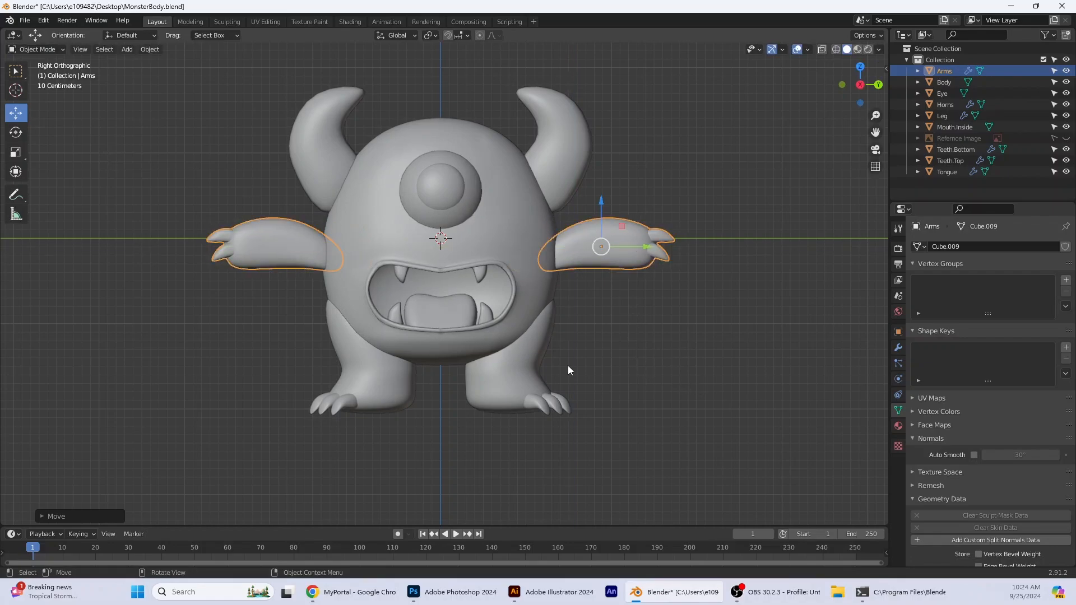
pyautogui.moveTo(567, 365); pyautogui.dragTo(660, 379, button='middle')
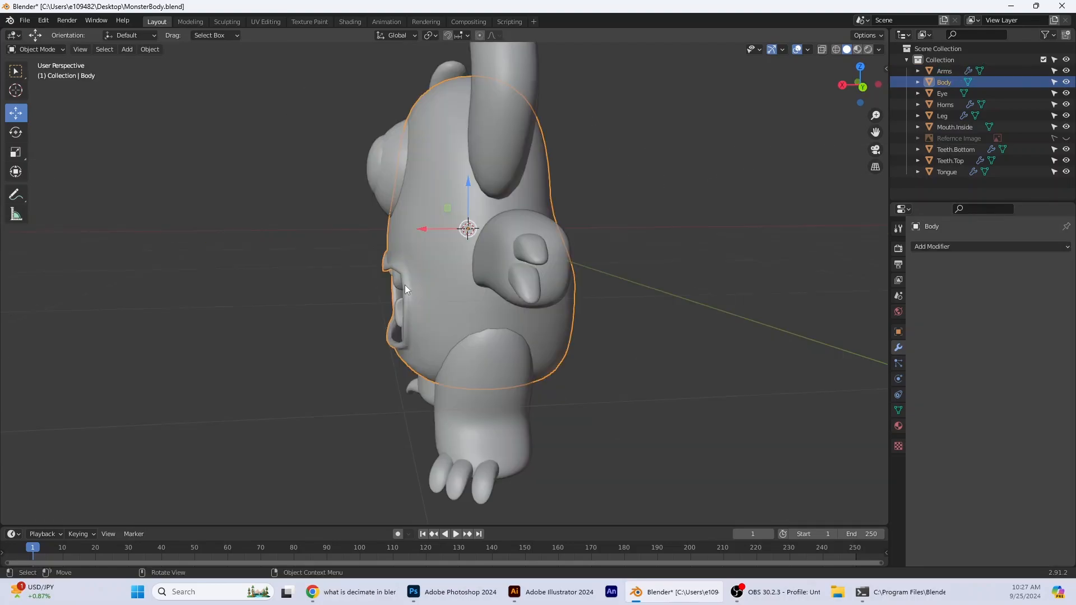
pyautogui.moveTo(405, 285); pyautogui.dragTo(348, 321, button='middle')
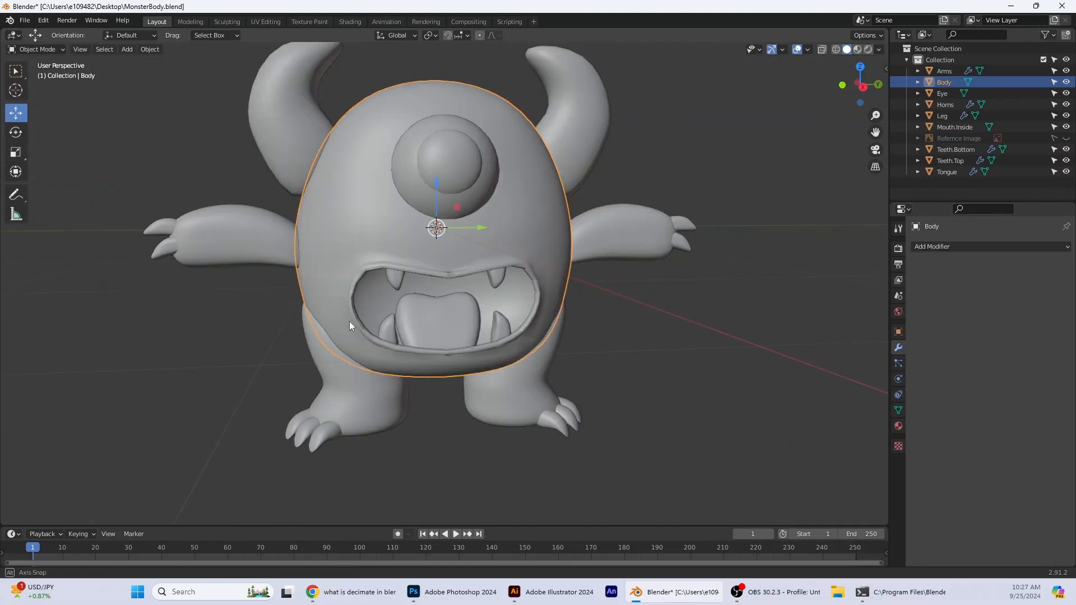
pyautogui.click(421, 197)
pyautogui.keyDown('shift'); pyautogui.click(421, 197); pyautogui.keyUp('shift')
pyautogui.click(502, 173)
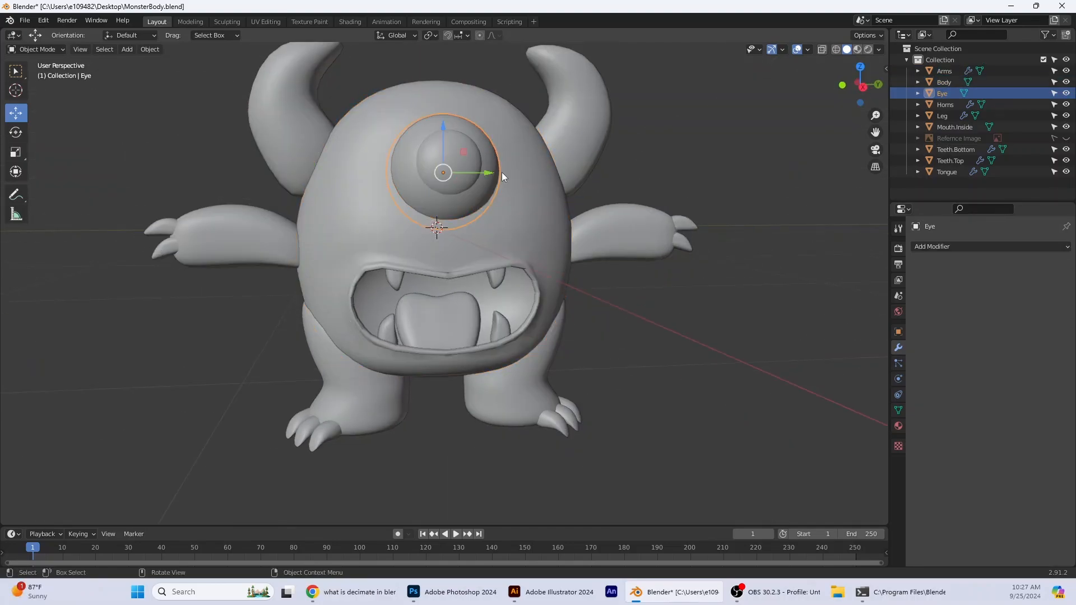
pyautogui.keyDown('shift'); pyautogui.click(337, 223); pyautogui.keyUp('shift')
pyautogui.rightClick(352, 237)
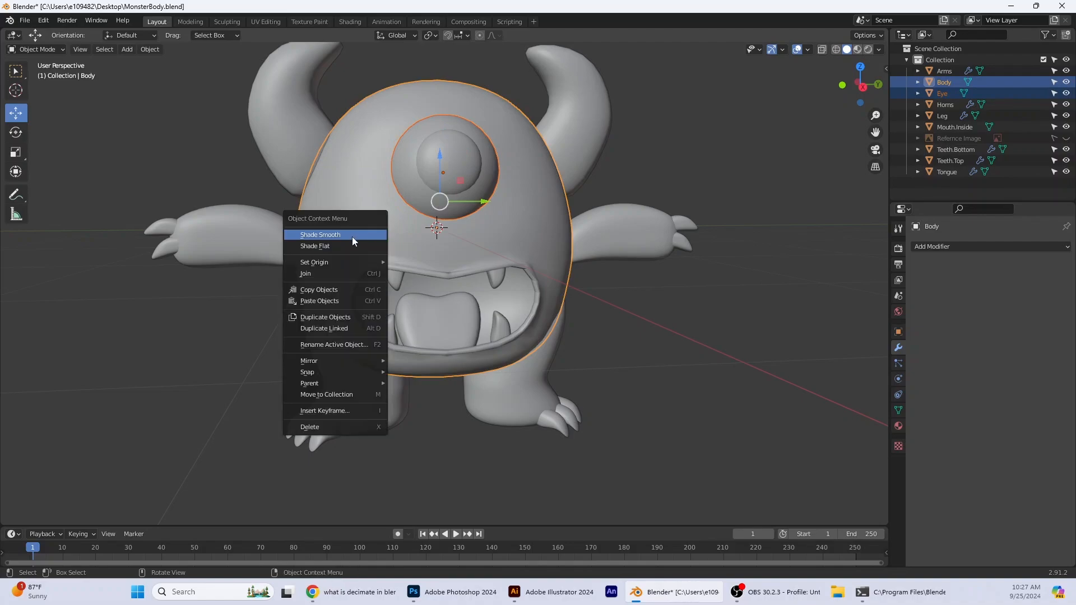
pyautogui.click(442, 165)
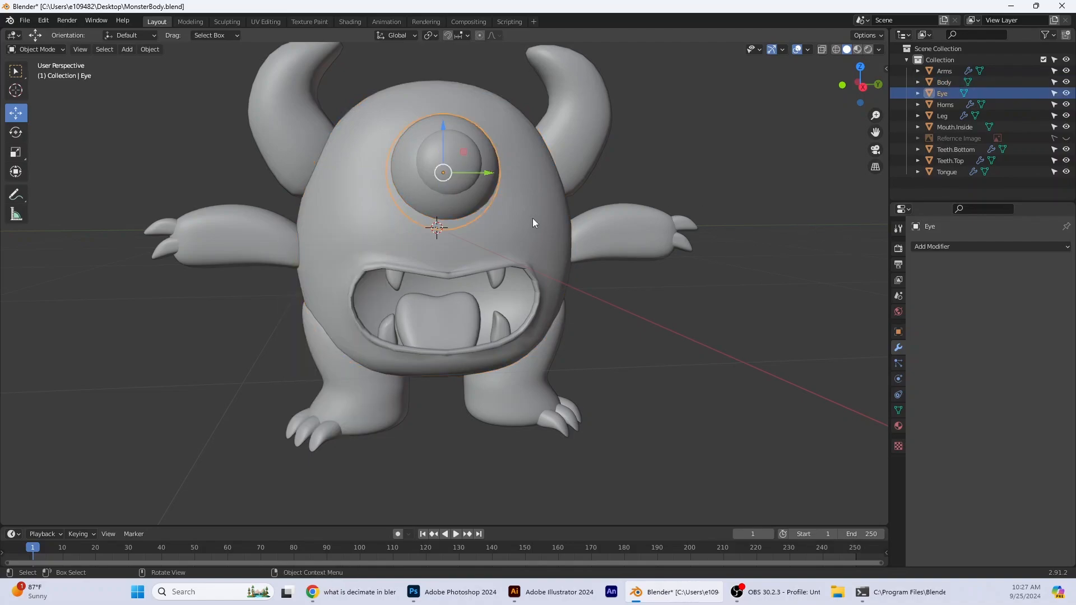
pyautogui.click(527, 237)
# - Apply the Subdivision and Mirror modifiers on the horns
pyautogui.click(586, 166)
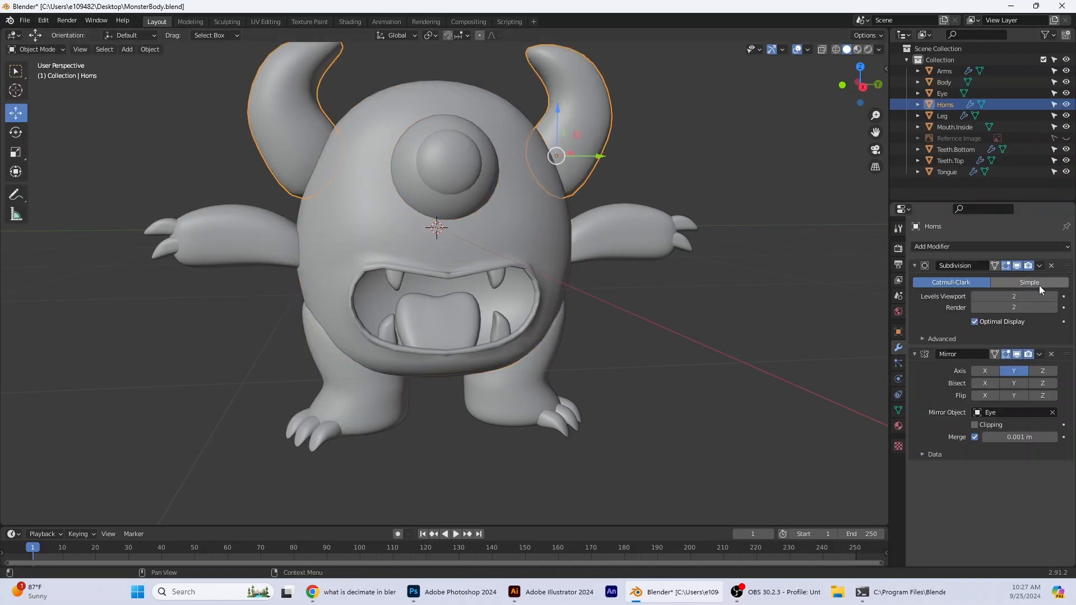
pyautogui.click(1039, 266)
pyautogui.click(1028, 279)
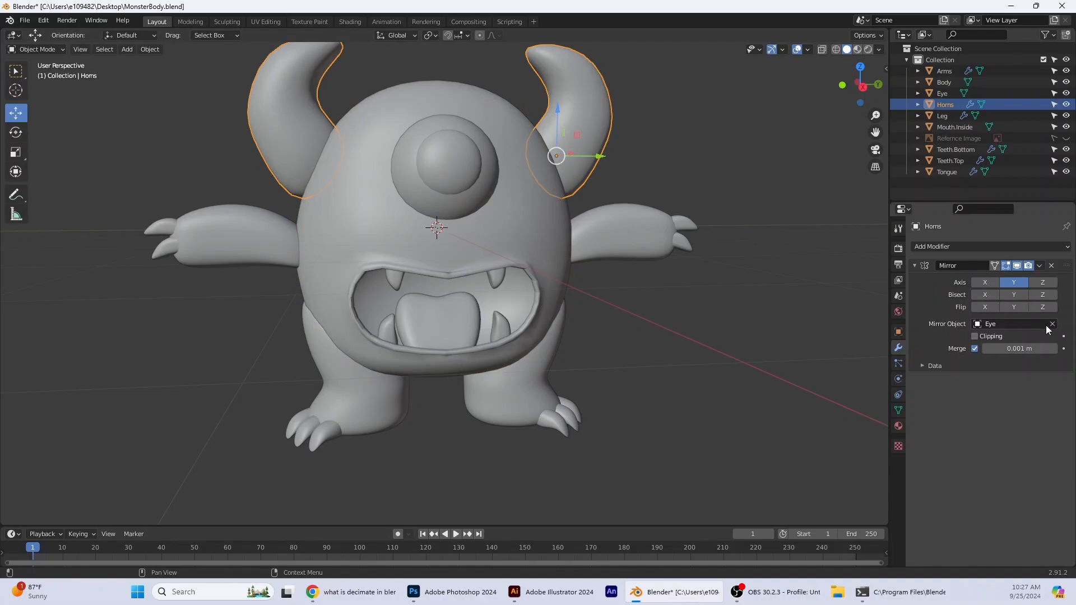
pyautogui.click(1040, 266)
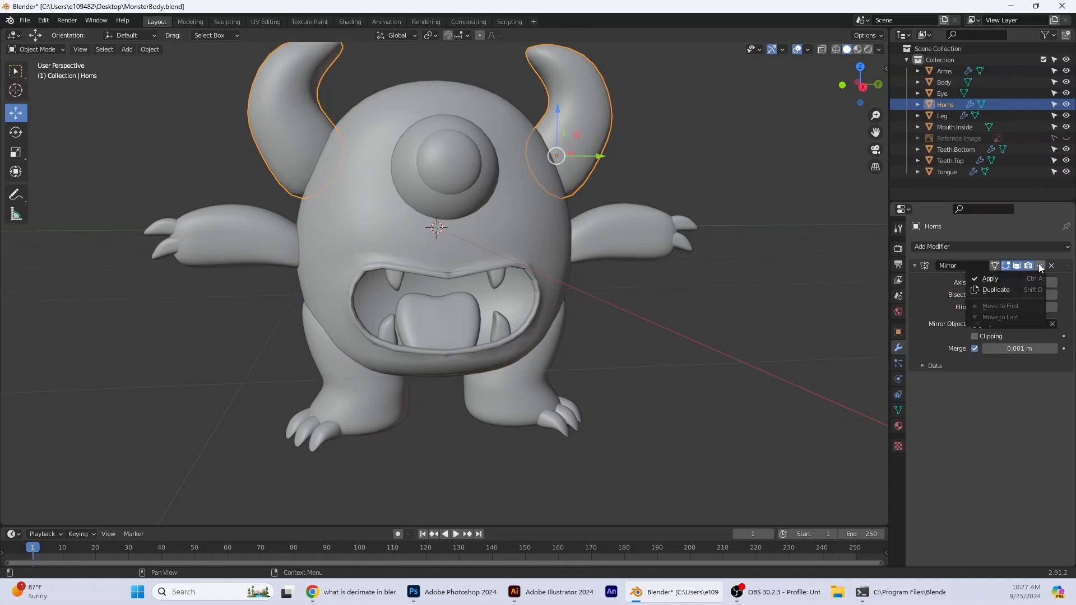
pyautogui.click(1020, 279)
# - Apply the Subdivision and Mirror modifiers on the legs
pyautogui.click(567, 403)
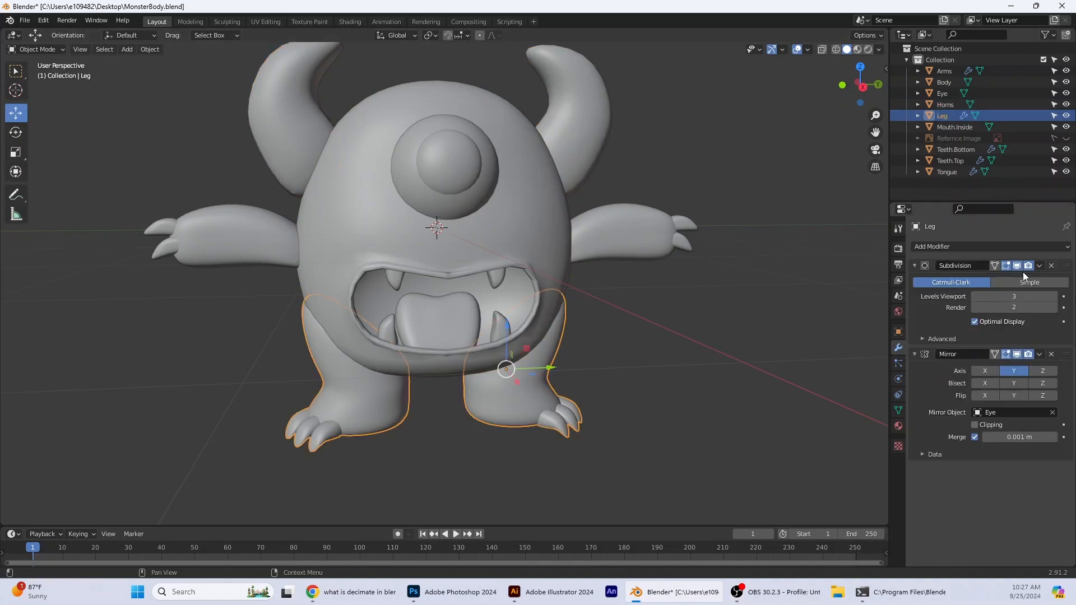
pyautogui.click(1036, 266)
pyautogui.click(1034, 282)
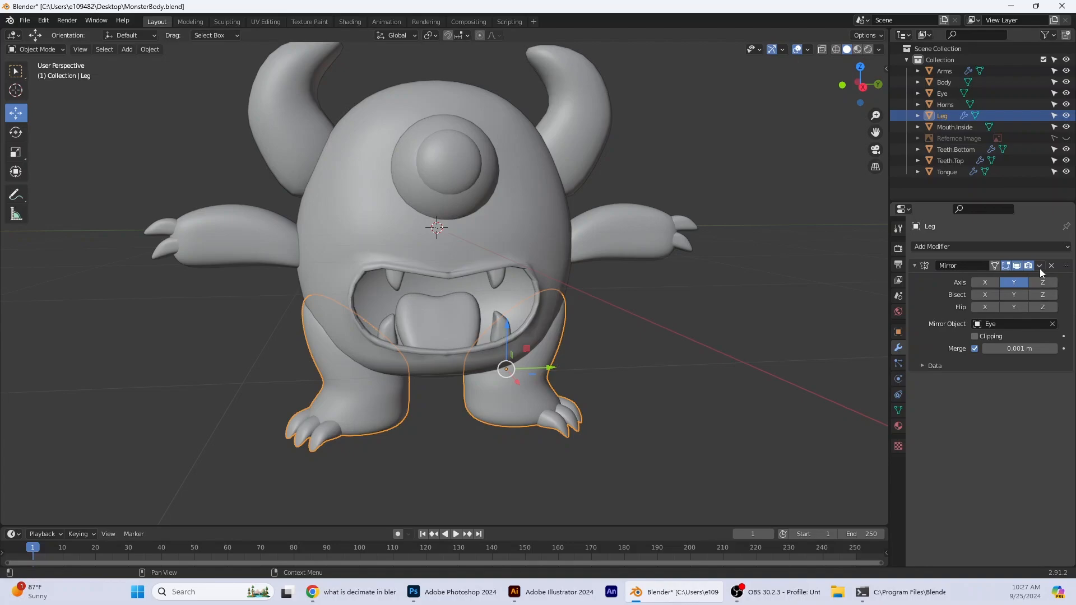
pyautogui.click(1039, 267)
pyautogui.click(986, 279)
# - Join the horns to the body so they form one object
pyautogui.click(624, 227)
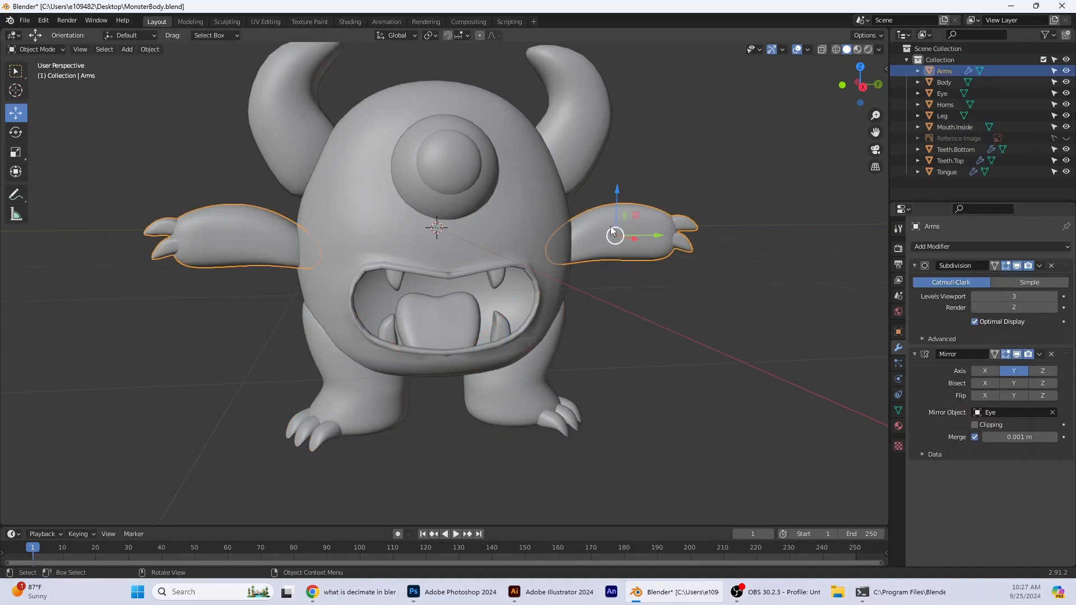
pyautogui.click(582, 168)
pyautogui.keyDown('shift'); pyautogui.click(502, 217); pyautogui.keyUp('shift')
pyautogui.rightClick(502, 218)
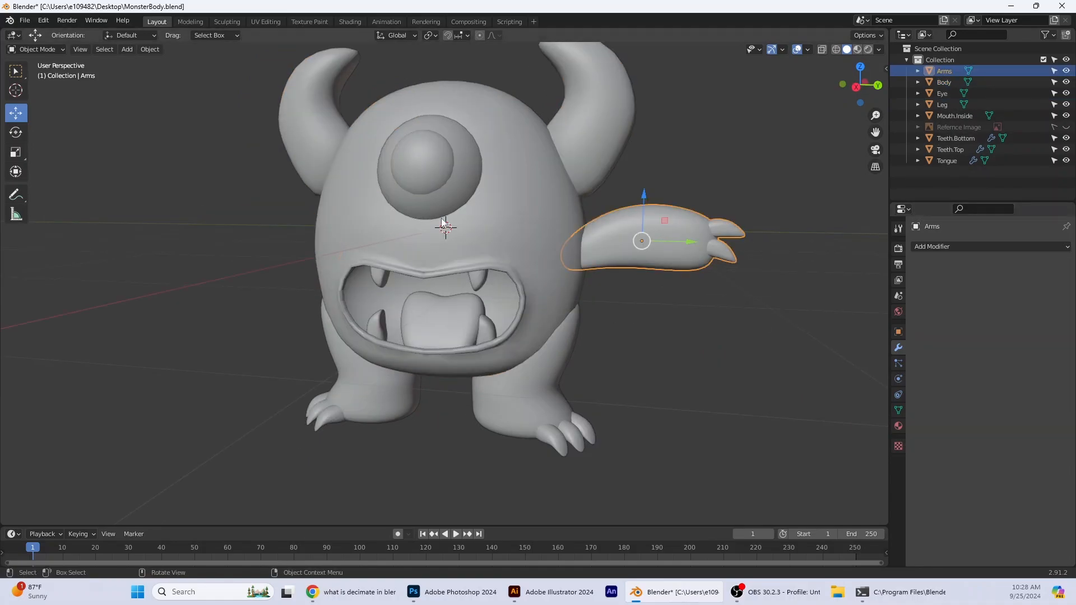
# - Join the body and the legs into the Eye object
pyautogui.keyDown('shift'); pyautogui.click(522, 238); pyautogui.keyUp('shift')
pyautogui.click(522, 237)
pyautogui.keyDown('shift'); pyautogui.click(448, 188); pyautogui.keyUp('shift')
pyautogui.rightClick(448, 188)
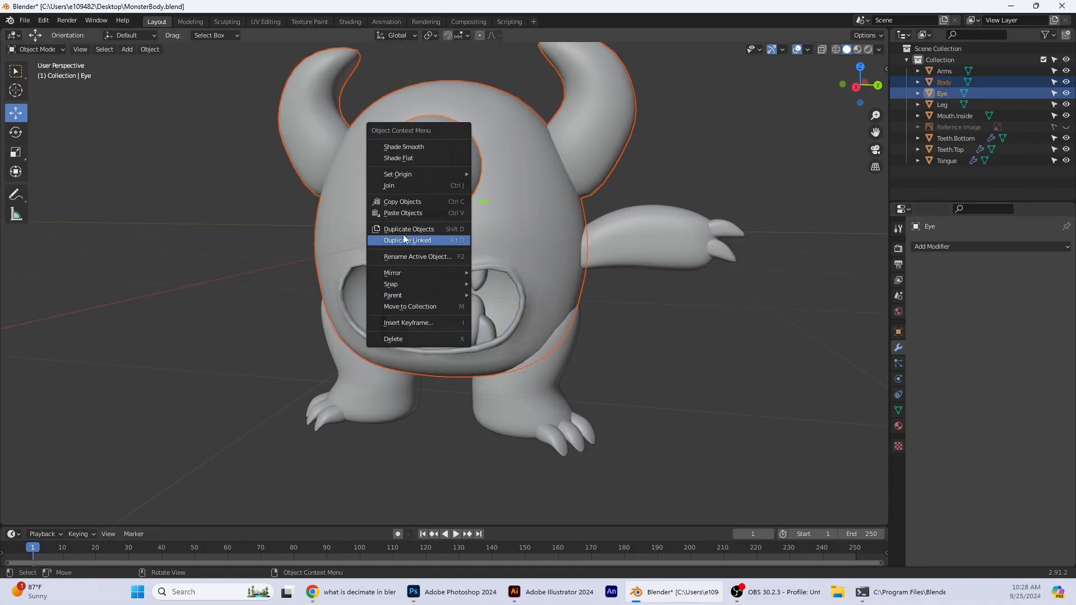
pyautogui.click(402, 187)
pyautogui.keyDown('shift'); pyautogui.click(533, 381); pyautogui.keyUp('shift')
pyautogui.hotkey('ctrl', 'j')
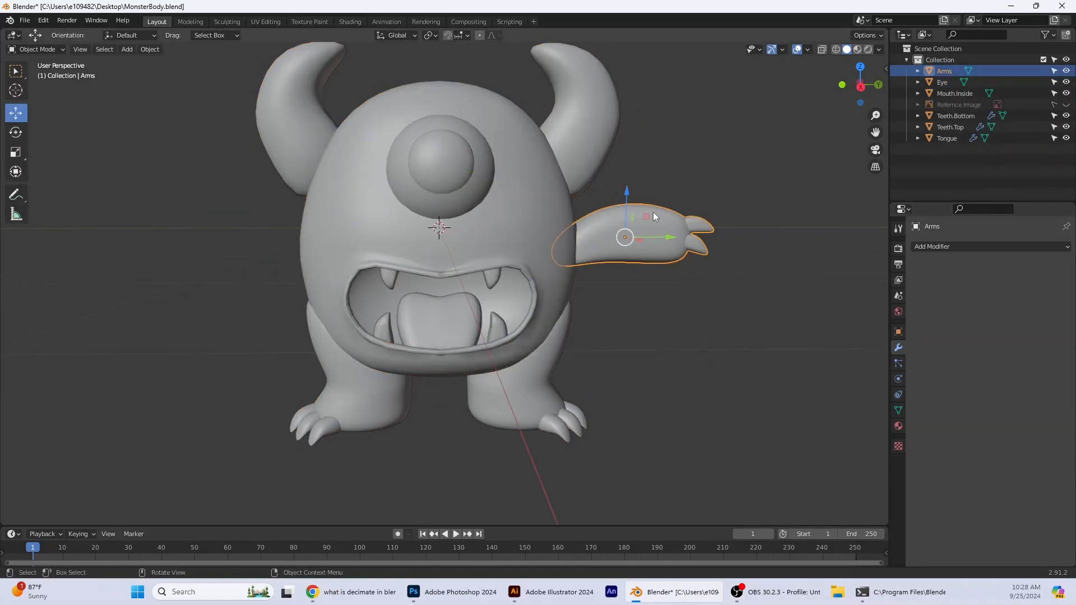
# - Add a Mirror modifier to the arms across the Y axis, using Eye as the mirror object
pyautogui.click(961, 247)
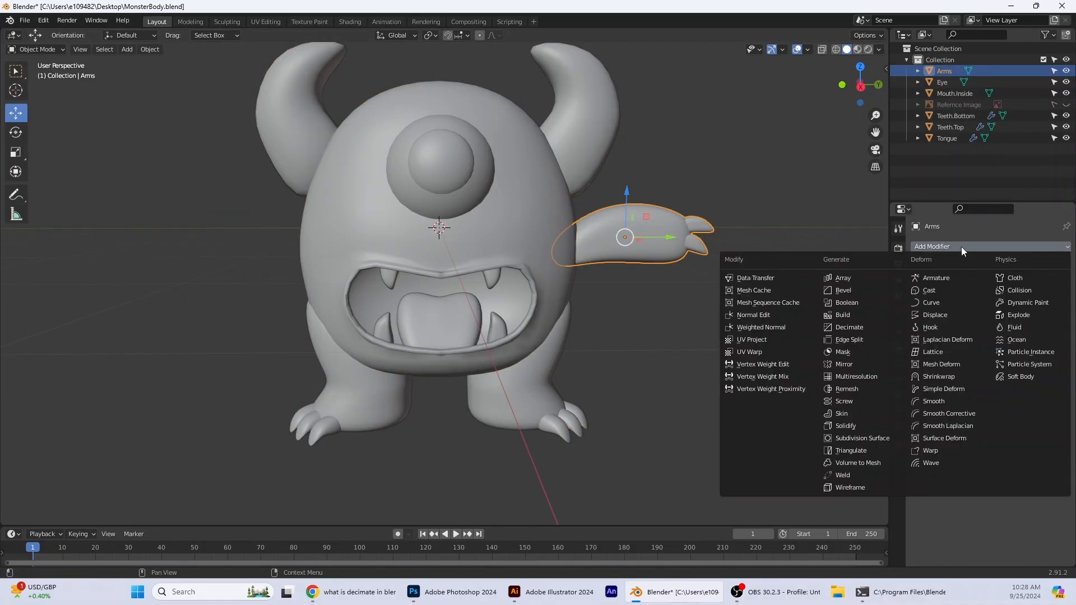
pyautogui.click(841, 365)
pyautogui.click(1014, 324)
pyautogui.click(955, 341)
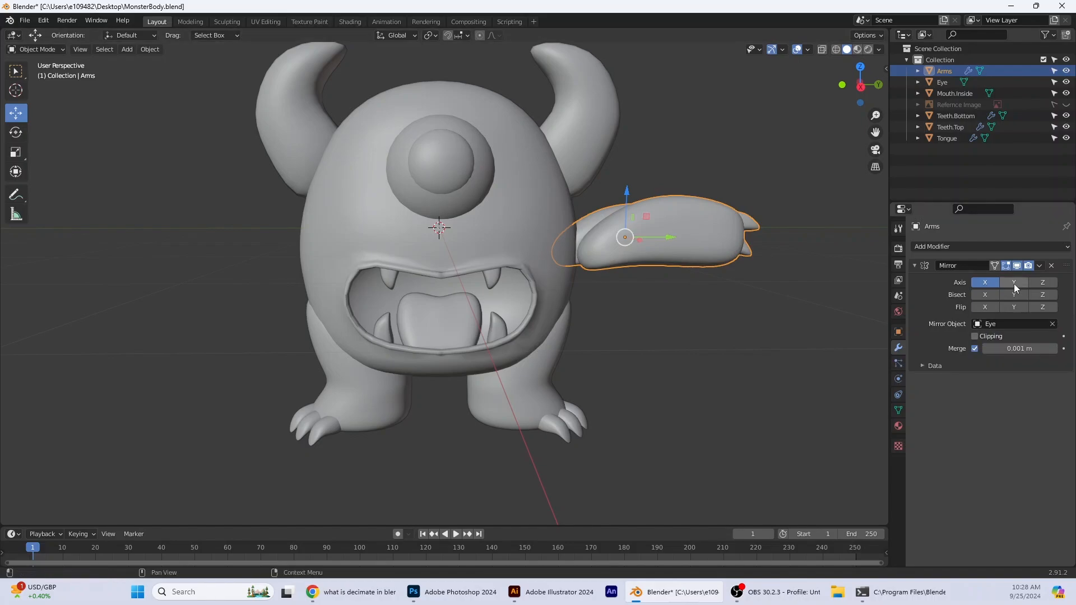
# - Rename the joined Eye object as Monster
pyautogui.click(942, 84)
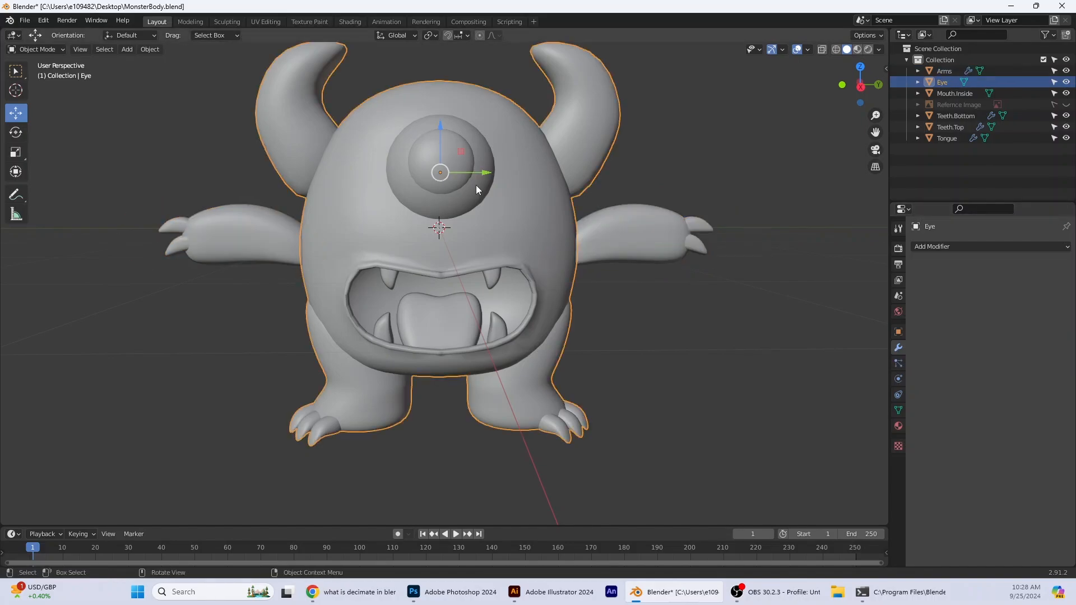
pyautogui.doubleClick(941, 85)
pyautogui.write('Mon')
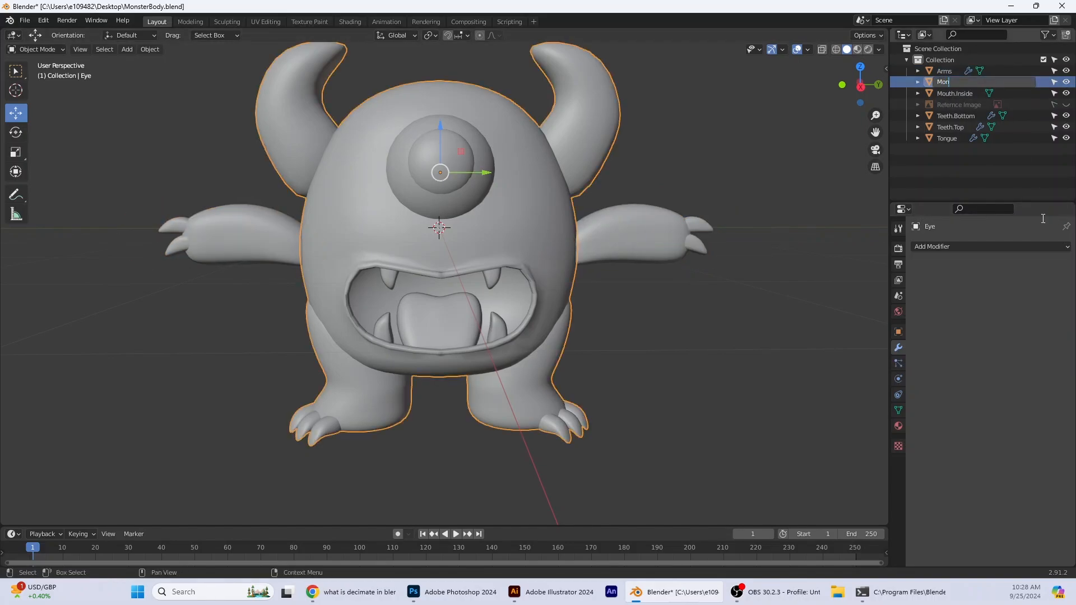
pyautogui.write('ster')
pyautogui.press('Return')
# - Join the Mouth.Inside object into Monster and clear the selection
pyautogui.click(954, 93)
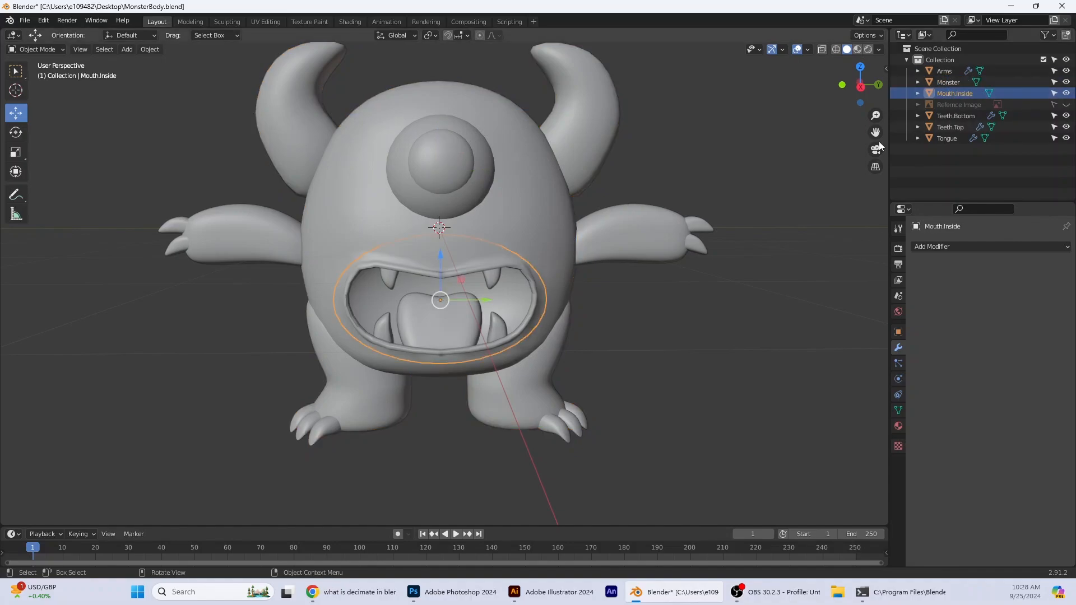
pyautogui.keyDown('shift'); pyautogui.click(547, 211); pyautogui.keyUp('shift')
pyautogui.rightClick(533, 211)
pyautogui.click(524, 211)
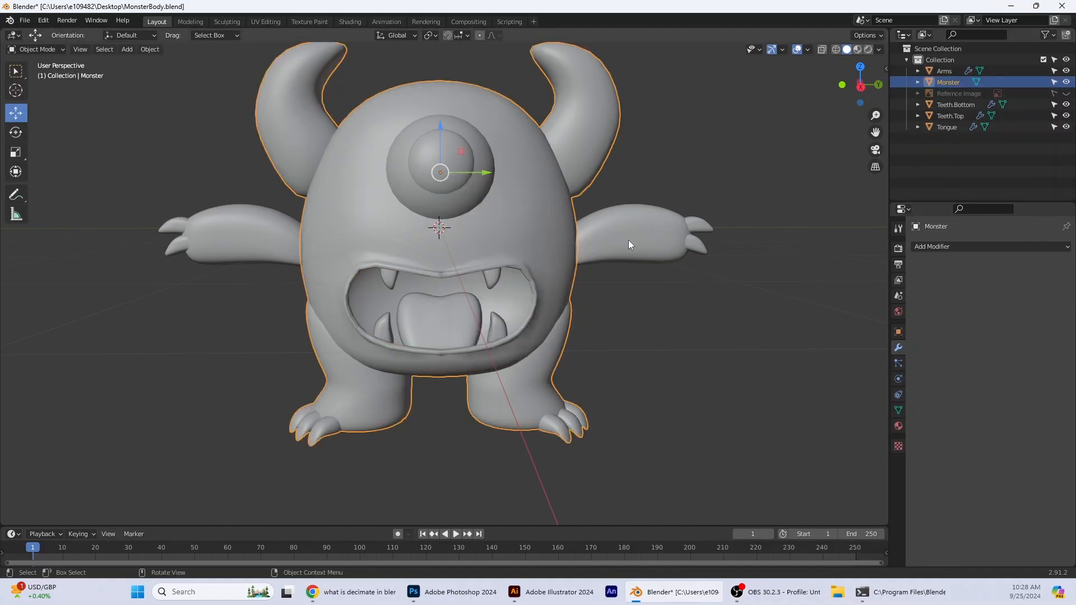
pyautogui.click(819, 254)
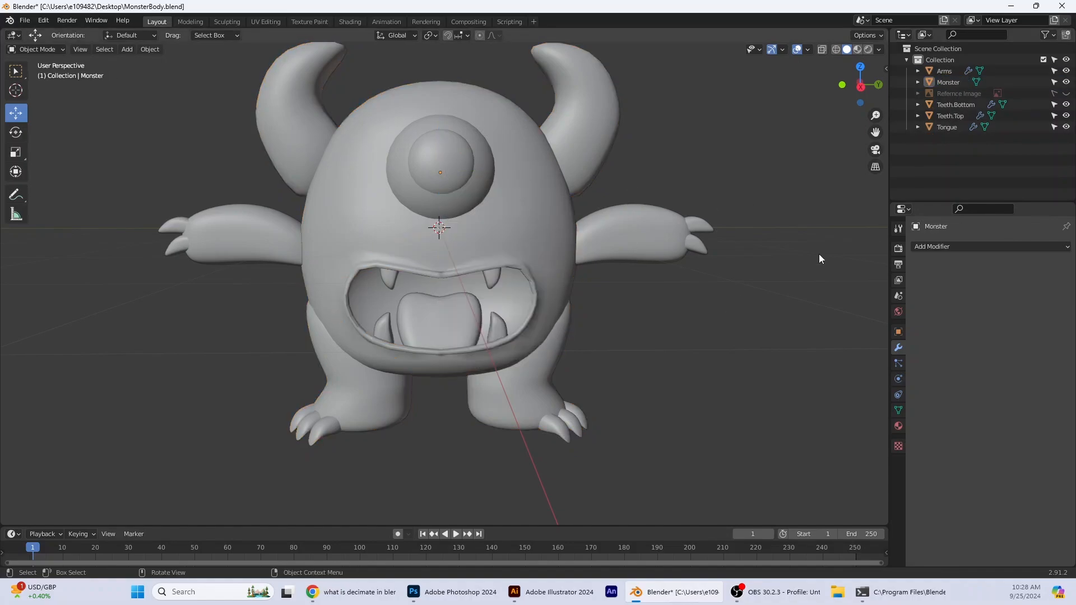
# - Apply the Subdivision and Mirror modifiers on the bottom teeth
pyautogui.click(959, 105)
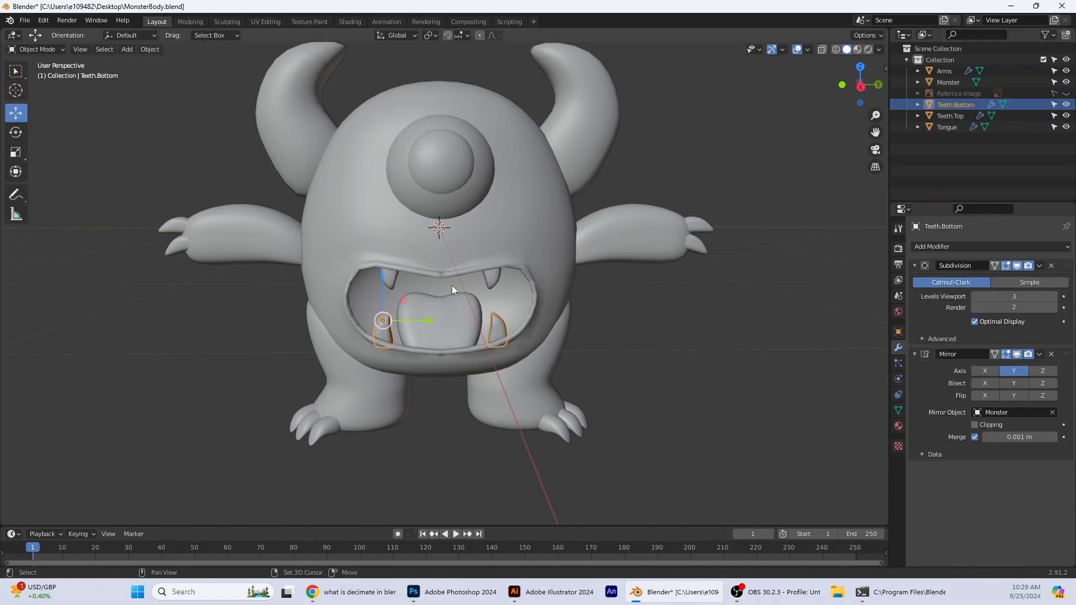
pyautogui.click(1040, 265)
pyautogui.click(1034, 275)
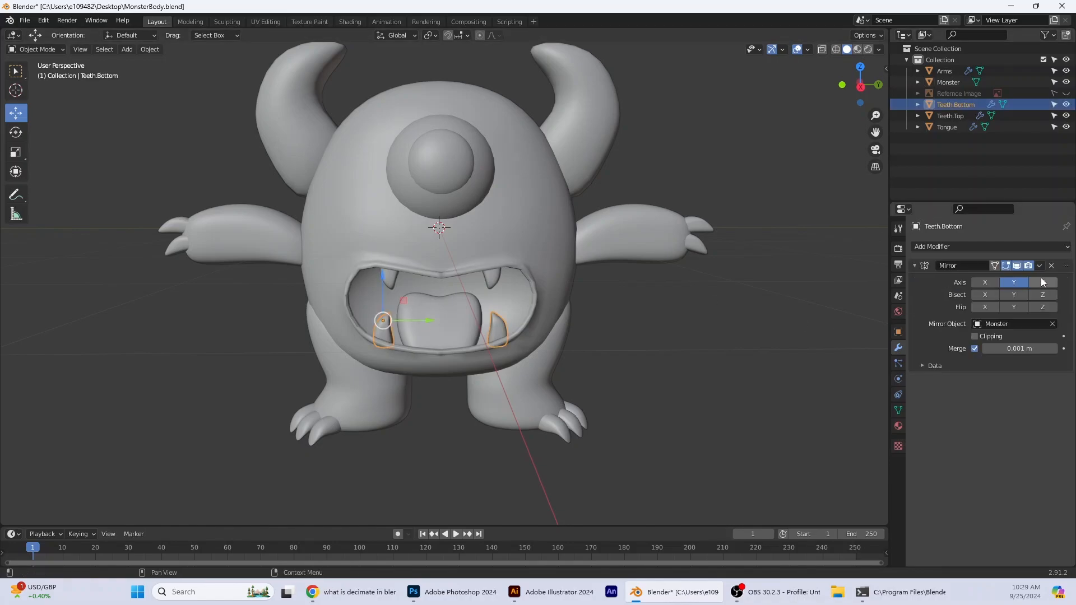
pyautogui.click(1039, 265)
pyautogui.click(1028, 277)
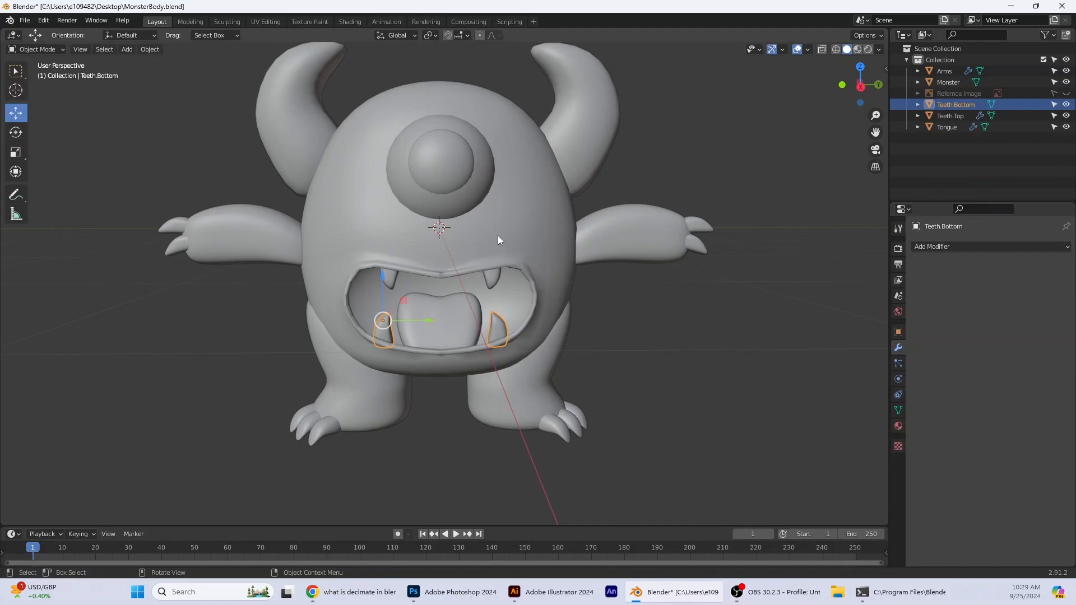
# - Apply the Mirror and Subdivision modifiers on the top teeth
pyautogui.click(497, 280)
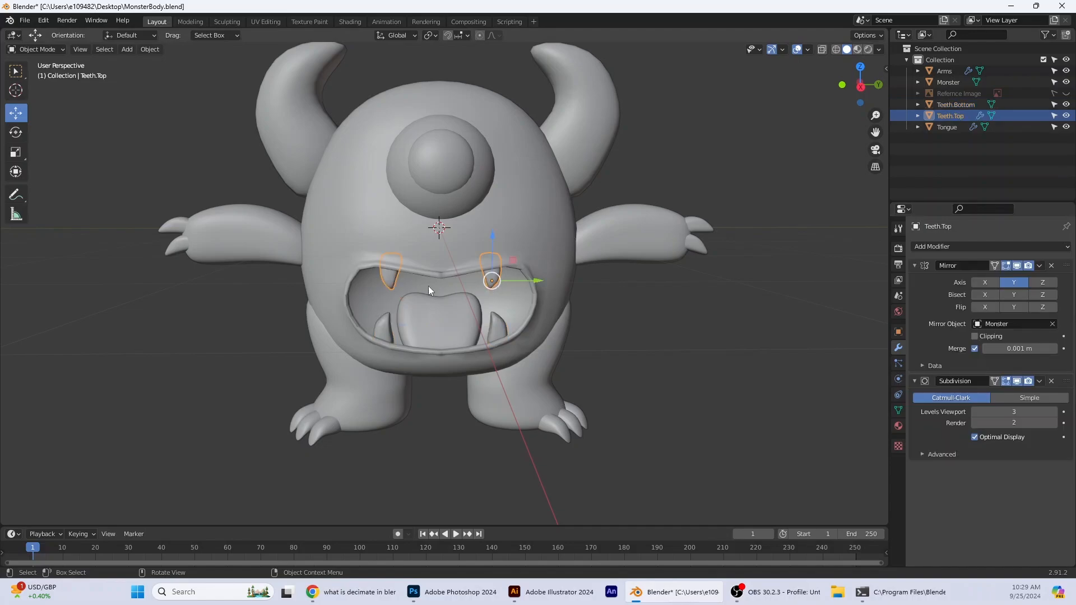
pyautogui.click(1039, 266)
pyautogui.click(1037, 277)
pyautogui.click(1040, 266)
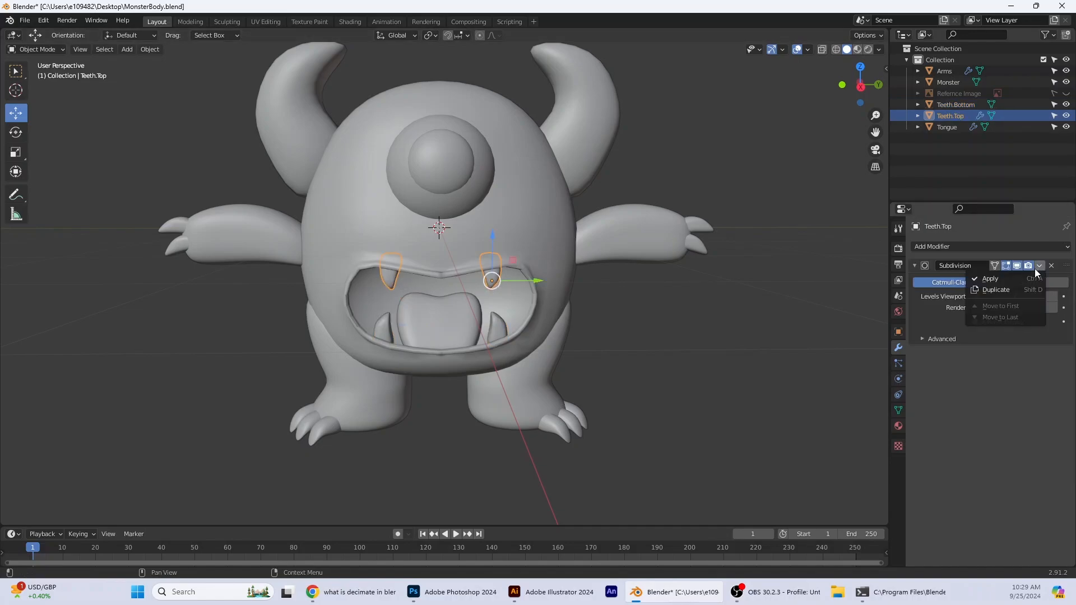
pyautogui.click(1028, 280)
pyautogui.rightClick(550, 248)
pyautogui.click(513, 248)
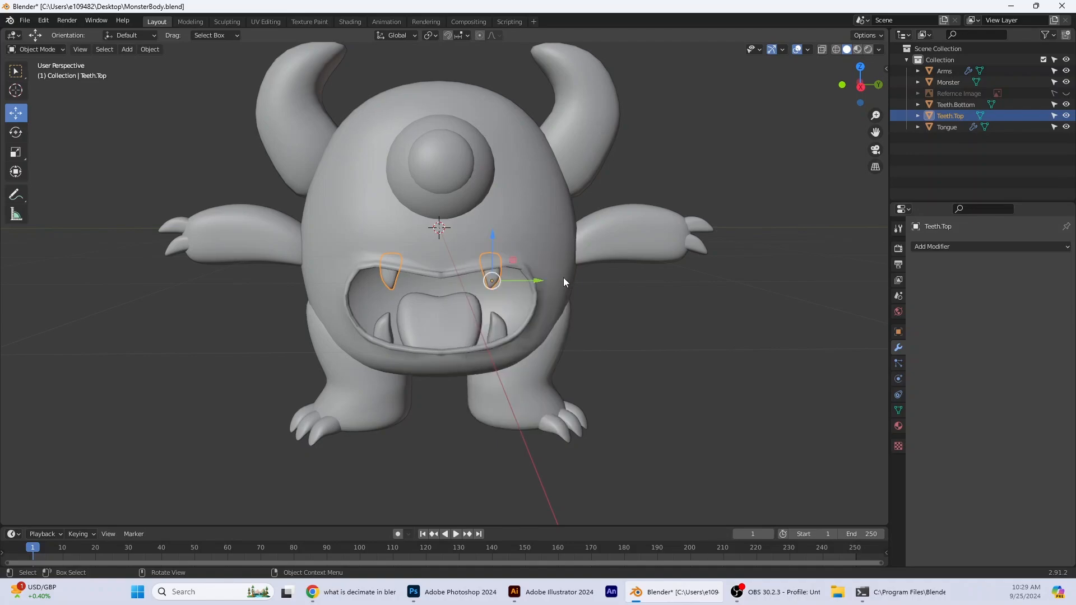
# - Join the top and bottom teeth into the Monster object
pyautogui.scroll(3, 358, 321)
pyautogui.moveTo(331, 368); pyautogui.dragTo(286, 341, button='middle')
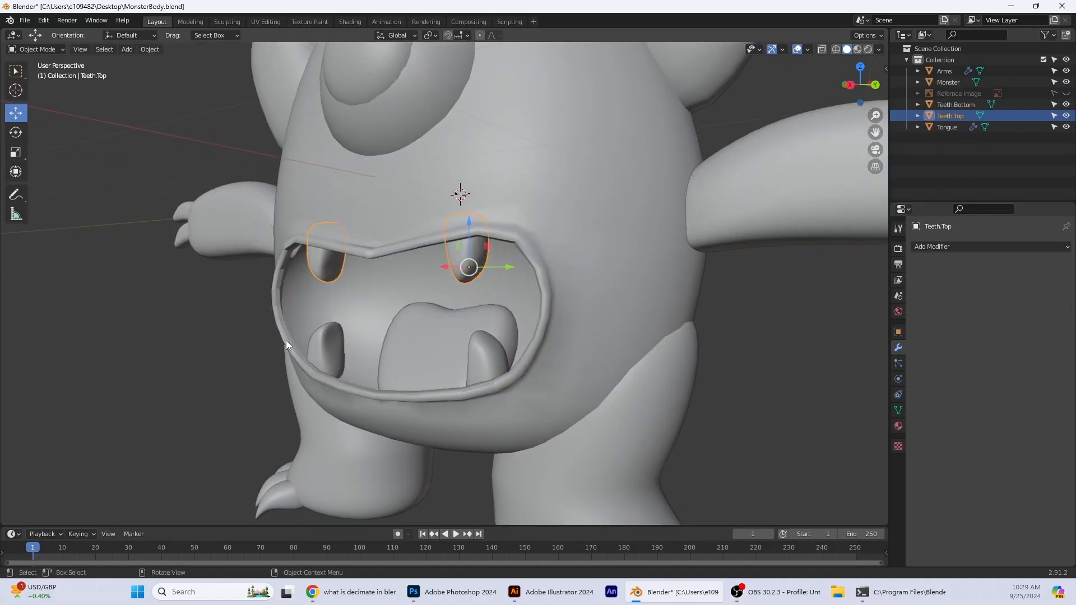
pyautogui.moveTo(520, 328); pyautogui.dragTo(558, 356, button='middle')
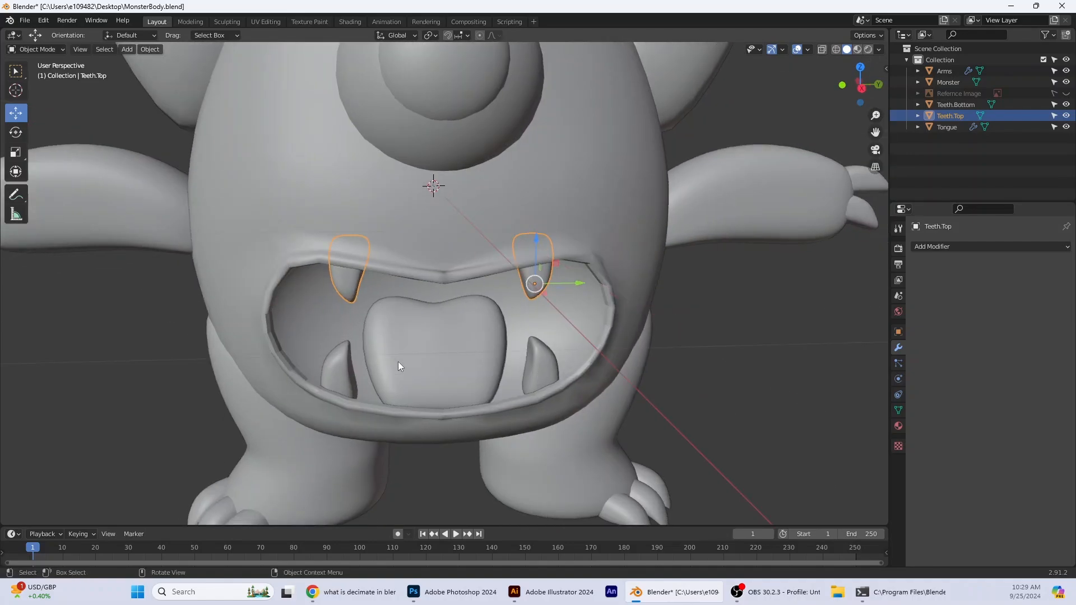
pyautogui.moveTo(398, 363); pyautogui.dragTo(385, 337, button='middle')
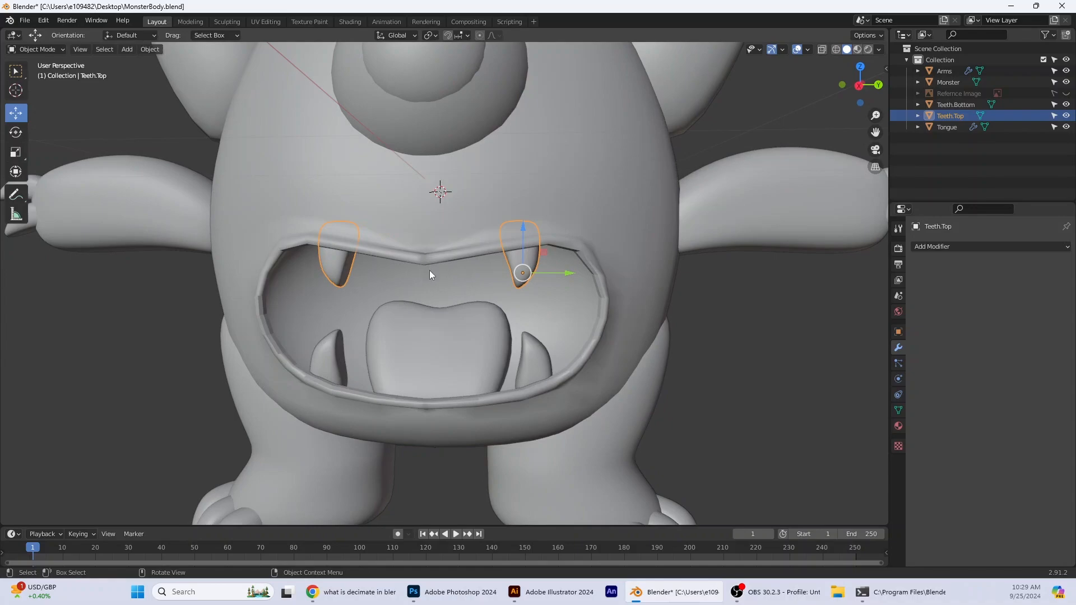
pyautogui.keyDown('shift'); pyautogui.click(318, 361); pyautogui.keyUp('shift')
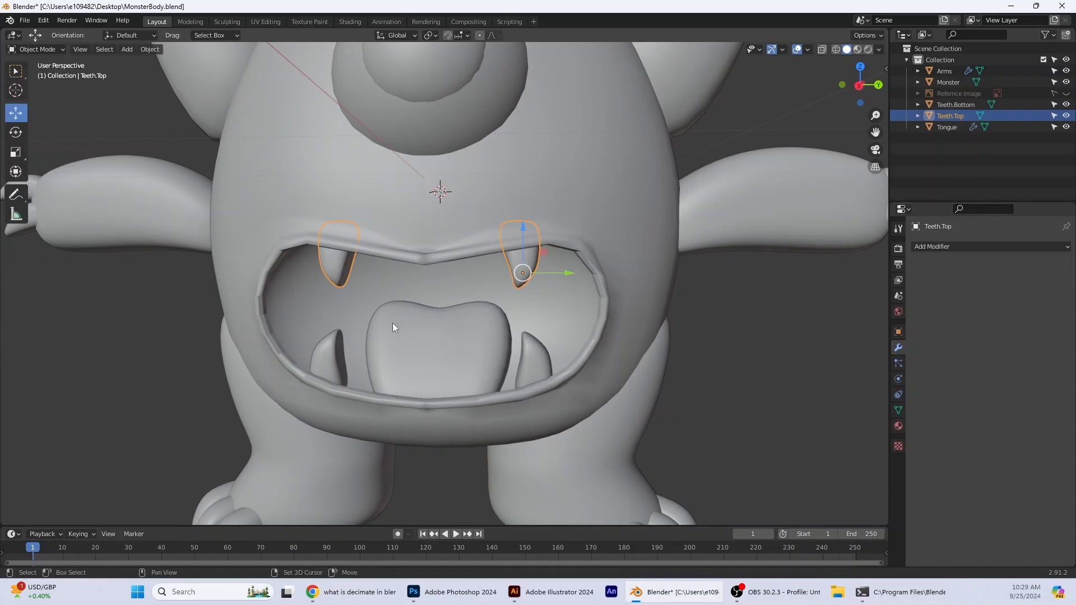
pyautogui.keyDown('shift'); pyautogui.click(440, 234); pyautogui.keyUp('shift')
pyautogui.rightClick(443, 236)
pyautogui.click(399, 276)
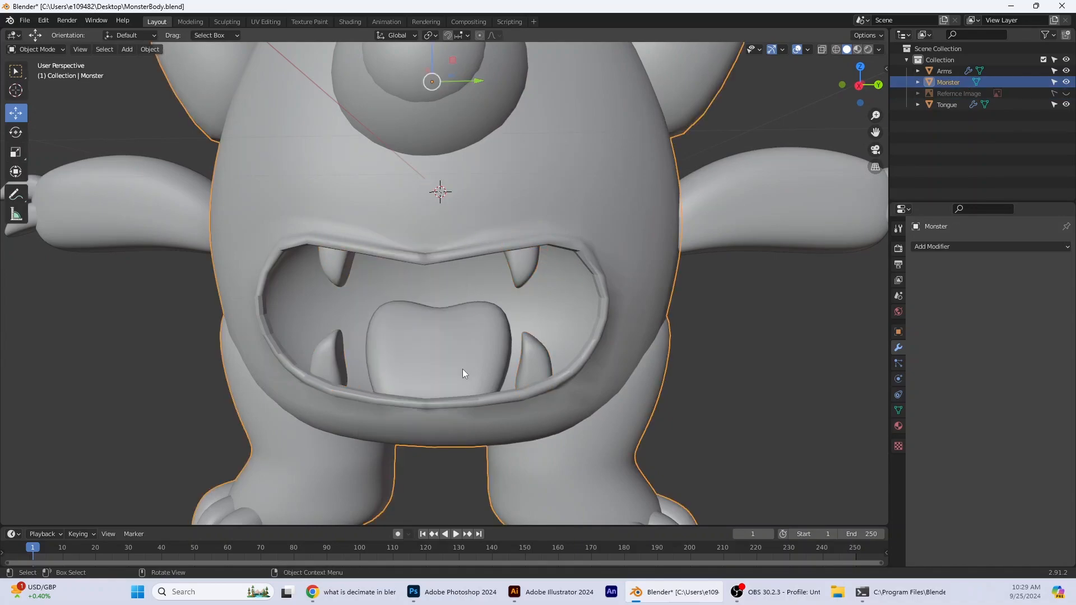
# - Try to join the tongue into the Monster object, and undo the join
pyautogui.click(463, 370)
pyautogui.keyDown('shift'); pyautogui.click(508, 229); pyautogui.keyUp('shift')
pyautogui.rightClick(508, 228)
pyautogui.click(509, 237)
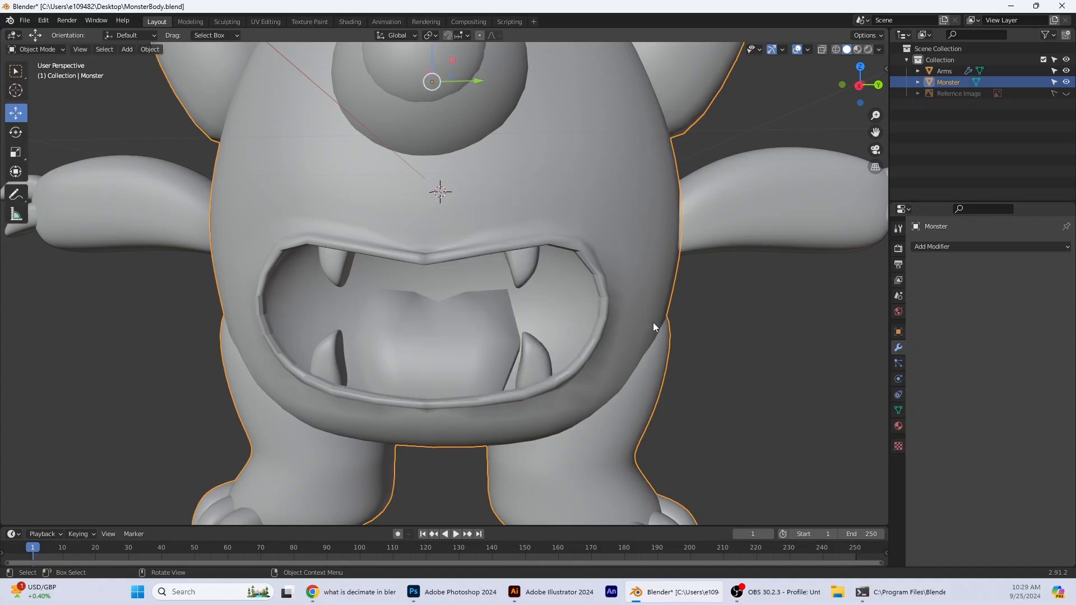
pyautogui.click(677, 353)
pyautogui.scroll(-1, 677, 353)
pyautogui.scroll(-1, 662, 344)
pyautogui.click(401, 335)
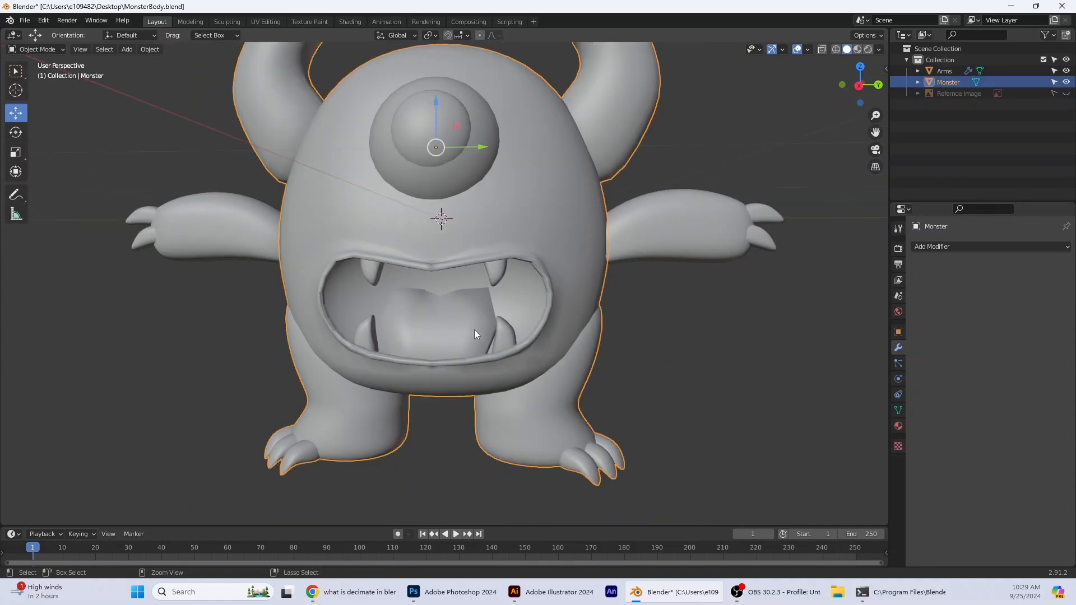
pyautogui.hotkey('ctrl', 'z')
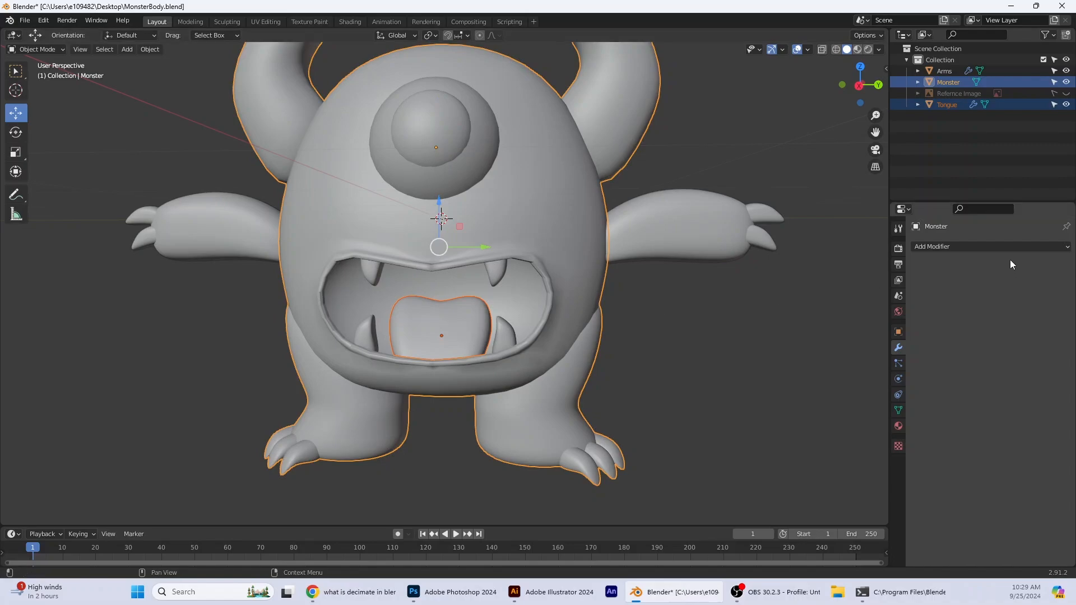
# - Apply the tongue's Subdivision modifier and join the tongue into the Monster object
pyautogui.click(485, 328)
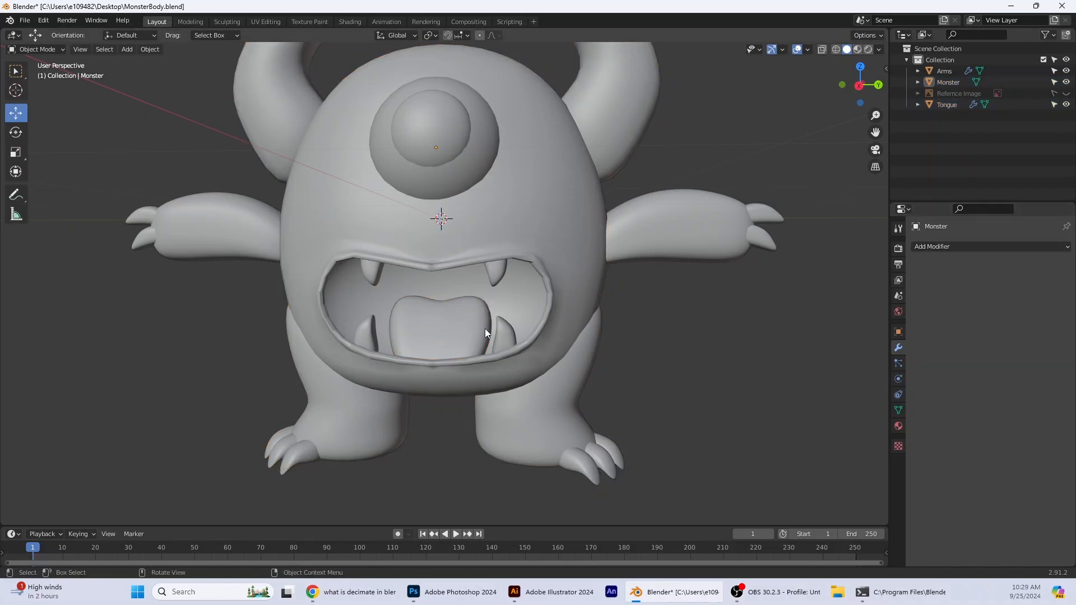
pyautogui.click(984, 246)
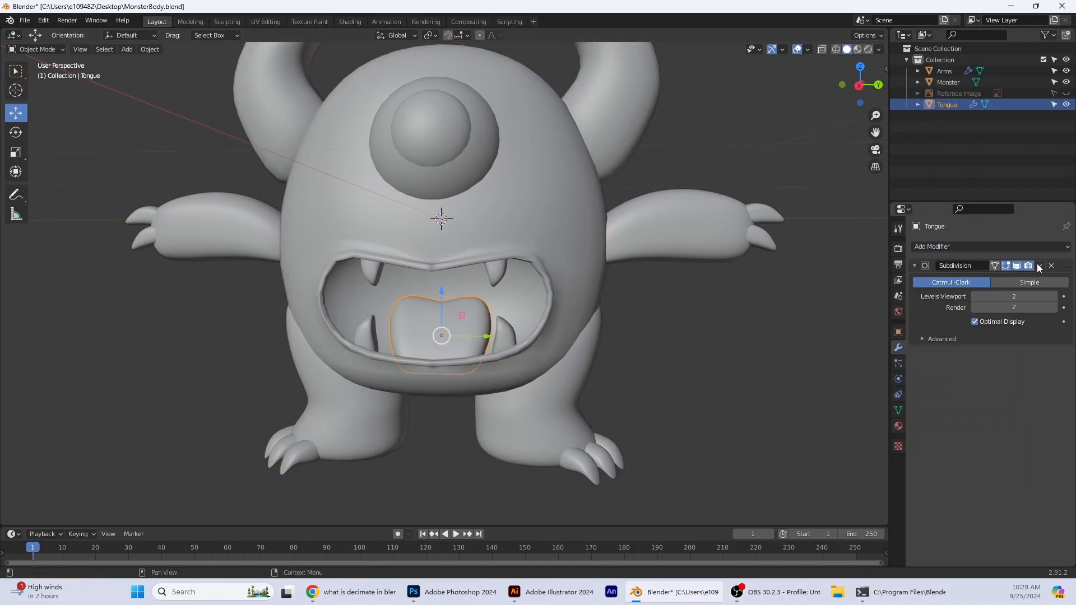
pyautogui.click(1038, 267)
pyautogui.click(1021, 278)
pyautogui.keyDown('shift'); pyautogui.click(579, 229); pyautogui.keyUp('shift')
pyautogui.rightClick(577, 231)
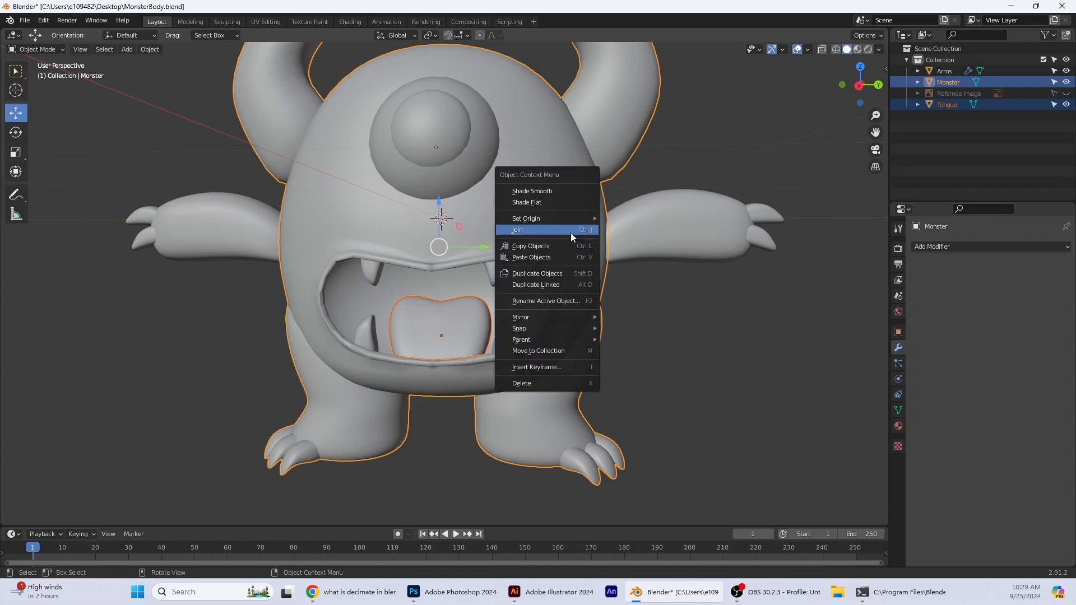
pyautogui.click(537, 228)
pyautogui.click(670, 283)
# - Apply the Mirror modifier on the Arms object
pyautogui.click(698, 236)
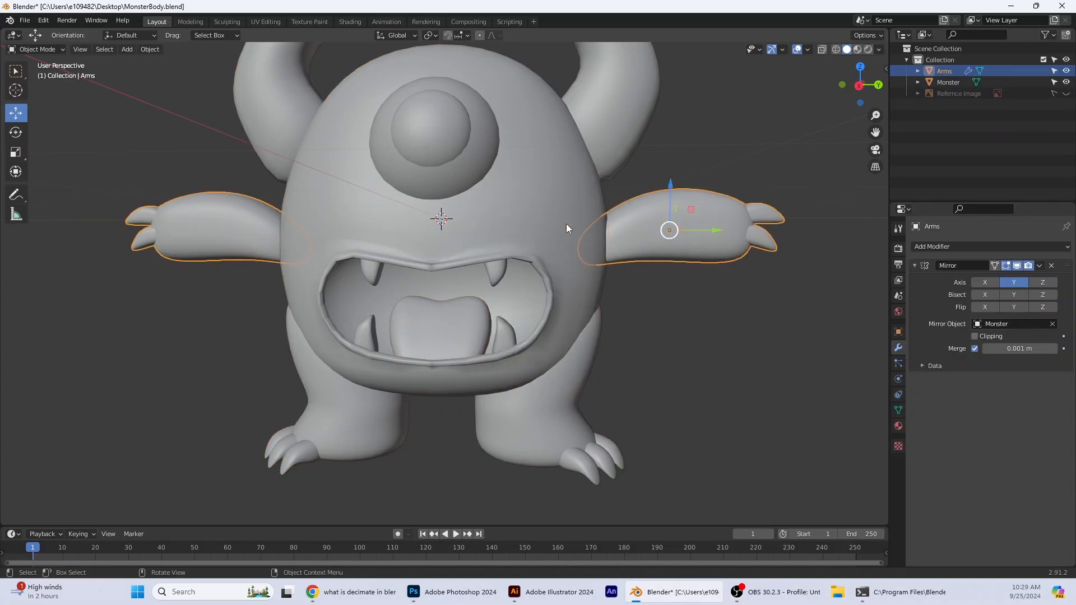
pyautogui.click(1040, 265)
pyautogui.click(1003, 279)
# - Snap the misplaced 3D cursor back to the world origin
pyautogui.click(537, 230)
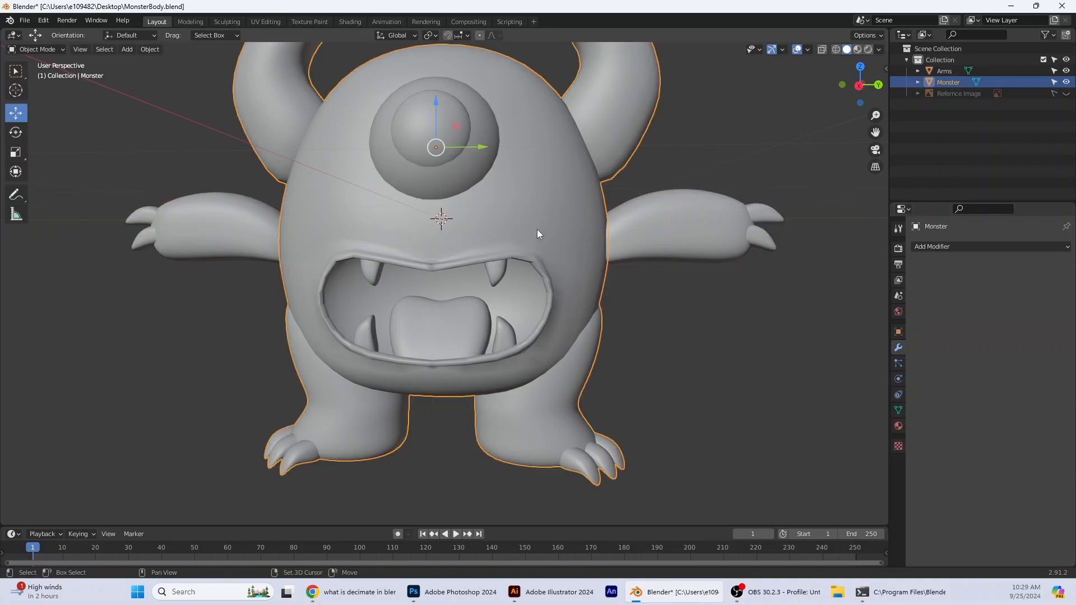
pyautogui.click(651, 230)
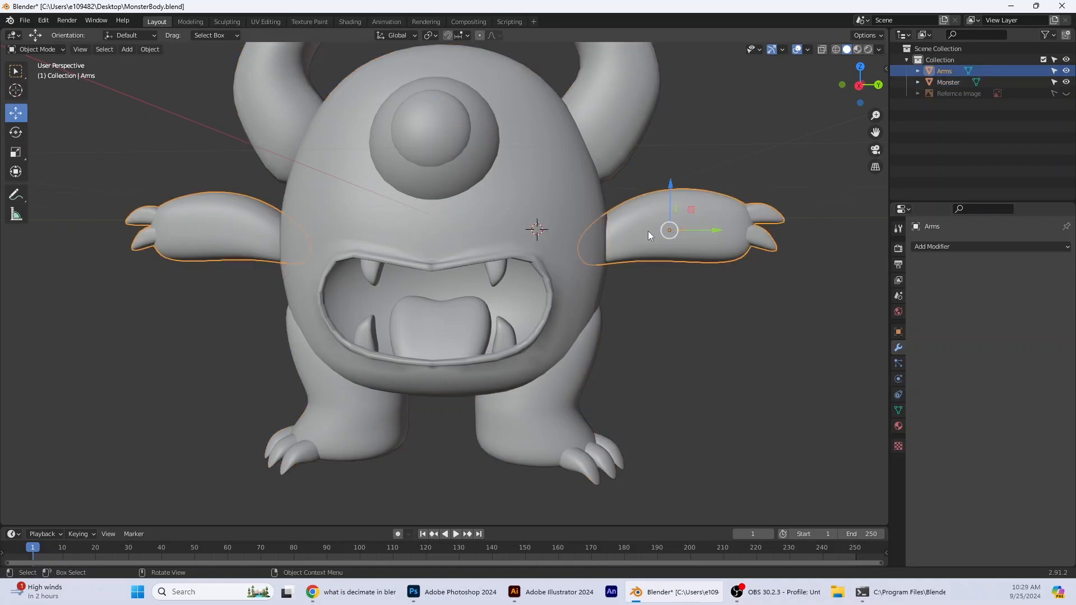
pyautogui.click(625, 318)
pyautogui.keyDown('shift'); pyautogui.rightClick(577, 213); pyautogui.keyUp('shift')
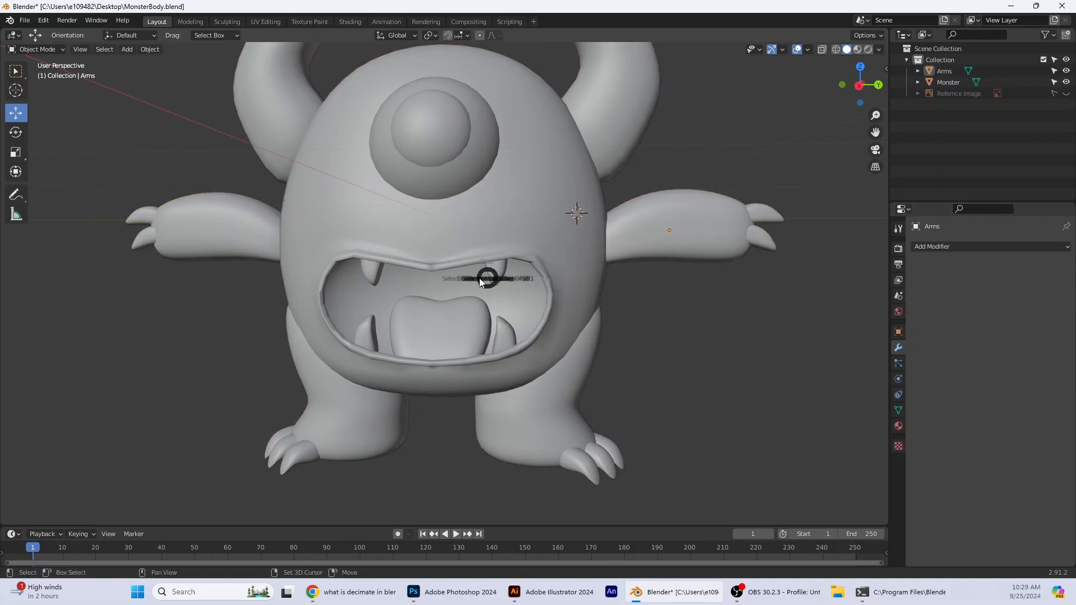
pyautogui.hotkey('shift', 's')
pyautogui.click(325, 347)
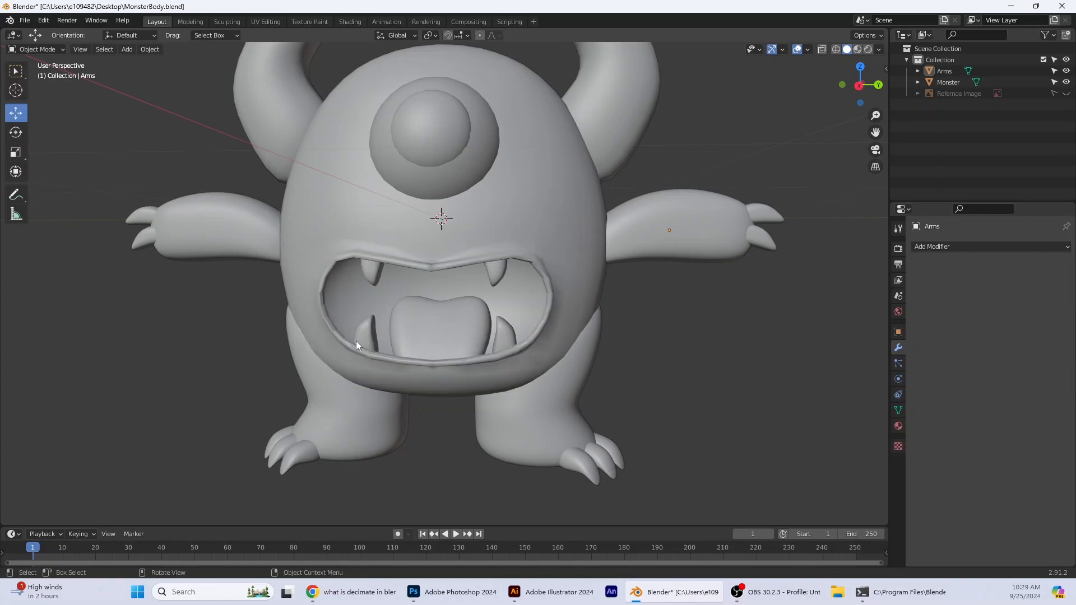
# - Join the Arms object into the Monster object
pyautogui.click(644, 241)
pyautogui.keyDown('shift'); pyautogui.click(551, 206); pyautogui.keyUp('shift')
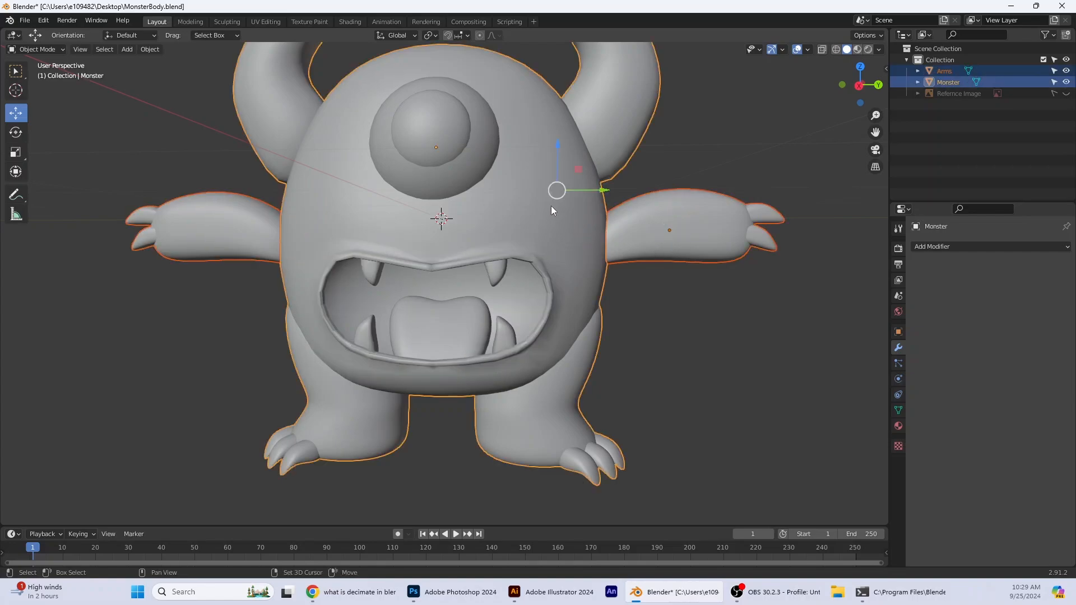
pyautogui.rightClick(530, 209)
pyautogui.click(528, 208)
# - Switch the viewport to Material Preview shading and display the Monster object's material slots
pyautogui.scroll(-4, 243, 248)
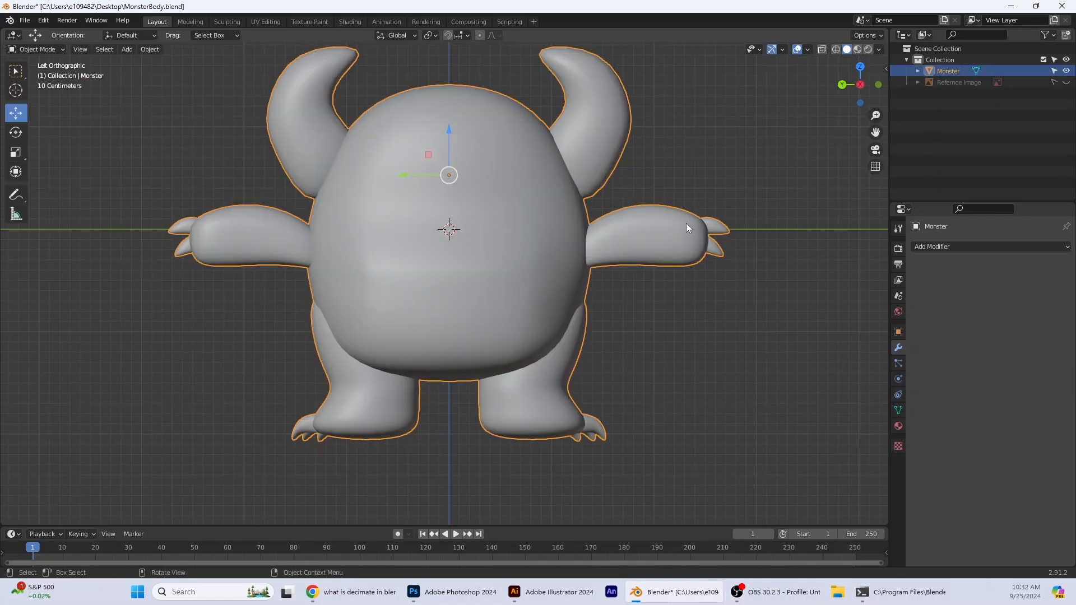
pyautogui.moveTo(686, 223); pyautogui.dragTo(805, 143, button='middle')
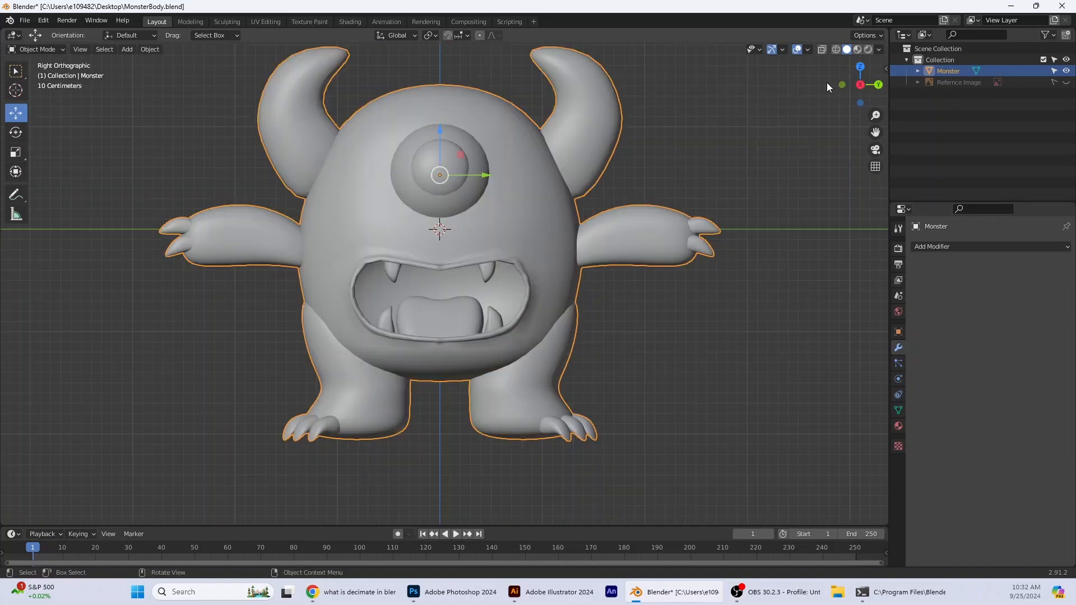
pyautogui.click(858, 49)
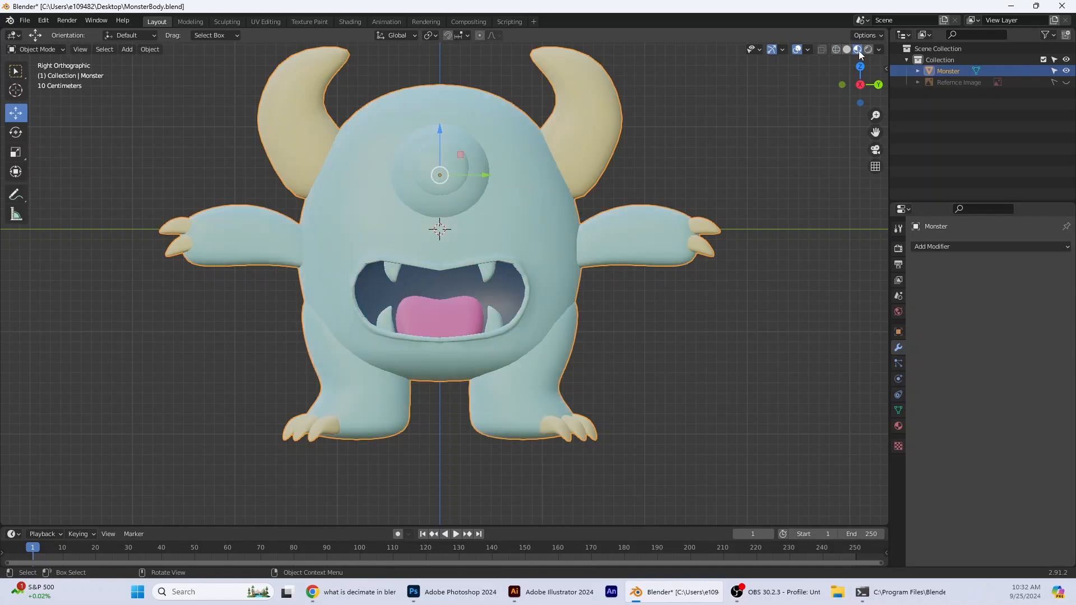
pyautogui.click(789, 345)
pyautogui.click(448, 164)
pyautogui.moveTo(499, 303); pyautogui.dragTo(521, 305, button='middle')
pyautogui.click(899, 426)
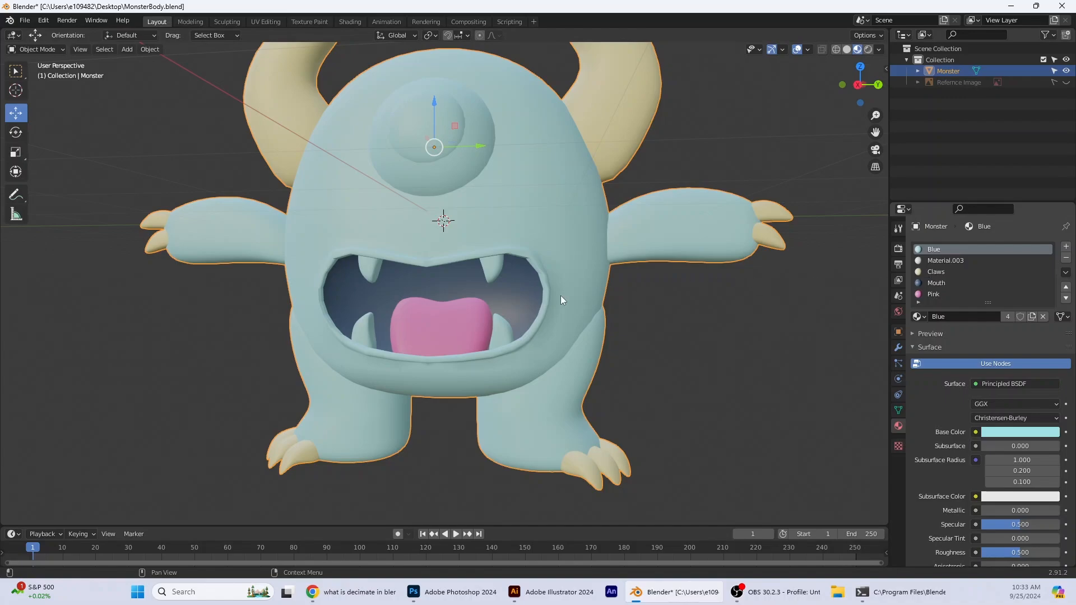
# - In Edit Mode, select the complete linked geometry of all four teeth
pyautogui.click(46, 50)
pyautogui.click(39, 76)
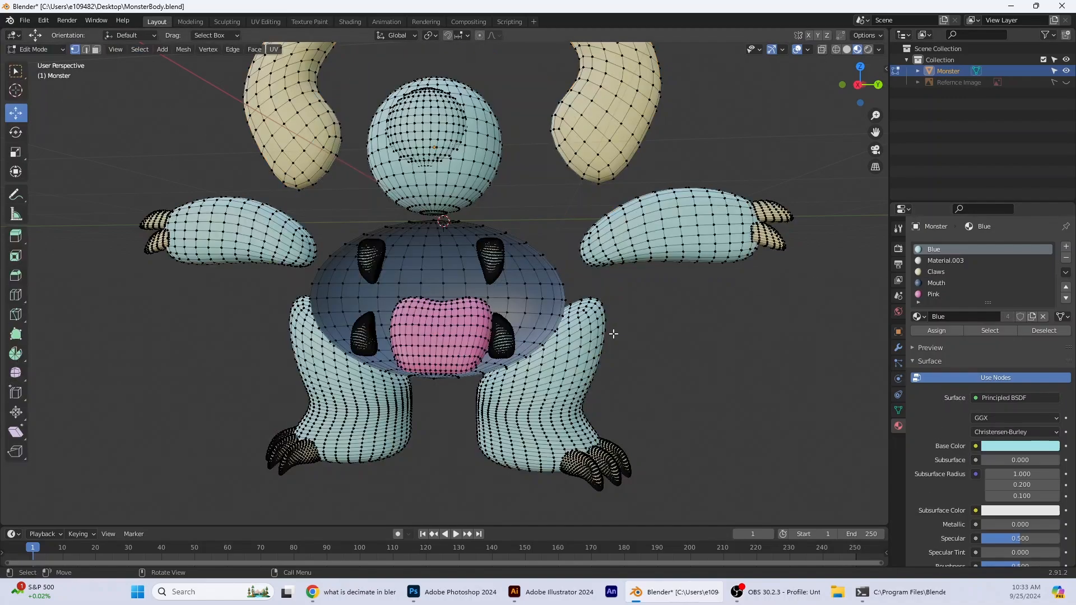
pyautogui.scroll(1, 697, 352)
pyautogui.moveTo(714, 341); pyautogui.dragTo(728, 339, button='middle')
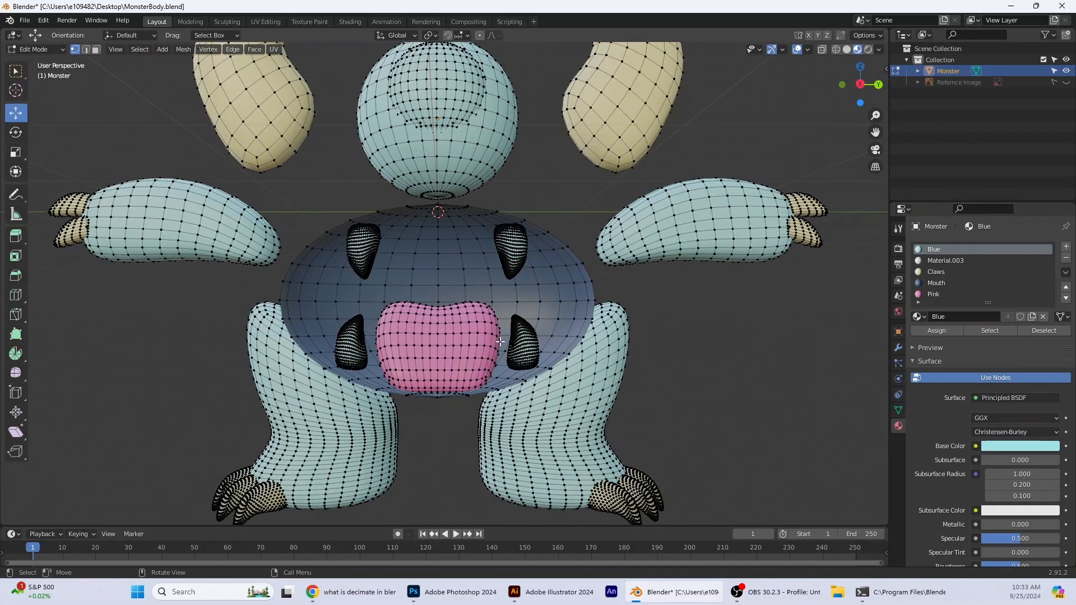
pyautogui.click(519, 353)
pyautogui.hotkey('ctrl', 'l')
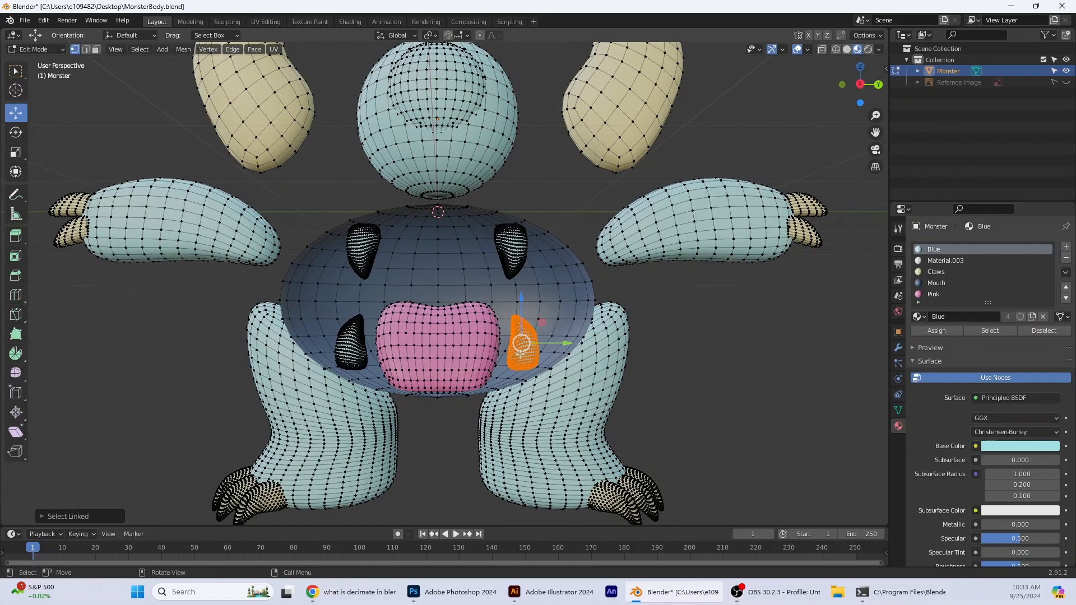
pyautogui.press('l')
pyautogui.press('l')
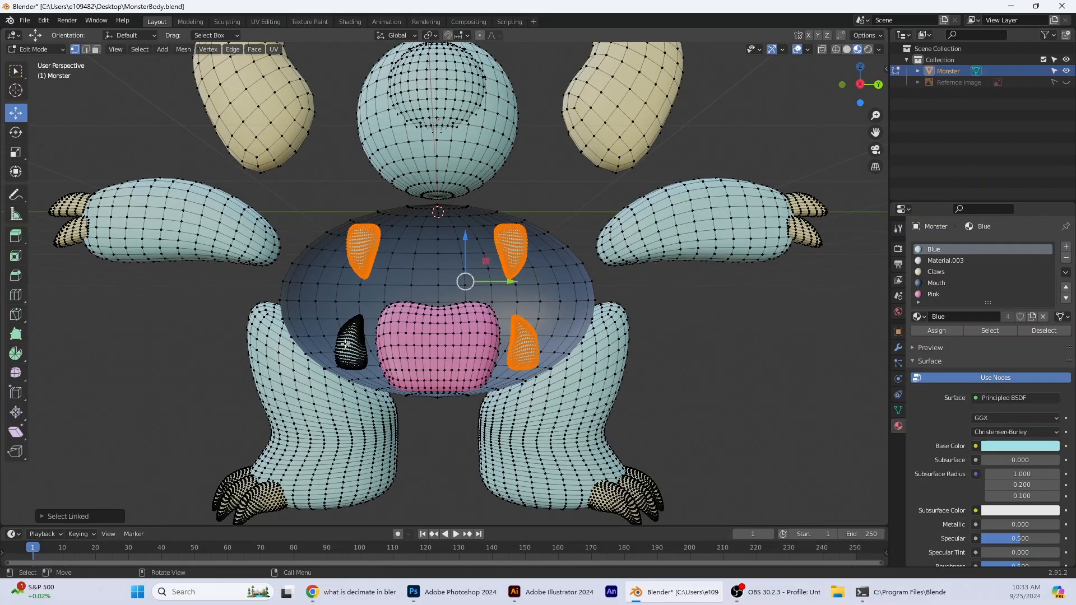
pyautogui.press('l')
# - Assign the Claws material to the selected teeth and return to Object Mode in the right view
pyautogui.click(936, 272)
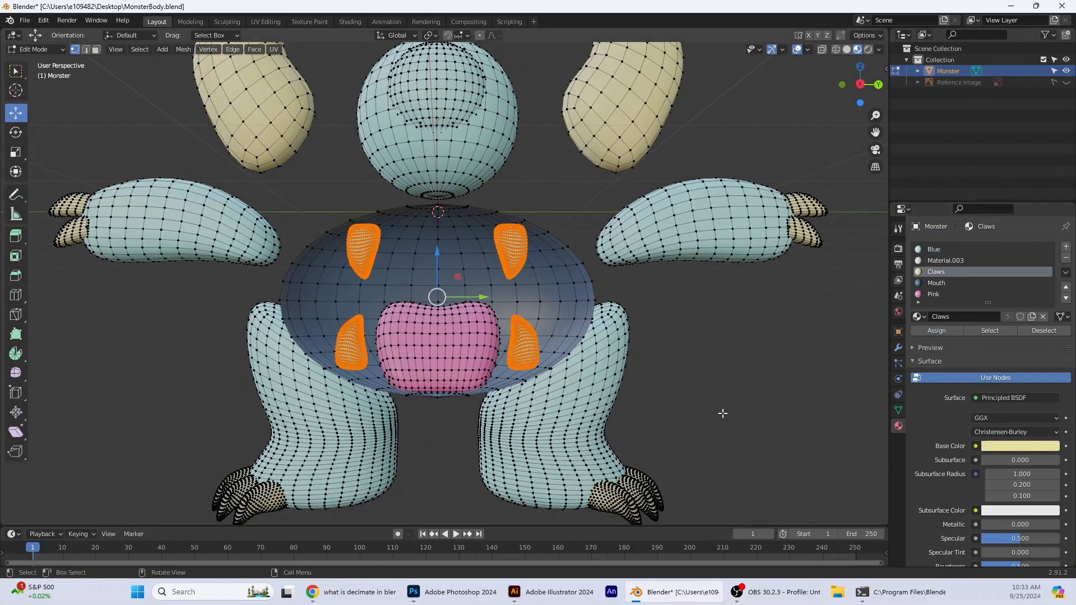
pyautogui.scroll(-3, 96, 92)
pyautogui.click(97, 93)
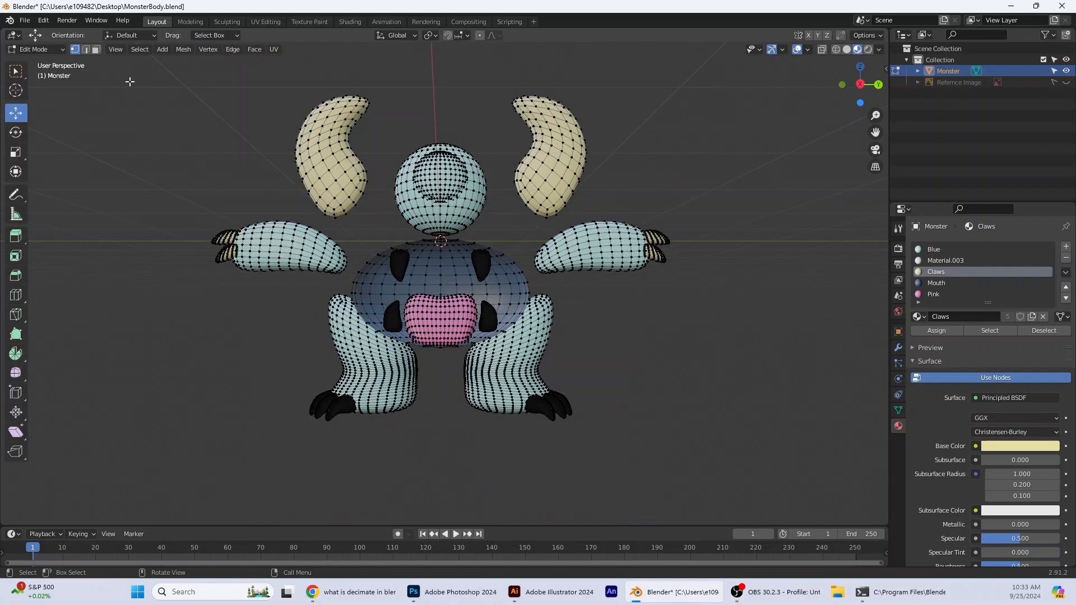
pyautogui.press('Tab')
pyautogui.press('KP_3')
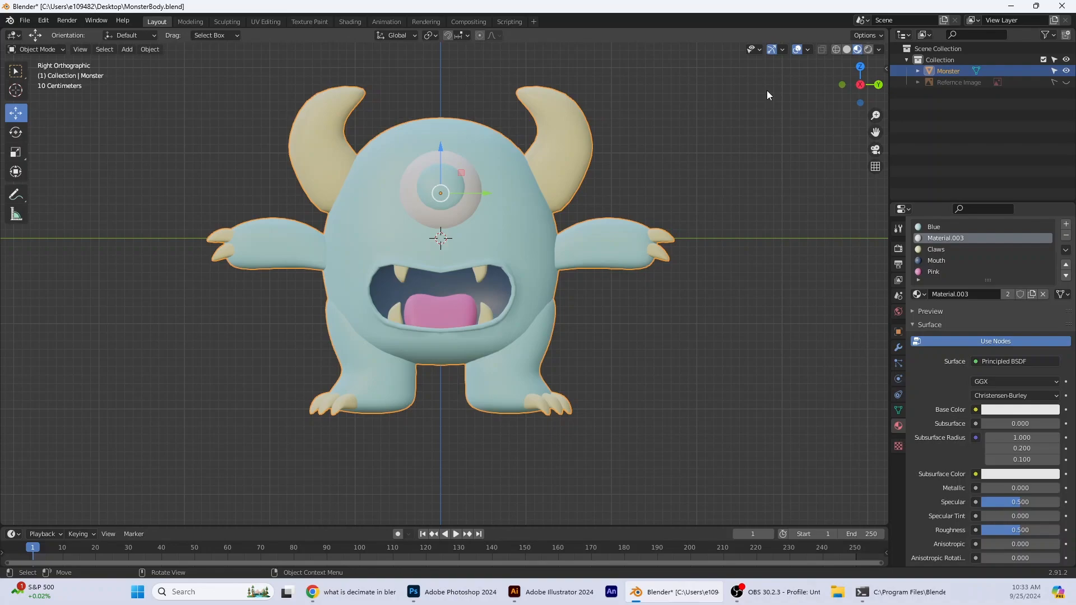
# - In the Shading workspace, select the linked faces of the monster's inner eye sphere
pyautogui.scroll(4, 508, 287)
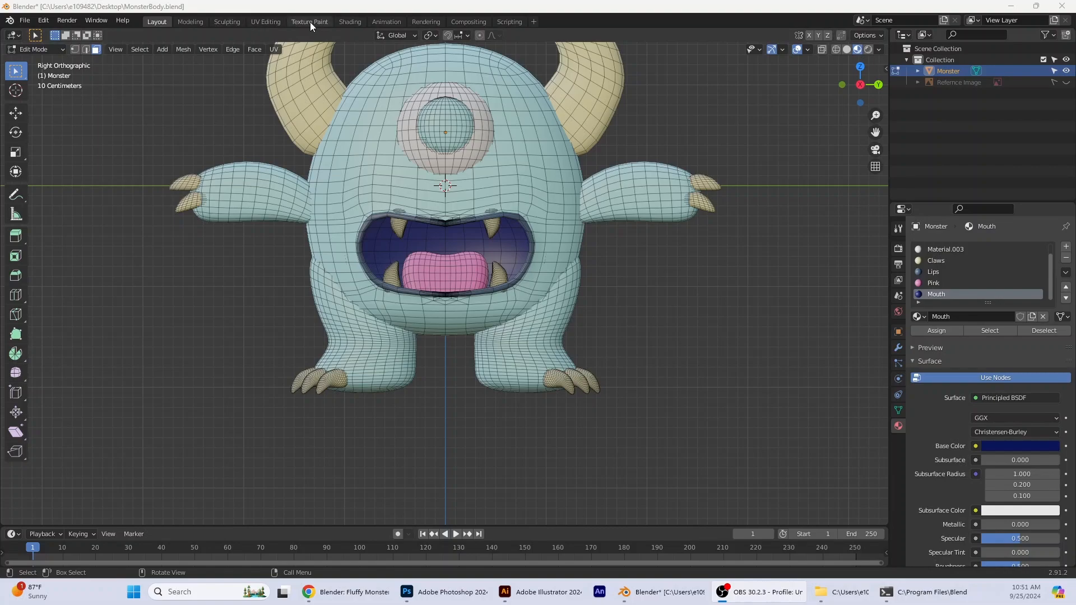
pyautogui.click(347, 22)
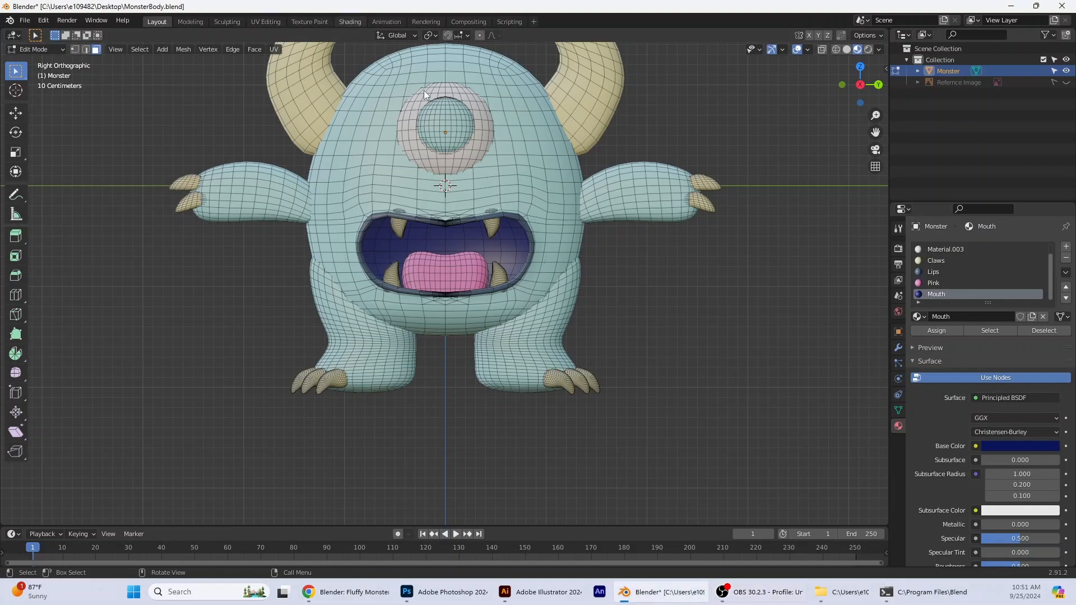
pyautogui.click(359, 23)
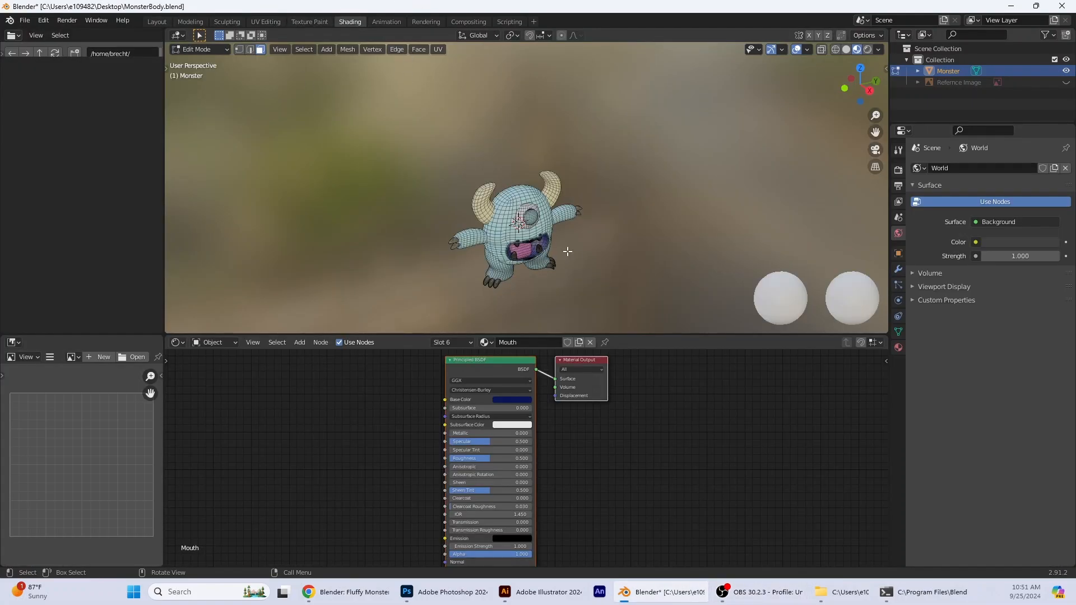
pyautogui.moveTo(601, 258); pyautogui.dragTo(545, 230, button='middle')
pyautogui.scroll(4, 545, 230)
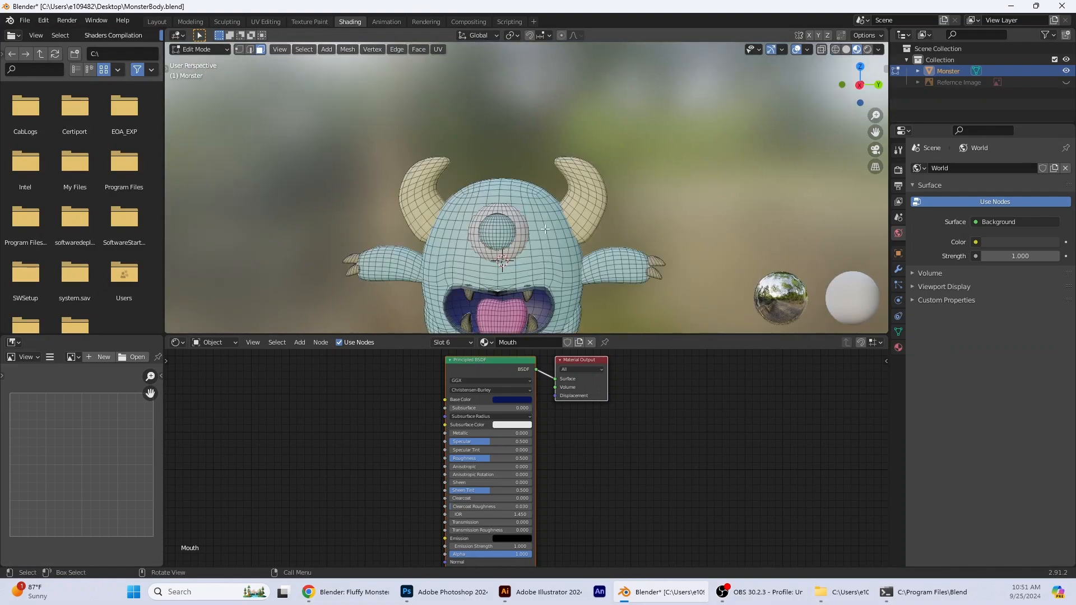
pyautogui.scroll(2, 546, 229)
pyautogui.press('l')
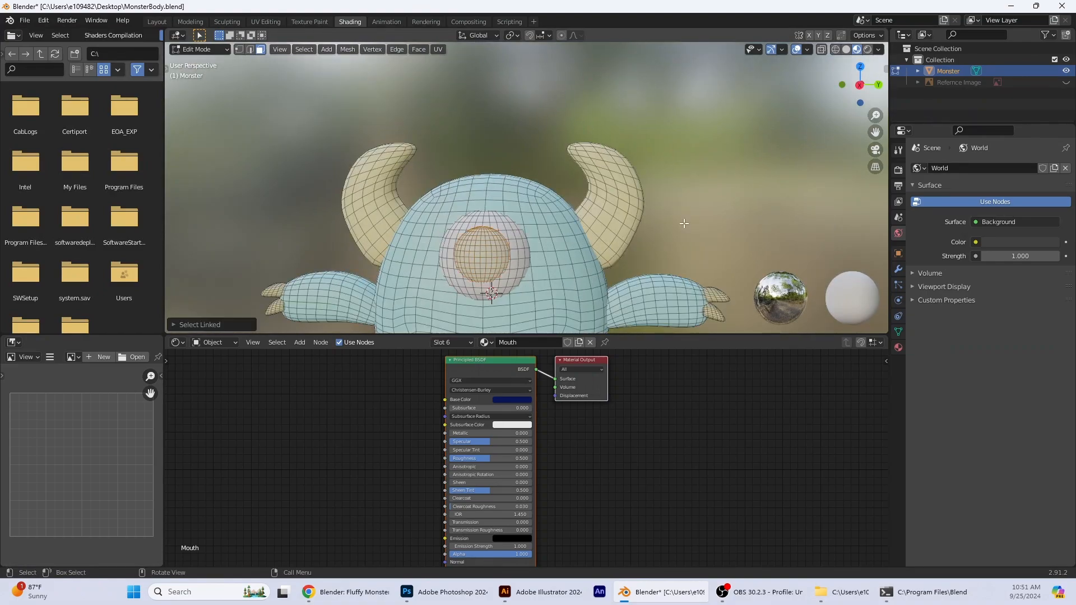
pyautogui.keyDown('shift'); pyautogui.moveTo(697, 238); pyautogui.dragTo(730, 159, button='middle'); pyautogui.keyUp('shift')
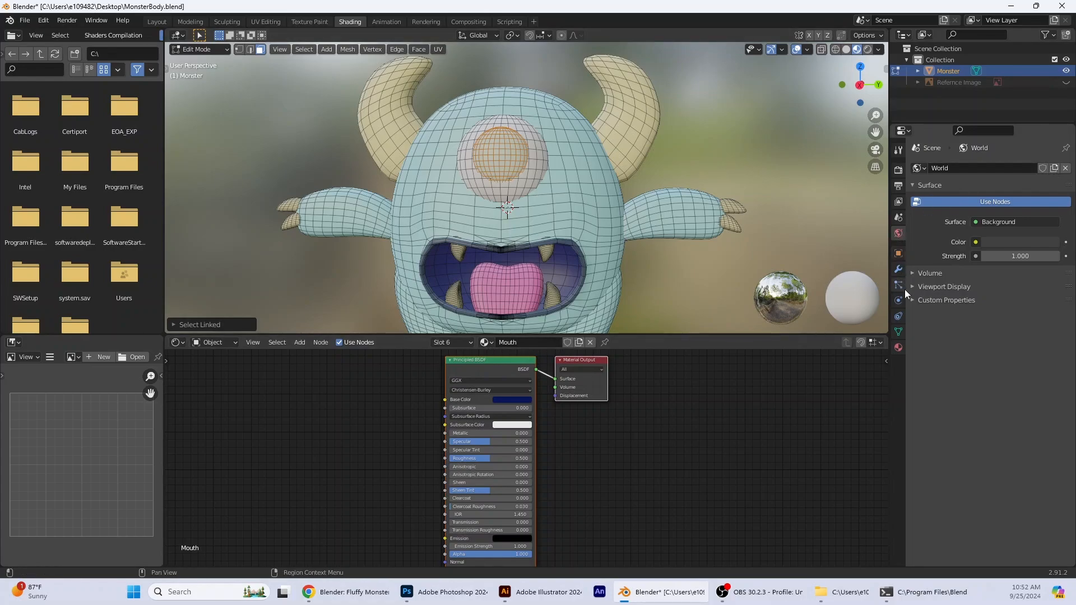
# - Add a new material named Eye to the Monster object and open it in the Shading workspace
pyautogui.click(899, 253)
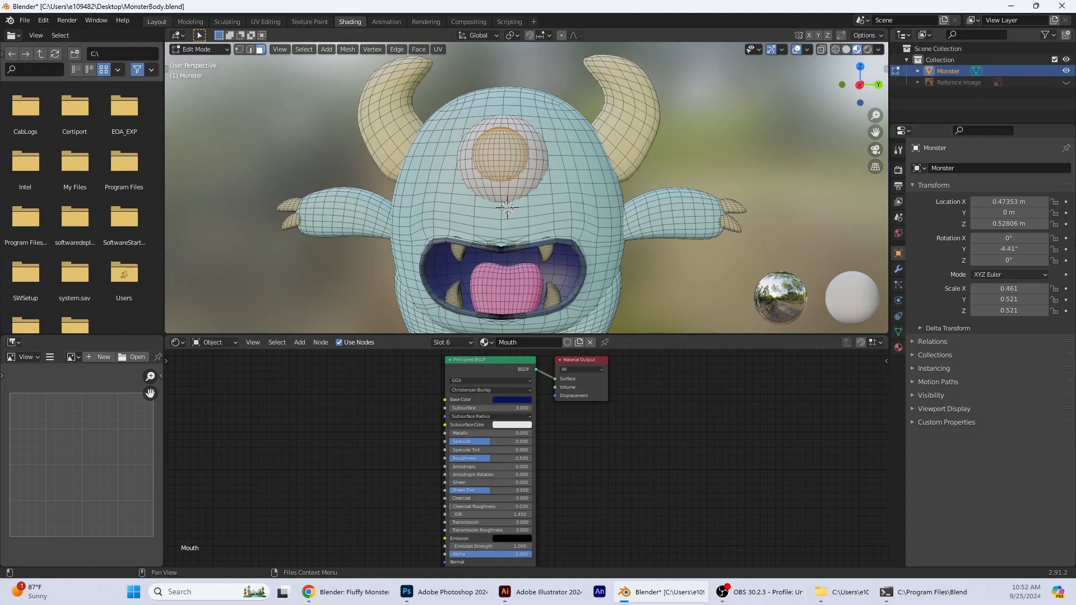
pyautogui.click(159, 23)
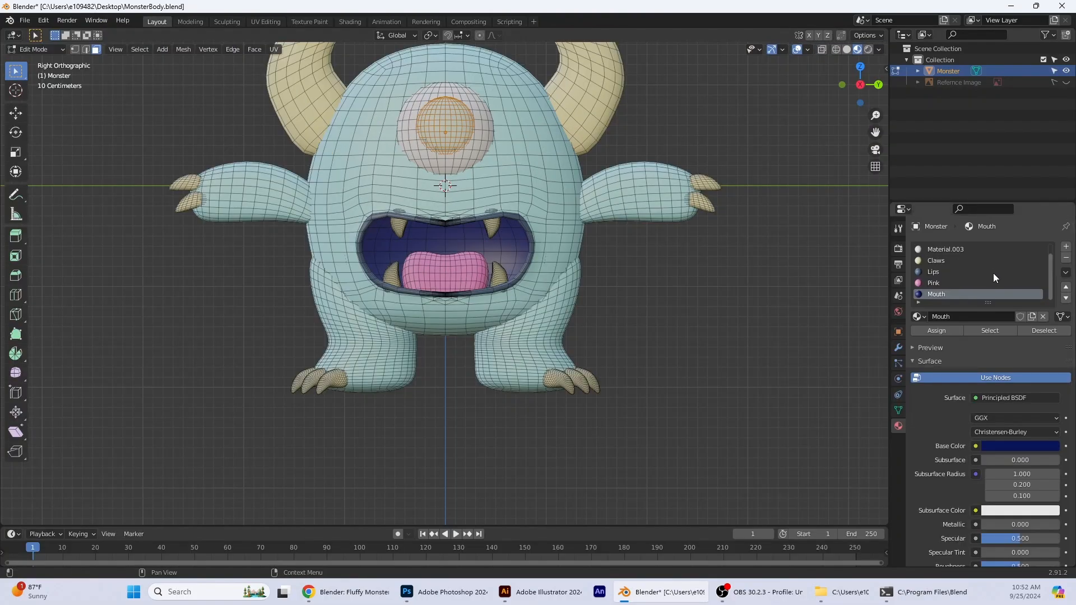
pyautogui.click(1066, 246)
pyautogui.click(935, 317)
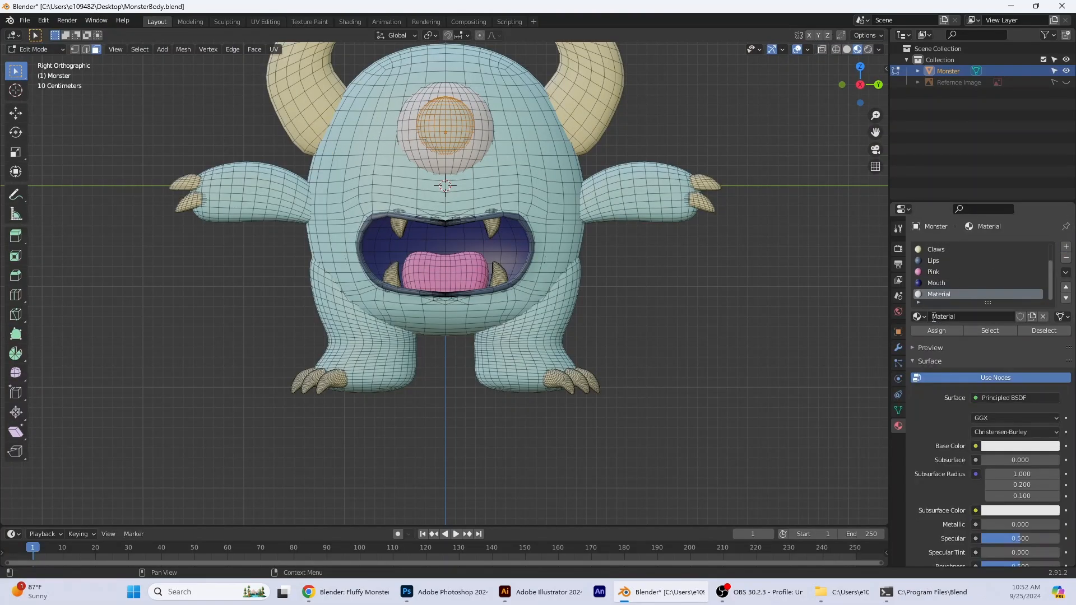
pyautogui.doubleClick(954, 317)
pyautogui.write('E')
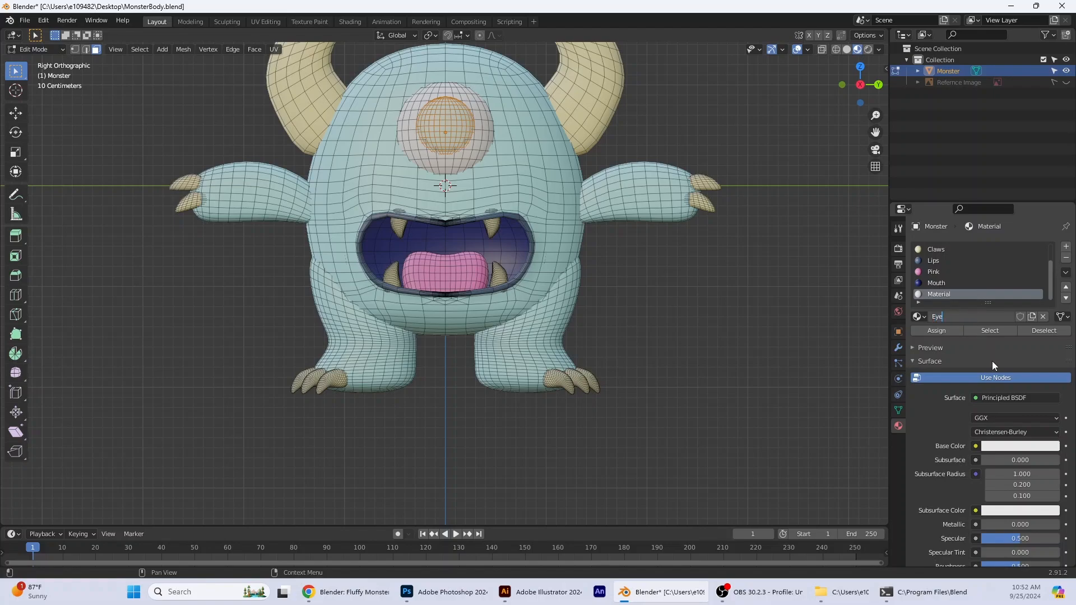
pyautogui.write('ye')
pyautogui.press('Return')
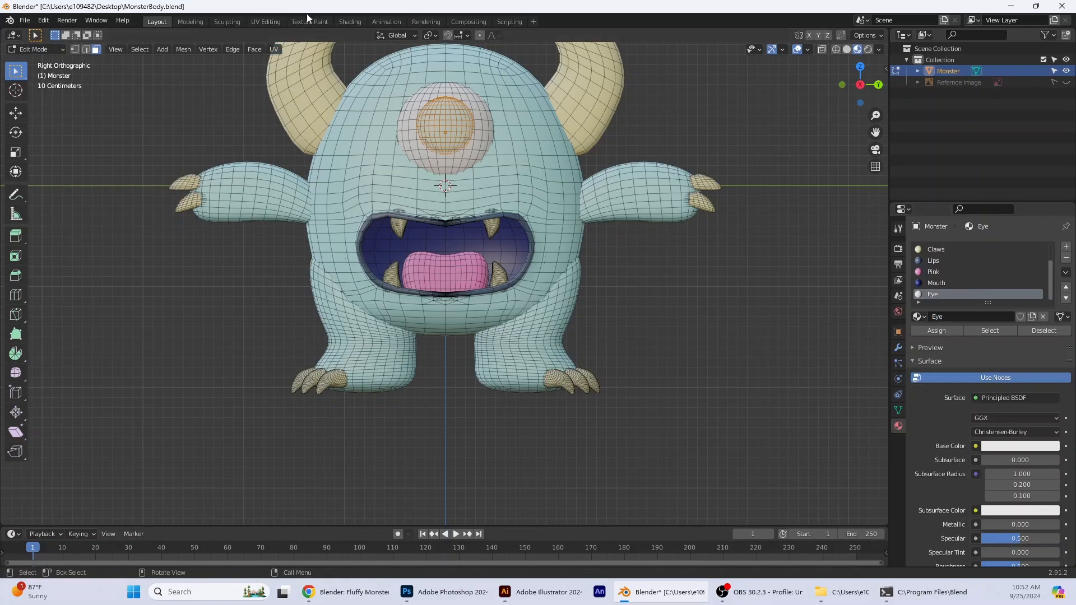
pyautogui.click(349, 21)
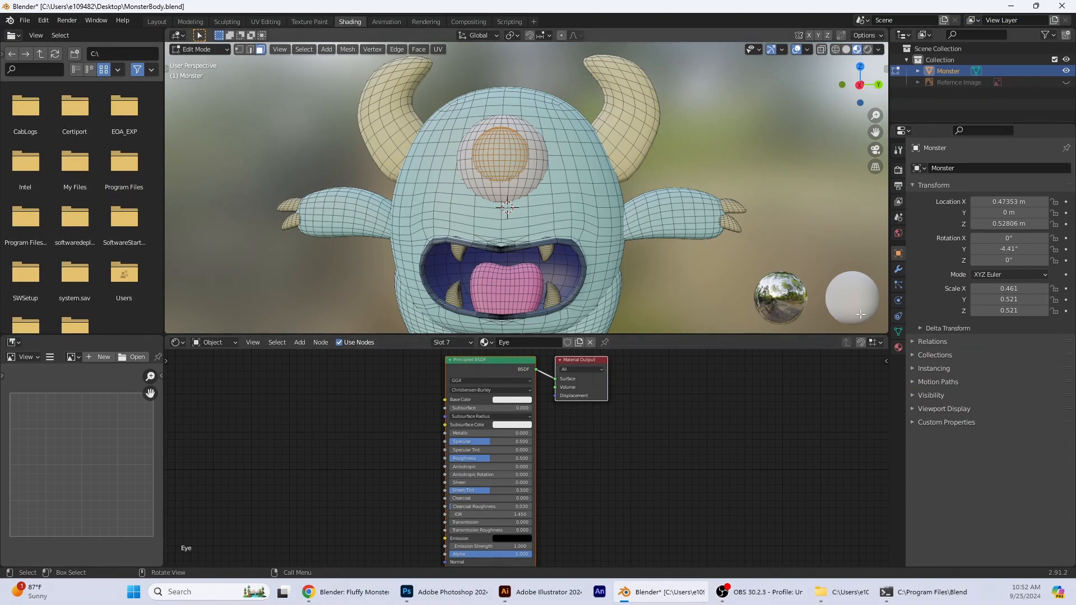
# - Assign the Eye material to the selected inner eye faces in the Layout workspace and return to the Shading workspace
pyautogui.click(44, 22)
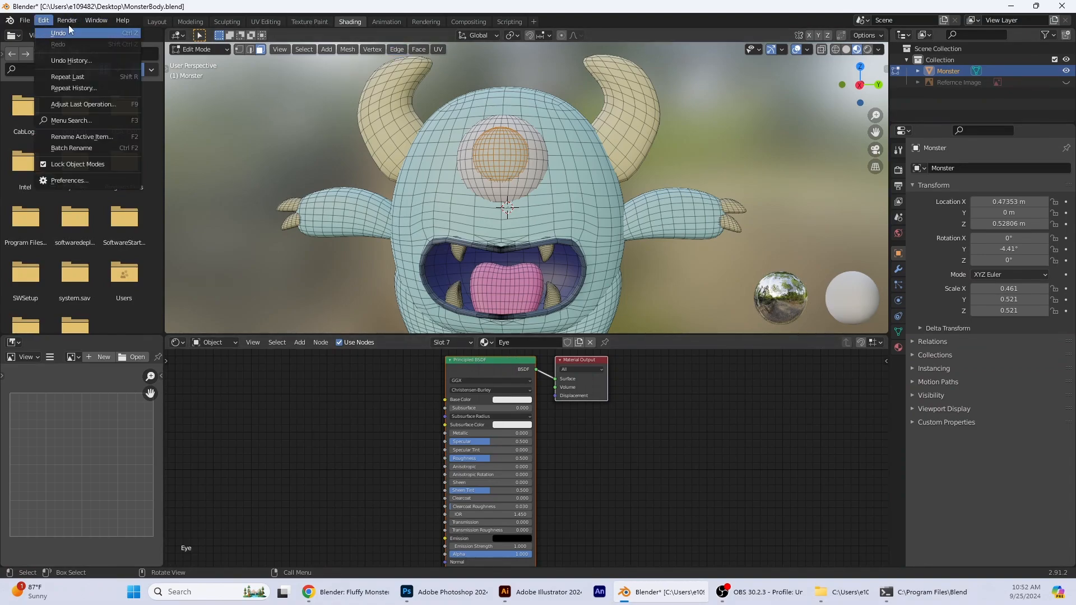
pyautogui.click(161, 23)
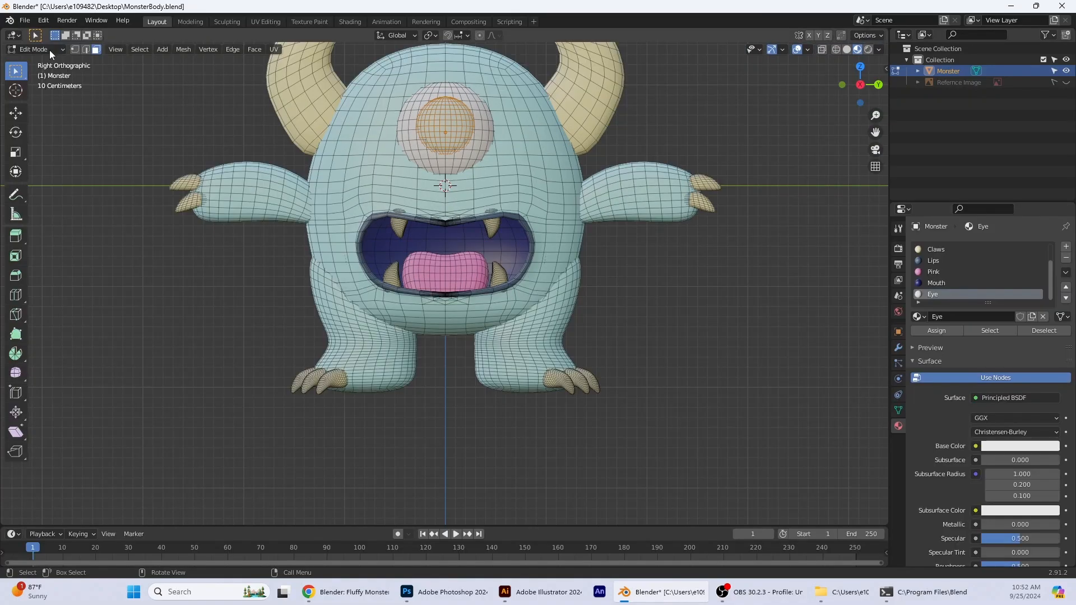
pyautogui.click(936, 331)
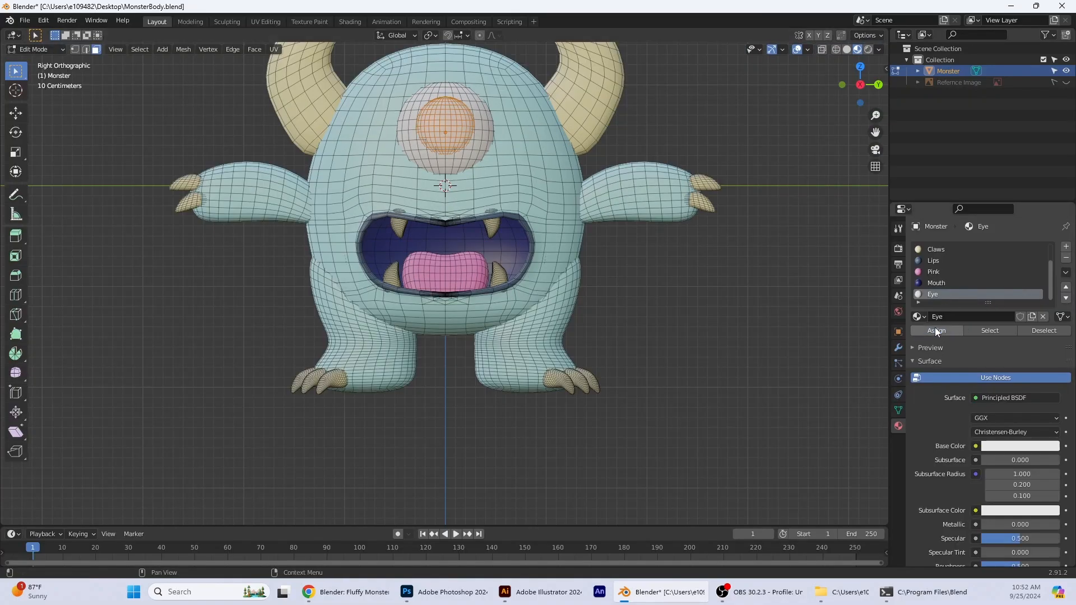
pyautogui.click(349, 22)
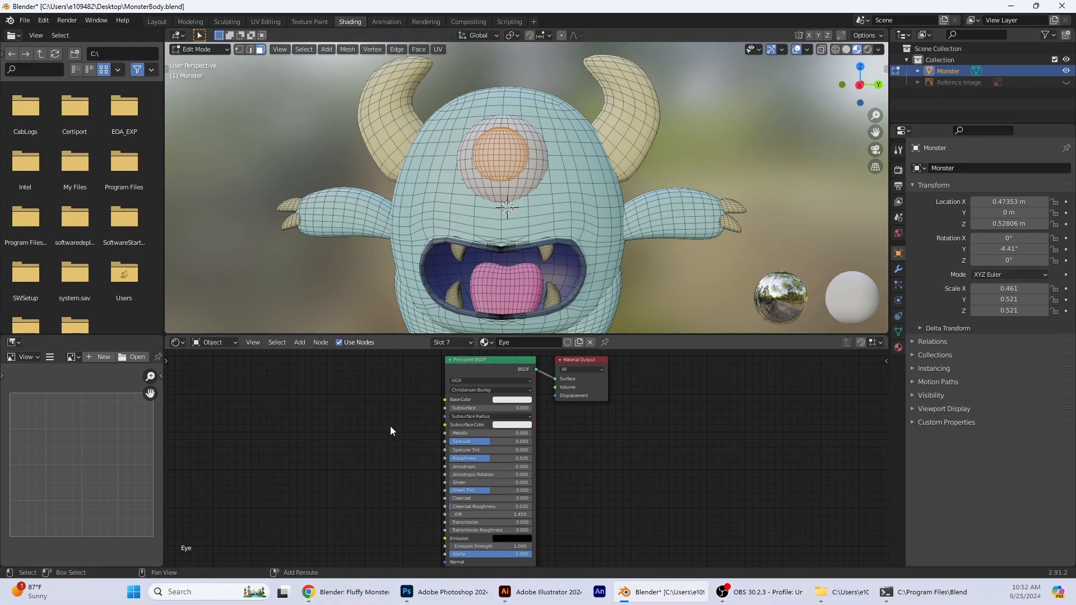
# - Add an Image Texture node to the Eye material and place it beside the Principled BSDF's inputs
pyautogui.hotkey('shift', 'a')
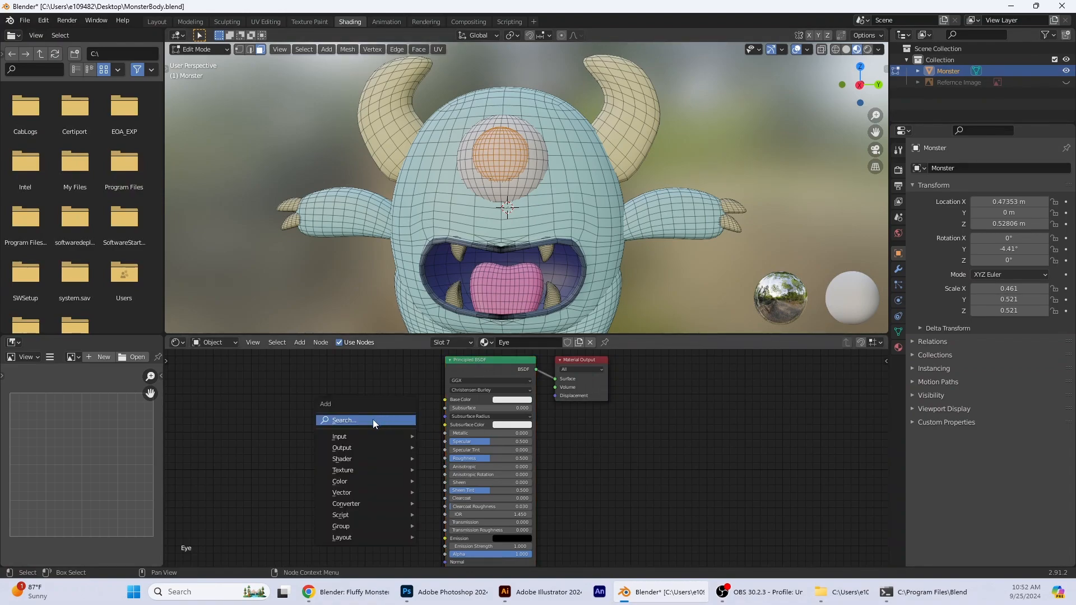
pyautogui.click(372, 419)
pyautogui.write('textu')
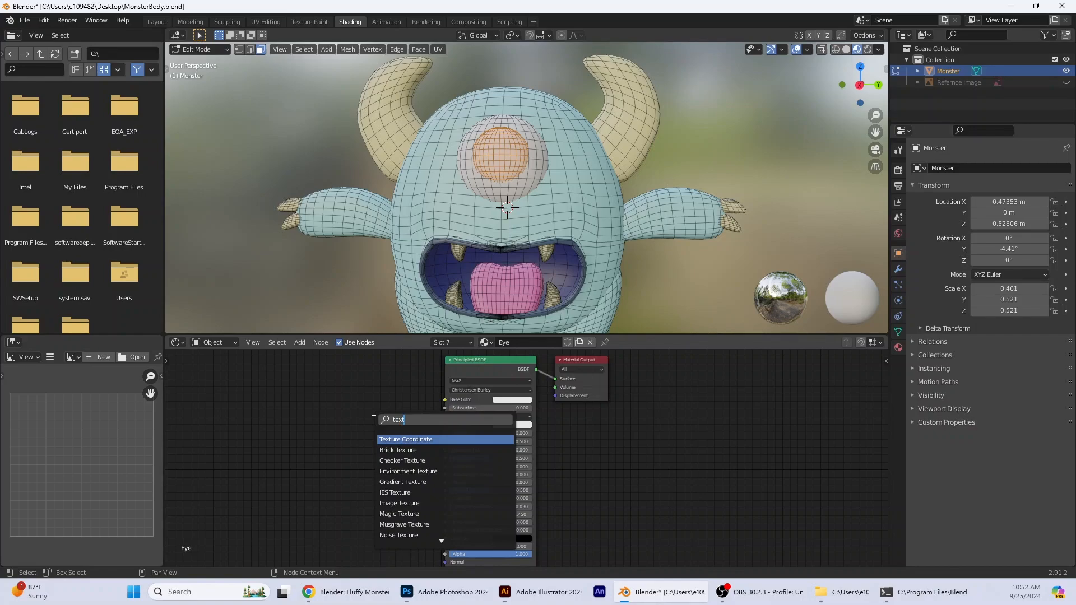
pyautogui.click(395, 503)
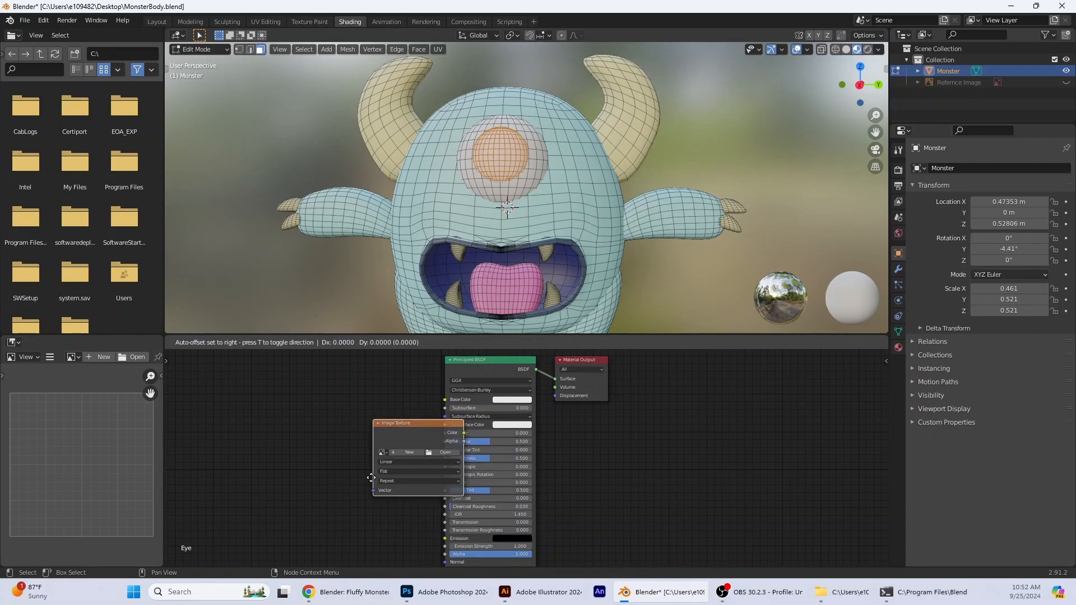
pyautogui.click(325, 475)
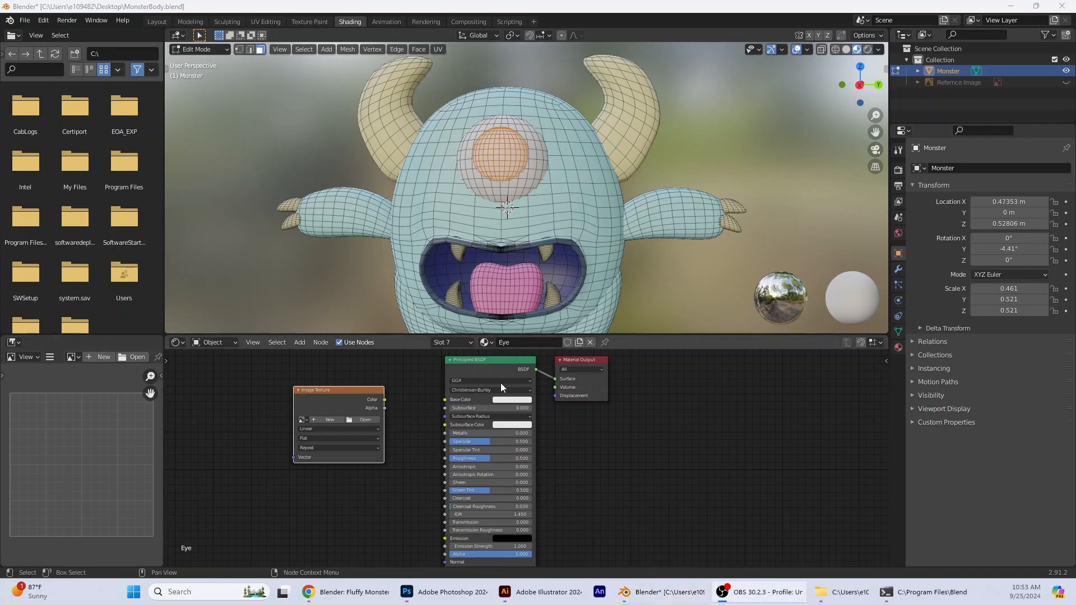
# - Review the iris PNG files in File Explorer and the Five Color Iris Textures for Eyes page on Blend Swap
pyautogui.click(846, 589)
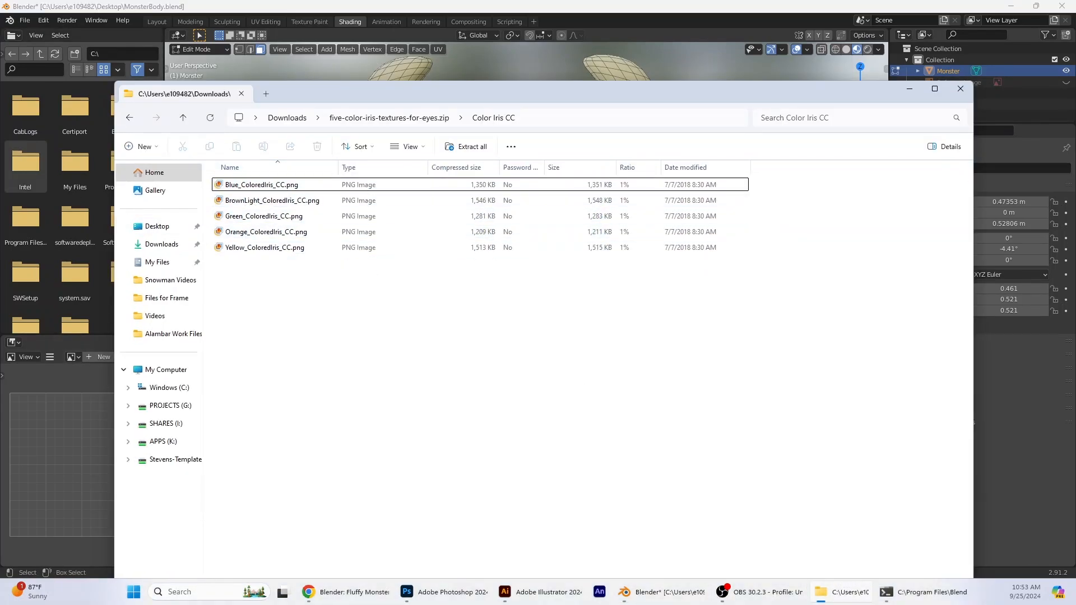
pyautogui.moveTo(71, 86); pyautogui.dragTo(149, 100)
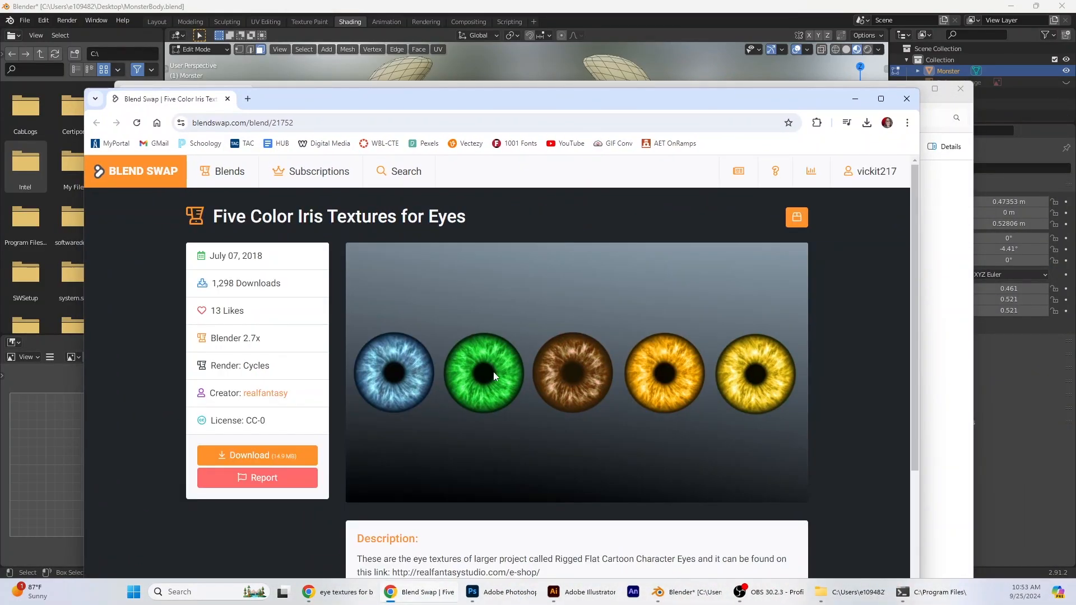
pyautogui.moveTo(525, 108); pyautogui.dragTo(767, 108)
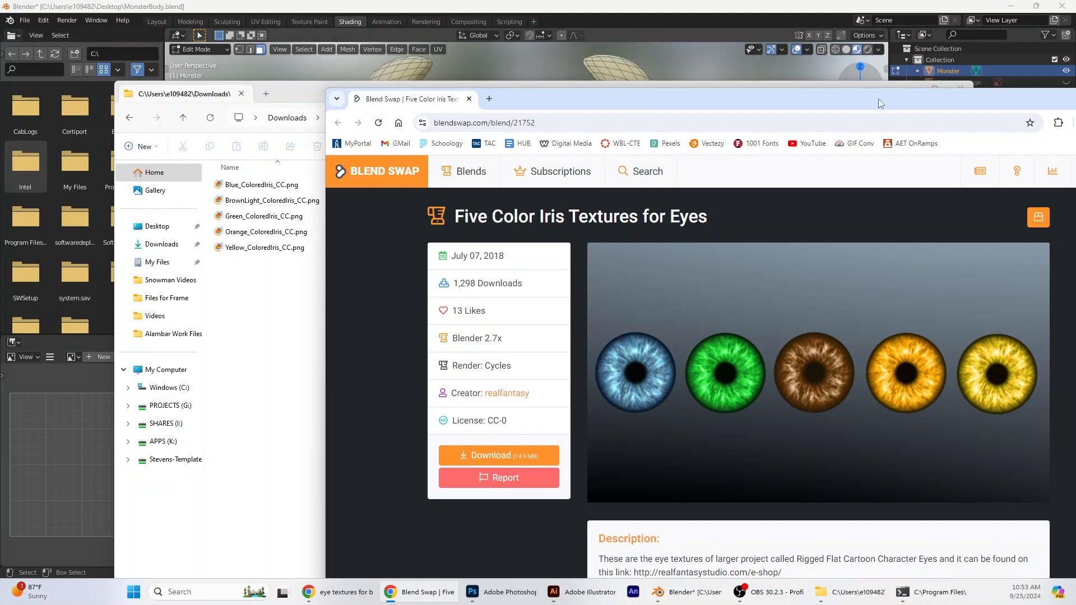
pyautogui.moveTo(879, 98); pyautogui.dragTo(659, 100)
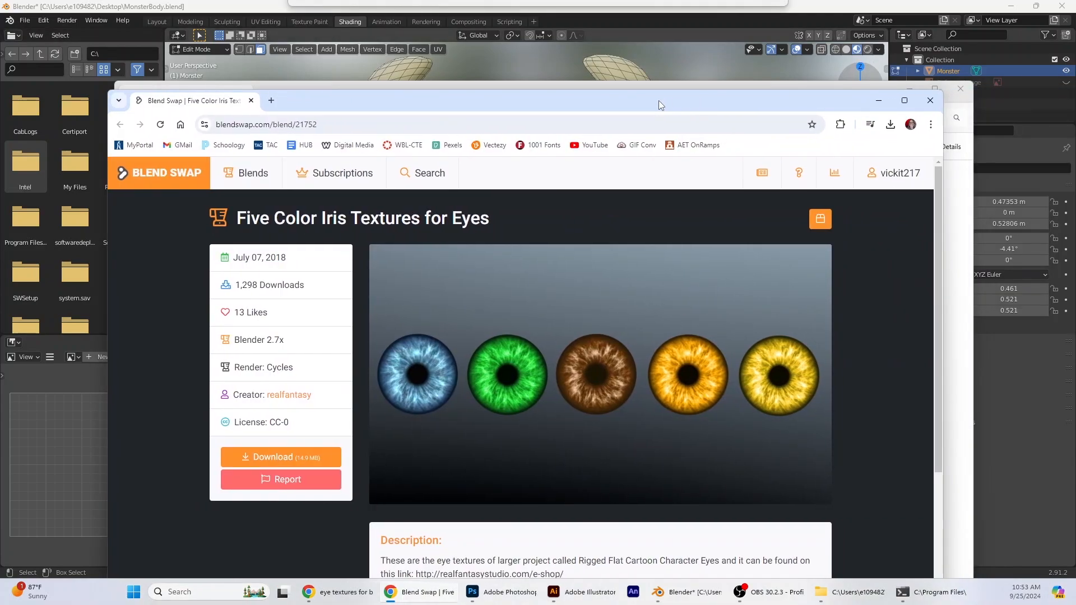
pyautogui.click(879, 101)
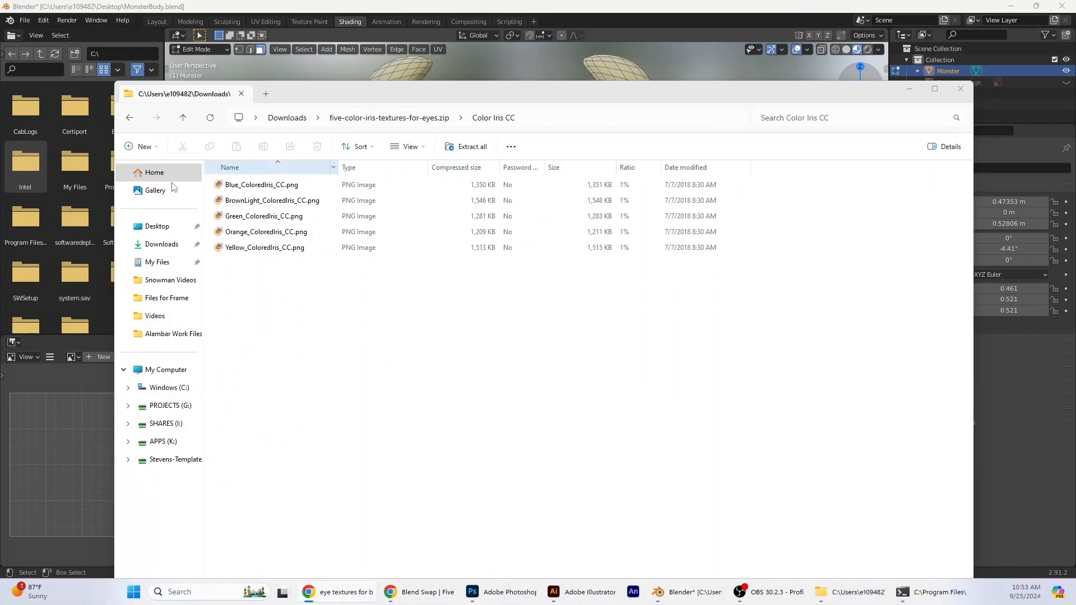
pyautogui.click(909, 89)
# - Connect the Image Texture's Color output to the Principled BSDF's Base Color and open the node's image file browser
pyautogui.moveTo(385, 401); pyautogui.dragTo(446, 400)
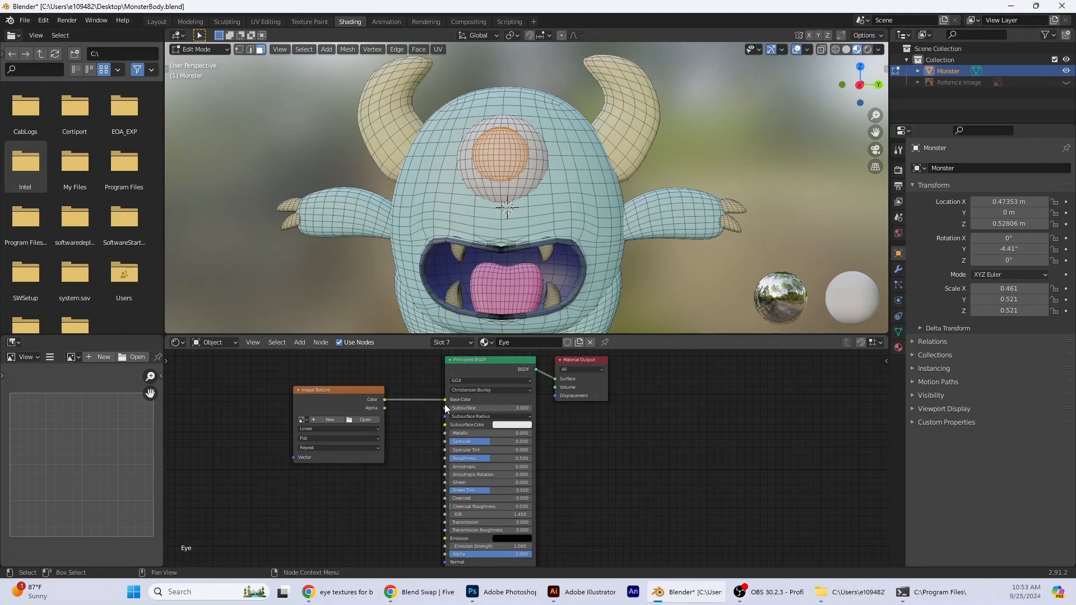
pyautogui.click(319, 420)
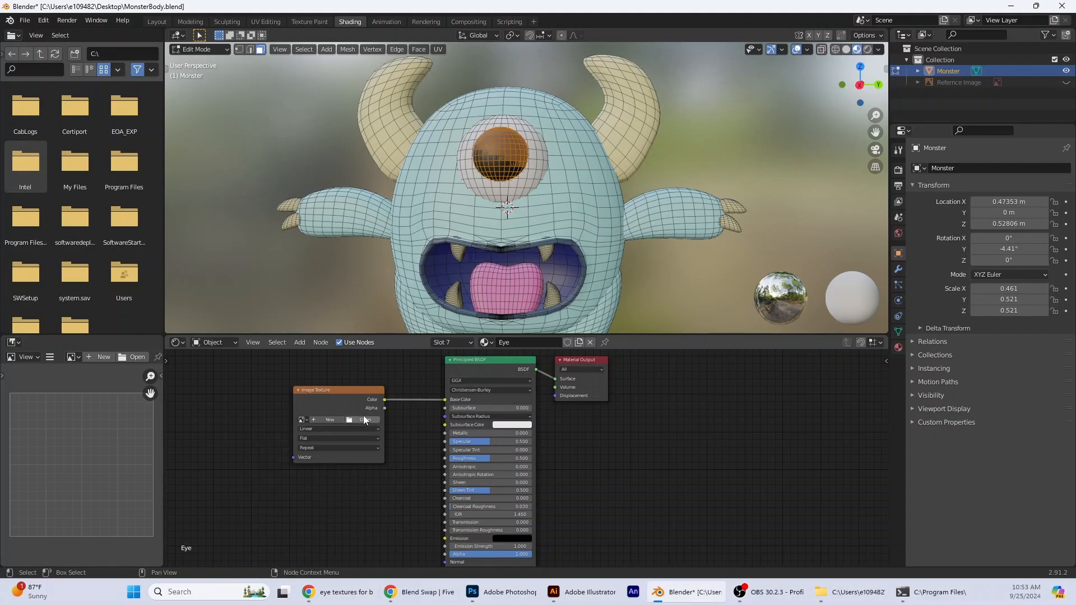
pyautogui.click(364, 420)
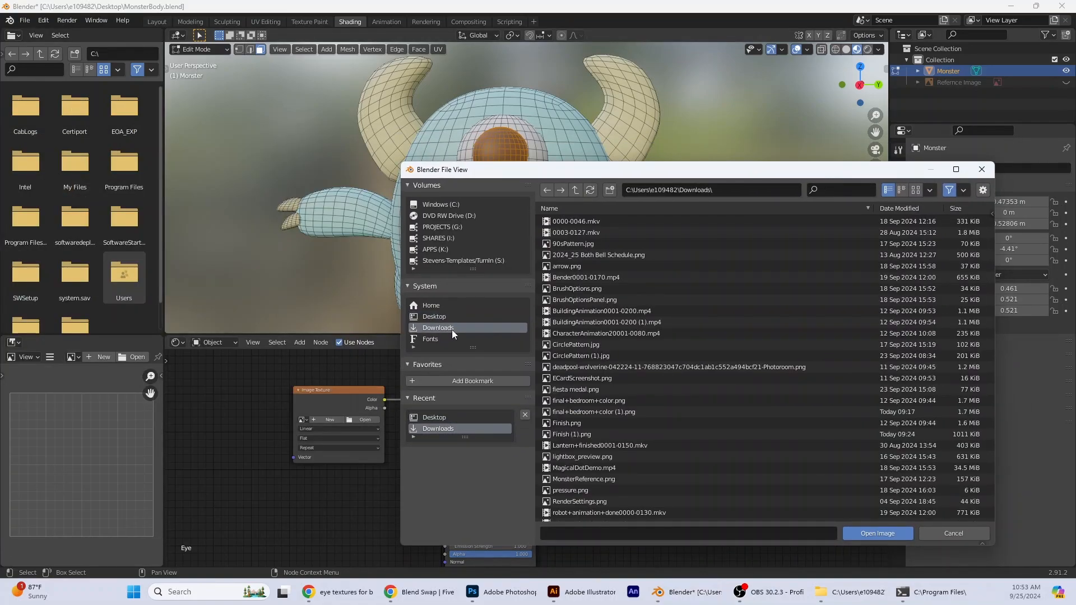
# - Switch to File Explorer, copy Blue_ColoredIris_CC.png from the zip archive into the Downloads folder, and return to Blender
pyautogui.click(862, 595)
pyautogui.moveTo(286, 186); pyautogui.dragTo(163, 245)
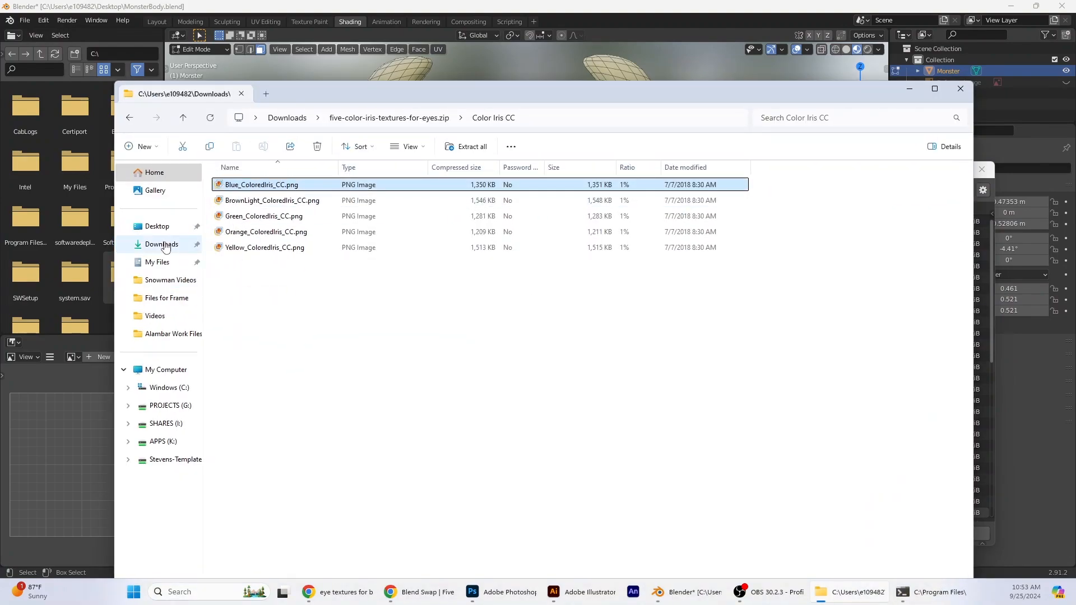
pyautogui.click(641, 12)
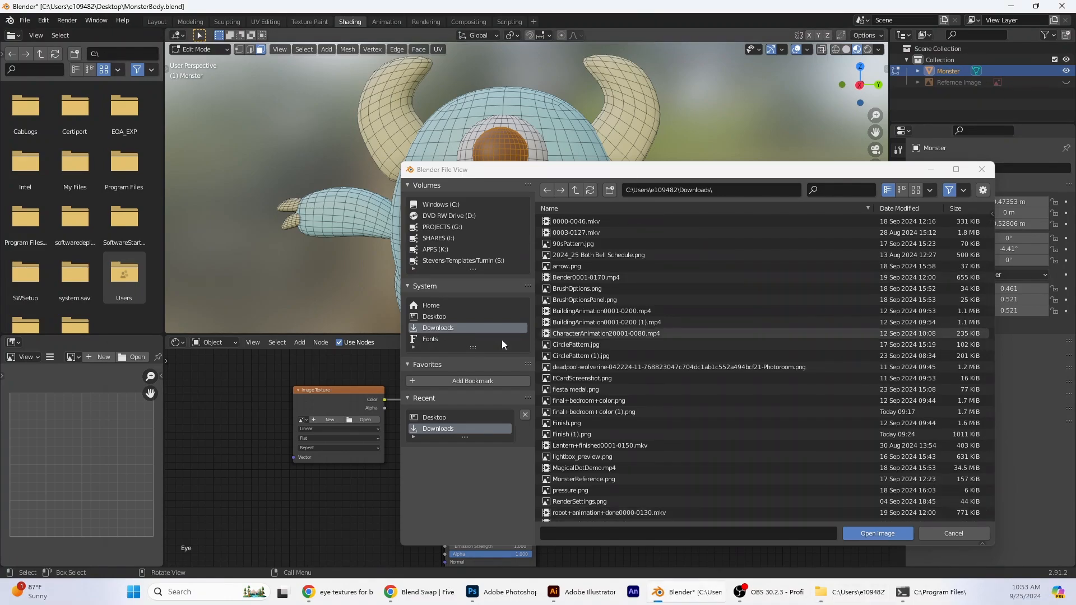
# - Load Blue_ColoredIris_CC.png from the Downloads folder into the Image Texture node
pyautogui.click(437, 327)
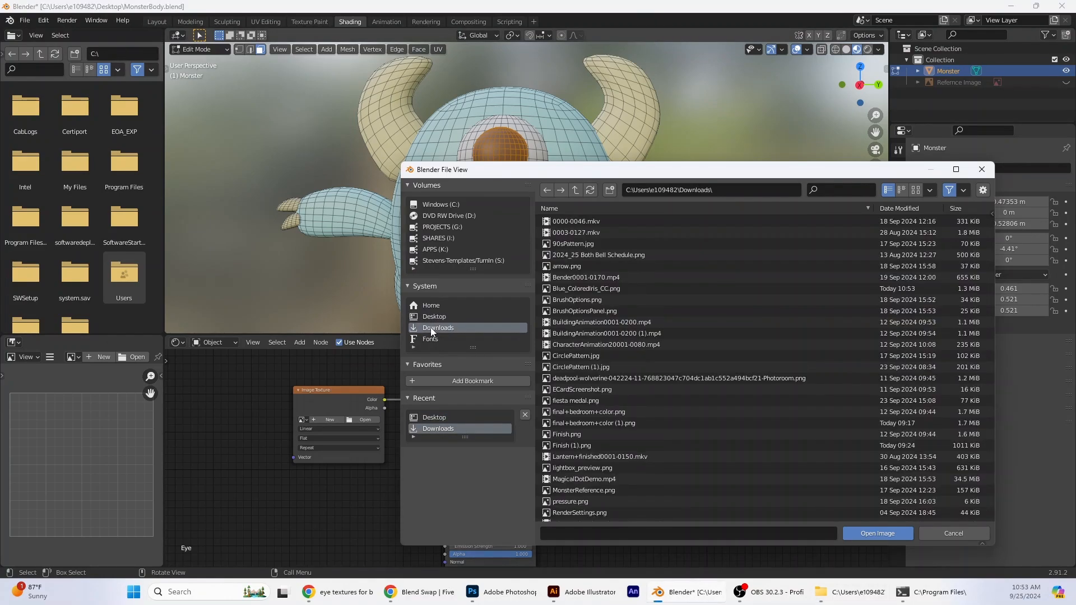
pyautogui.click(568, 288)
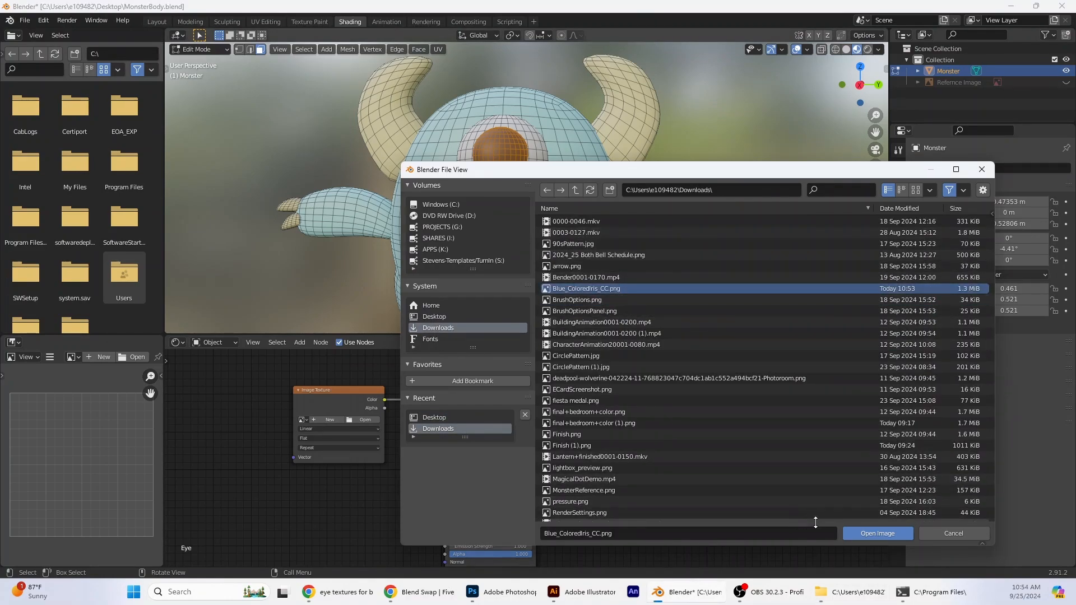
pyautogui.click(886, 536)
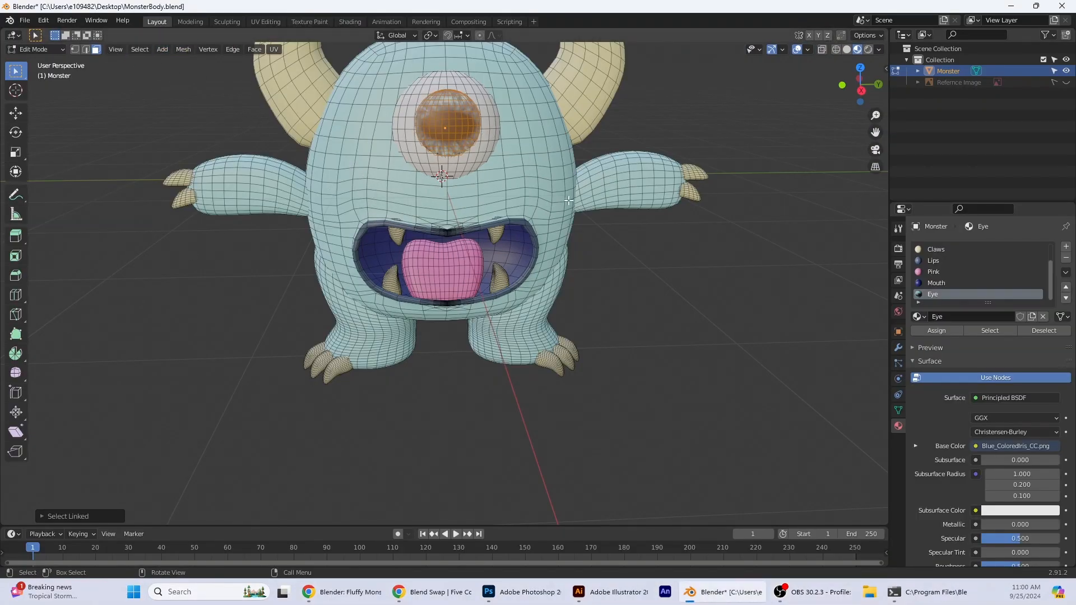
# - Hide the linked geometry of the white outer eyeball and the monster's main body in Edit Mode
pyautogui.moveTo(656, 272); pyautogui.dragTo(594, 264, button='middle')
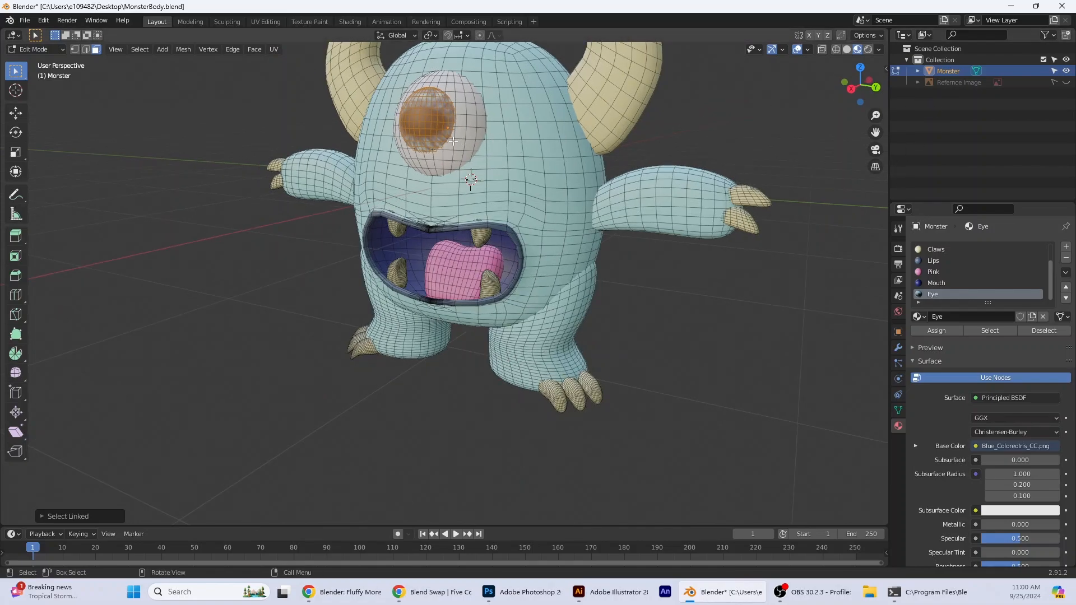
pyautogui.click(772, 182)
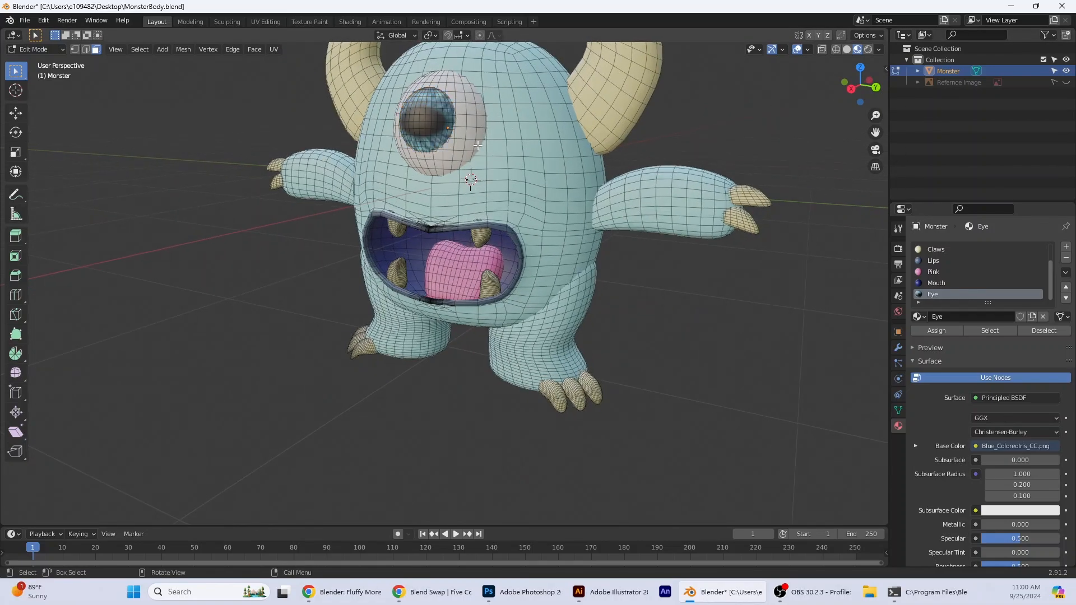
pyautogui.press('l')
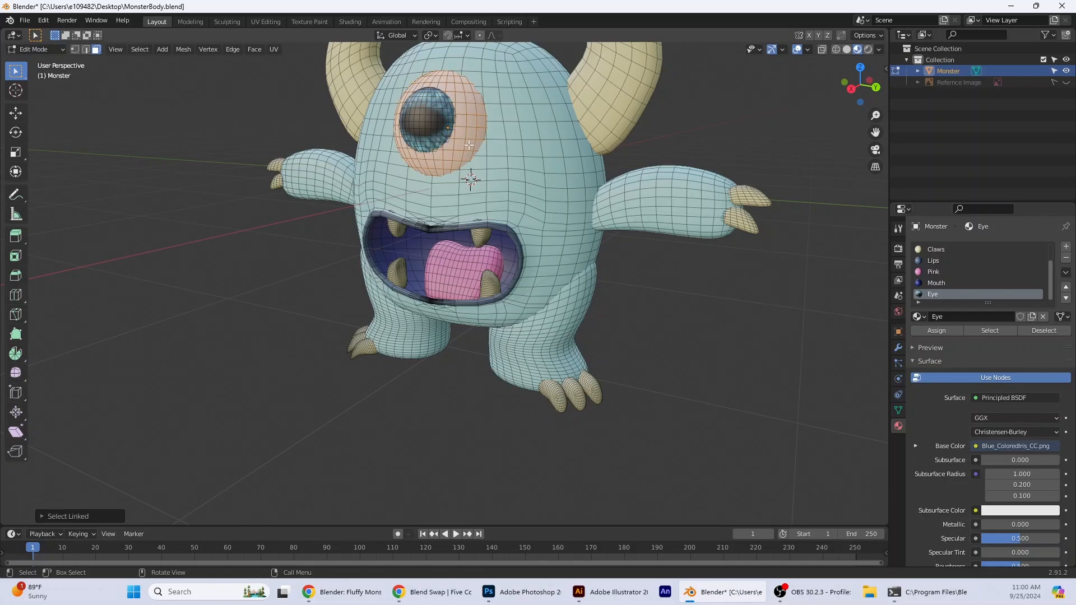
pyautogui.press('h')
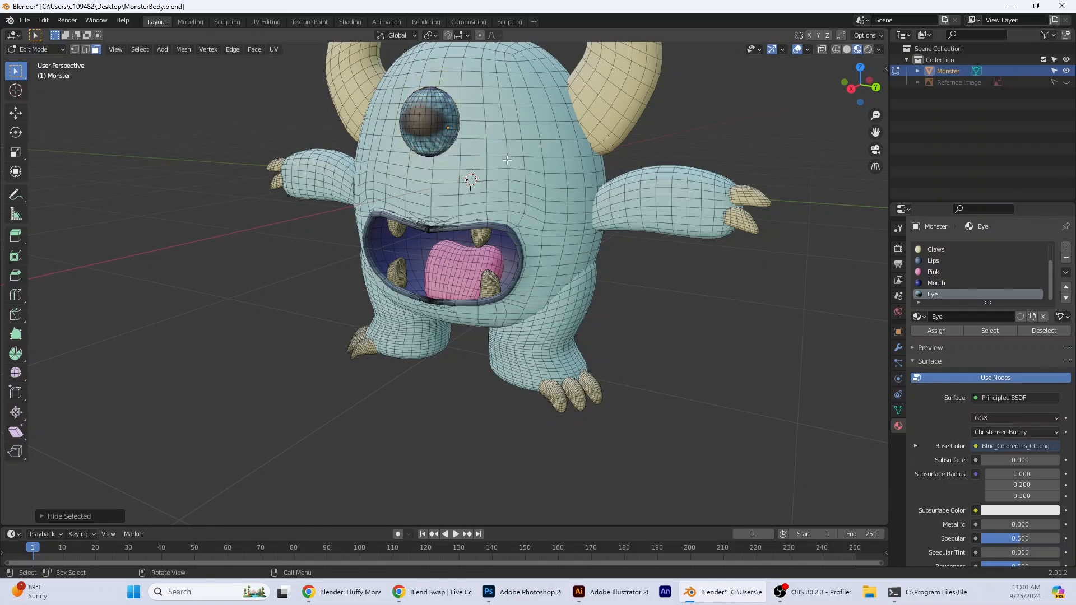
pyautogui.press('l')
pyautogui.press('h')
# - Try to box-select the inner eye sphere from the right orthographic view
pyautogui.moveTo(502, 147); pyautogui.dragTo(523, 191, button='middle')
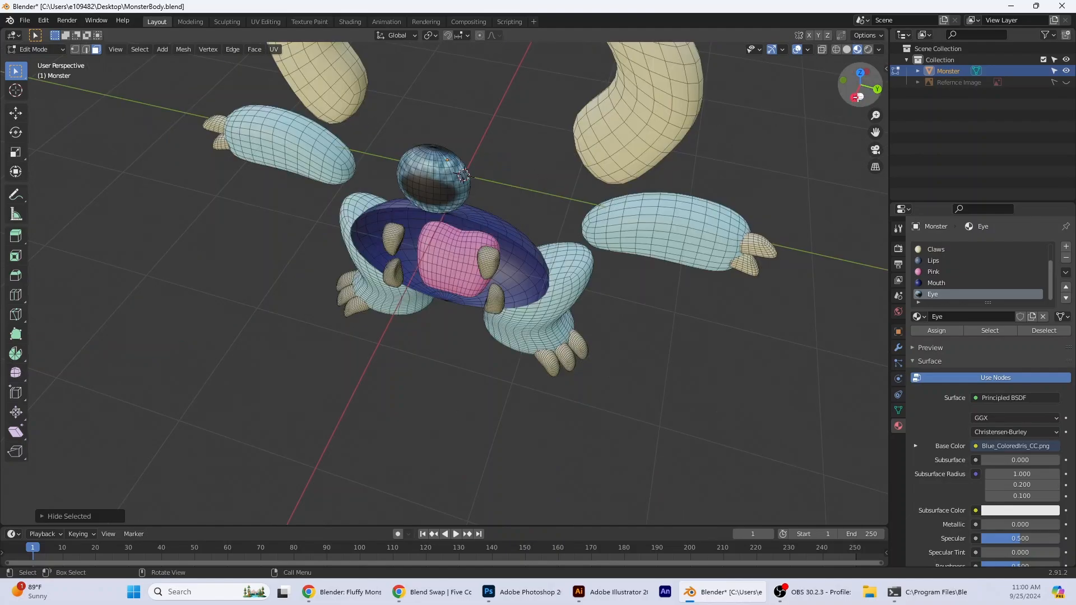
pyautogui.click(855, 97)
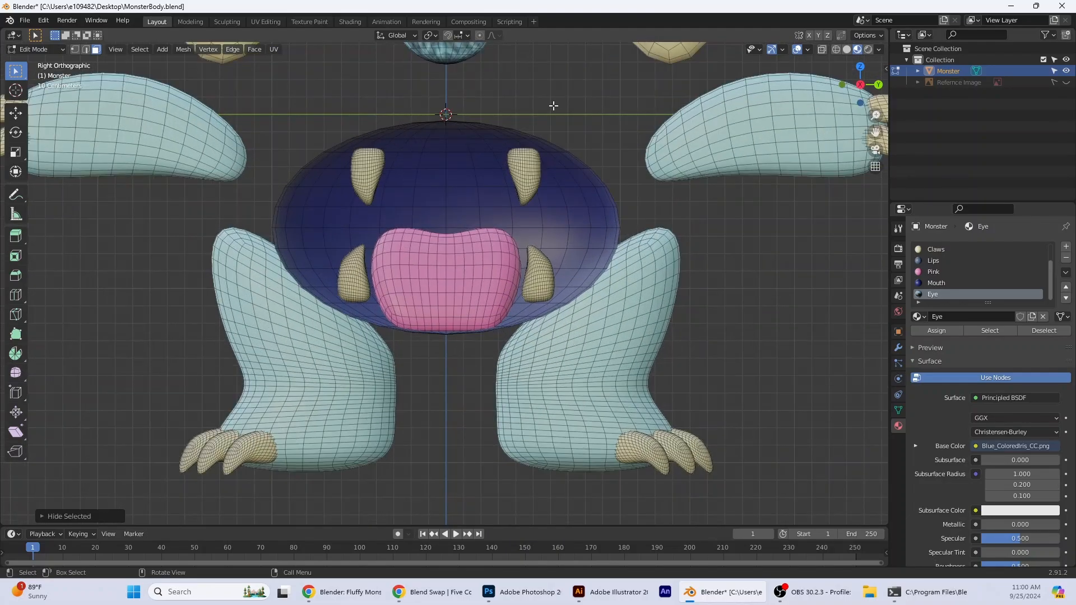
pyautogui.keyDown('shift'); pyautogui.moveTo(568, 143); pyautogui.dragTo(585, 223, button='middle'); pyautogui.keyUp('shift')
pyautogui.keyDown('shift'); pyautogui.moveTo(585, 112); pyautogui.dragTo(610, 195, button='middle'); pyautogui.keyUp('shift')
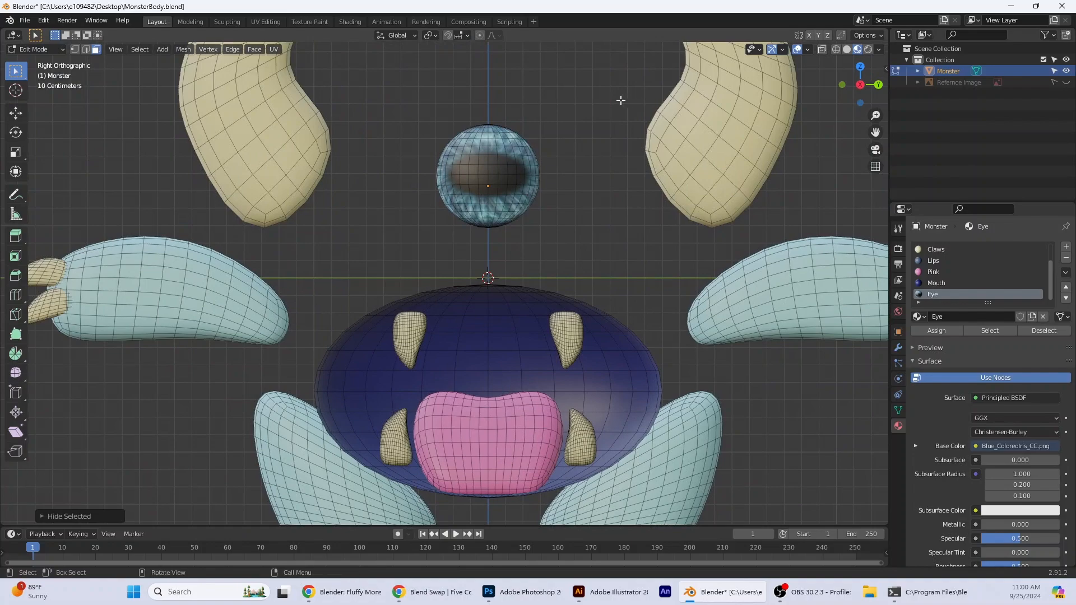
pyautogui.moveTo(382, 109); pyautogui.dragTo(580, 247)
pyautogui.moveTo(579, 218); pyautogui.dragTo(586, 243, button='middle')
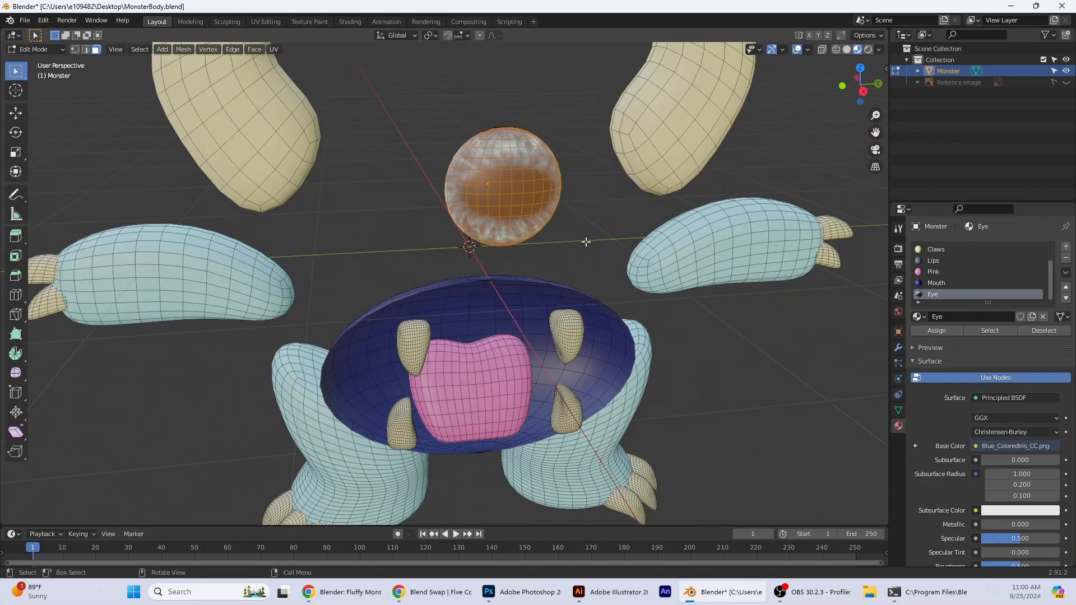
# - Select the entire linked inner eye sphere and assign the white Material.003 to it
pyautogui.hotkey('alt', 'a')
pyautogui.press('l')
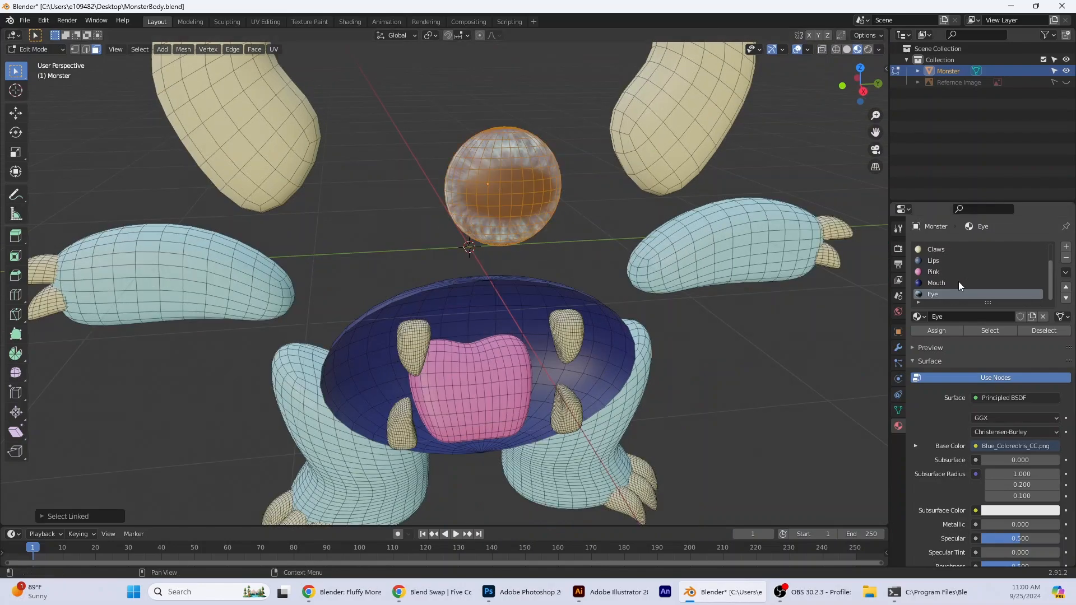
pyautogui.scroll(2, 957, 284)
pyautogui.click(940, 260)
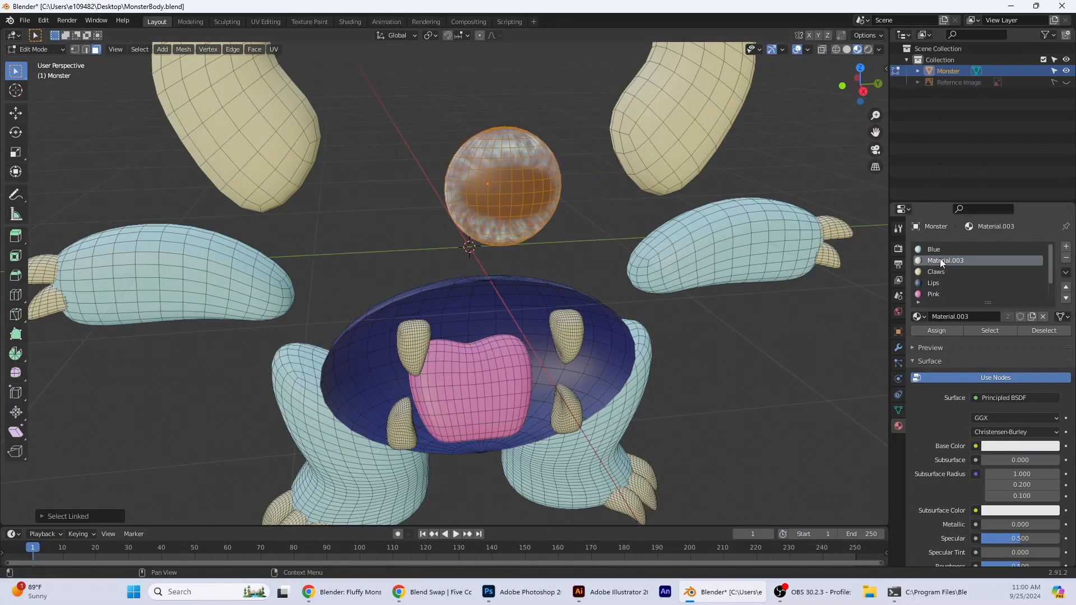
pyautogui.click(932, 330)
# - Clear the selection and box-select only the front-facing faces of the inner eye sphere in the right orthographic view
pyautogui.hotkey('alt', 'a')
pyautogui.click(863, 91)
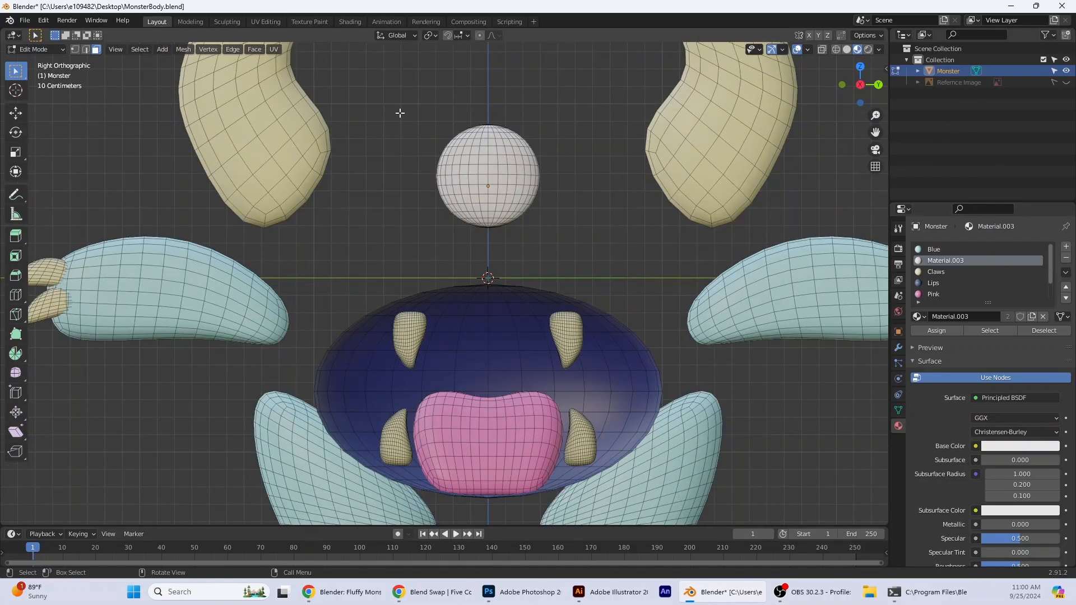
pyautogui.moveTo(400, 113); pyautogui.dragTo(617, 261)
pyautogui.moveTo(491, 273); pyautogui.dragTo(583, 247, button='middle')
# - Assign the Eye material to the selected front faces of the inner eye sphere
pyautogui.scroll(-2, 938, 287)
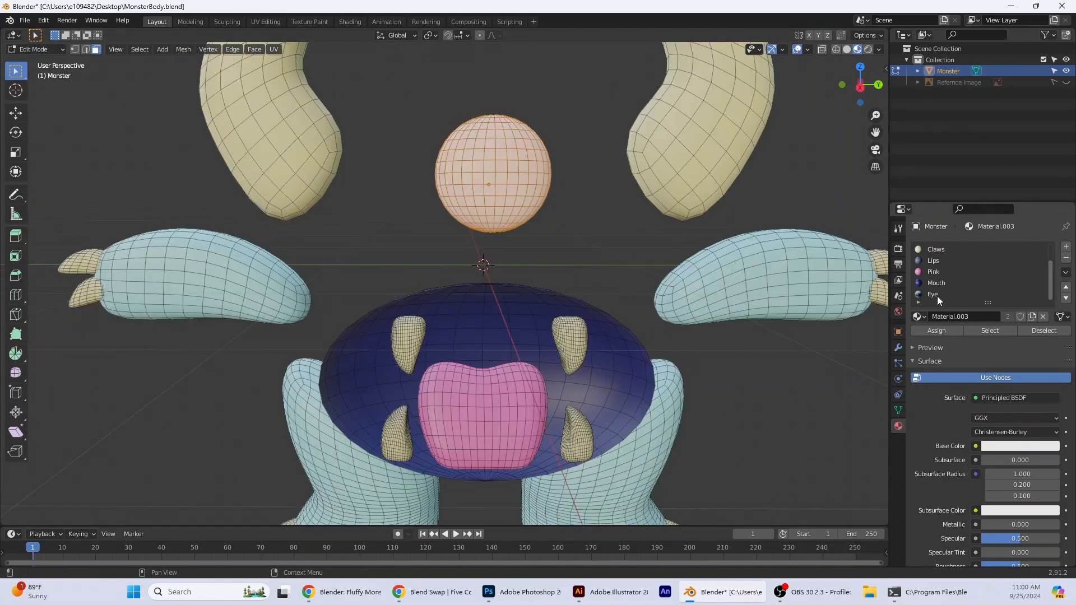
pyautogui.click(935, 295)
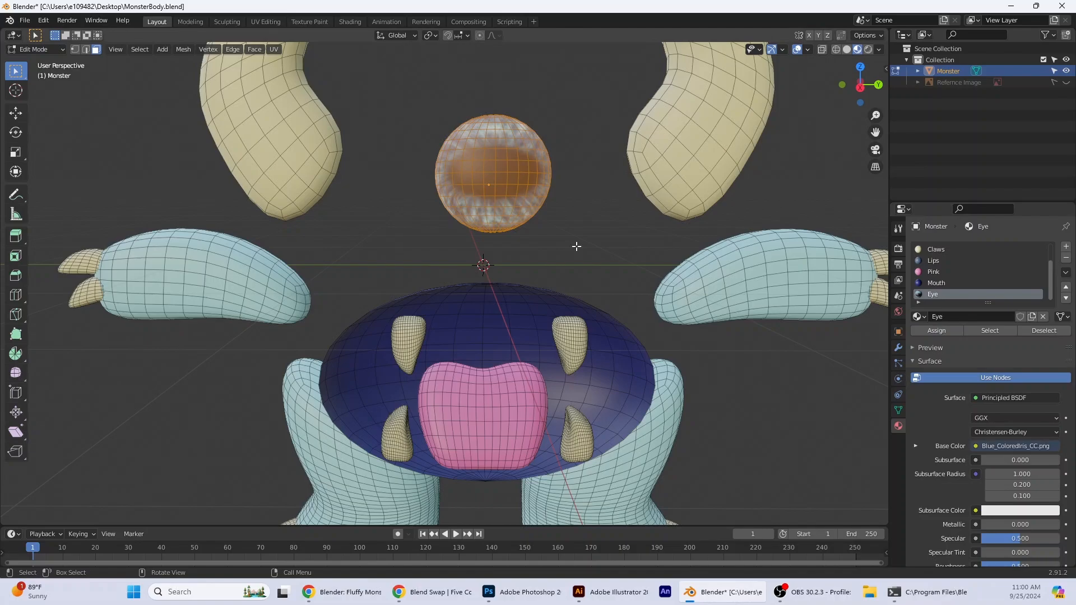
pyautogui.click(641, 226)
pyautogui.click(935, 331)
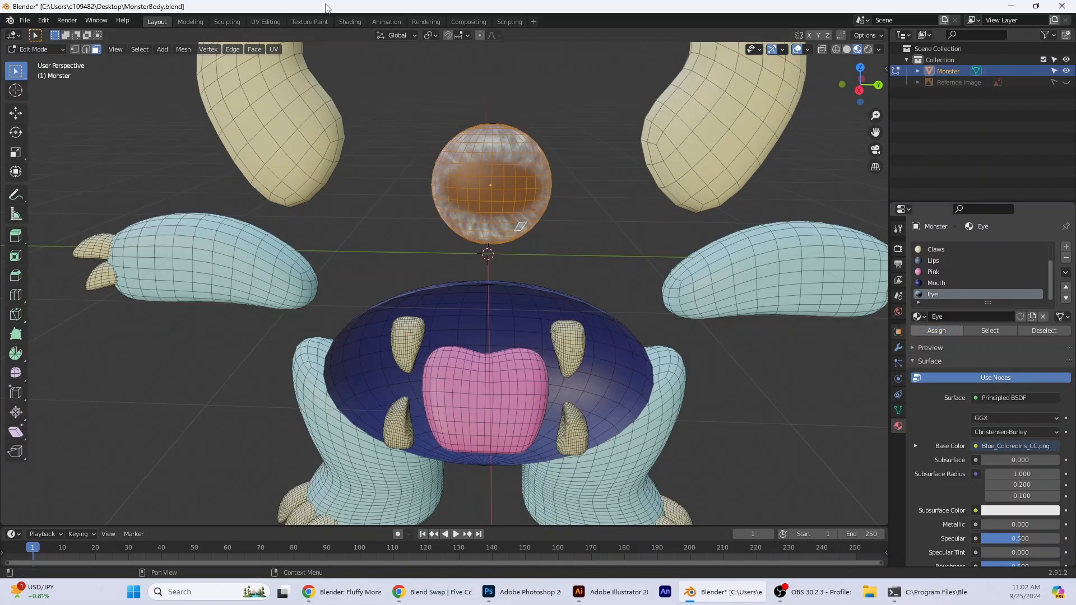
# - Inspect how the selected eye faces' UVs lie over the iris image, and return to the Layout workspace
pyautogui.click(281, 26)
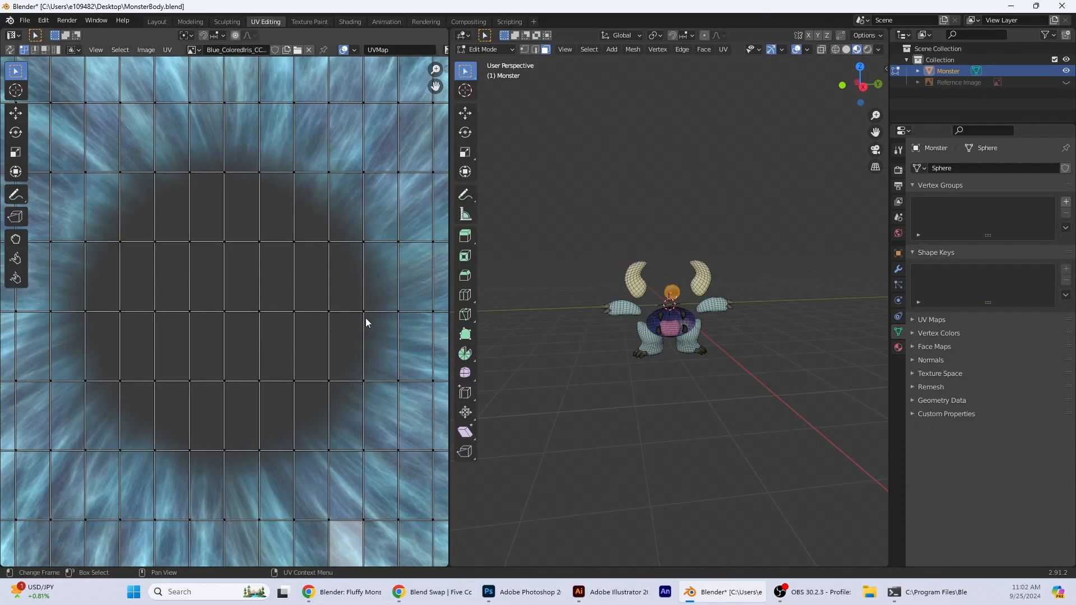
pyautogui.scroll(-5, 366, 314)
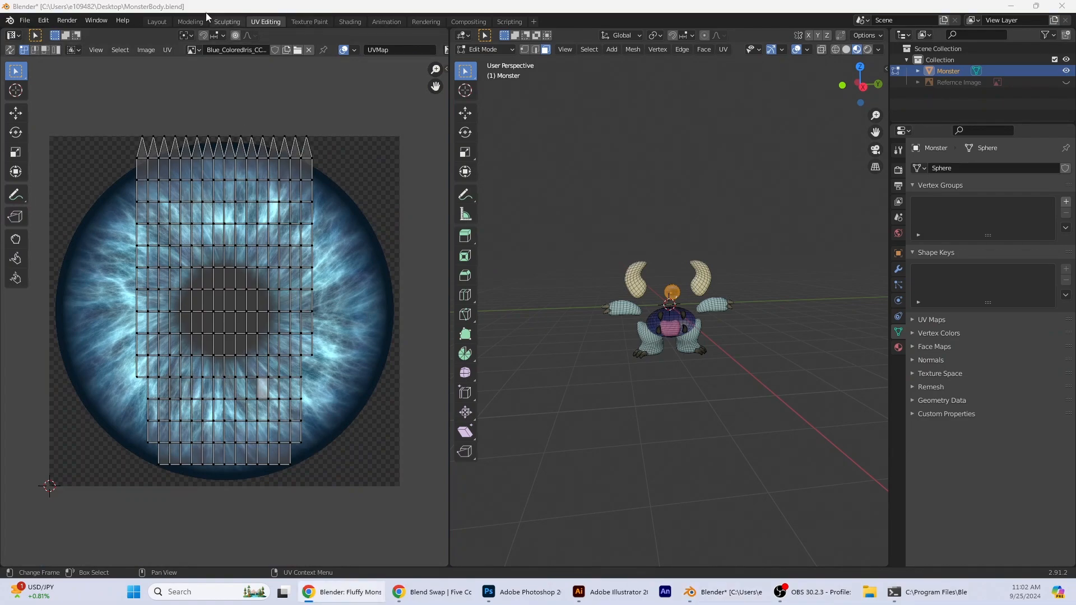
pyautogui.click(154, 22)
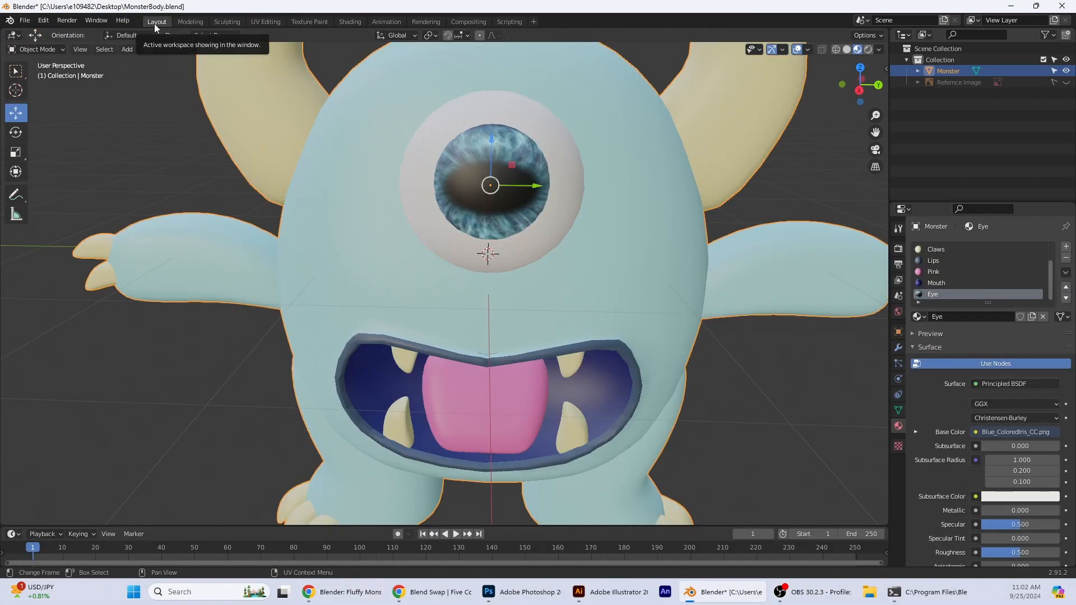
# - Reveal the hidden parts in Edit Mode, clear the selection and select only the linked inner eye sphere
pyautogui.click(58, 51)
pyautogui.click(34, 73)
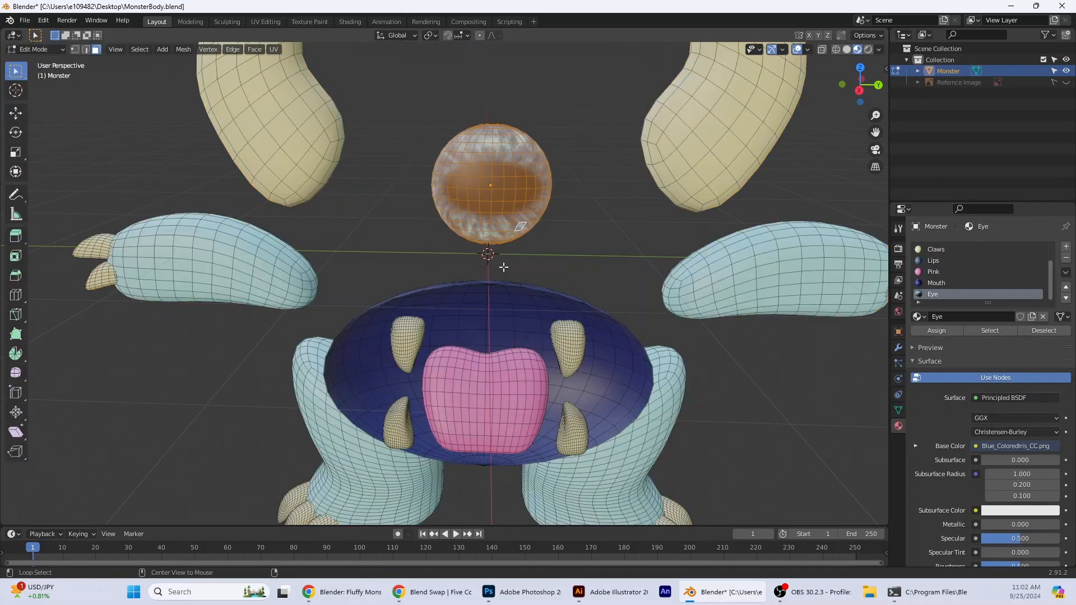
pyautogui.hotkey('alt', 'h')
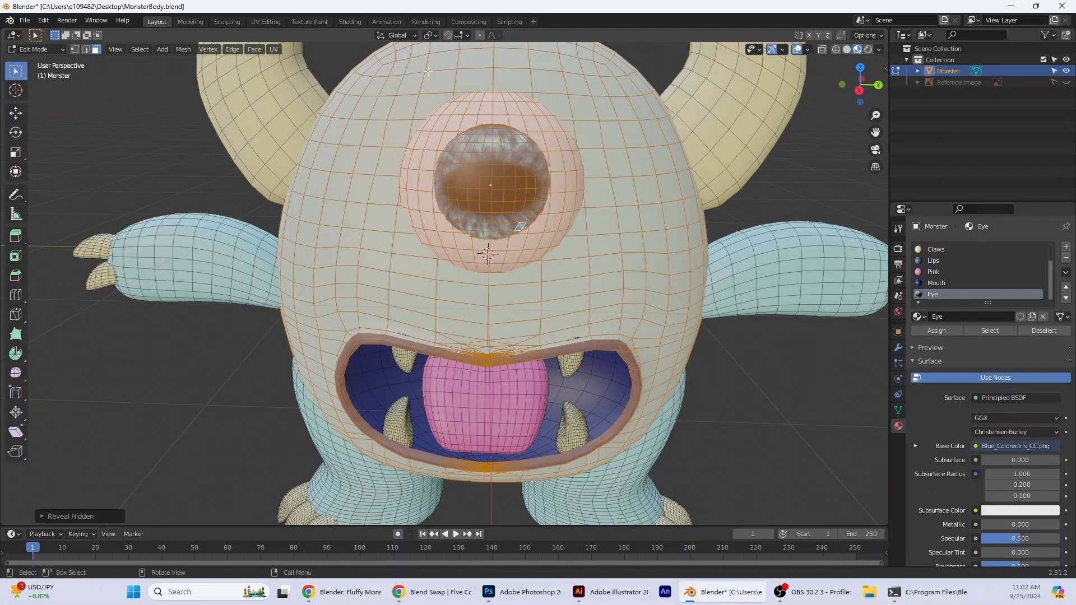
pyautogui.hotkey('alt', 'a')
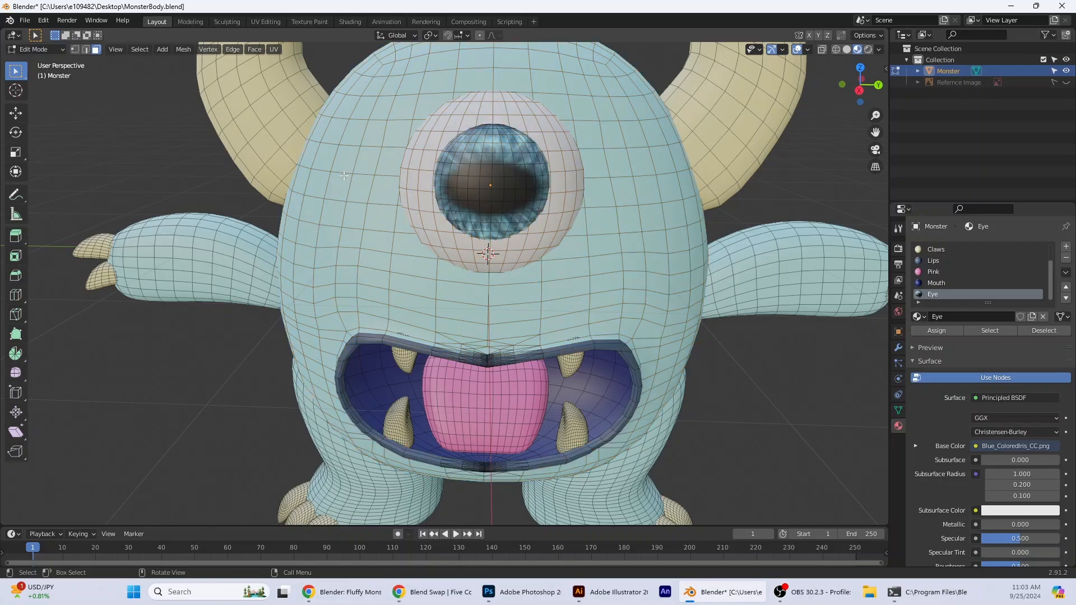
pyautogui.press('l')
# - Unwrap the inner eye sphere in the UV Editing workspace with Project from View, looking straight at the monster's face
pyautogui.click(273, 21)
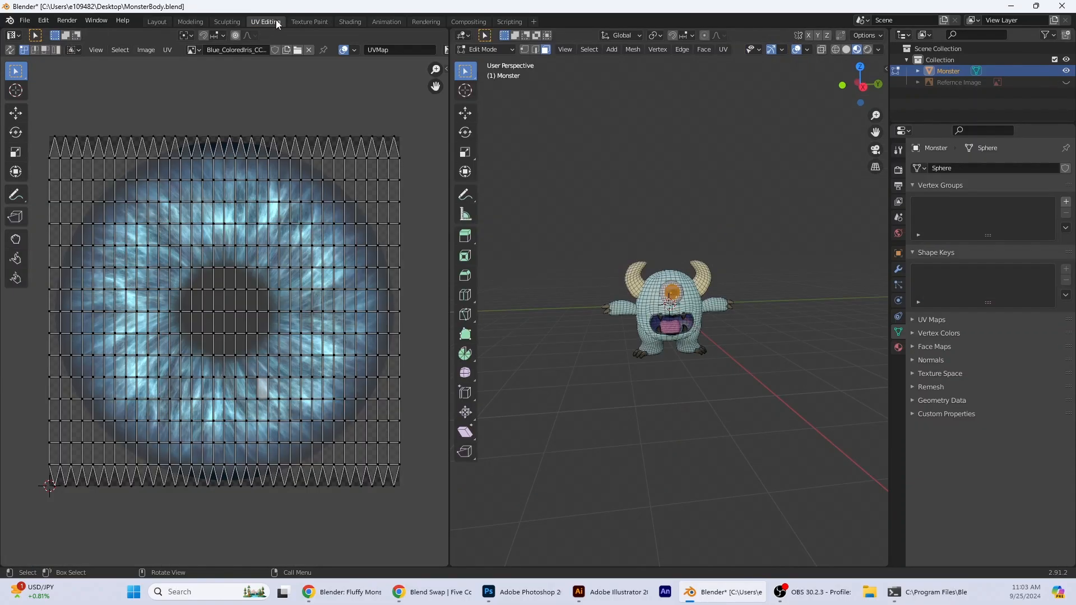
pyautogui.scroll(3, 703, 354)
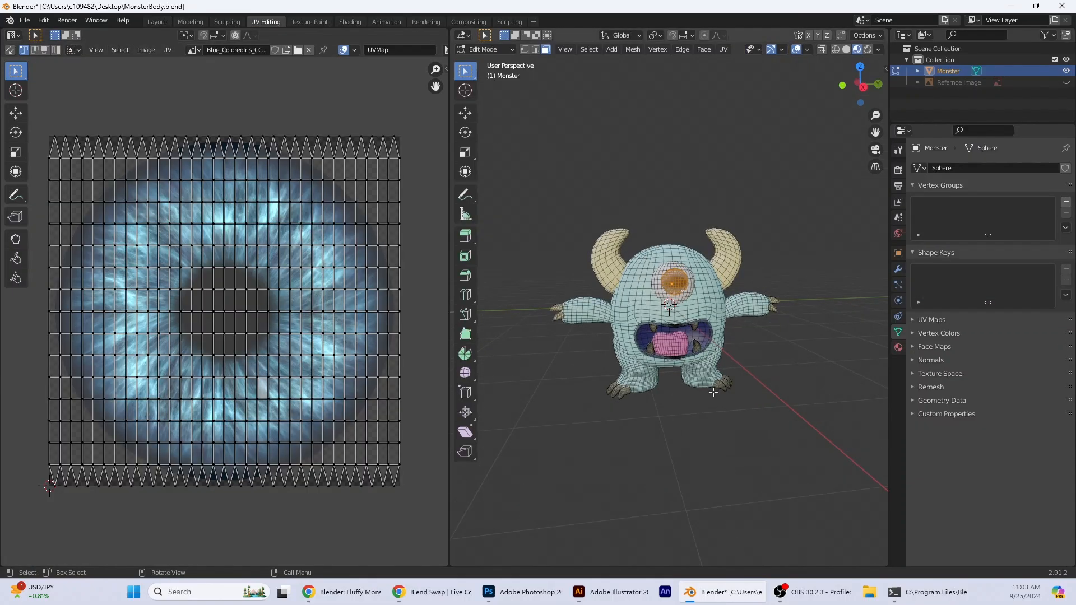
pyautogui.moveTo(713, 393); pyautogui.dragTo(721, 418, button='middle')
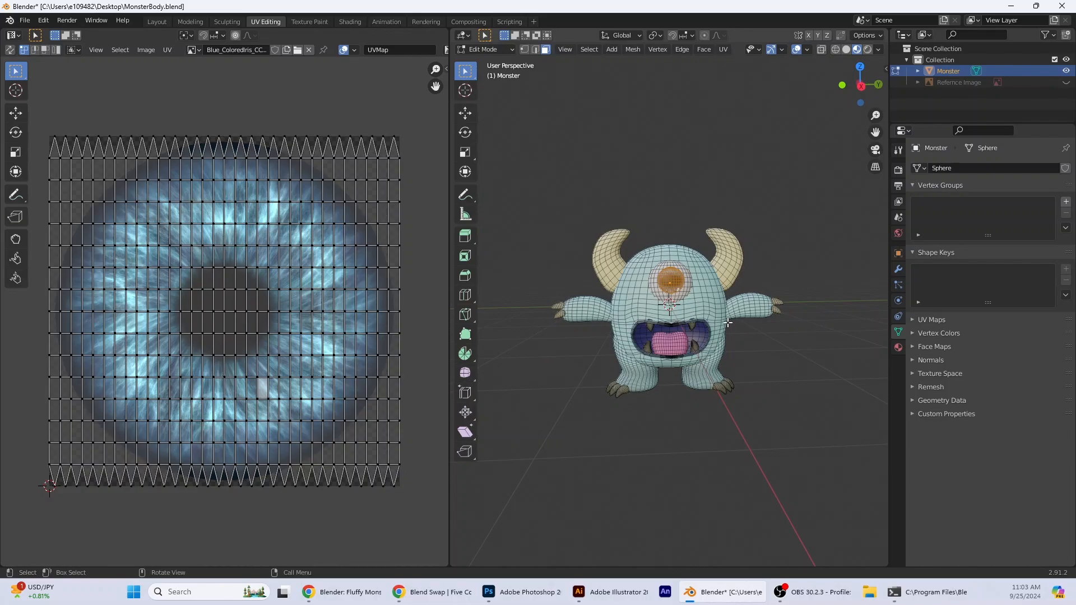
pyautogui.scroll(5, 729, 323)
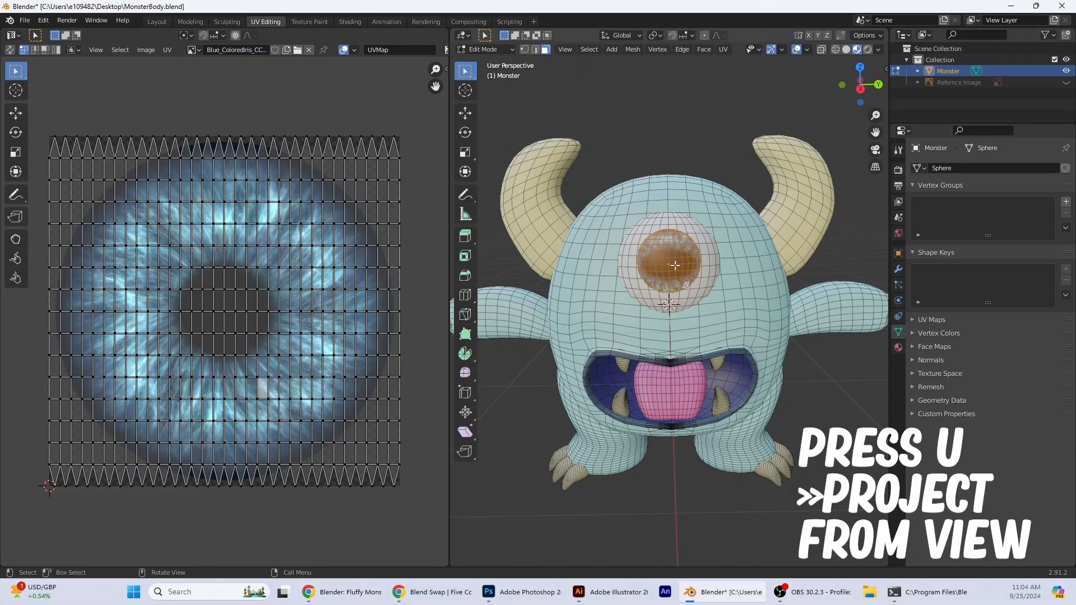
pyautogui.press('u')
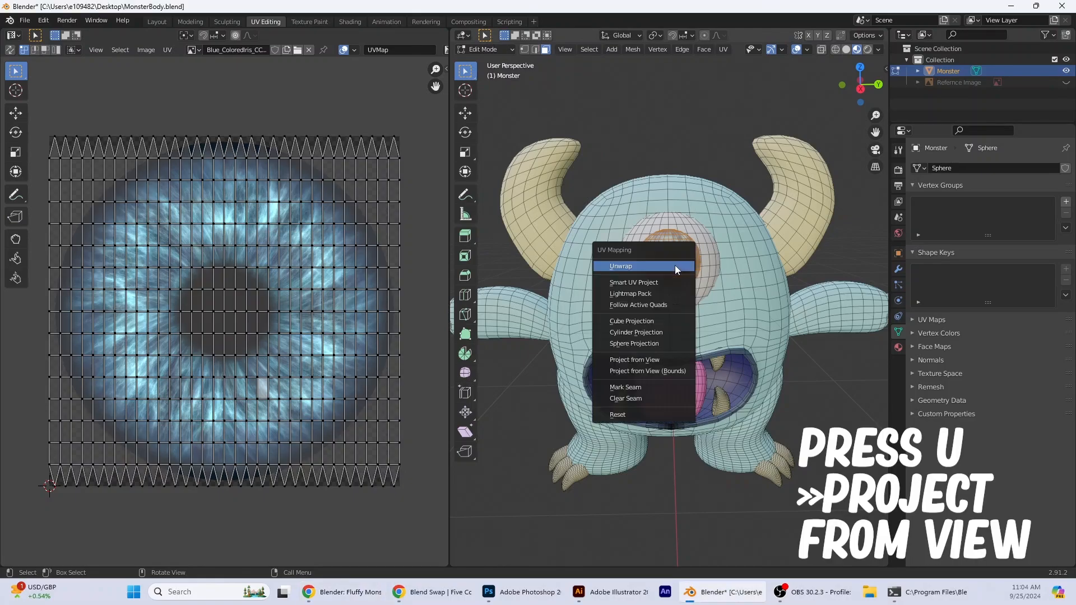
pyautogui.click(656, 360)
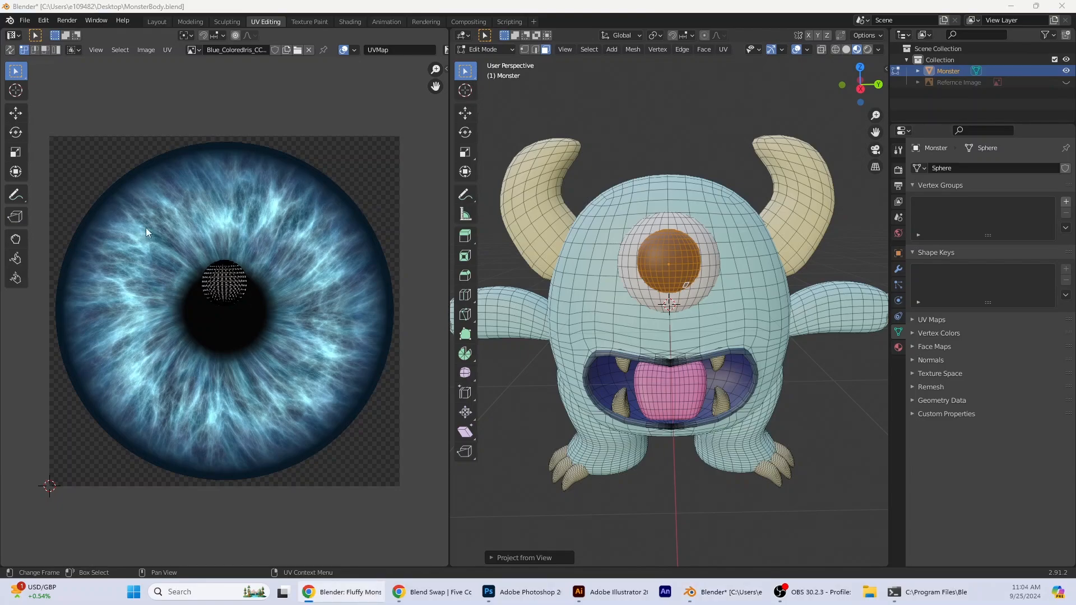
# - Select all of the eye's projected UVs, enlarge them and move them down to center them on the image area
pyautogui.press('b')
pyautogui.moveTo(254, 299); pyautogui.dragTo(264, 329)
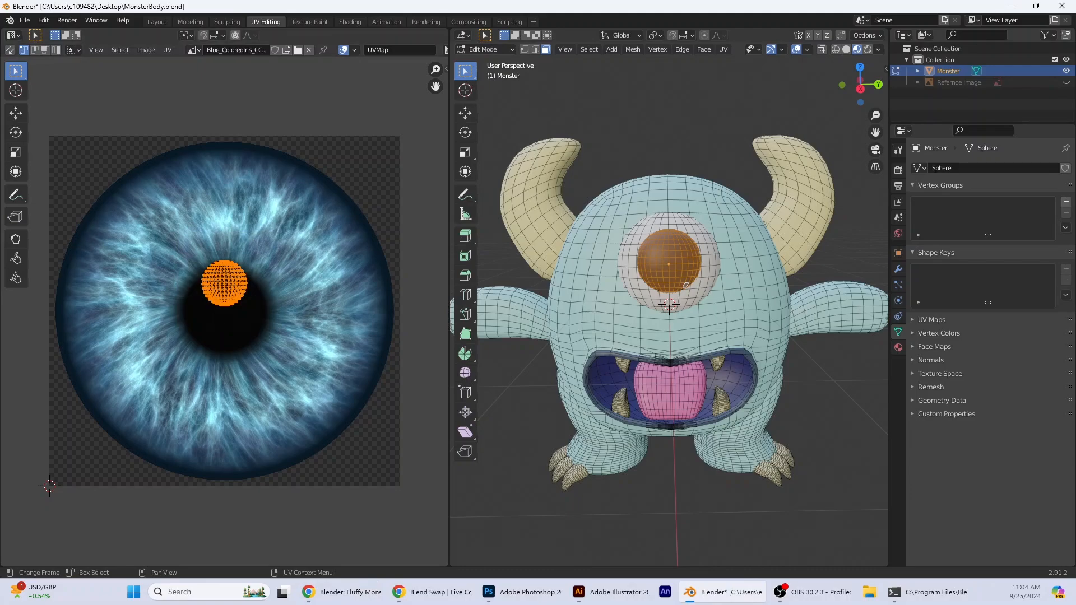
pyautogui.click(20, 157)
pyautogui.press('s')
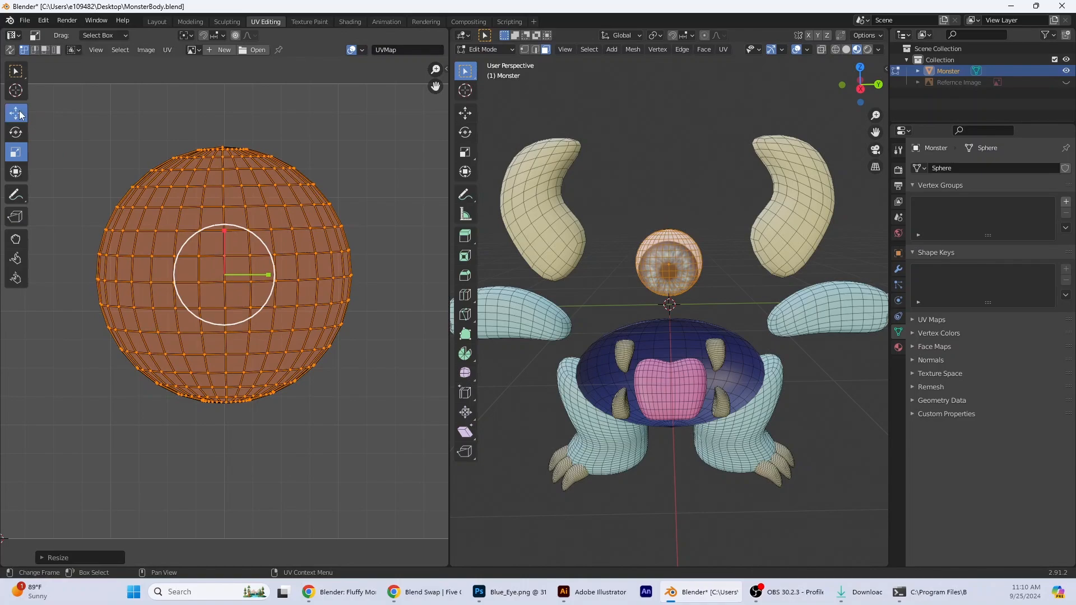
pyautogui.click(19, 115)
pyautogui.moveTo(225, 250); pyautogui.dragTo(225, 280)
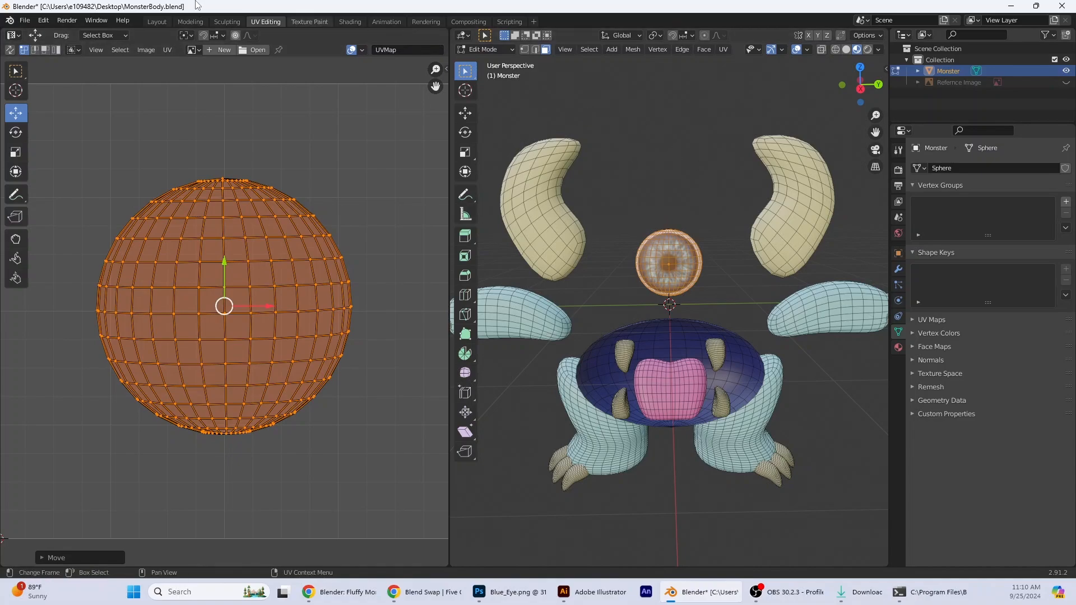
# - Reveal the hidden body parts in Edit Mode in the Layout workspace and select only the linked inner eye sphere
pyautogui.click(153, 24)
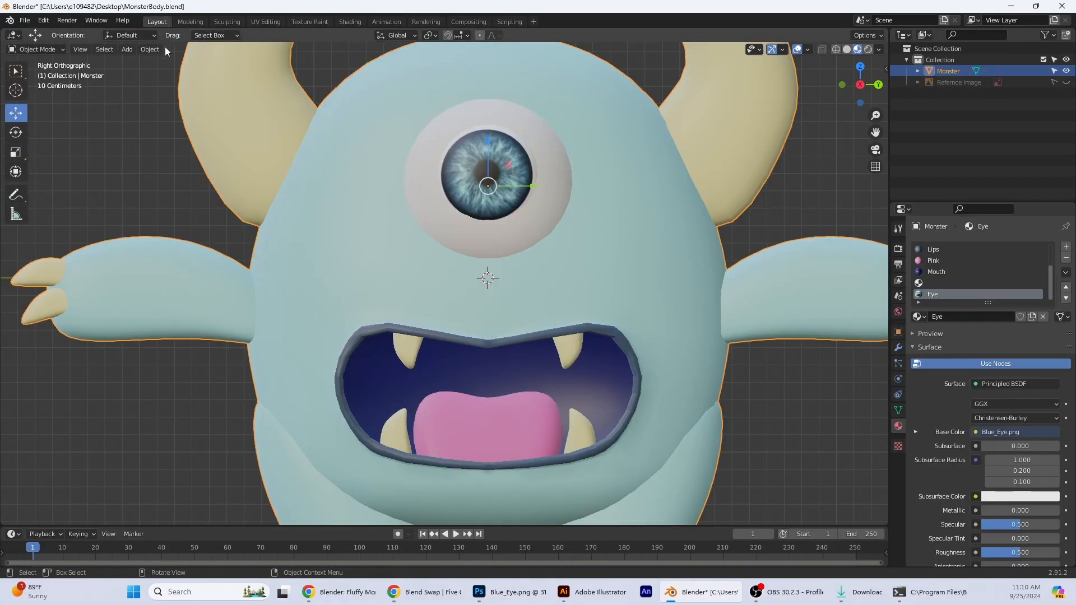
pyautogui.click(41, 49)
pyautogui.click(35, 74)
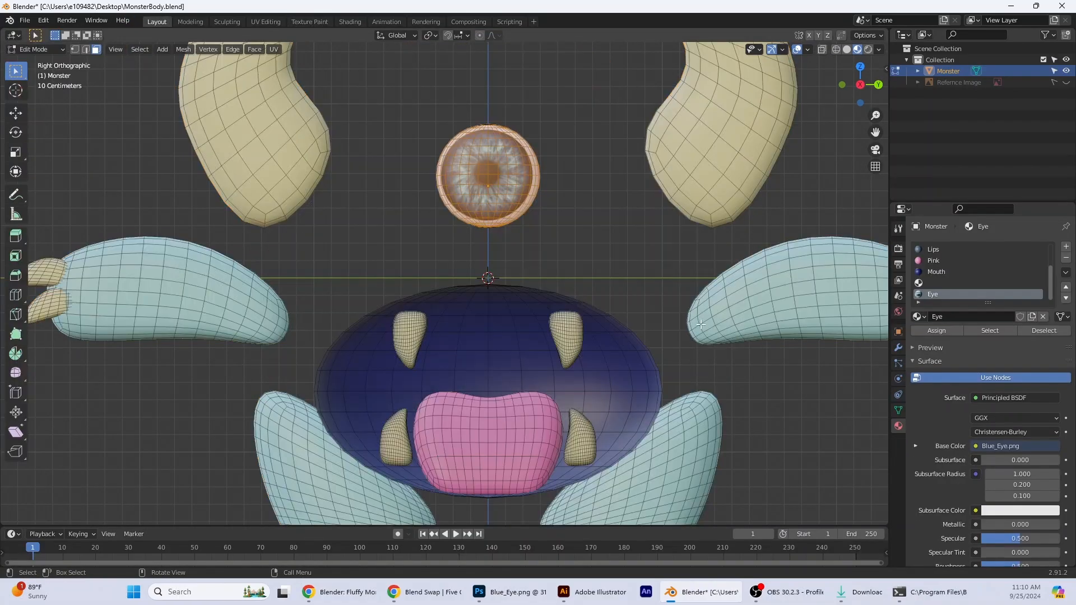
pyautogui.click(802, 385)
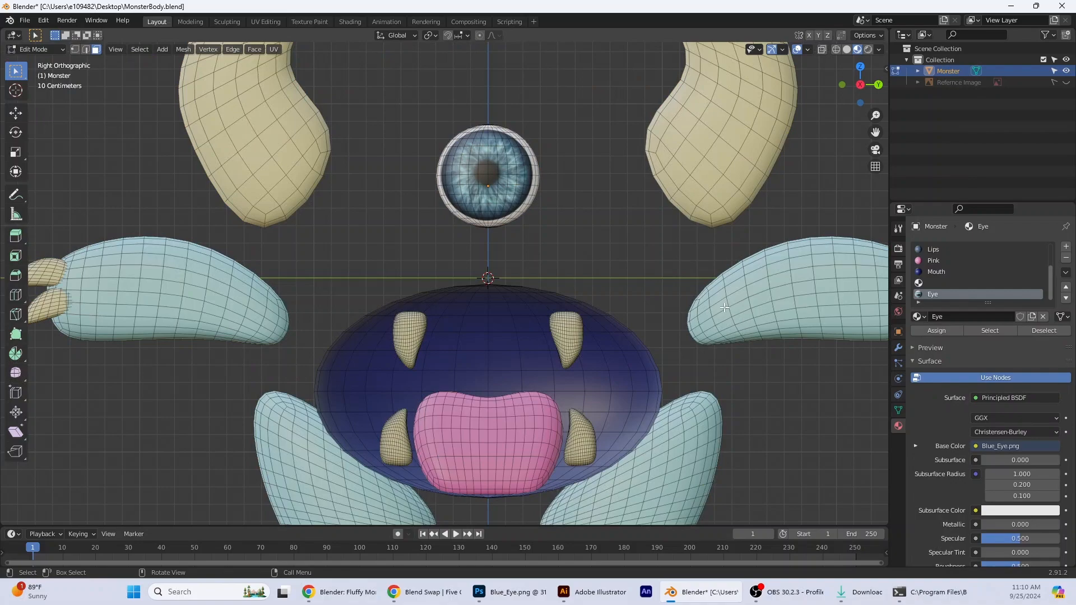
pyautogui.hotkey('alt', 'h')
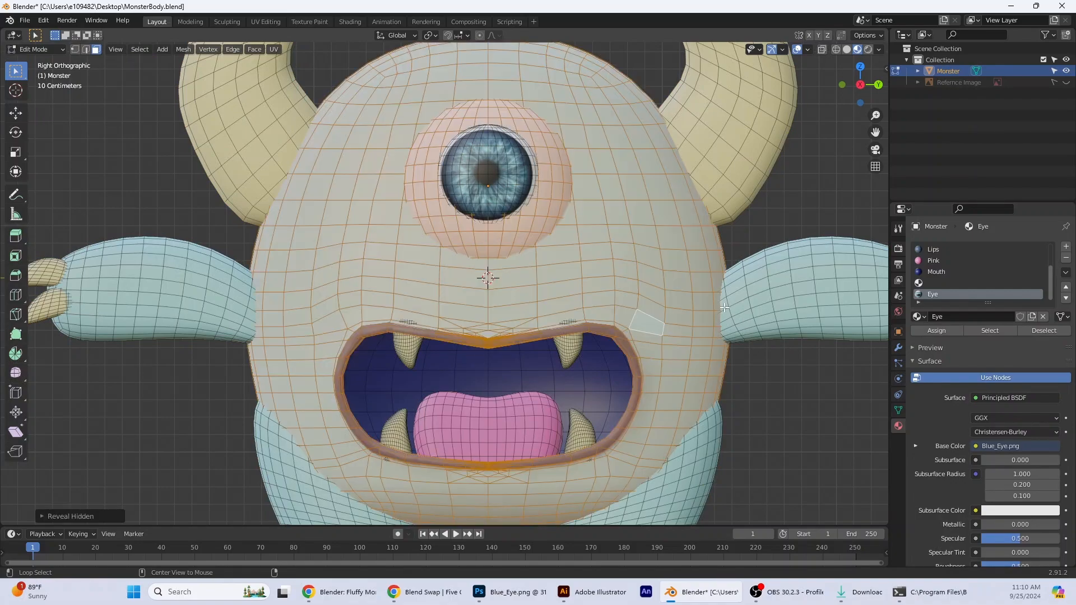
pyautogui.click(801, 214)
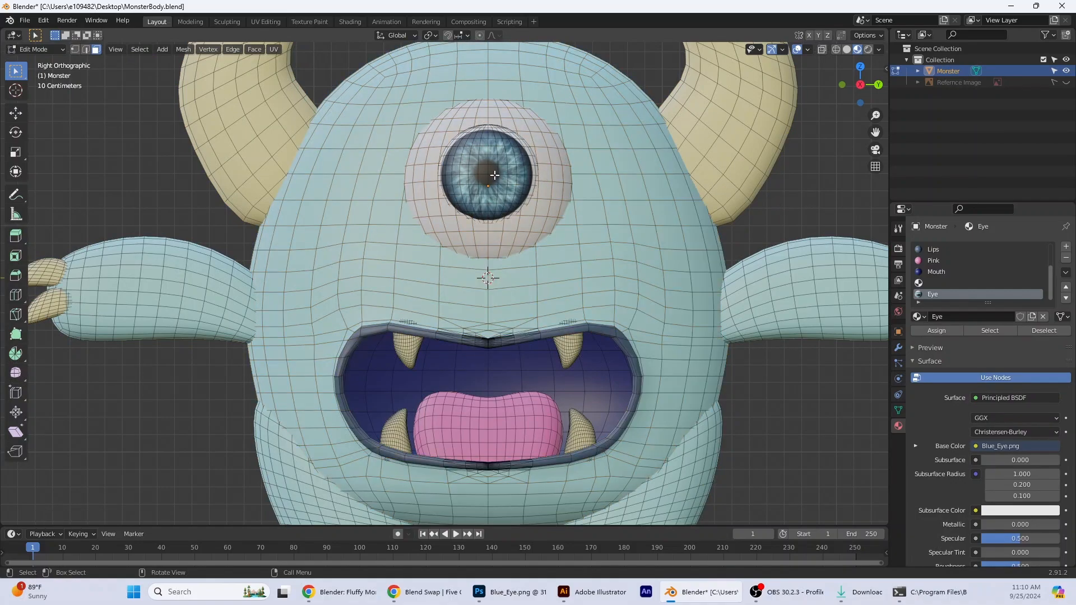
pyautogui.press('l')
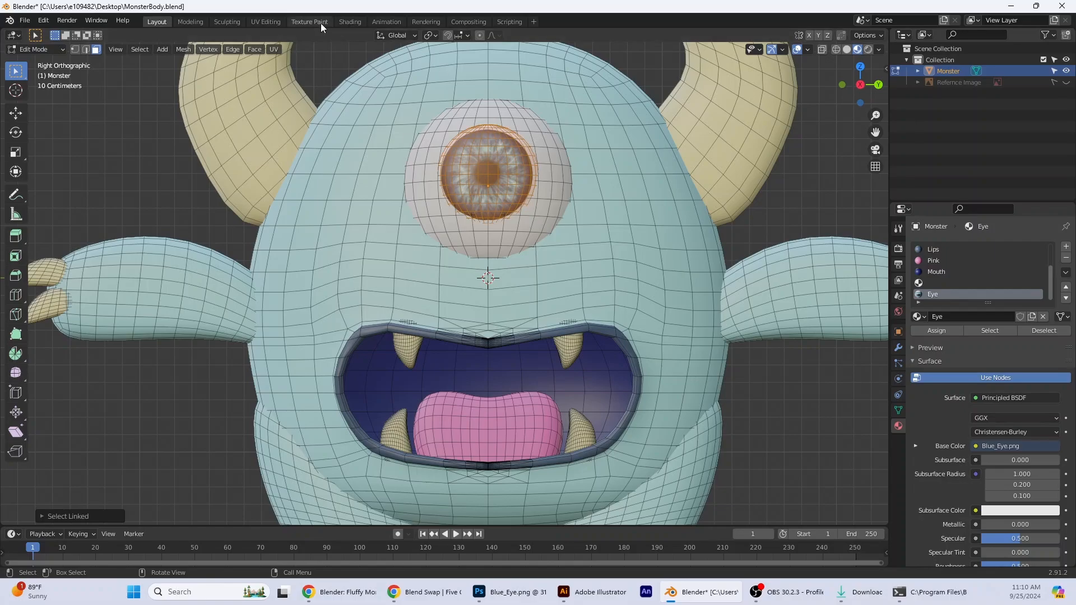
# - Scale all of the eye's UVs up to the outer edge of the Blue_Eye.png.001 iris and center them on it
pyautogui.click(255, 23)
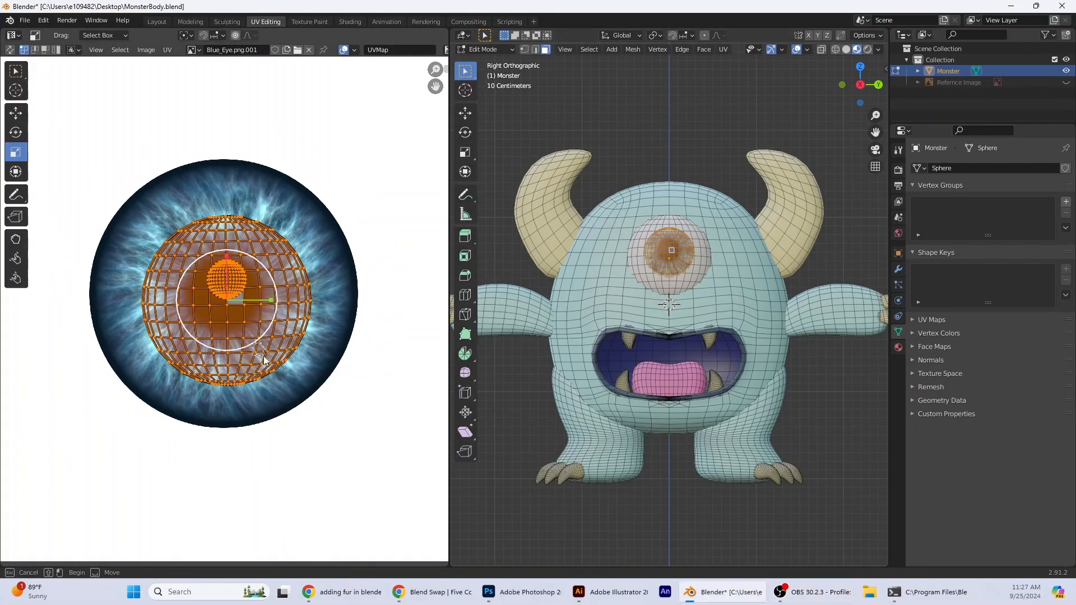
pyautogui.moveTo(264, 359); pyautogui.dragTo(278, 364)
pyautogui.click(16, 71)
pyautogui.press('a')
pyautogui.click(15, 152)
pyautogui.click(15, 114)
pyautogui.moveTo(229, 281); pyautogui.dragTo(226, 274)
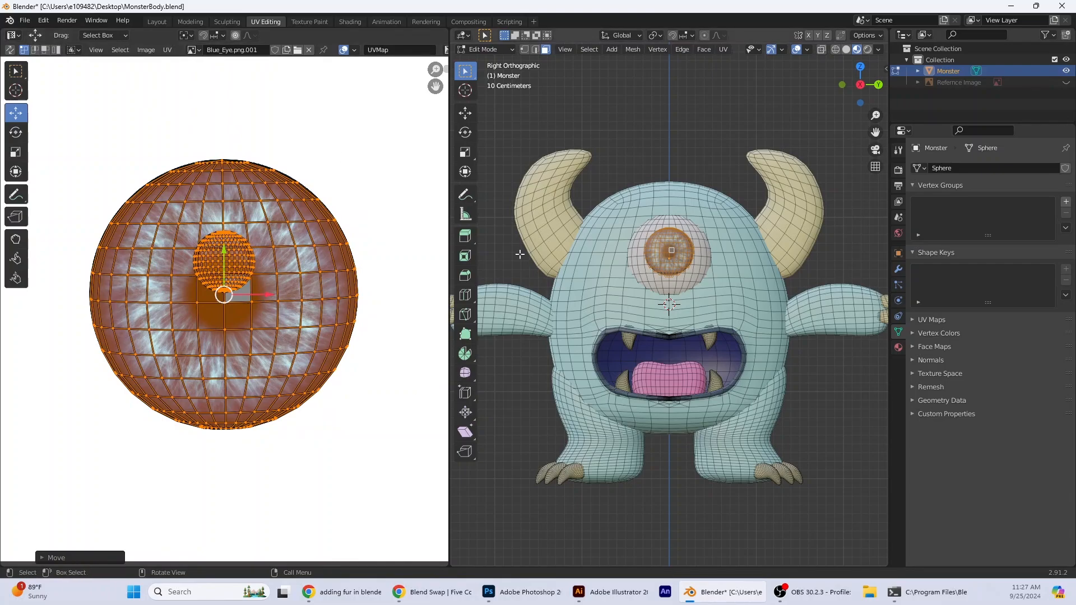
# - Check the eye from a slightly turned view and save MonsterBody.blend
pyautogui.moveTo(517, 247); pyautogui.dragTo(608, 108, button='middle')
pyautogui.click(25, 20)
pyautogui.click(39, 94)
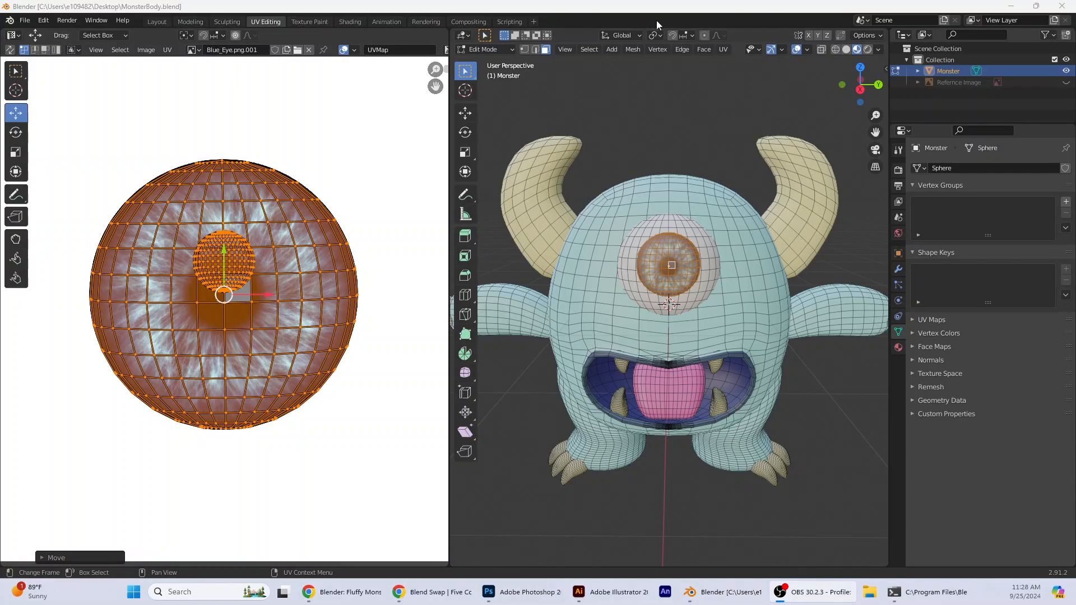
# - Set the Eyeball material's Roughness to 0 in the Shading workspace
pyautogui.click(352, 22)
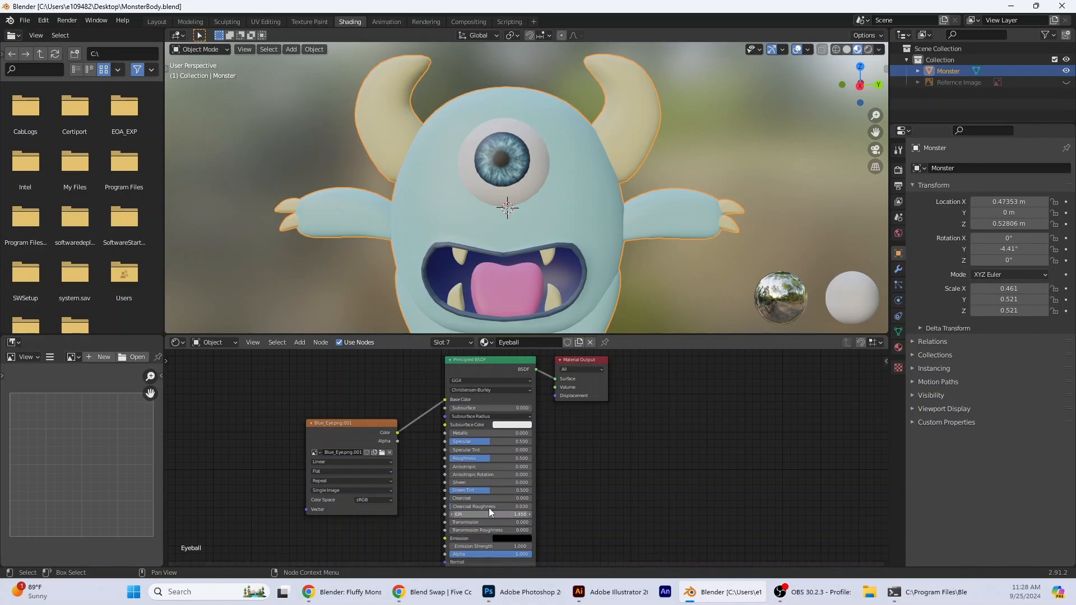
pyautogui.moveTo(515, 459); pyautogui.dragTo(471, 458)
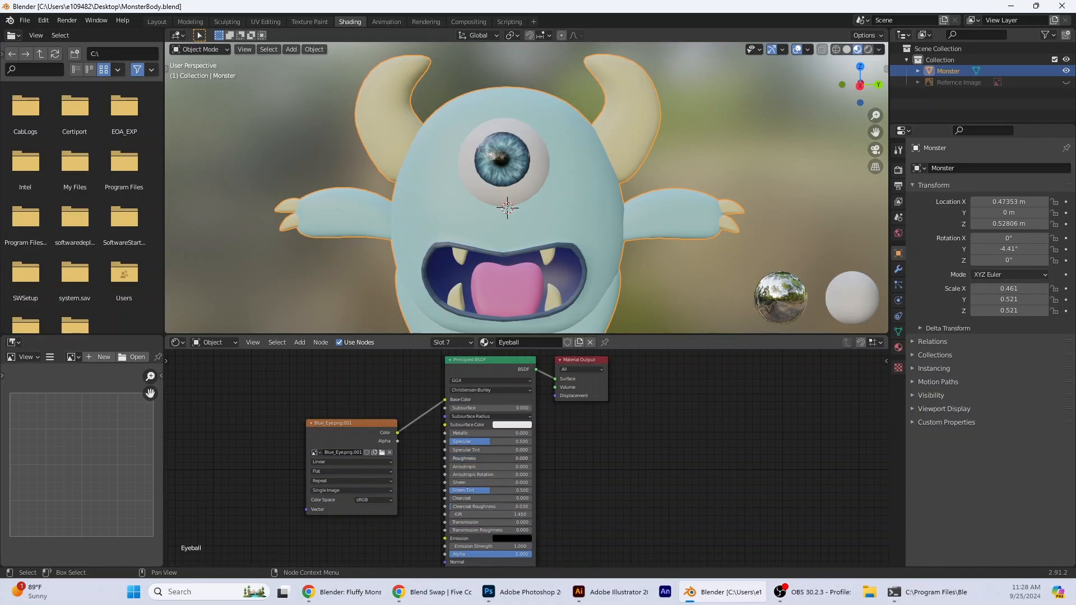
pyautogui.scroll(4, 560, 208)
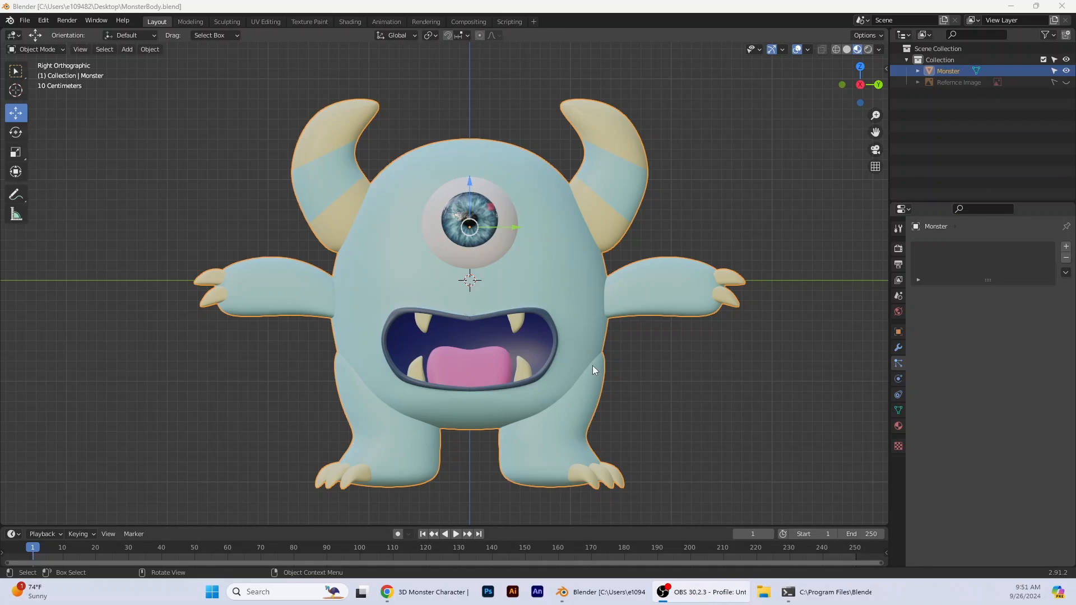
# - Select the monster's linked body, both arms and both legs in Edit Mode
pyautogui.click(563, 218)
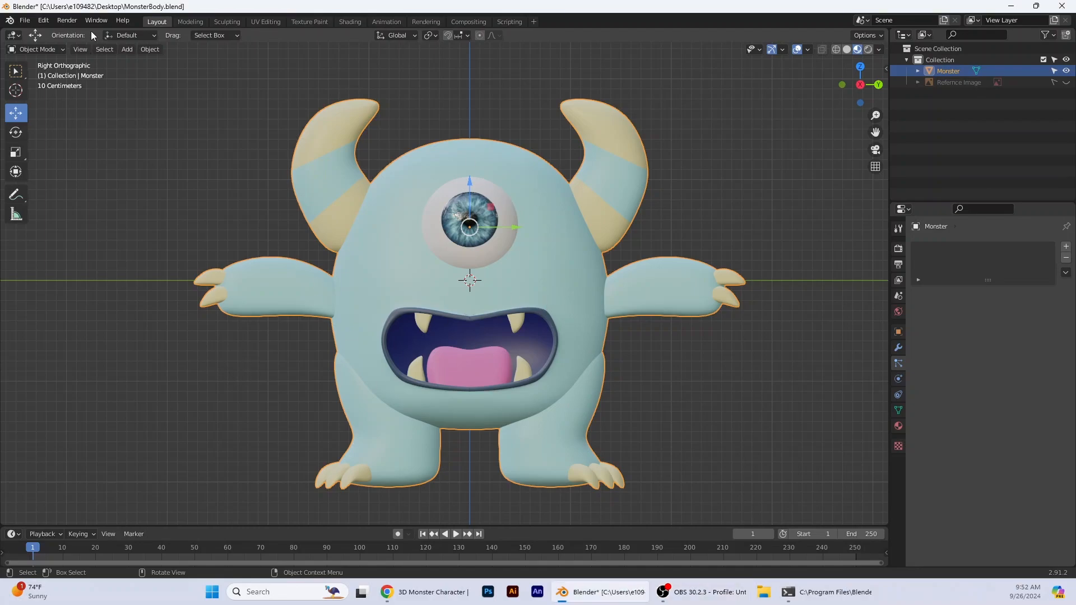
pyautogui.click(50, 49)
pyautogui.click(49, 50)
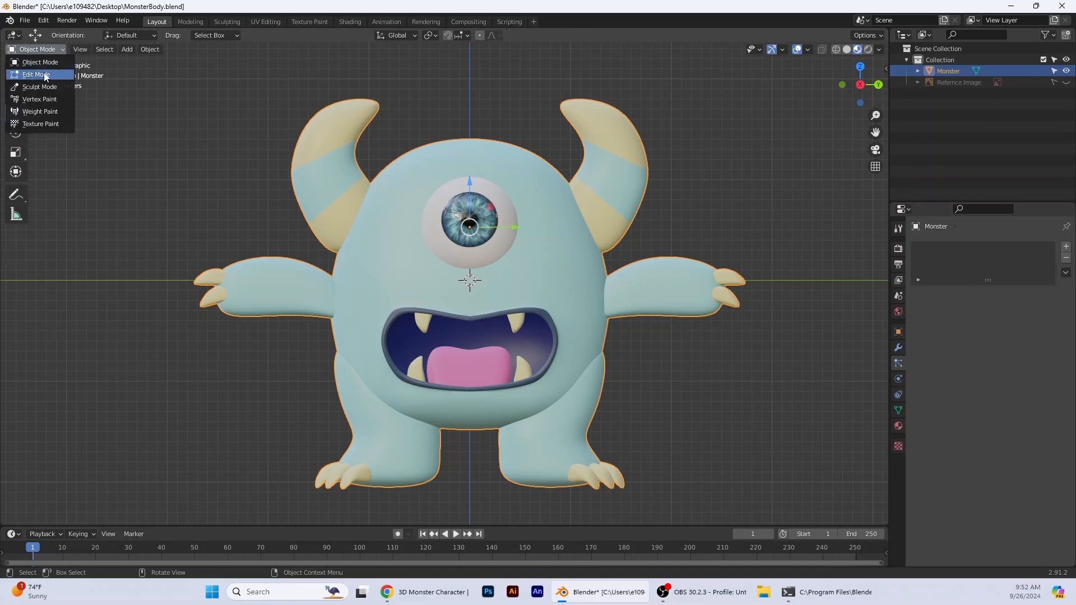
pyautogui.click(46, 76)
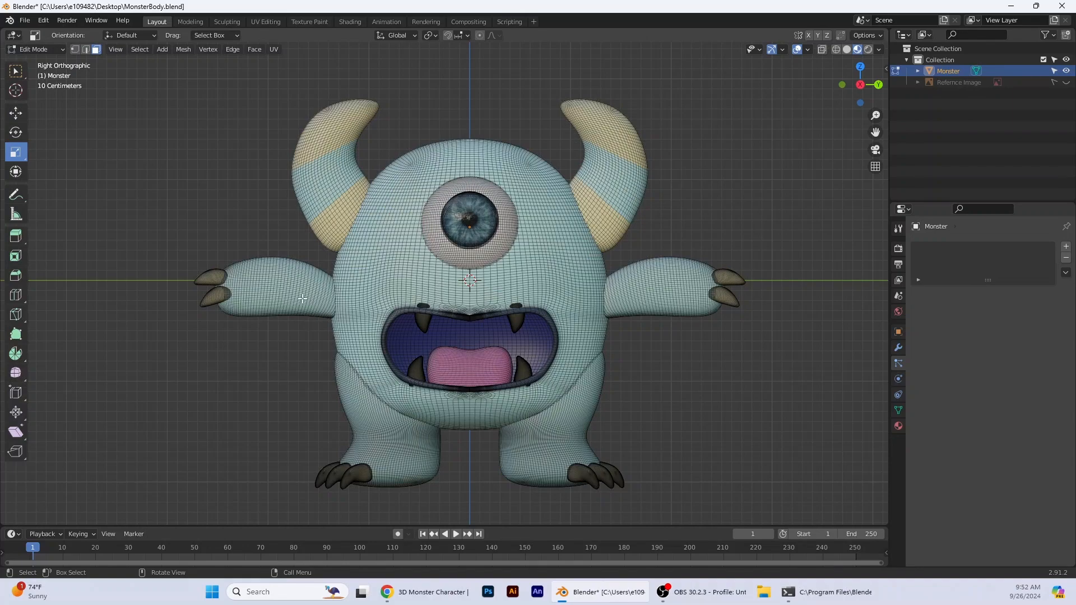
pyautogui.press('l')
pyautogui.press('l')
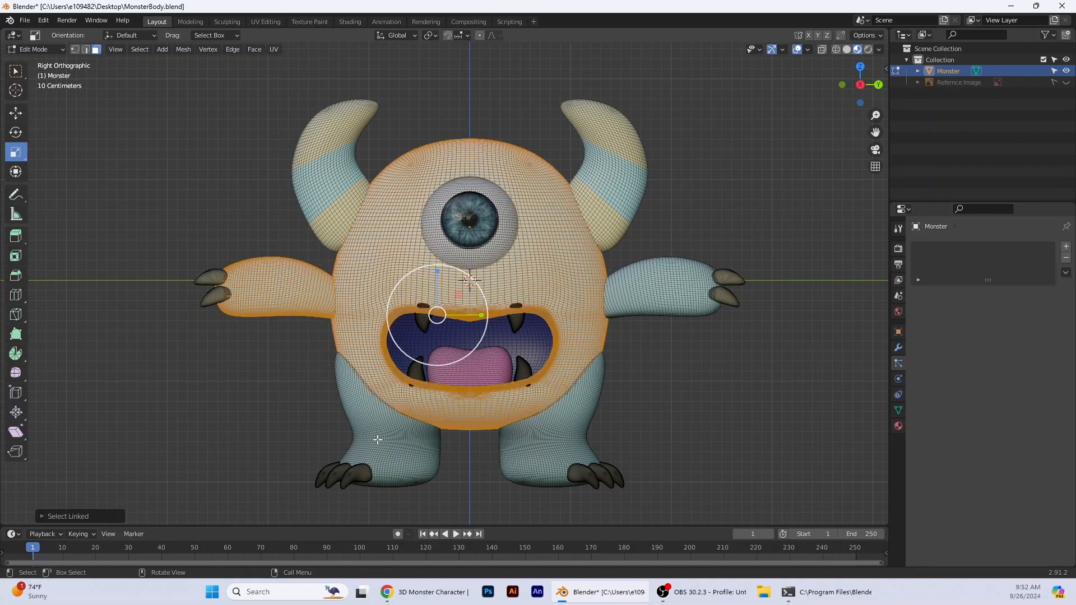
pyautogui.press('l')
pyautogui.press('l')
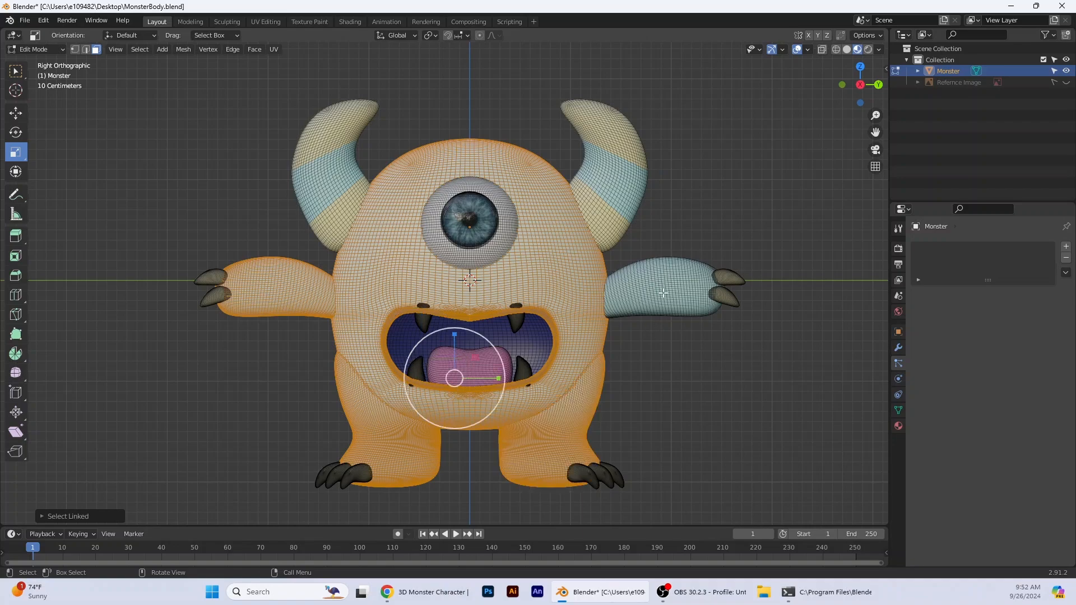
pyautogui.press('l')
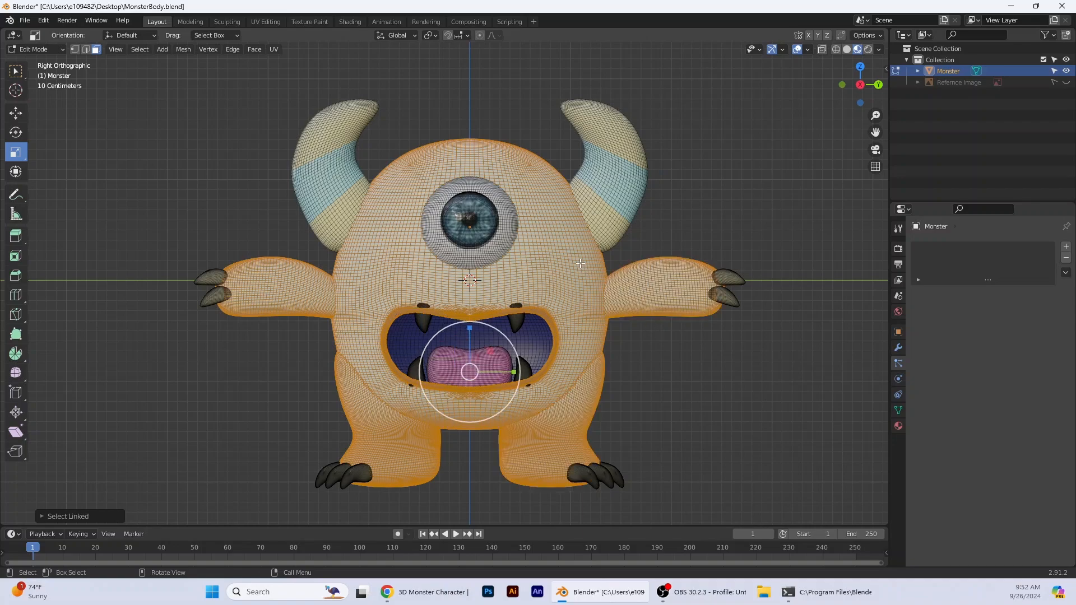
# - Separate the selected body, arms and legs into their own object and return to Object Mode
pyautogui.click(183, 50)
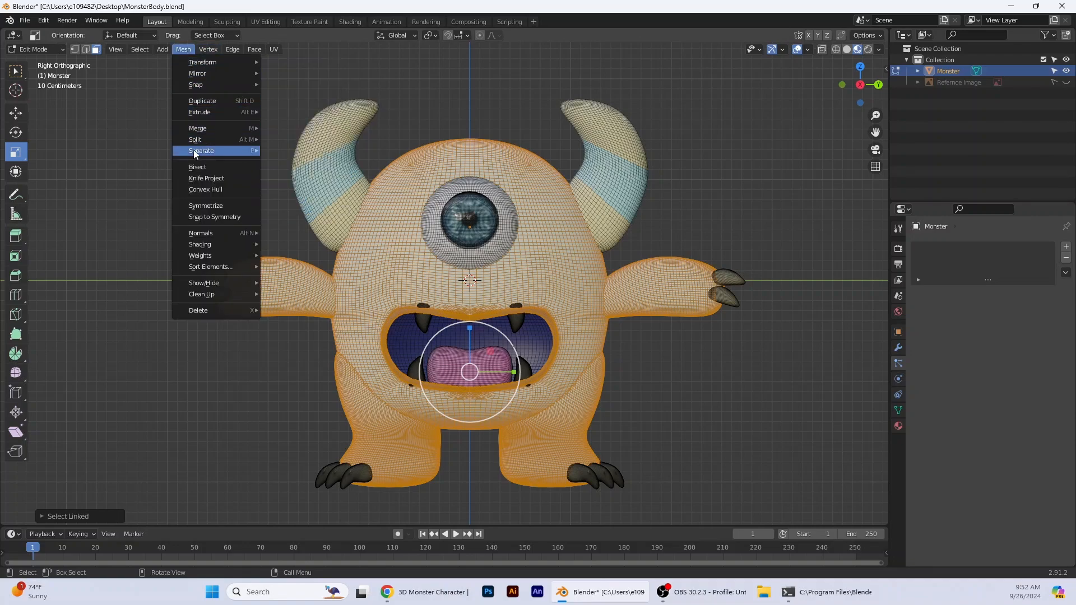
pyautogui.moveTo(205, 154)
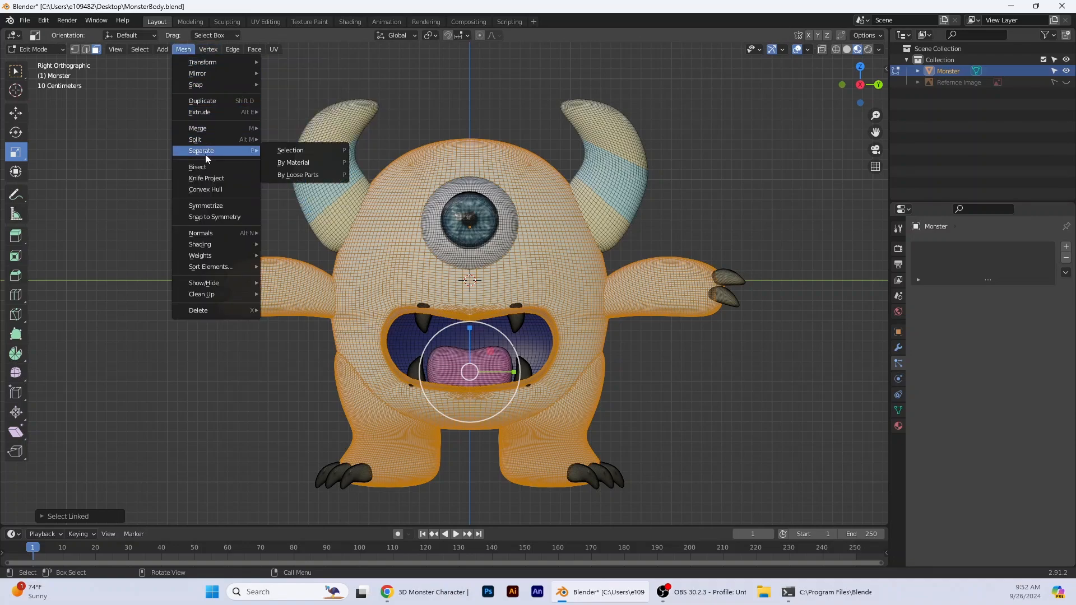
pyautogui.click(291, 160)
pyautogui.click(59, 52)
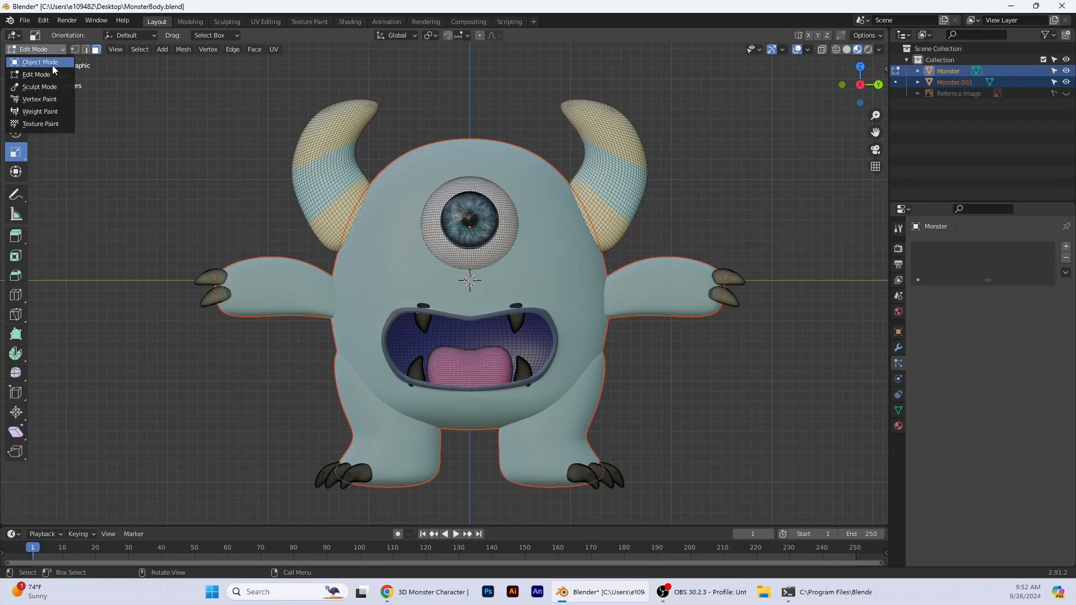
pyautogui.click(52, 63)
# - Slide the separated body sideways along the Y axis to check that it is detached, and undo the move
pyautogui.click(570, 364)
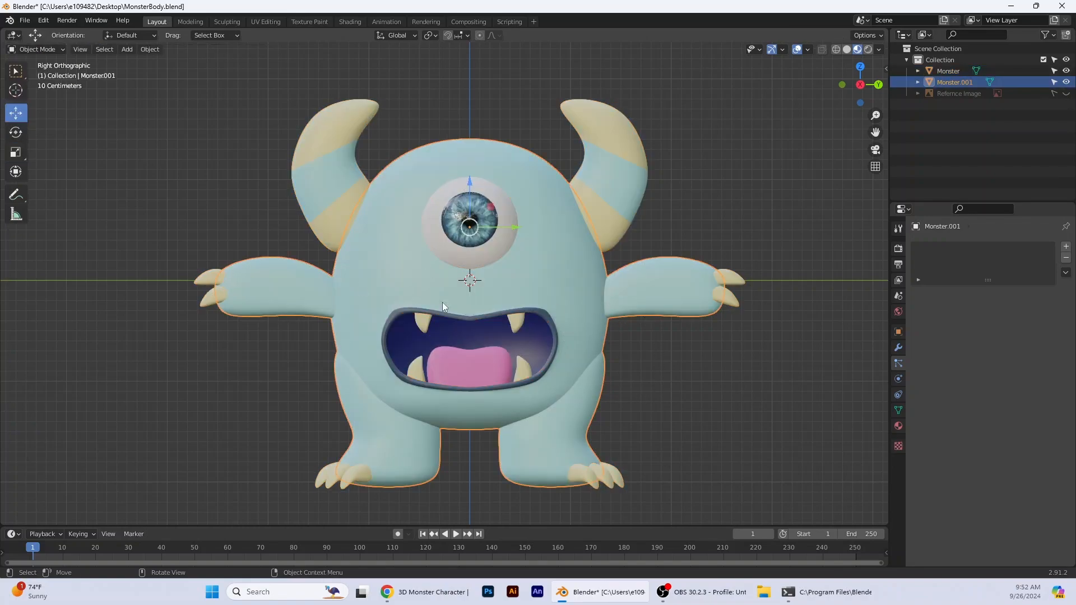
pyautogui.moveTo(513, 230); pyautogui.dragTo(218, 228)
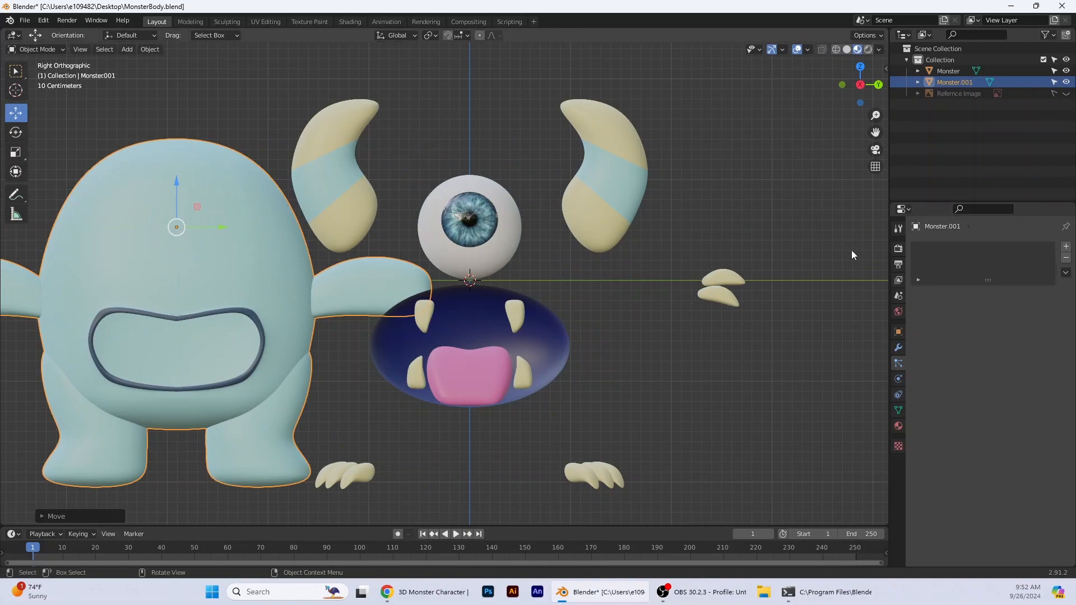
pyautogui.hotkey('ctrl', 'z')
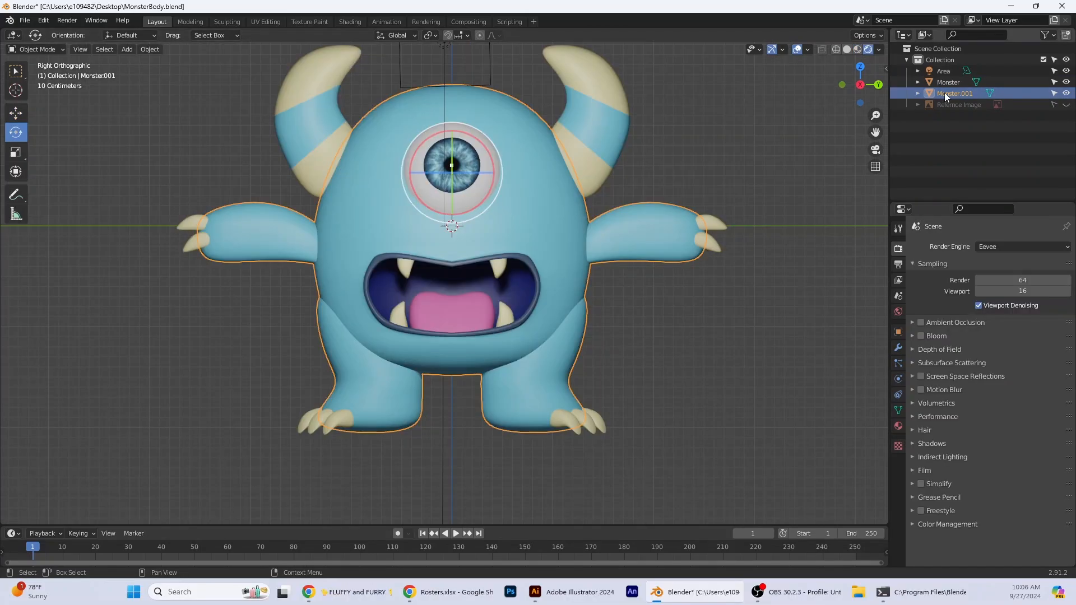
# - Rename the Monster.001 object as Monster Body and select the Monster object to check its remaining parts
pyautogui.doubleClick(947, 92)
pyautogui.write('Monster Body')
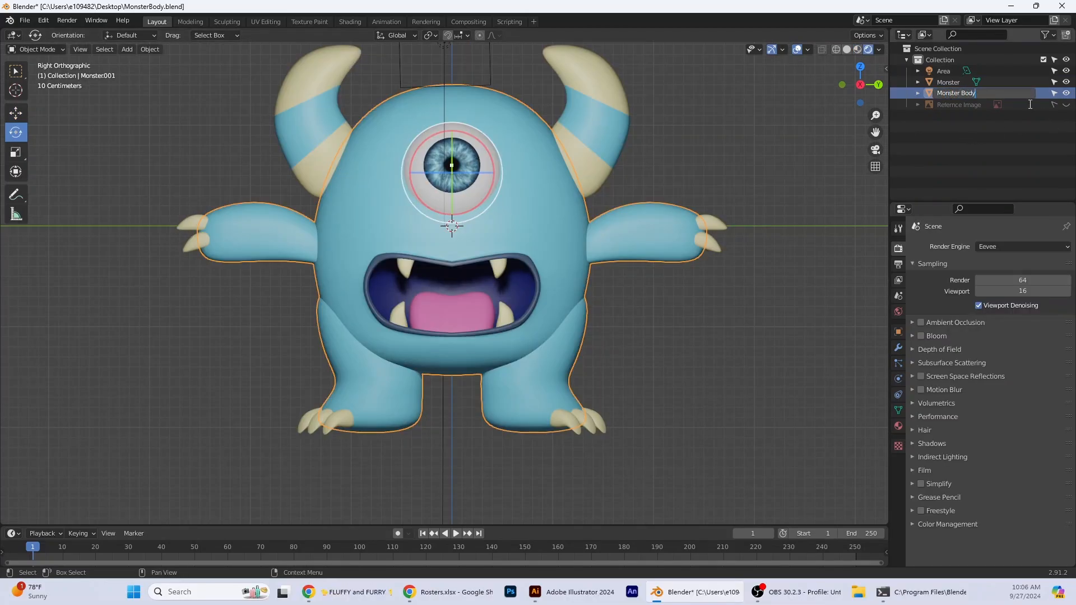
pyautogui.press('Return')
pyautogui.click(950, 83)
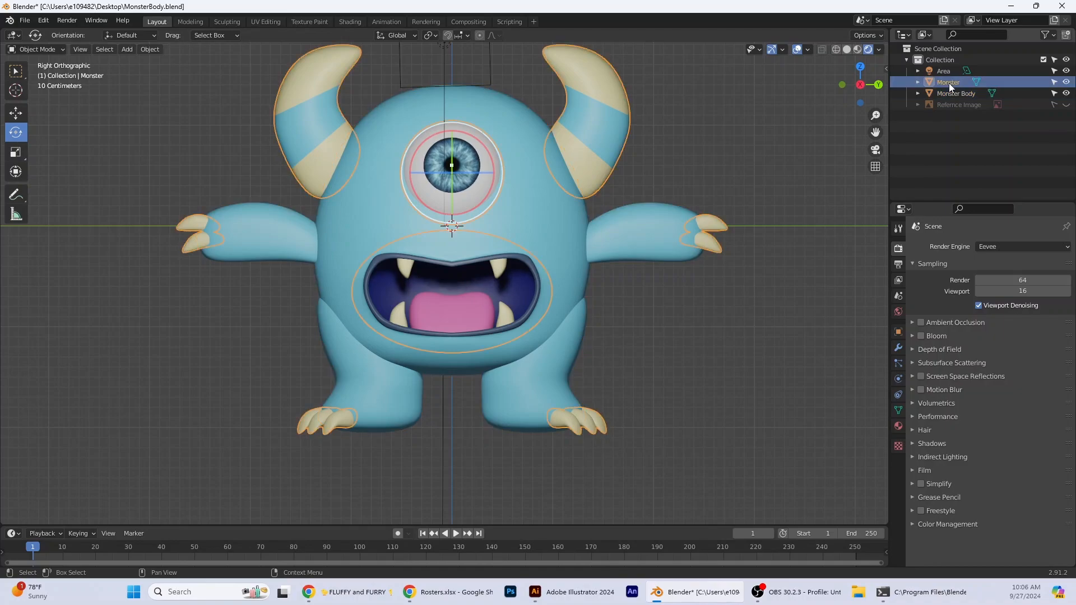
# - Set the Roughness to 0.8 and the Specular to 0.4 on Monster Body's Blue material
pyautogui.click(950, 93)
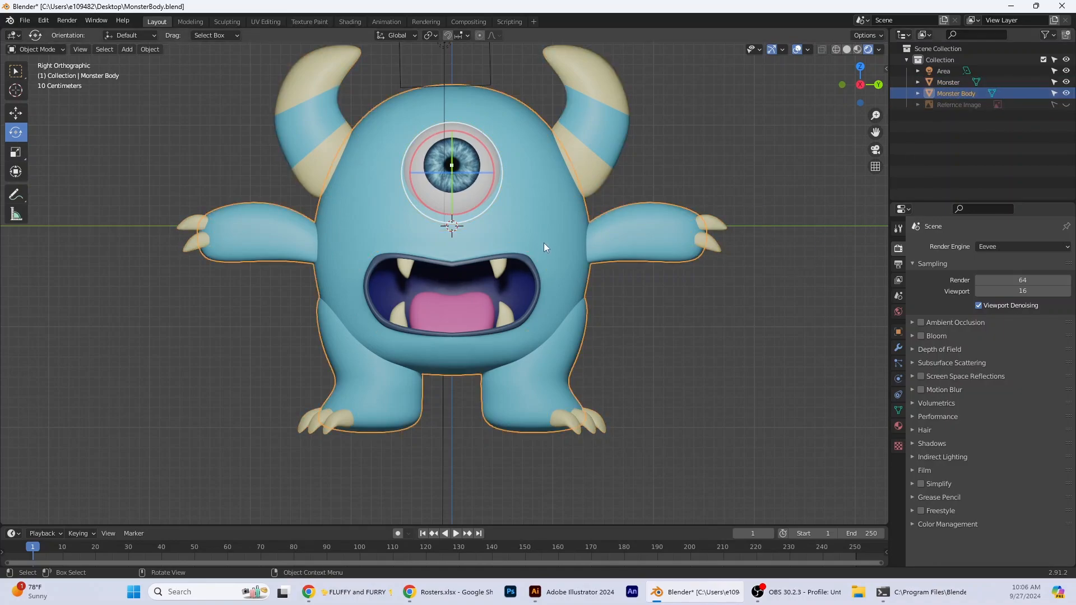
pyautogui.click(898, 426)
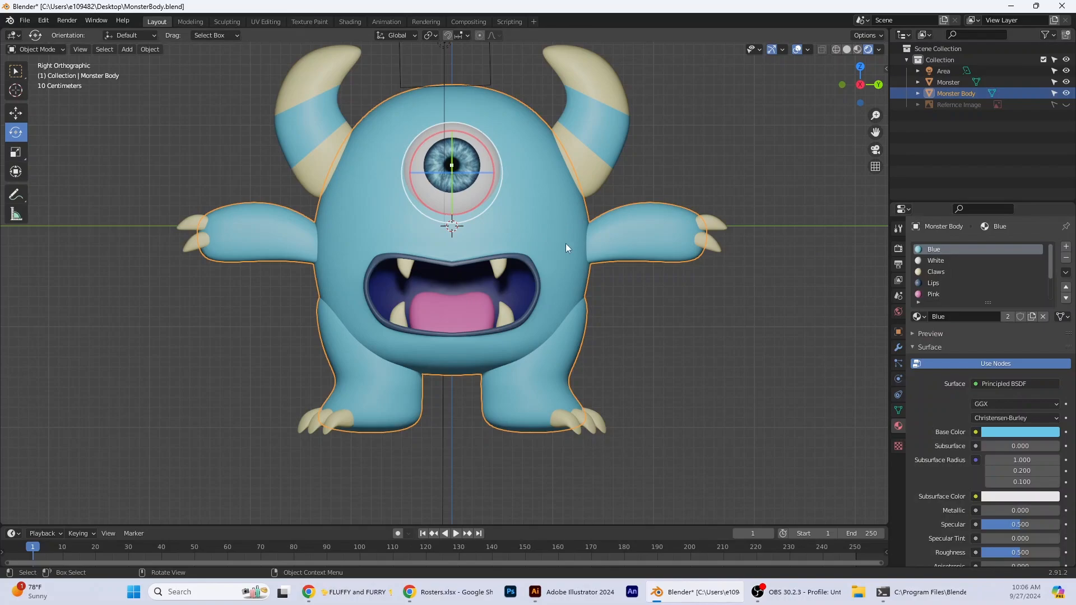
pyautogui.scroll(-10, 931, 389)
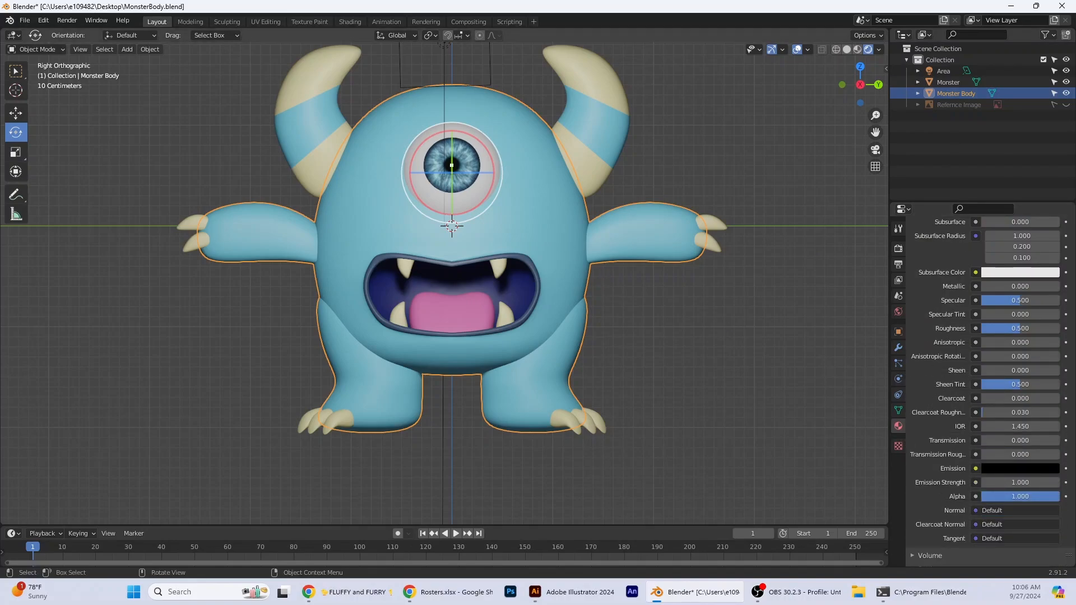
pyautogui.hotkey('alt', 'Tab')
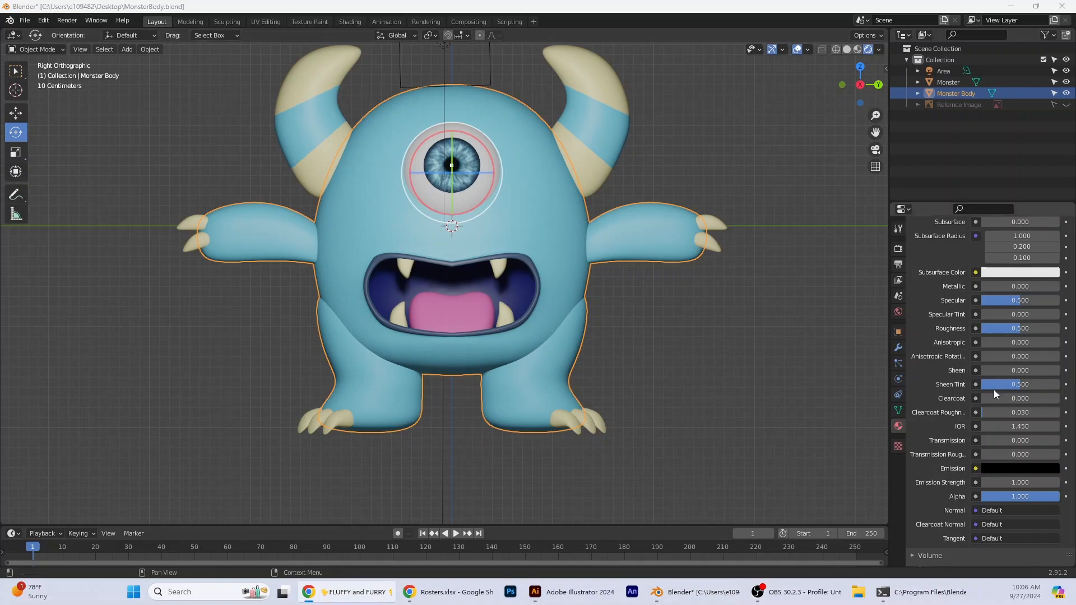
pyautogui.click(1021, 330)
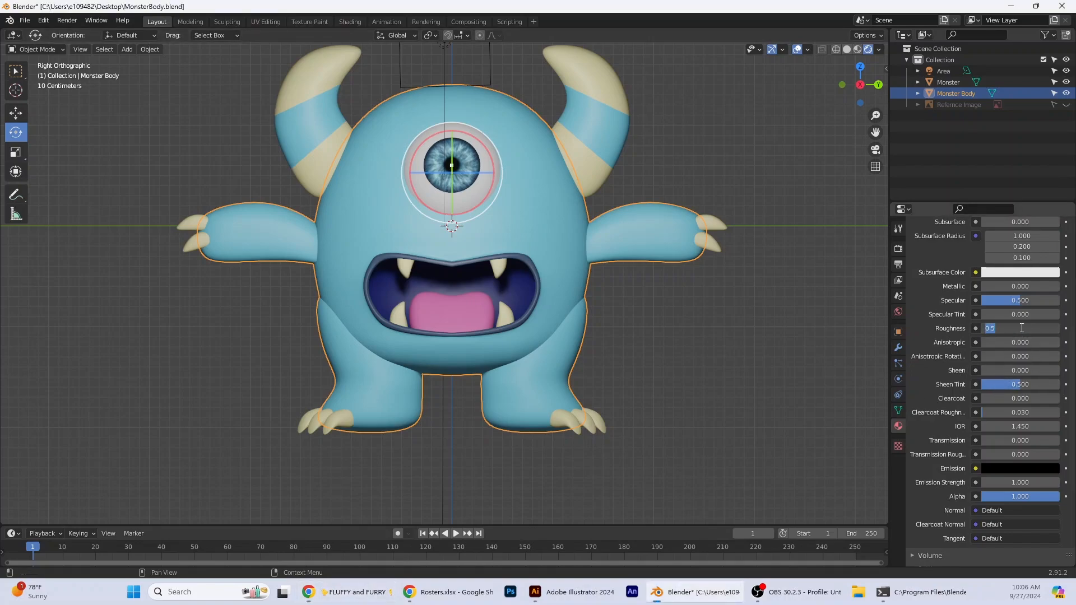
pyautogui.write('.8')
pyautogui.press('Return')
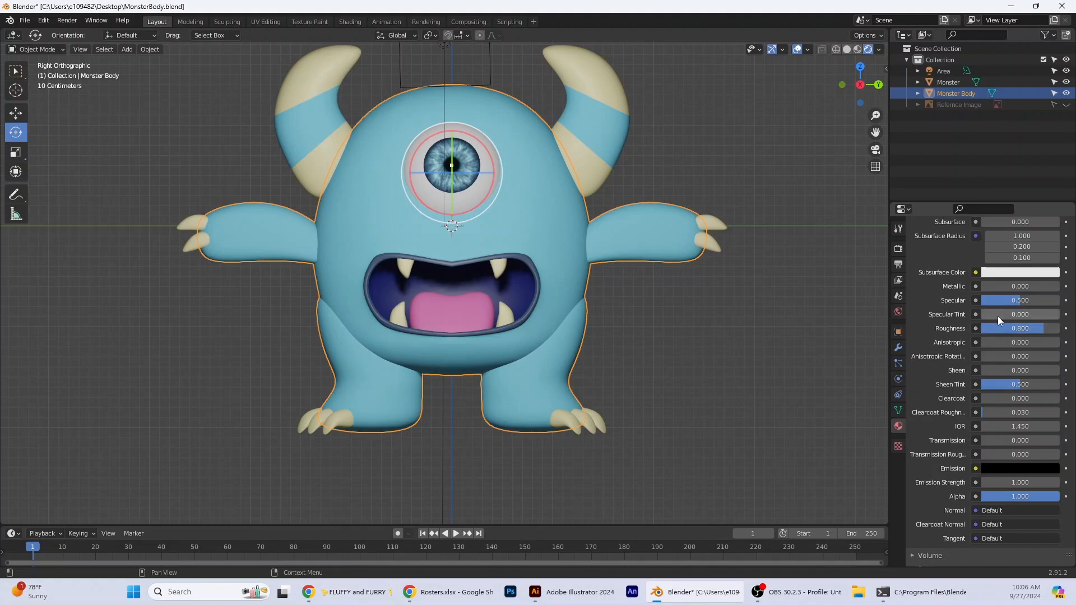
pyautogui.click(1026, 301)
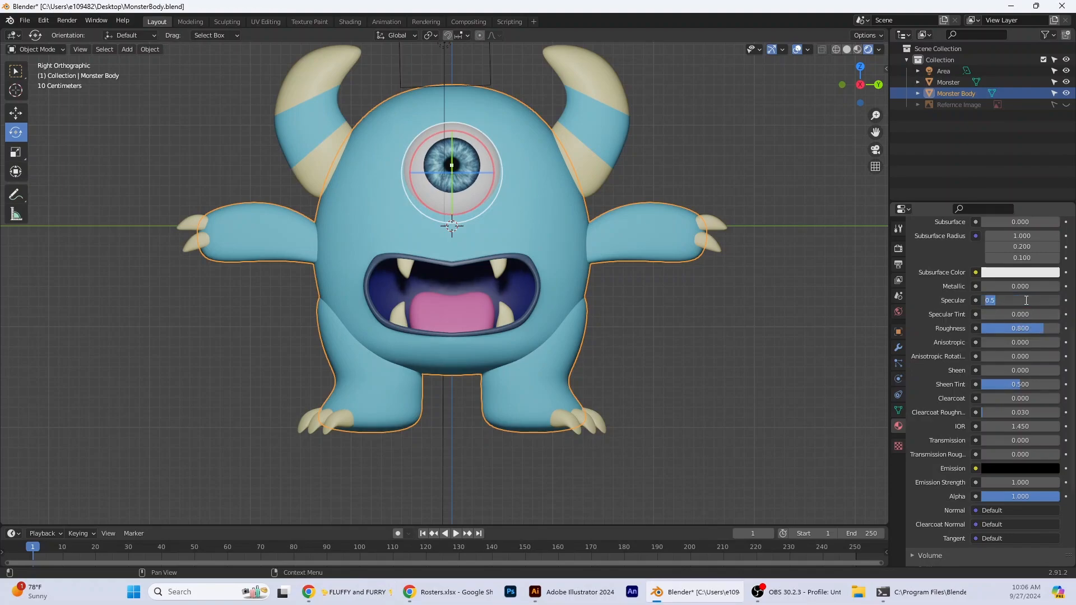
pyautogui.write('0.4')
pyautogui.press('Return')
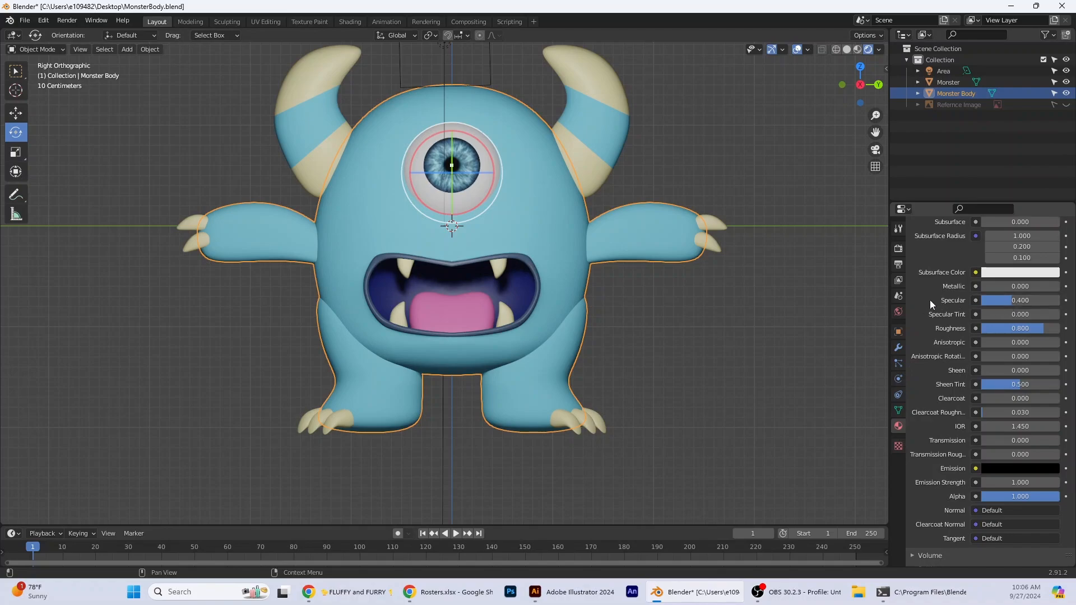
pyautogui.scroll(1, 926, 303)
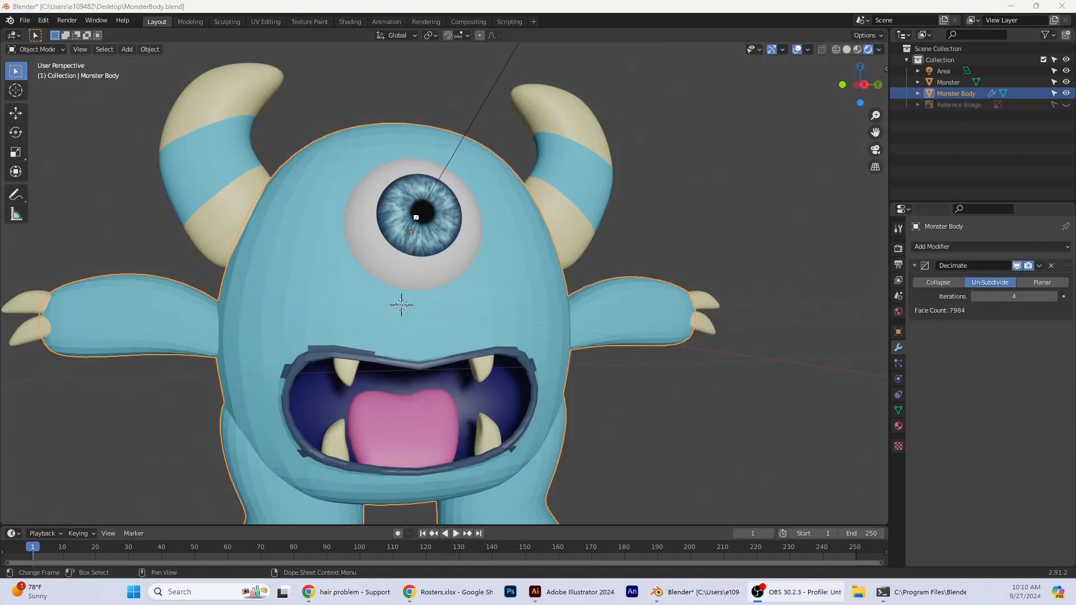
# - Check Monster Body's mesh density in Edit Mode, and apply its Decimate modifier in Object Mode
pyautogui.press('w')
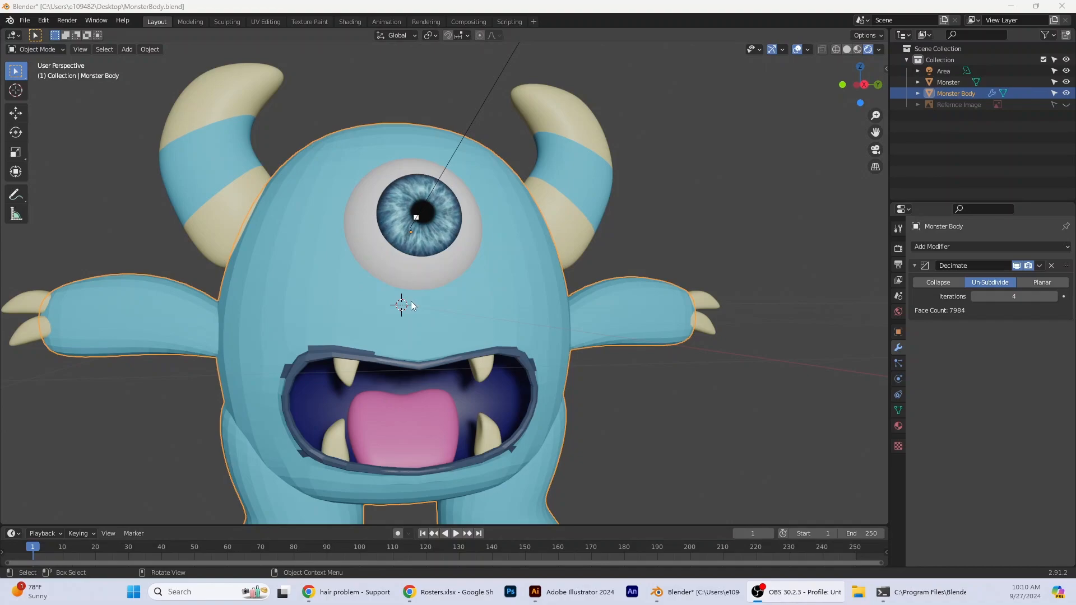
pyautogui.click(50, 50)
pyautogui.click(35, 75)
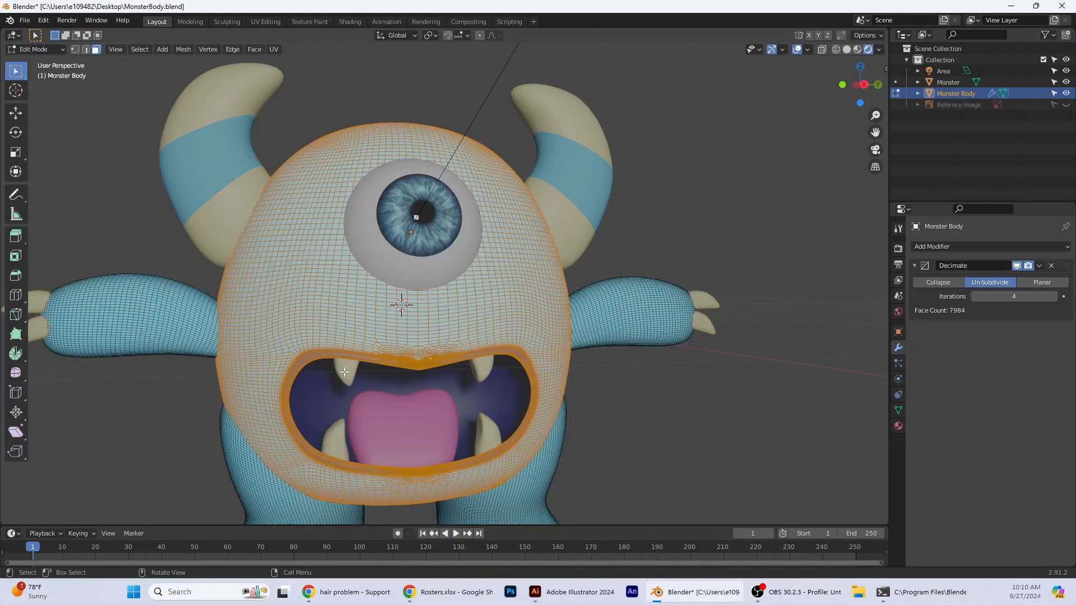
pyautogui.click(35, 49)
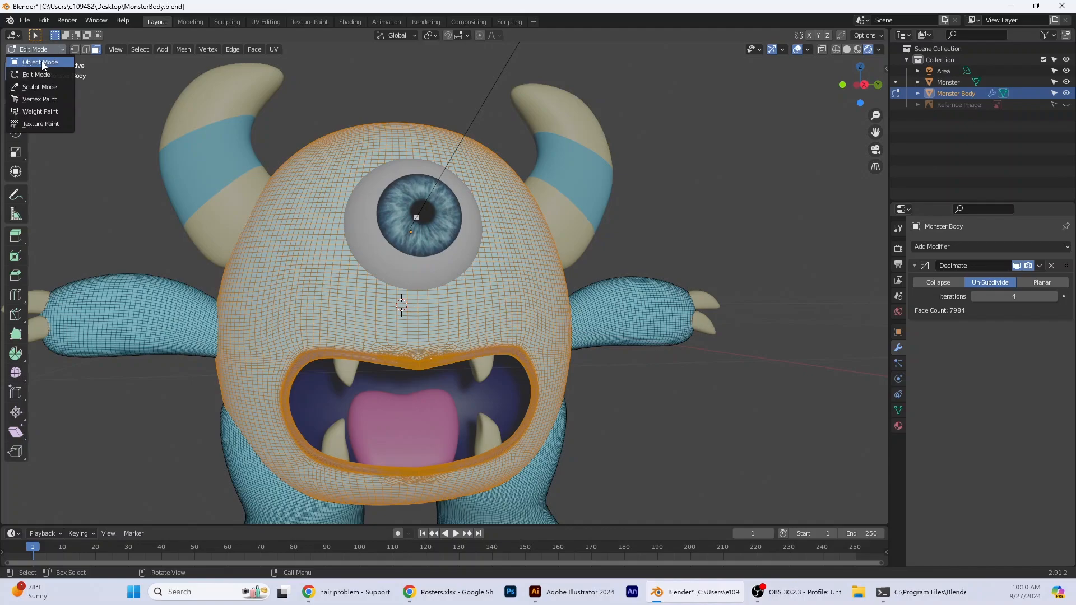
pyautogui.click(41, 62)
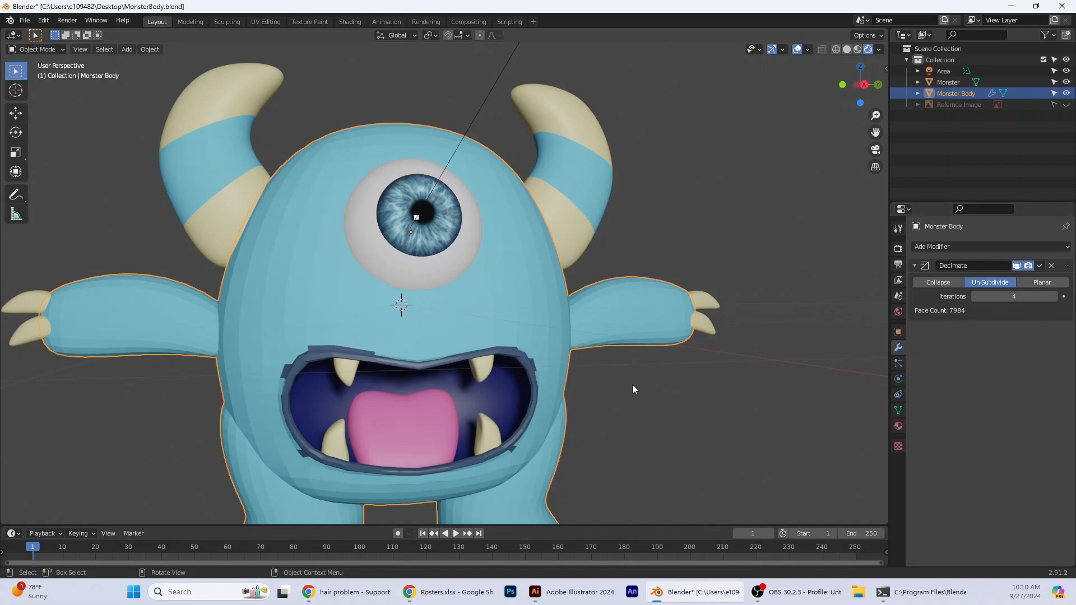
pyautogui.click(1040, 266)
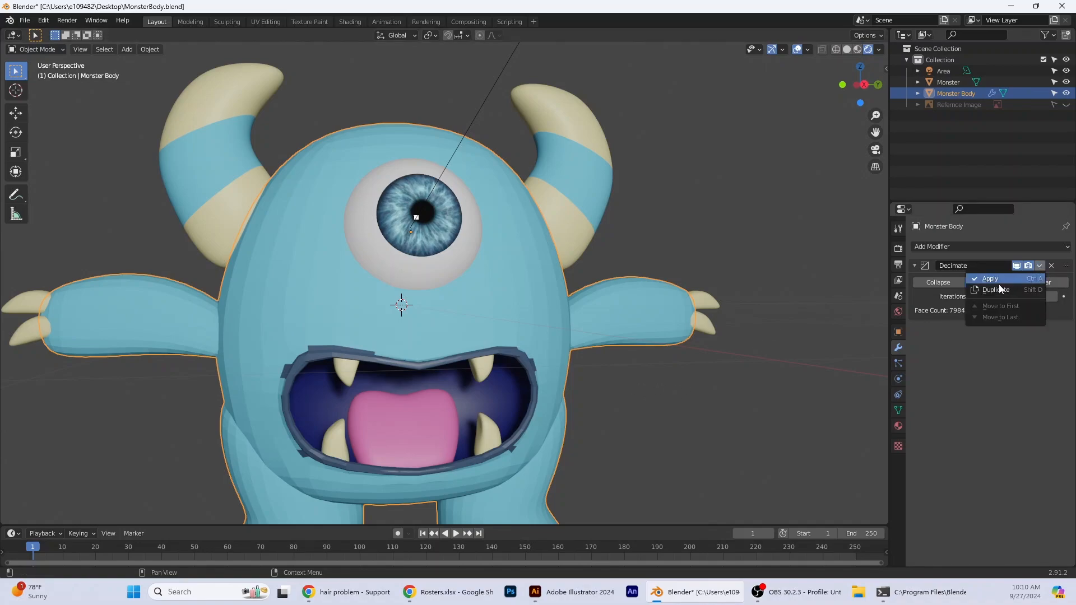
pyautogui.hotkey('ctrl', 'a')
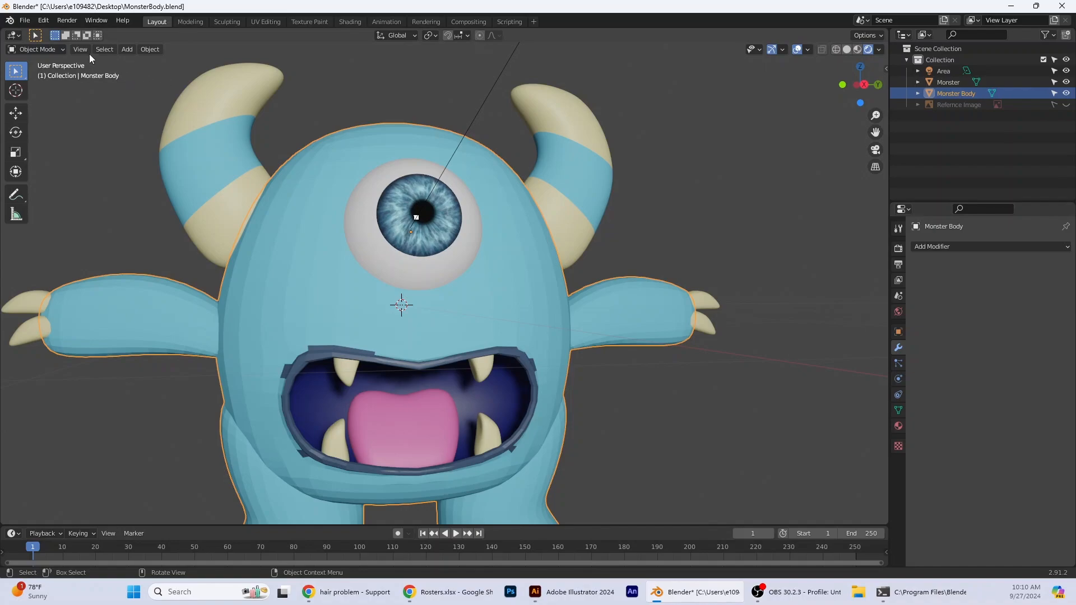
# - Put Monster Body in Edit Mode and examine the simplified mesh around the mouth
pyautogui.click(36, 49)
pyautogui.click(35, 75)
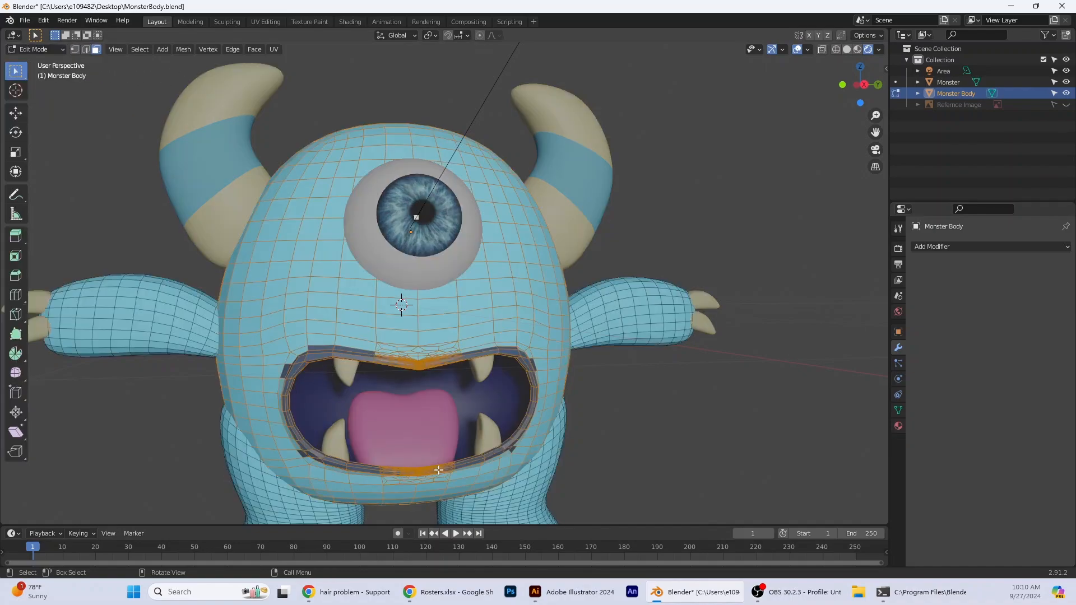
pyautogui.scroll(1, 384, 395)
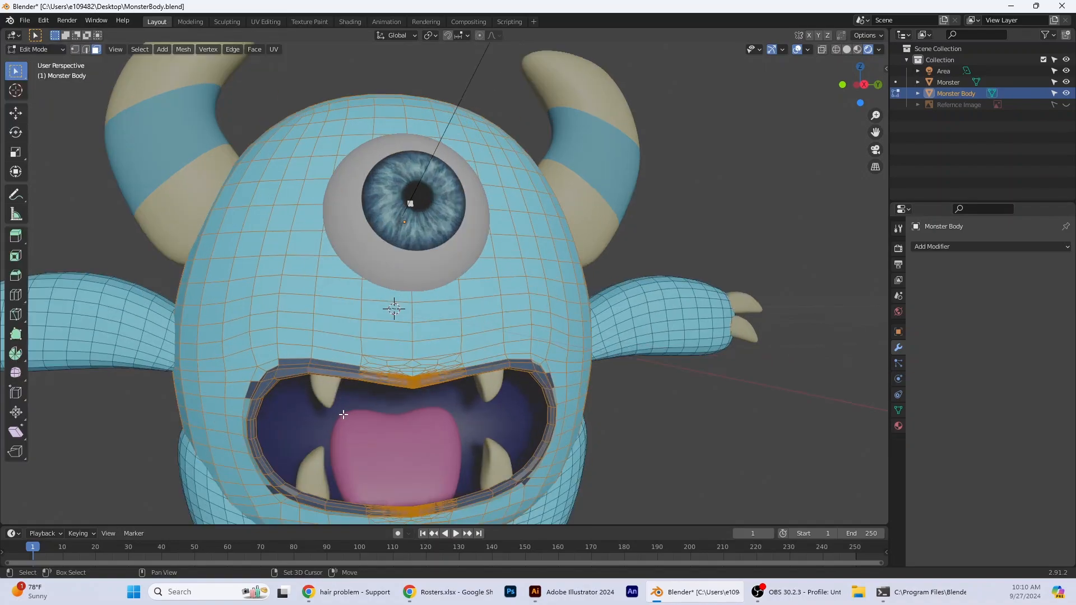
pyautogui.keyDown('shift'); pyautogui.moveTo(343, 414); pyautogui.dragTo(433, 345, button='middle'); pyautogui.keyUp('shift')
pyautogui.scroll(5, 433, 345)
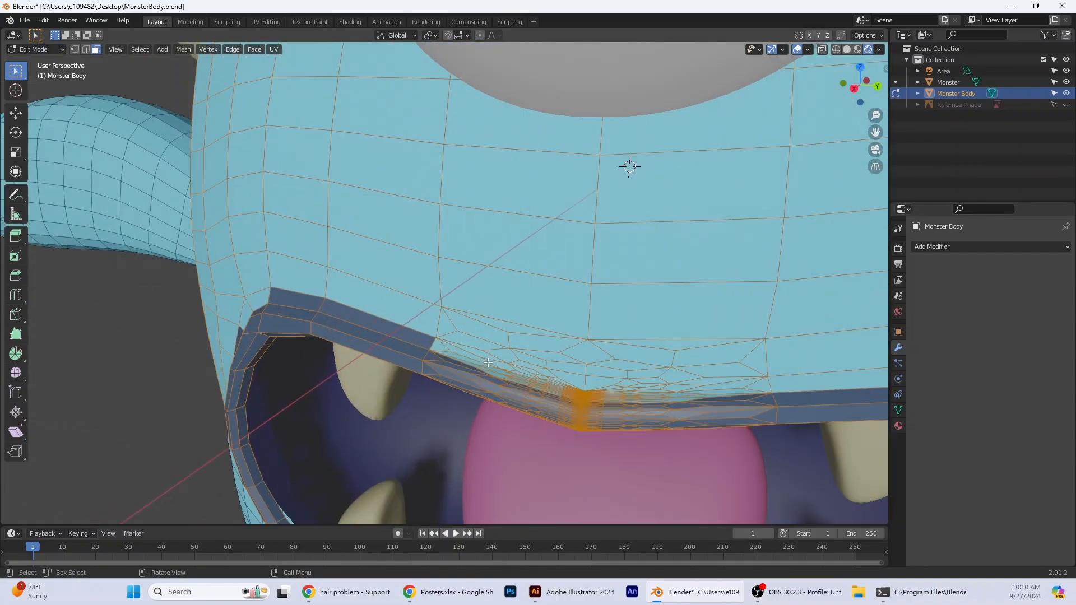
pyautogui.moveTo(487, 362)
pyautogui.mouseDown(button='middle')
pyautogui.moveTo(471, 371)
pyautogui.moveTo(499, 342)
pyautogui.moveTo(475, 357)
pyautogui.mouseUp(button='middle')
pyautogui.scroll(-4, 475, 366)
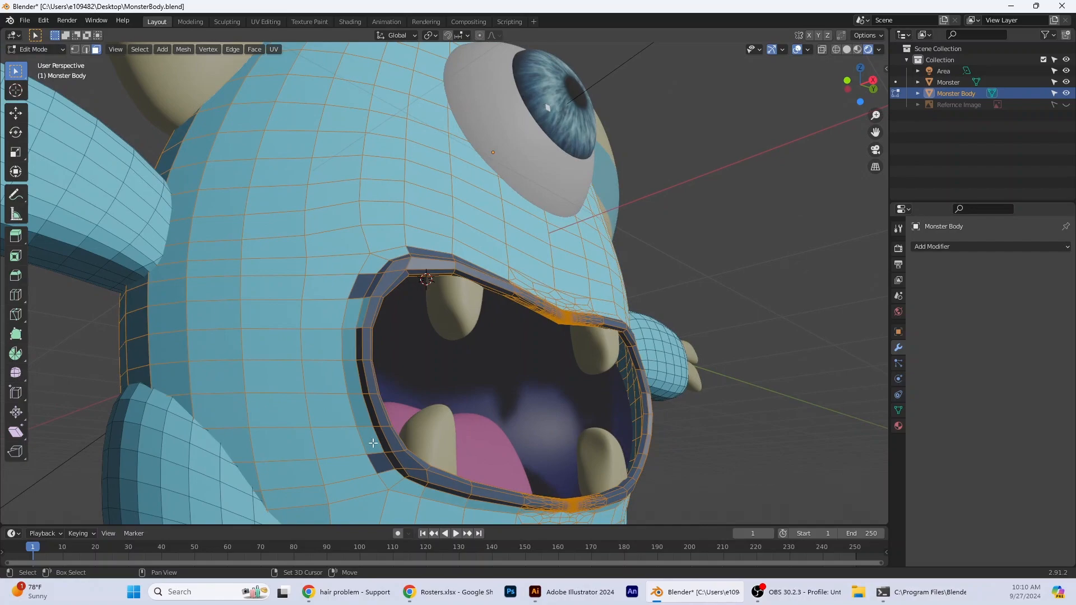
# - Select the blue faces bordering the outer rim of the mouth along its side, upper and lower edges
pyautogui.click(371, 441)
pyautogui.keyDown('shift'); pyautogui.click(361, 408); pyautogui.keyUp('shift')
pyautogui.keyDown('shift'); pyautogui.click(355, 376); pyautogui.keyUp('shift')
pyautogui.keyDown('shift'); pyautogui.click(353, 348); pyautogui.keyUp('shift')
pyautogui.keyDown('shift'); pyautogui.click(355, 318); pyautogui.keyUp('shift')
pyautogui.keyDown('shift'); pyautogui.click(362, 315); pyautogui.keyUp('shift')
pyautogui.keyDown('shift'); pyautogui.click(378, 261); pyautogui.keyUp('shift')
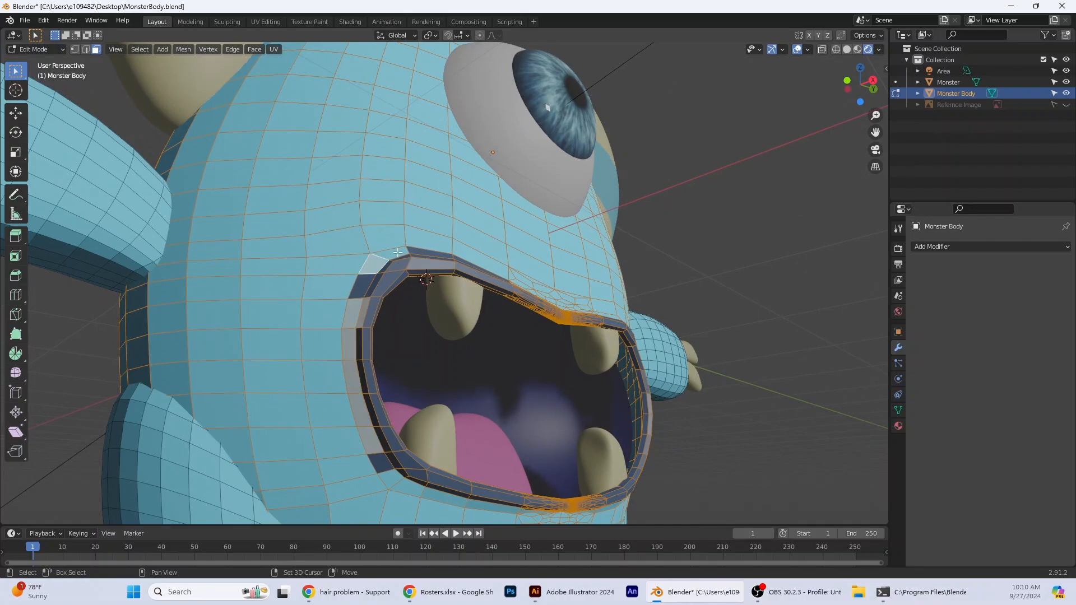
pyautogui.keyDown('shift'); pyautogui.click(398, 253); pyautogui.keyUp('shift')
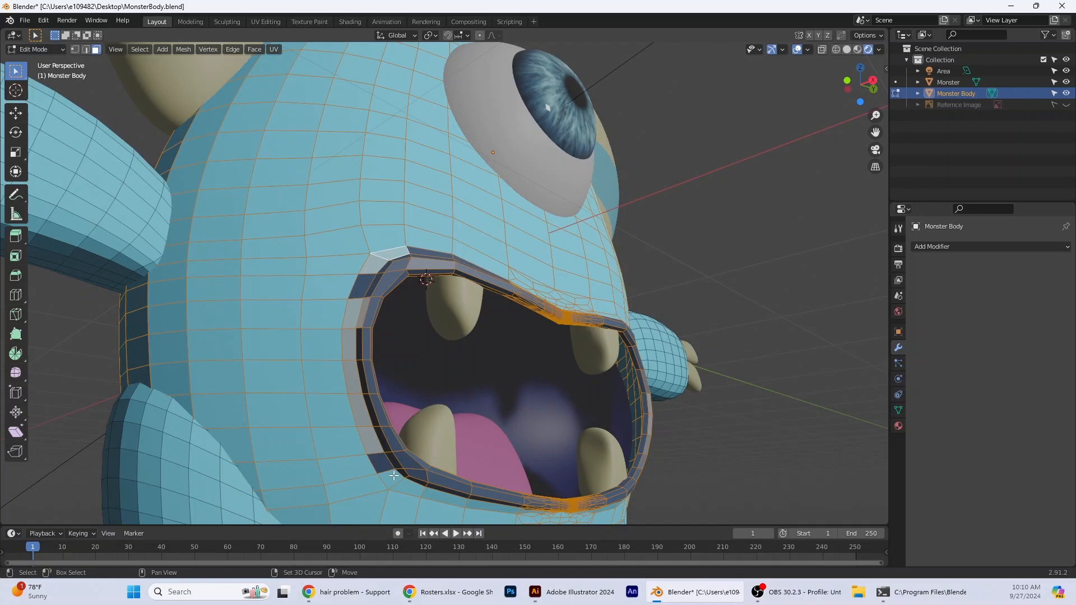
pyautogui.keyDown('shift'); pyautogui.click(445, 497); pyautogui.keyUp('shift')
pyautogui.keyDown('shift'); pyautogui.click(484, 504); pyautogui.keyUp('shift')
pyautogui.moveTo(484, 503); pyautogui.dragTo(359, 499, button='middle')
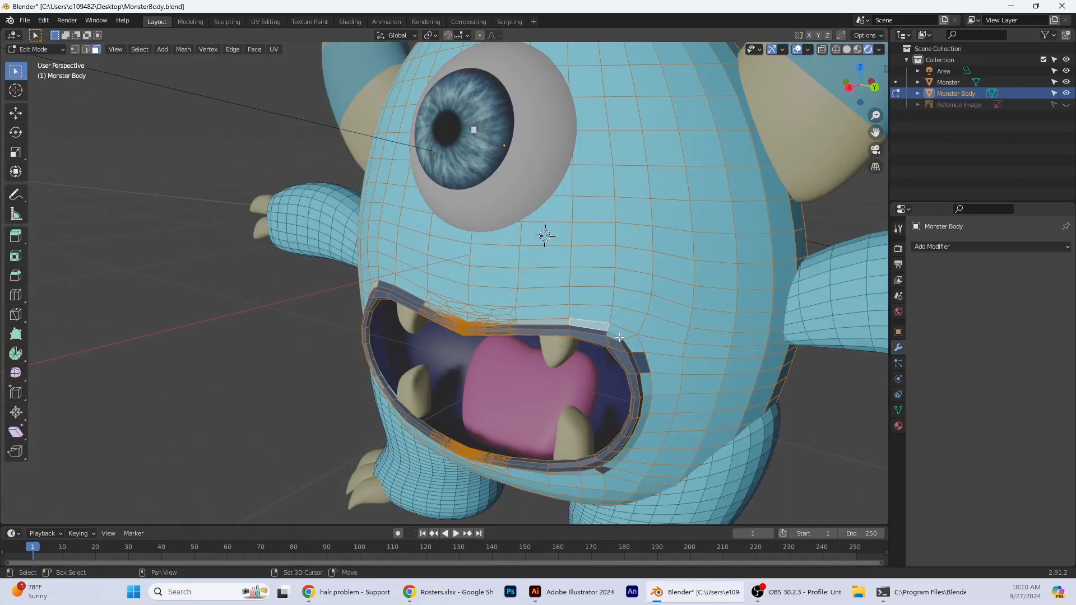
# - Select the remaining gap faces along the mouth's outer rim and assign the Lips material to them
pyautogui.click(898, 426)
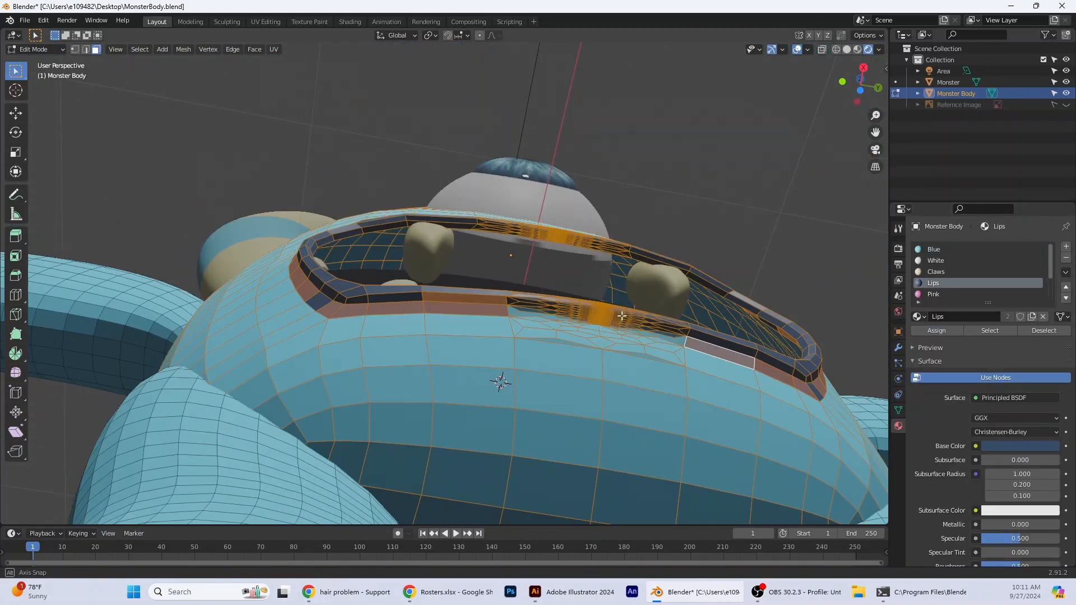
pyautogui.moveTo(622, 316); pyautogui.dragTo(591, 319, button='middle')
pyautogui.press('1')
pyautogui.moveTo(527, 311); pyautogui.dragTo(505, 317, button='middle')
pyautogui.press('3')
pyautogui.click(490, 317)
pyautogui.click(665, 315)
pyautogui.click(650, 315)
pyautogui.moveTo(650, 315); pyautogui.dragTo(426, 380, button='middle')
pyautogui.click(426, 380)
pyautogui.click(933, 283)
pyautogui.click(936, 330)
# - Select the irregular faces on both sides of the upper lip's centre and assign the Lips material to them
pyautogui.moveTo(796, 236); pyautogui.dragTo(886, 236, button='middle')
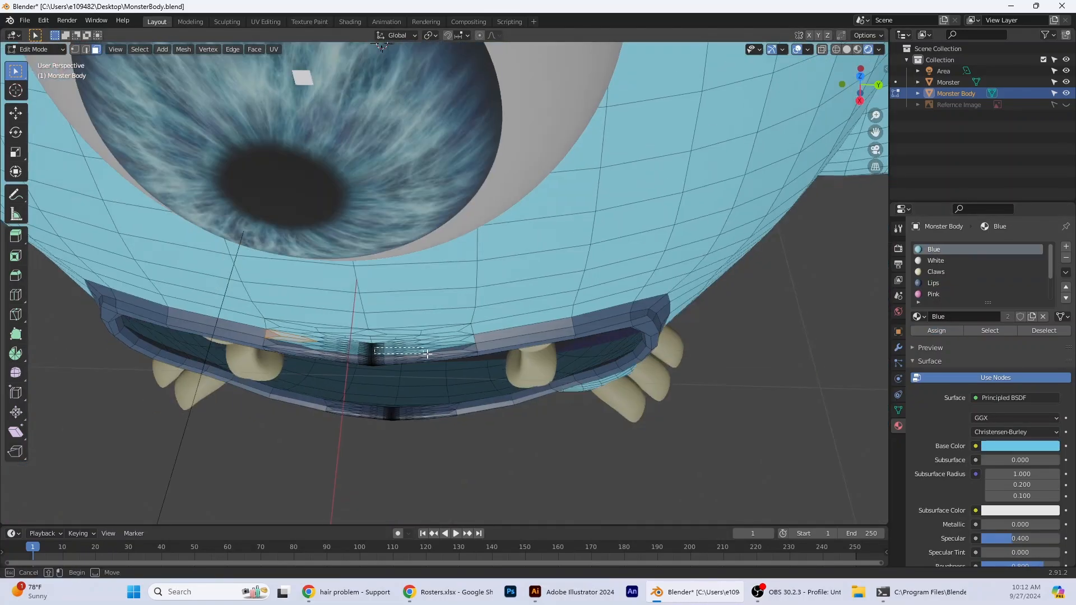
pyautogui.click(426, 347)
pyautogui.keyDown('shift'); pyautogui.click(523, 343); pyautogui.keyUp('shift')
pyautogui.keyDown('shift'); pyautogui.click(523, 330); pyautogui.keyUp('shift')
pyautogui.click(285, 340)
pyautogui.keyDown('shift'); pyautogui.click(337, 346); pyautogui.keyUp('shift')
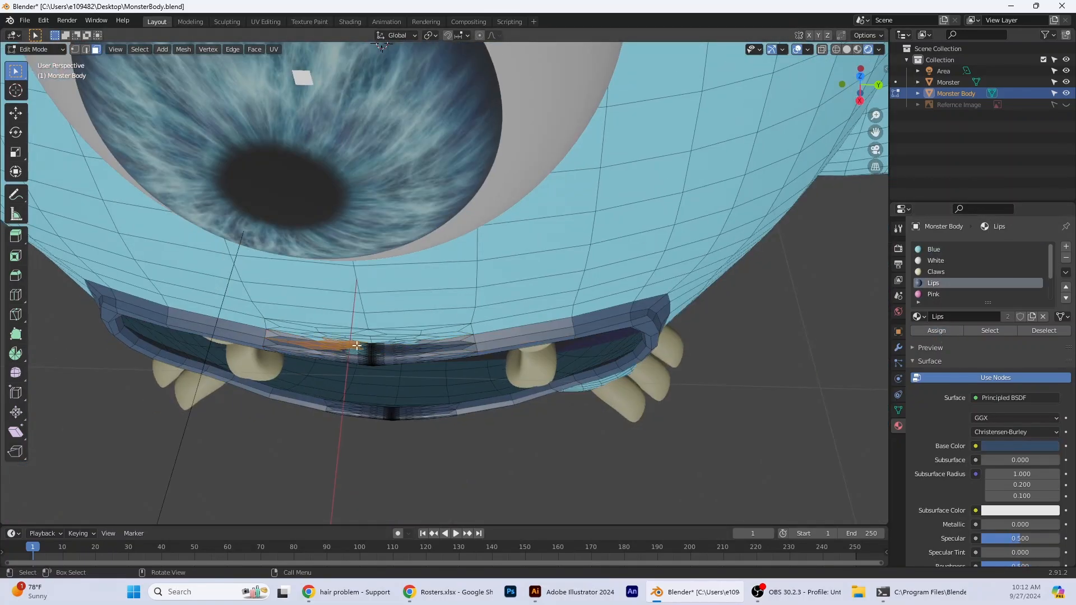
pyautogui.click(370, 351)
pyautogui.click(933, 283)
pyautogui.click(936, 330)
# - Select the stray faces above the centre of the upper lip and assign the Blue material to them
pyautogui.moveTo(807, 334); pyautogui.dragTo(813, 302, button='middle')
pyautogui.scroll(3, 812, 303)
pyautogui.click(202, 387)
pyautogui.click(390, 374)
pyautogui.click(360, 385)
pyautogui.click(352, 391)
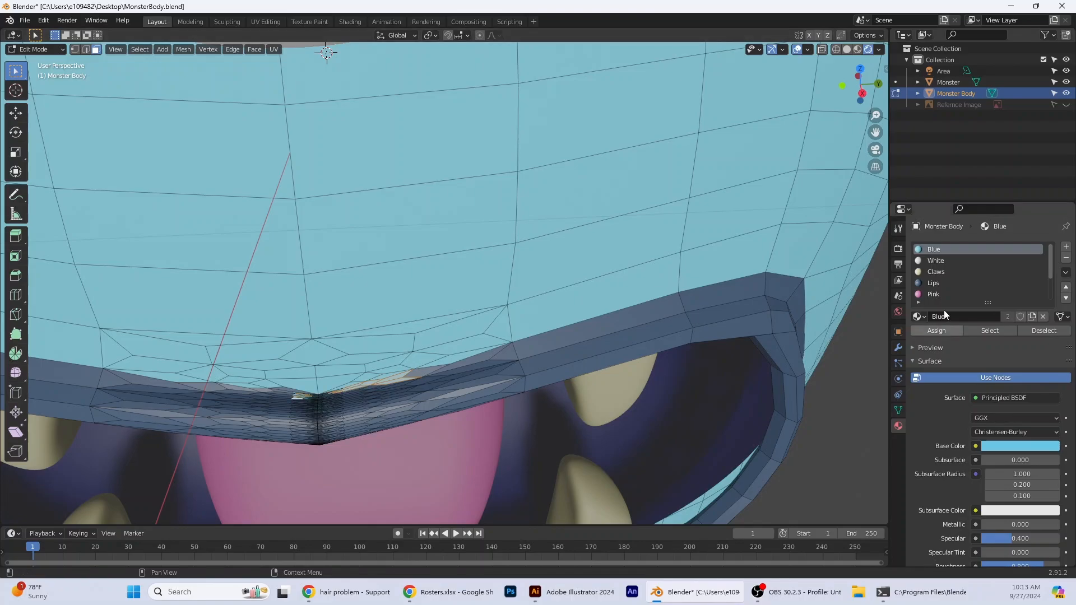
# - Box-select the densely packed faces along the upper edge of the lip's centre
pyautogui.moveTo(239, 385); pyautogui.dragTo(353, 408)
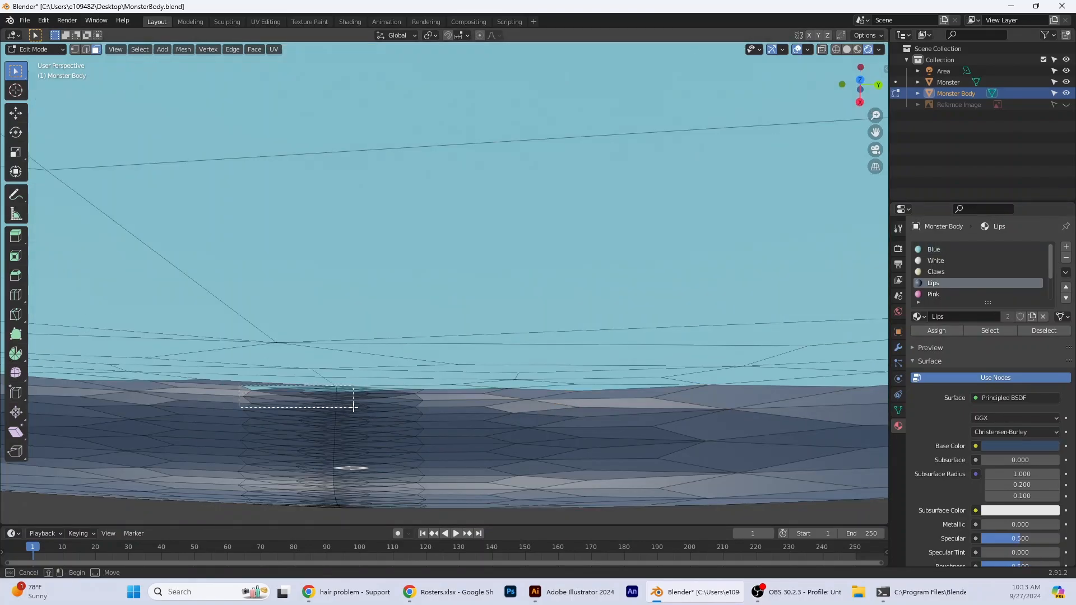
pyautogui.moveTo(353, 407); pyautogui.dragTo(242, 297, button='middle')
pyautogui.click(242, 308)
pyautogui.moveTo(242, 298); pyautogui.dragTo(417, 309)
pyautogui.scroll(-5, 416, 309)
pyautogui.moveTo(416, 309); pyautogui.dragTo(497, 470, button='middle')
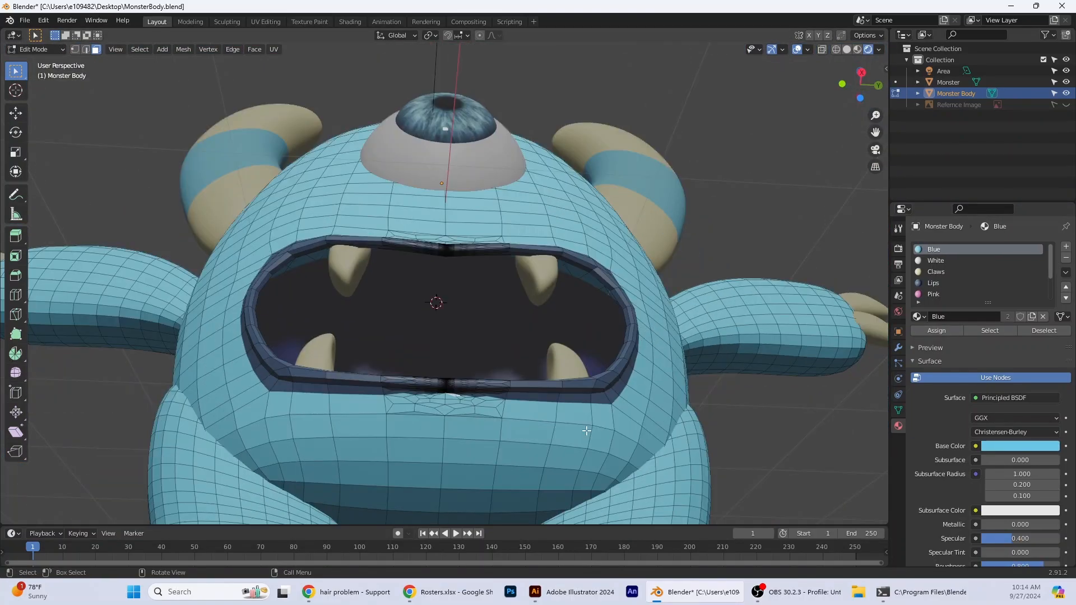
# - Return Monster Body to Object Mode and shade it smooth
pyautogui.press('Tab')
pyautogui.rightClick(507, 380)
pyautogui.click(507, 382)
pyautogui.moveTo(507, 382); pyautogui.dragTo(483, 448, button='middle')
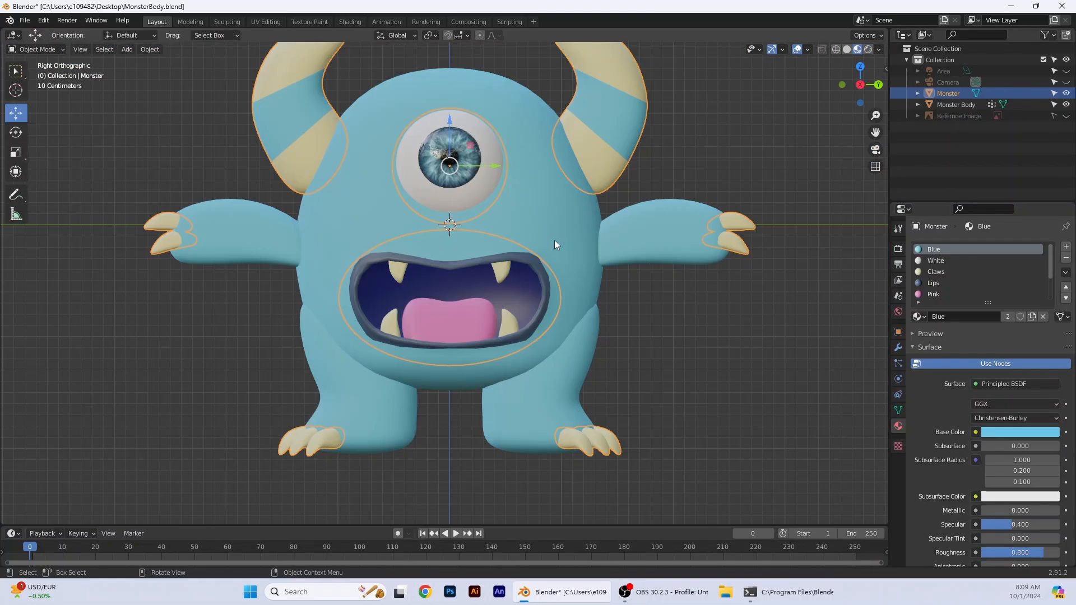
# - Switch the viewport to Solid shading and delete the existing Fur vertex group from Monster Body
pyautogui.click(848, 49)
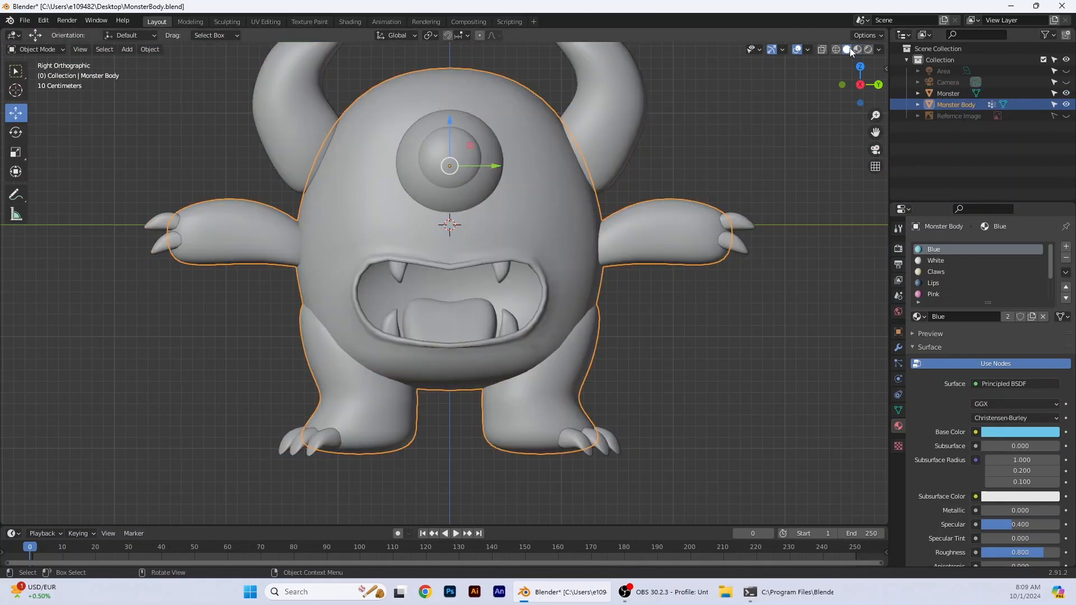
pyautogui.click(900, 411)
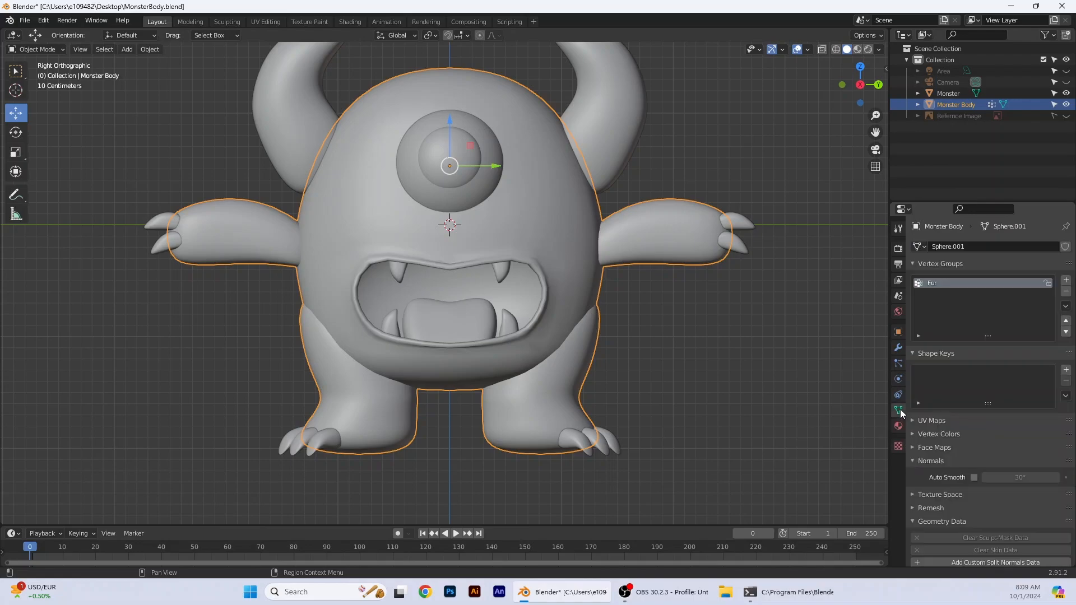
pyautogui.click(1066, 291)
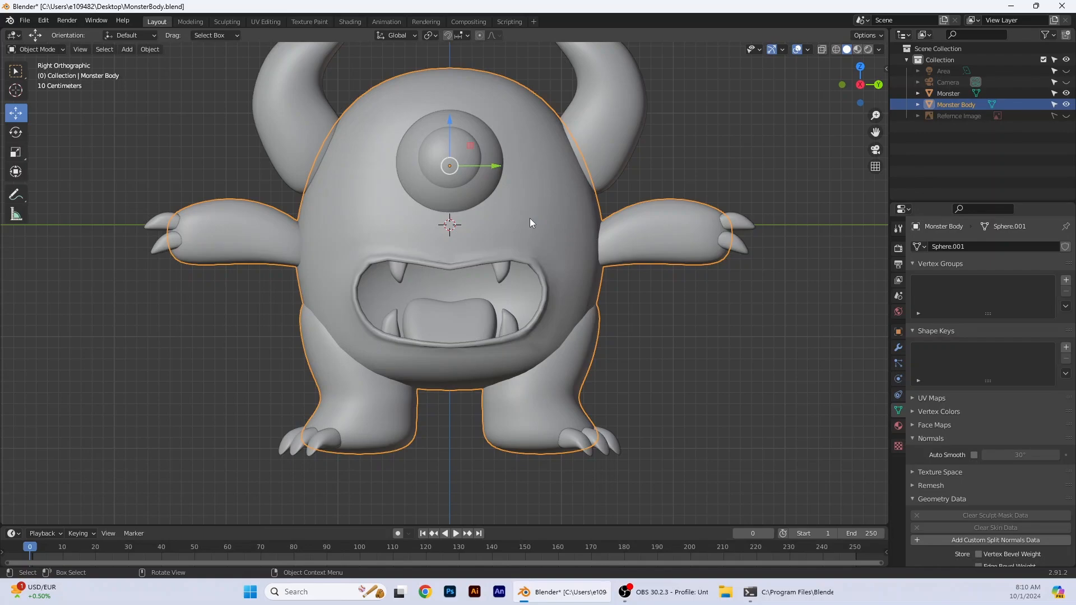
# - Add a new vertex group to Monster Body and name it Fur
pyautogui.click(1066, 280)
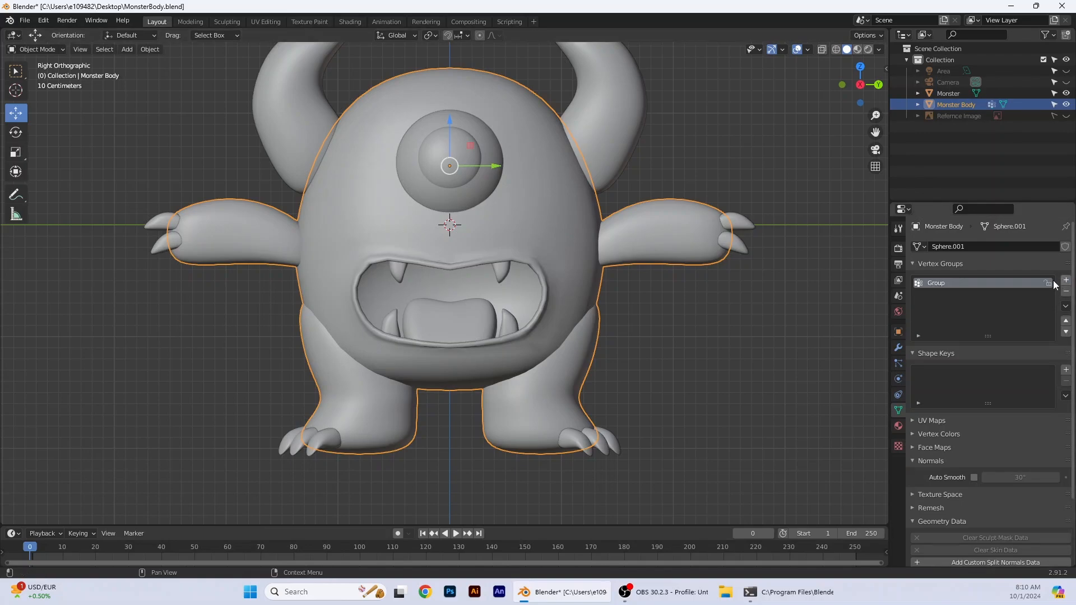
pyautogui.doubleClick(941, 284)
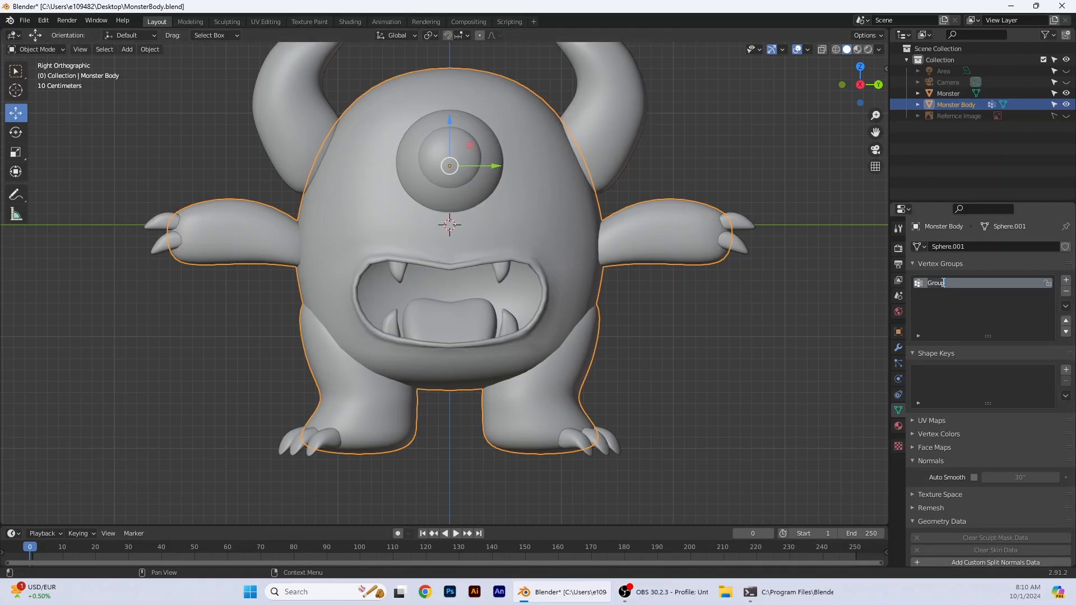
pyautogui.write('Fur')
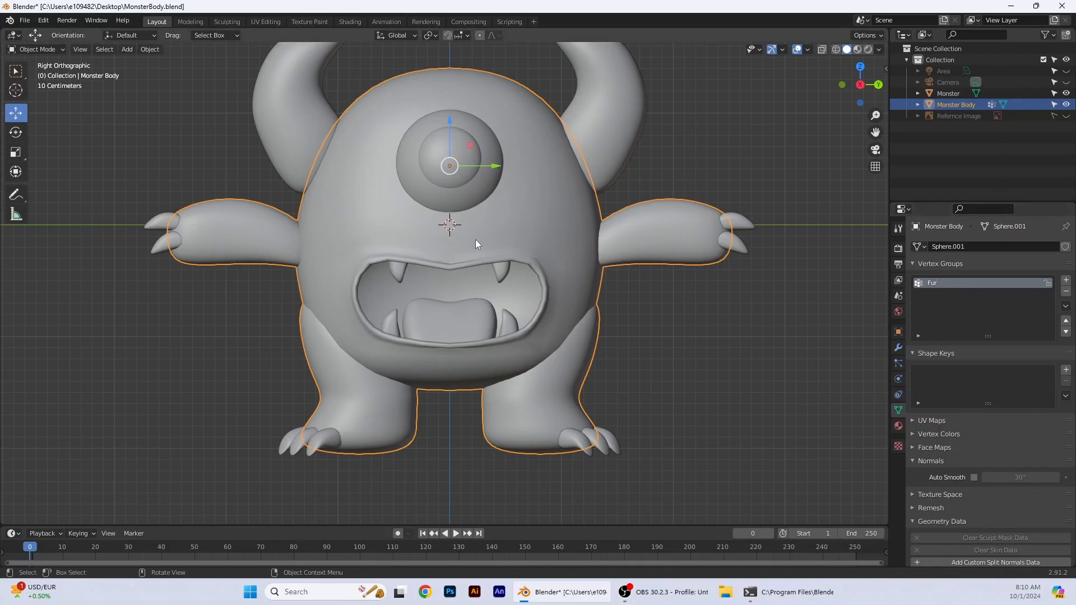
# - Display the model in Material Preview and hide the Monster object so that only Monster Body is shown
pyautogui.click(858, 50)
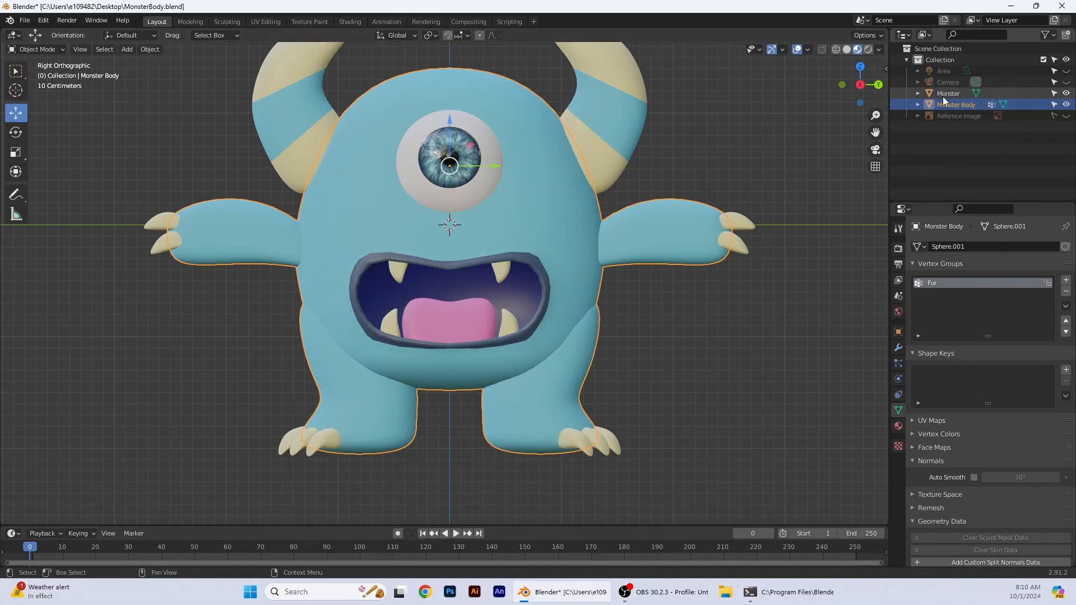
pyautogui.click(1067, 94)
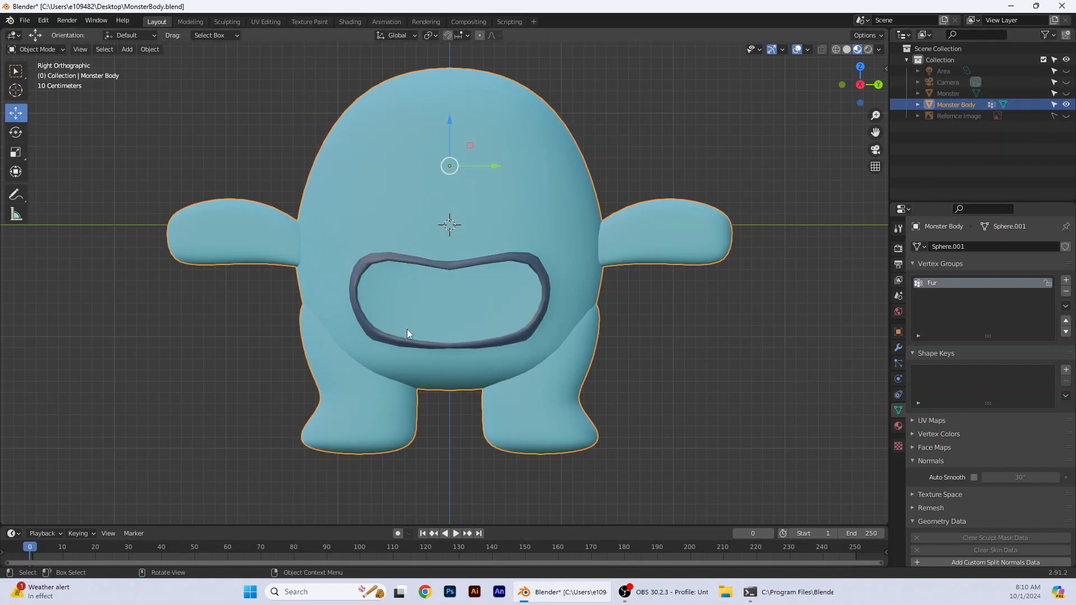
pyautogui.moveTo(415, 389)
pyautogui.mouseDown(button='middle')
pyautogui.moveTo(436, 317)
pyautogui.moveTo(406, 377)
pyautogui.mouseUp(button='middle')
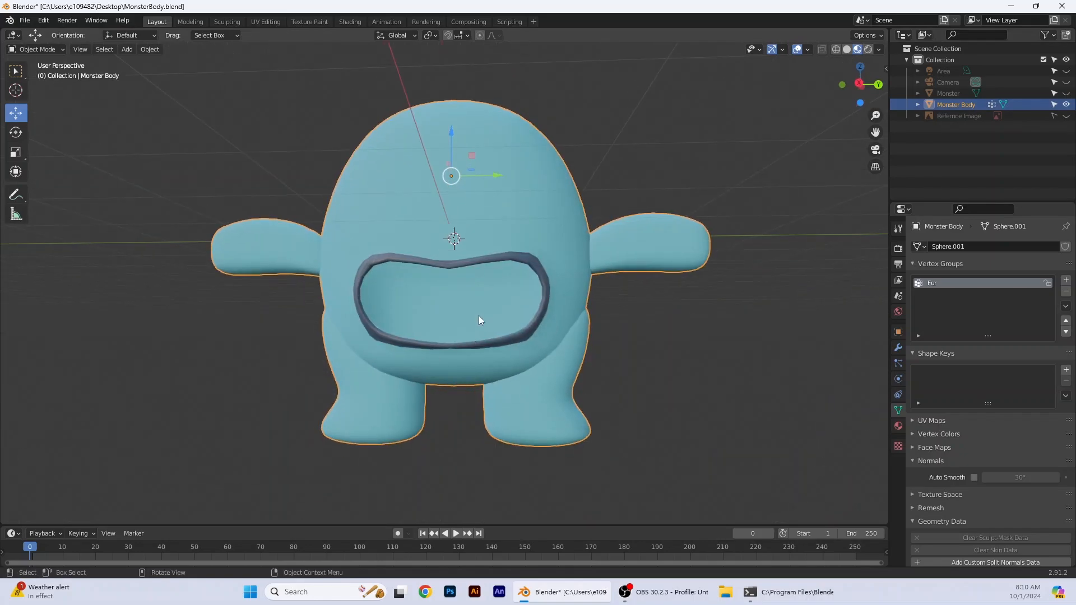
pyautogui.moveTo(399, 301)
pyautogui.mouseDown(button='middle')
pyautogui.moveTo(391, 329)
pyautogui.moveTo(396, 305)
pyautogui.mouseUp(button='middle')
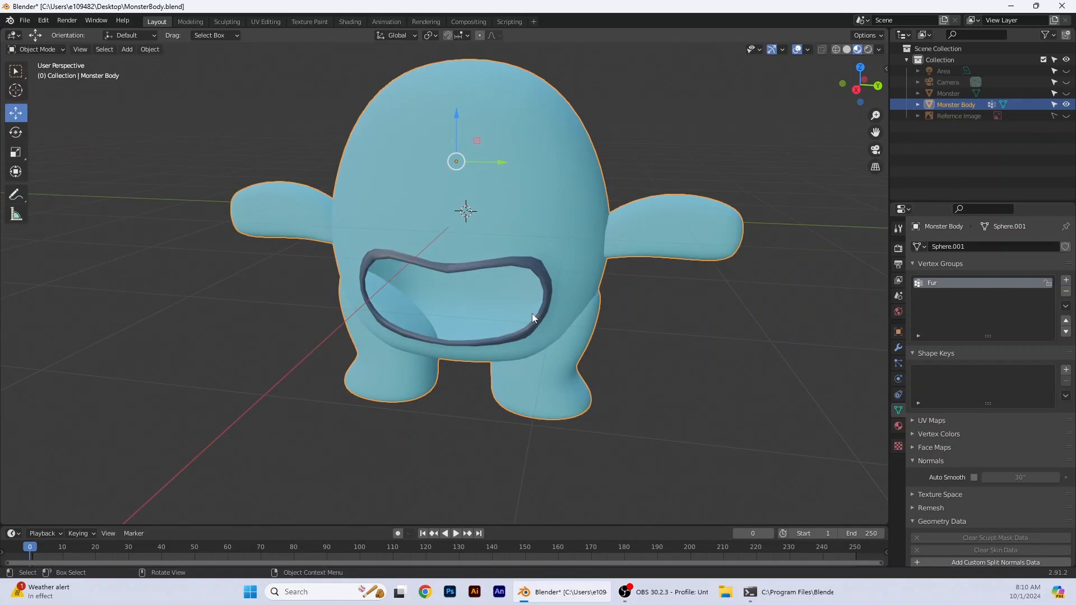
pyautogui.moveTo(532, 339); pyautogui.dragTo(554, 328, button='middle')
pyautogui.moveTo(570, 295); pyautogui.dragTo(520, 356, button='middle')
pyautogui.click(1066, 93)
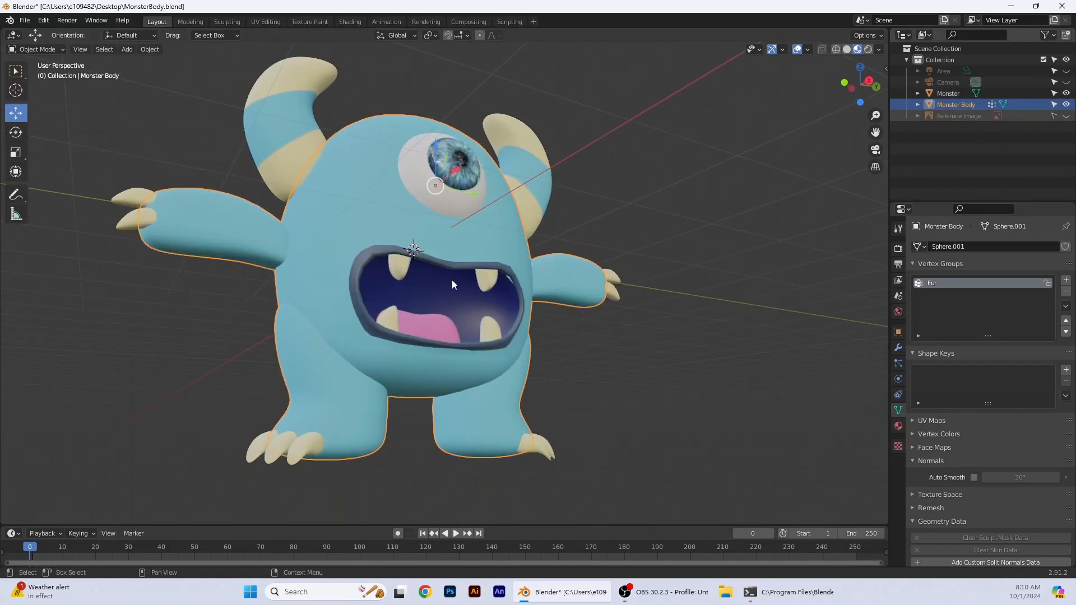
pyautogui.click(1066, 94)
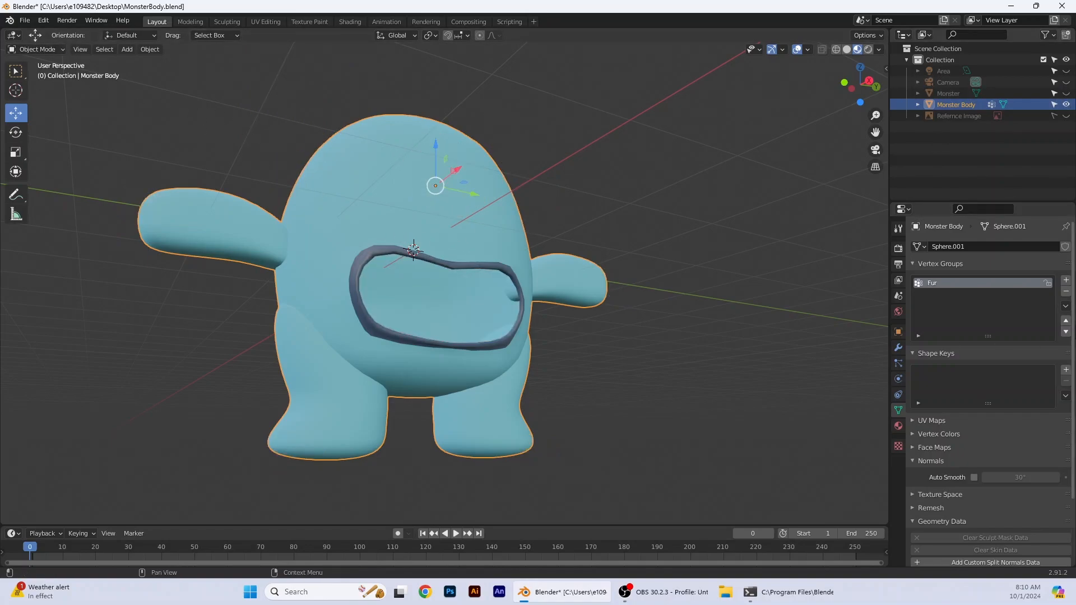
# - Put Monster Body in Edit Mode and examine the ring of lip faces around the open mouth
pyautogui.click(59, 51)
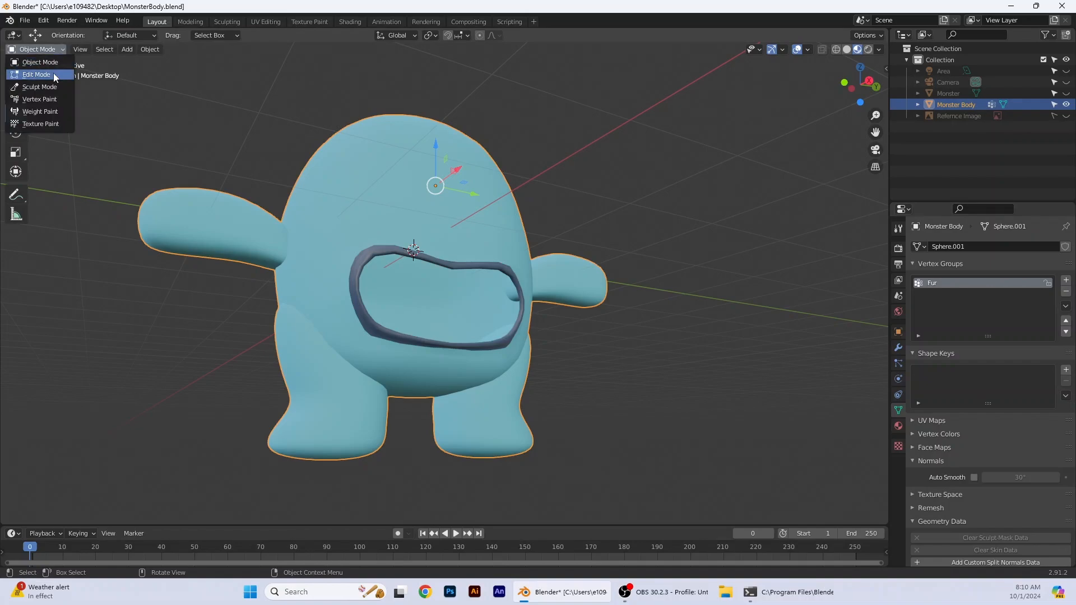
pyautogui.click(53, 73)
pyautogui.moveTo(672, 373); pyautogui.dragTo(627, 392, button='middle')
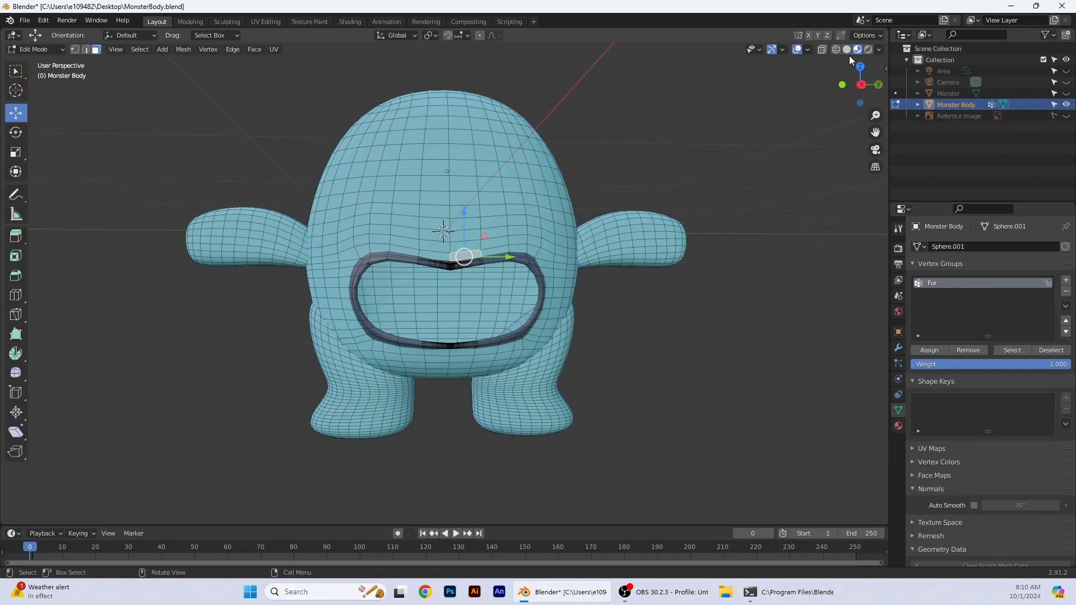
pyautogui.scroll(4, 663, 305)
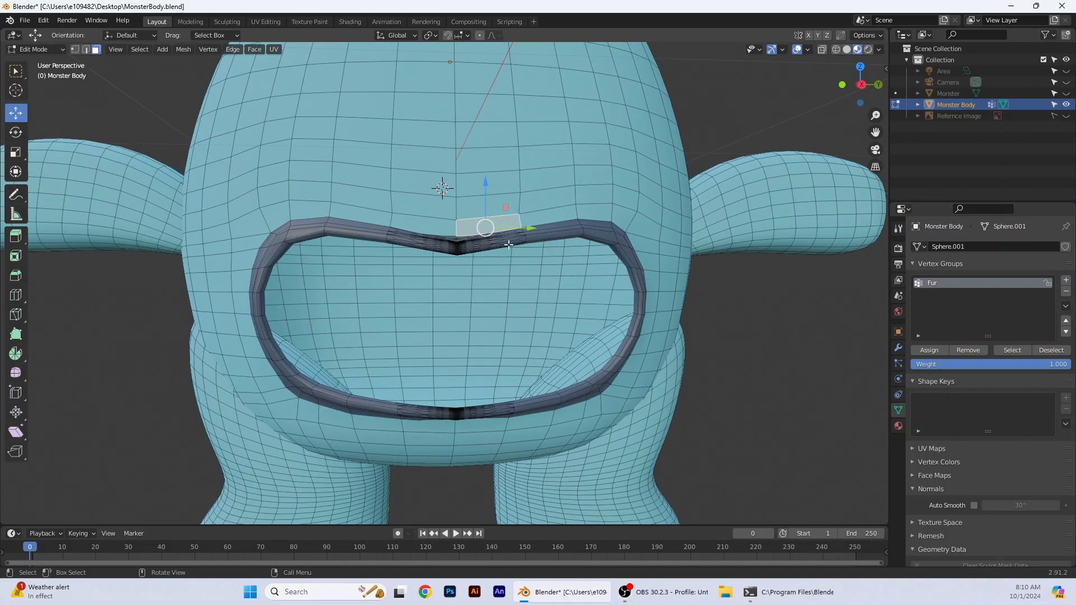
pyautogui.scroll(1, 370, 288)
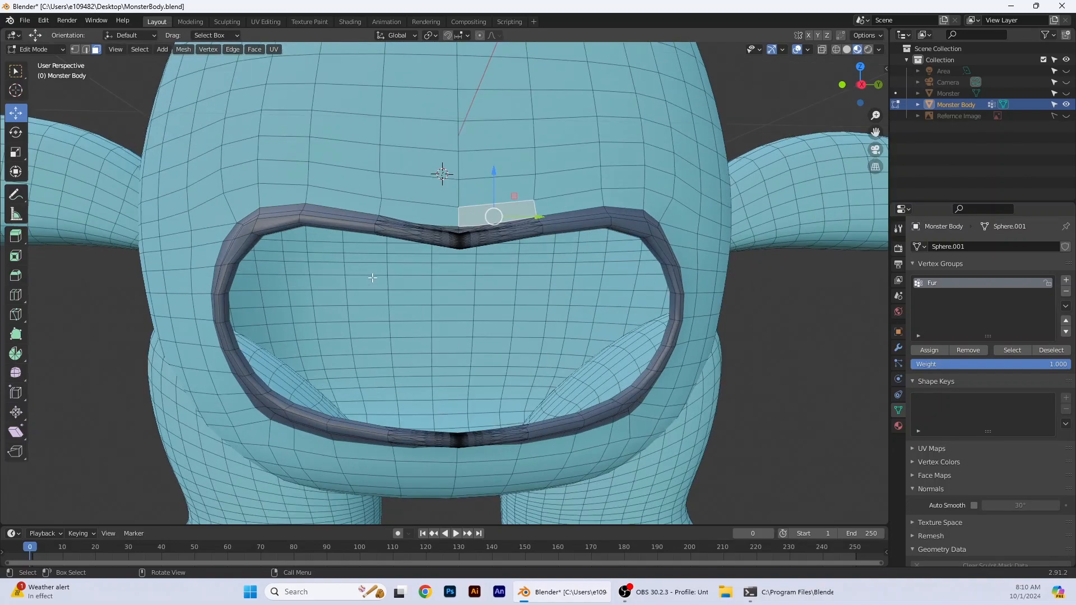
pyautogui.scroll(2, 371, 262)
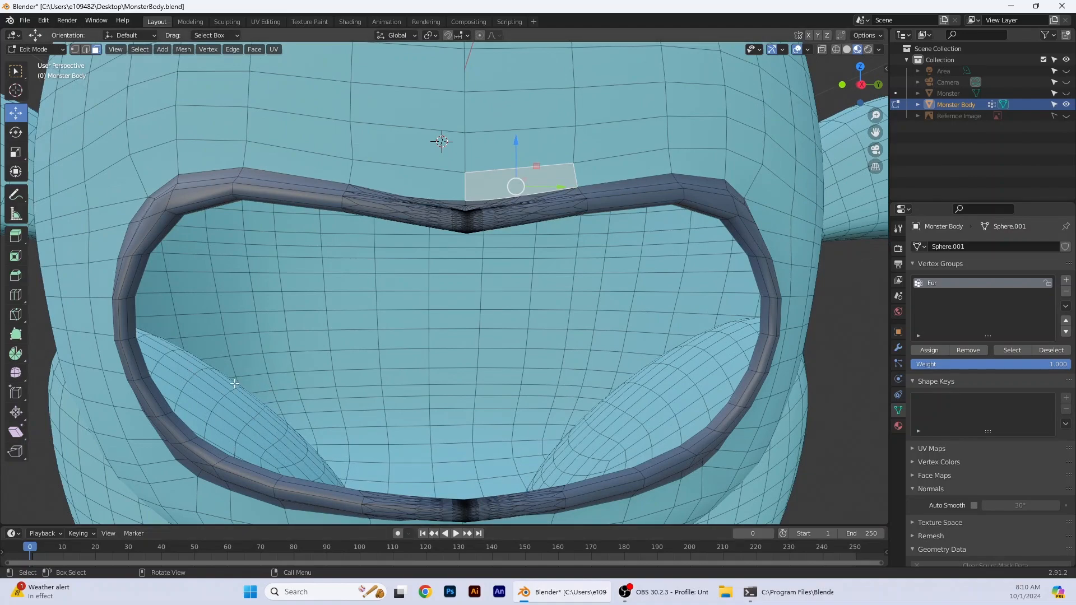
pyautogui.moveTo(234, 383); pyautogui.dragTo(154, 304, button='middle')
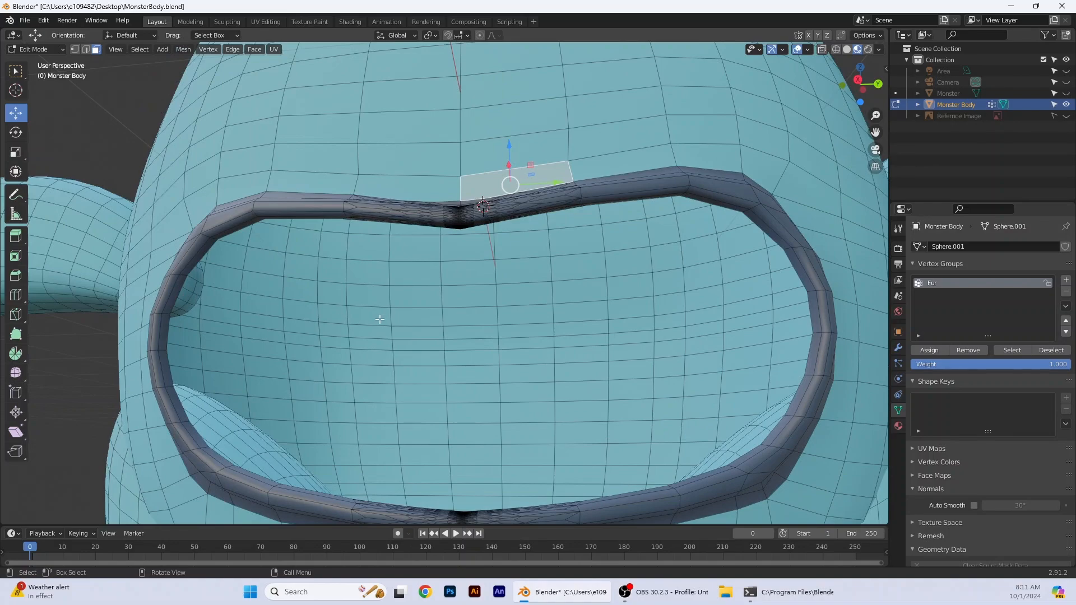
pyautogui.moveTo(367, 287); pyautogui.dragTo(255, 122, button='middle')
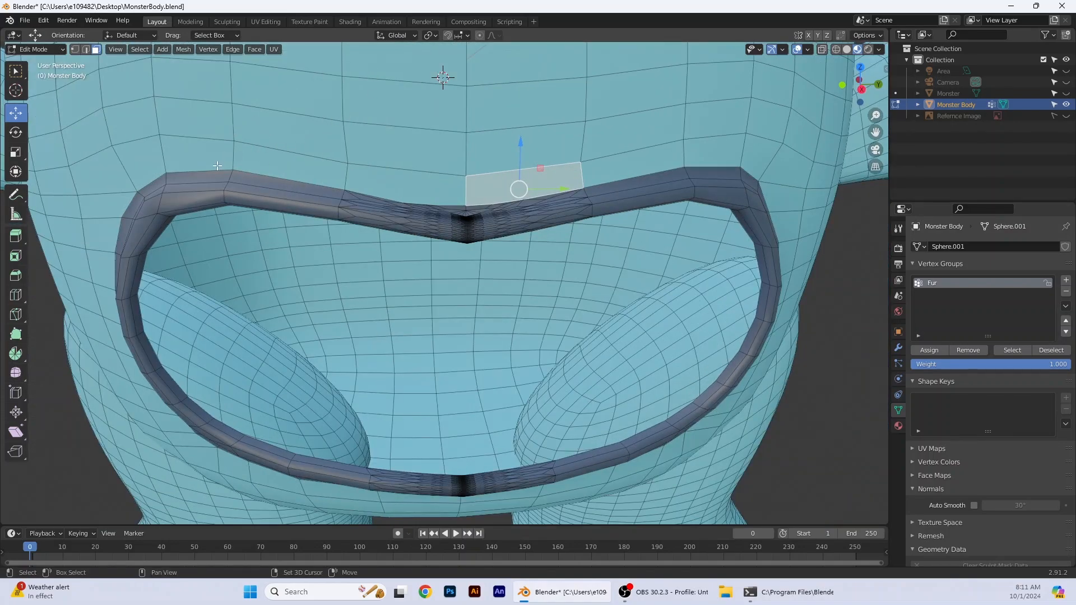
pyautogui.moveTo(403, 128); pyautogui.dragTo(521, 214, button='middle')
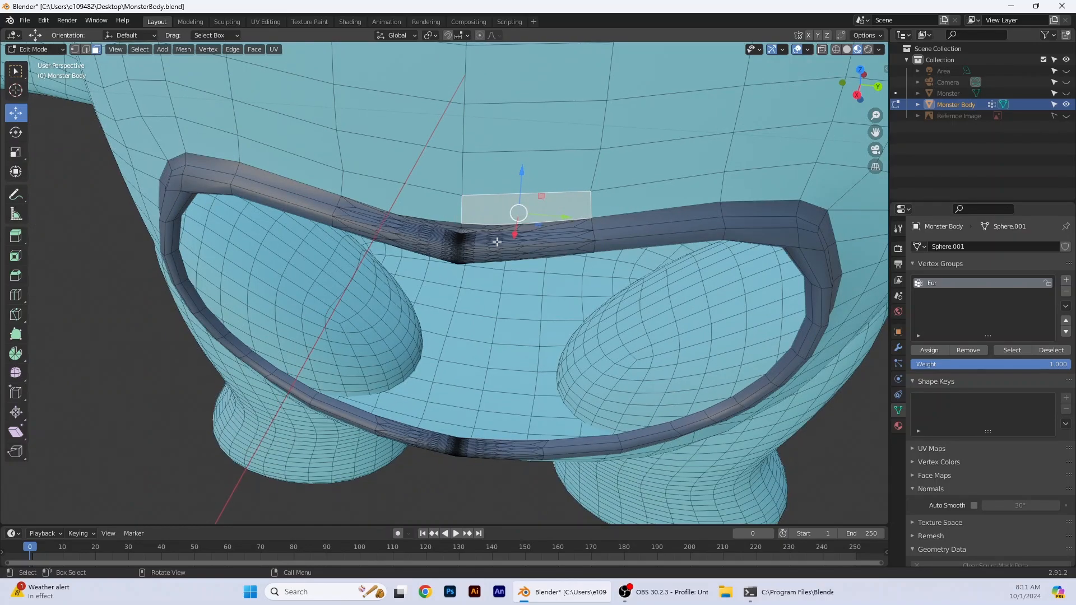
pyautogui.scroll(2, 528, 275)
pyautogui.moveTo(528, 275); pyautogui.dragTo(505, 277, button='middle')
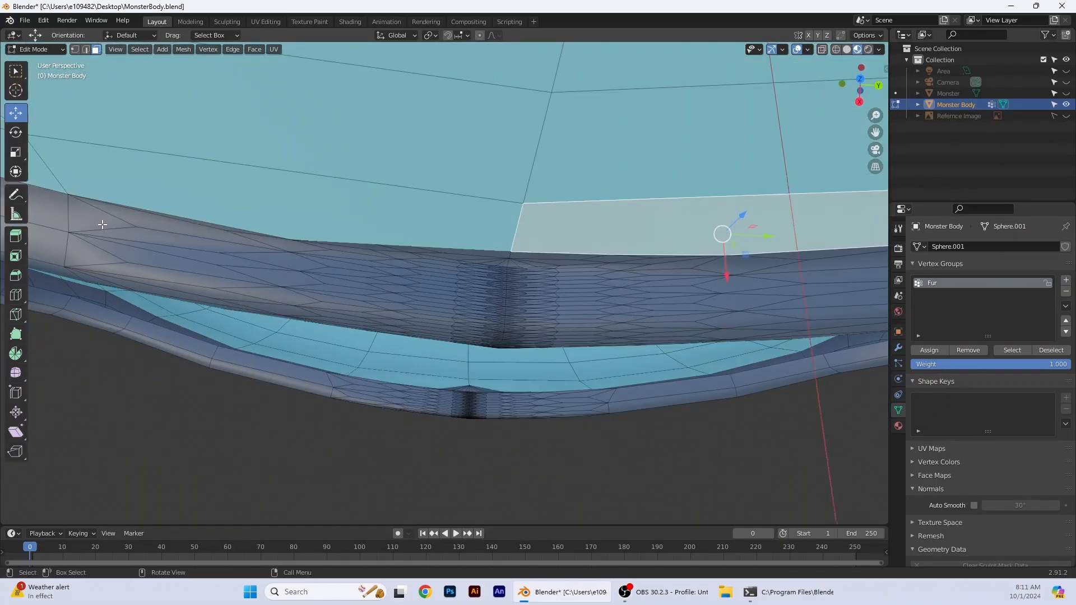
# - Select the front faces of the upper lip across its centre, including the thin faces along the upper edge
pyautogui.moveTo(91, 223); pyautogui.dragTo(289, 279)
pyautogui.keyDown('shift'); pyautogui.moveTo(254, 246); pyautogui.dragTo(358, 306); pyautogui.keyUp('shift')
pyautogui.keyDown('shift'); pyautogui.moveTo(367, 265); pyautogui.dragTo(834, 329); pyautogui.keyUp('shift')
pyautogui.keyDown('shift'); pyautogui.moveTo(369, 253); pyautogui.dragTo(541, 273); pyautogui.keyUp('shift')
pyautogui.keyDown('shift'); pyautogui.moveTo(610, 284); pyautogui.dragTo(617, 285); pyautogui.keyUp('shift')
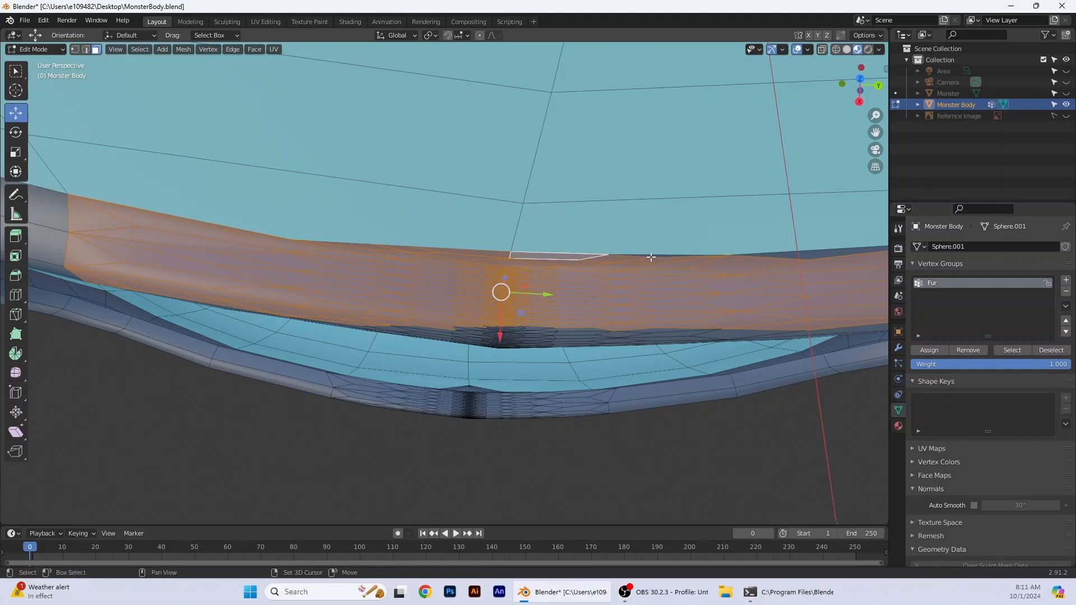
pyautogui.keyDown('shift'); pyautogui.click(681, 260); pyautogui.keyUp('shift')
pyautogui.keyDown('shift'); pyautogui.click(797, 255); pyautogui.keyUp('shift')
# - Extend the selection to the faces on the underside of the upper lip around its centre
pyautogui.moveTo(697, 336); pyautogui.dragTo(314, 96, button='middle')
pyautogui.moveTo(310, 87); pyautogui.dragTo(405, 118)
pyautogui.keyDown('shift'); pyautogui.moveTo(515, 134); pyautogui.dragTo(403, 115); pyautogui.keyUp('shift')
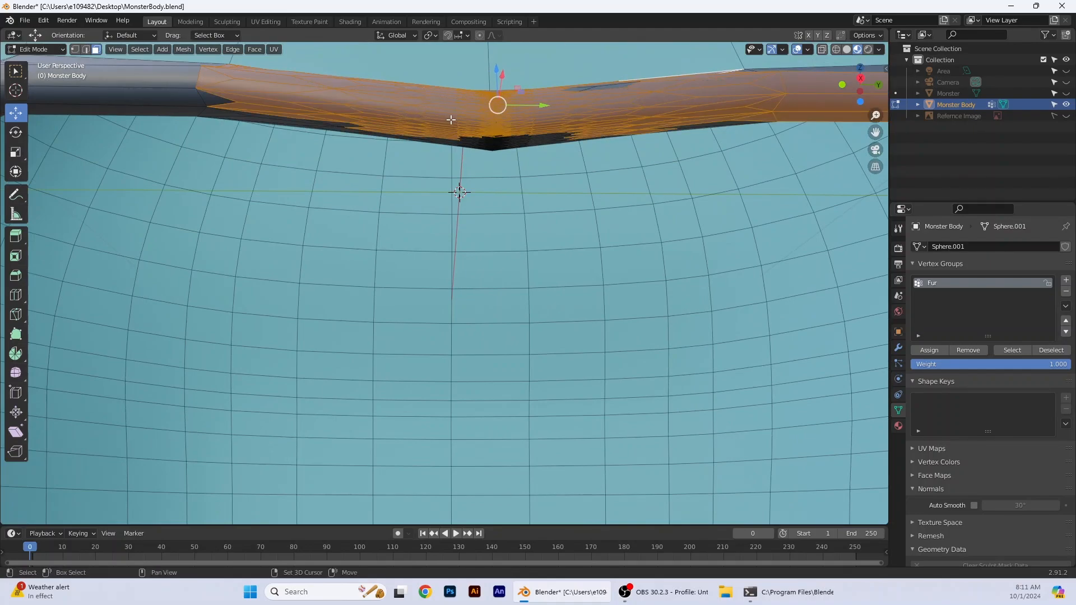
pyautogui.keyDown('shift'); pyautogui.click(503, 161); pyautogui.keyUp('shift')
pyautogui.keyDown('shift'); pyautogui.click(490, 164); pyautogui.keyUp('shift')
pyautogui.scroll(1, 529, 172)
pyautogui.scroll(3, 529, 172)
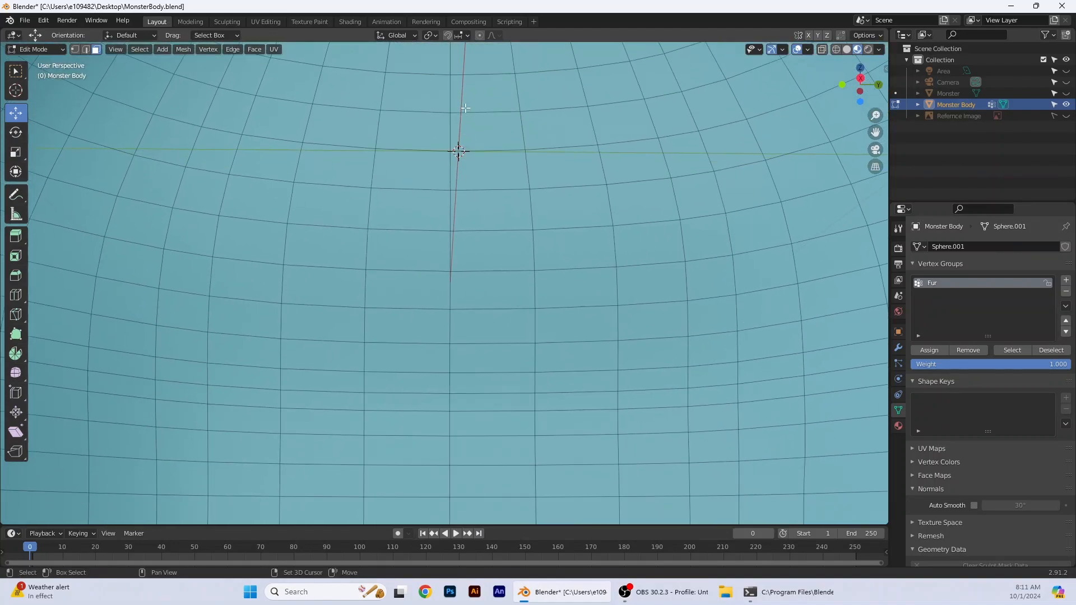
pyautogui.moveTo(496, 83); pyautogui.dragTo(445, 226, button='middle')
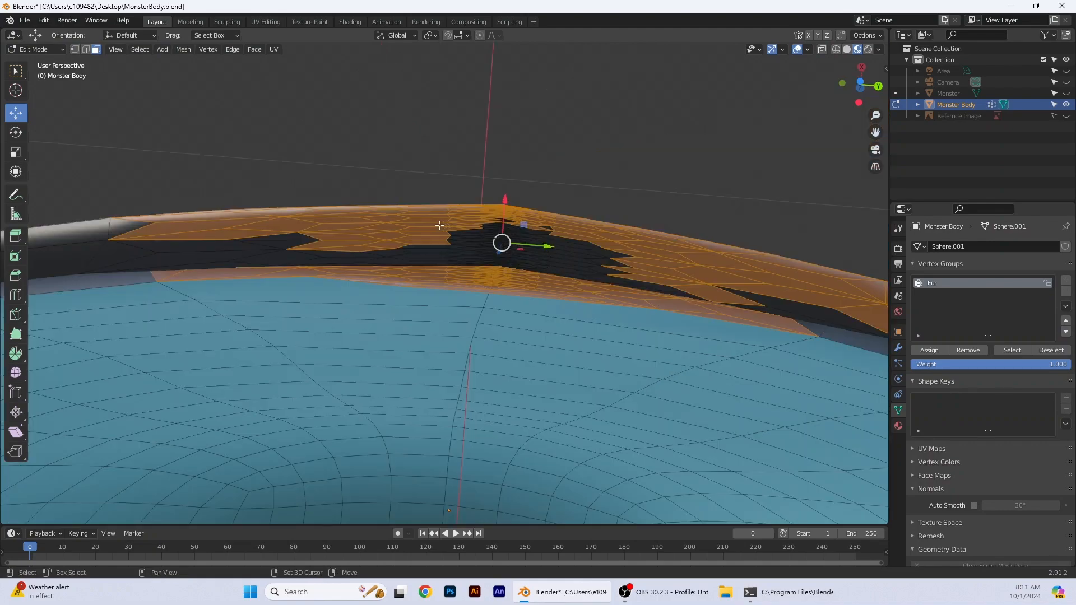
# - Add the dense inner faces at the upper lip's centre to the selection and undo the last surplus action
pyautogui.keyDown('shift'); pyautogui.moveTo(440, 224); pyautogui.dragTo(577, 264); pyautogui.keyUp('shift')
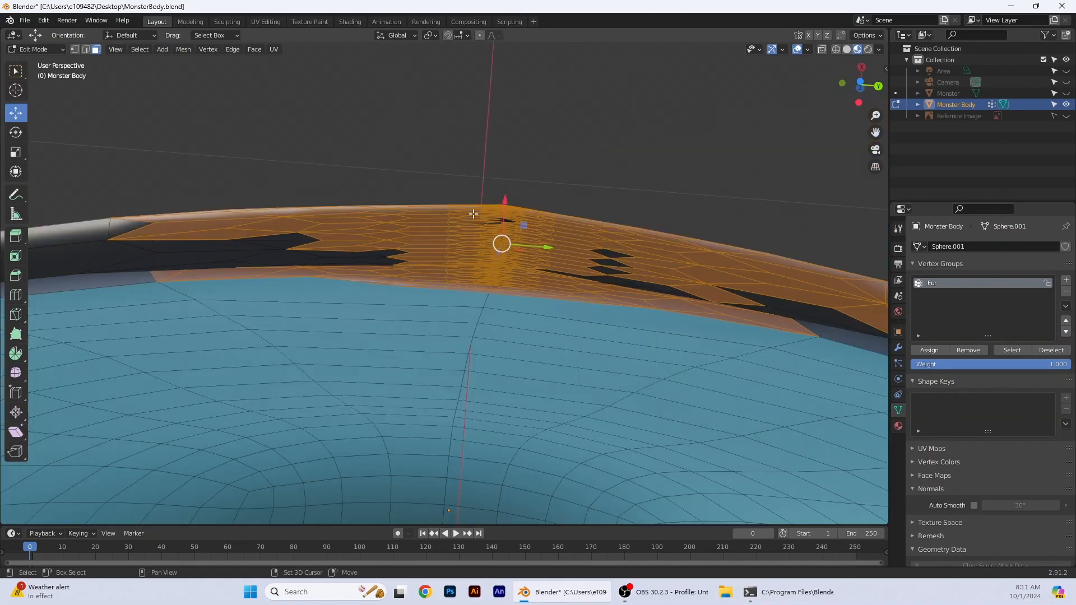
pyautogui.moveTo(470, 213); pyautogui.dragTo(552, 256)
pyautogui.keyDown('shift'); pyautogui.moveTo(562, 237); pyautogui.dragTo(646, 284); pyautogui.keyUp('shift')
pyautogui.keyDown('shift'); pyautogui.moveTo(519, 252); pyautogui.dragTo(582, 269); pyautogui.keyUp('shift')
pyautogui.hotkey('ctrl', 'z')
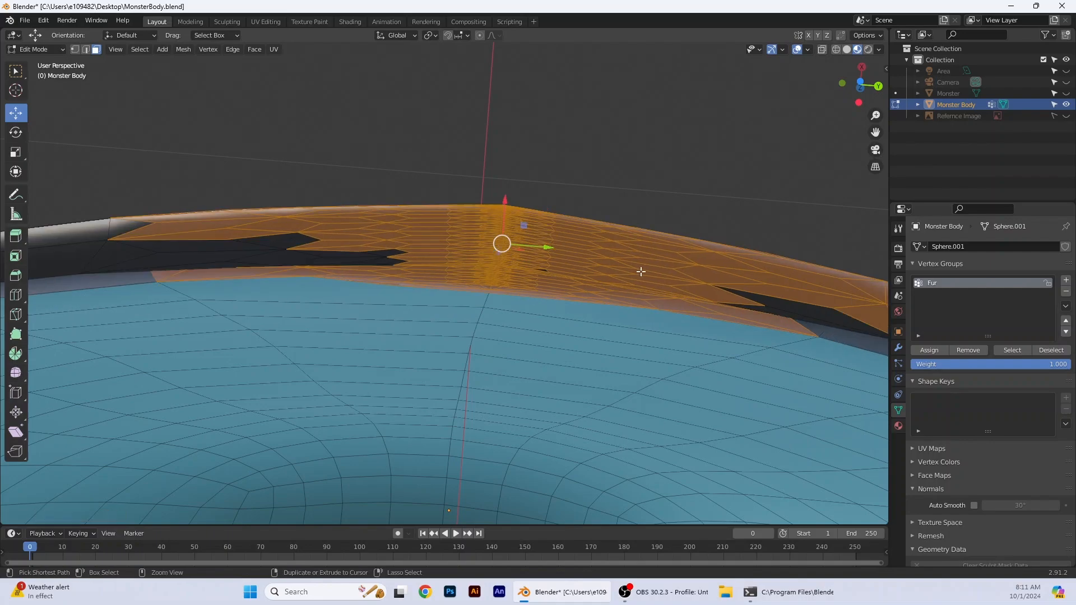
# - Activate the Select Box tool and add the unselected gaps on both inner sides of the upper lip
pyautogui.click(16, 70)
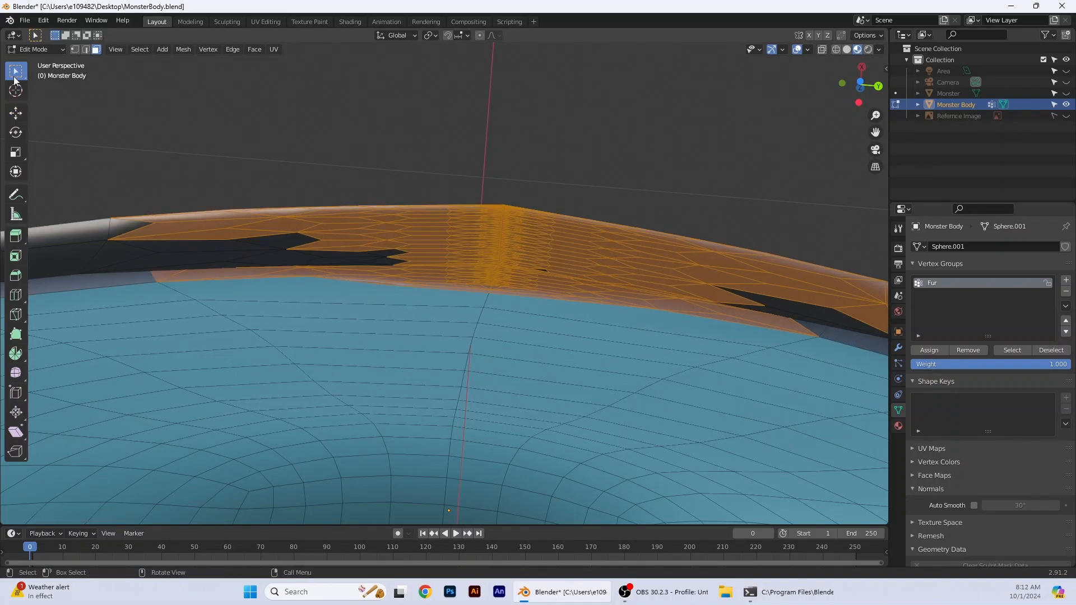
pyautogui.moveTo(590, 285); pyautogui.dragTo(488, 258)
pyautogui.keyDown('shift'); pyautogui.moveTo(449, 274); pyautogui.dragTo(150, 226); pyautogui.keyUp('shift')
pyautogui.keyDown('shift'); pyautogui.moveTo(713, 279); pyautogui.dragTo(857, 320); pyautogui.keyUp('shift')
# - Extend the lip selection outward from the centre section toward the corner of the mouth
pyautogui.moveTo(785, 314); pyautogui.dragTo(553, 291, button='middle')
pyautogui.keyDown('shift'); pyautogui.moveTo(553, 291); pyautogui.dragTo(687, 334); pyautogui.keyUp('shift')
pyautogui.moveTo(560, 302); pyautogui.dragTo(244, 329, button='middle')
pyautogui.keyDown('shift'); pyautogui.moveTo(245, 329); pyautogui.dragTo(79, 297); pyautogui.keyUp('shift')
pyautogui.moveTo(587, 303); pyautogui.dragTo(418, 202, button='middle')
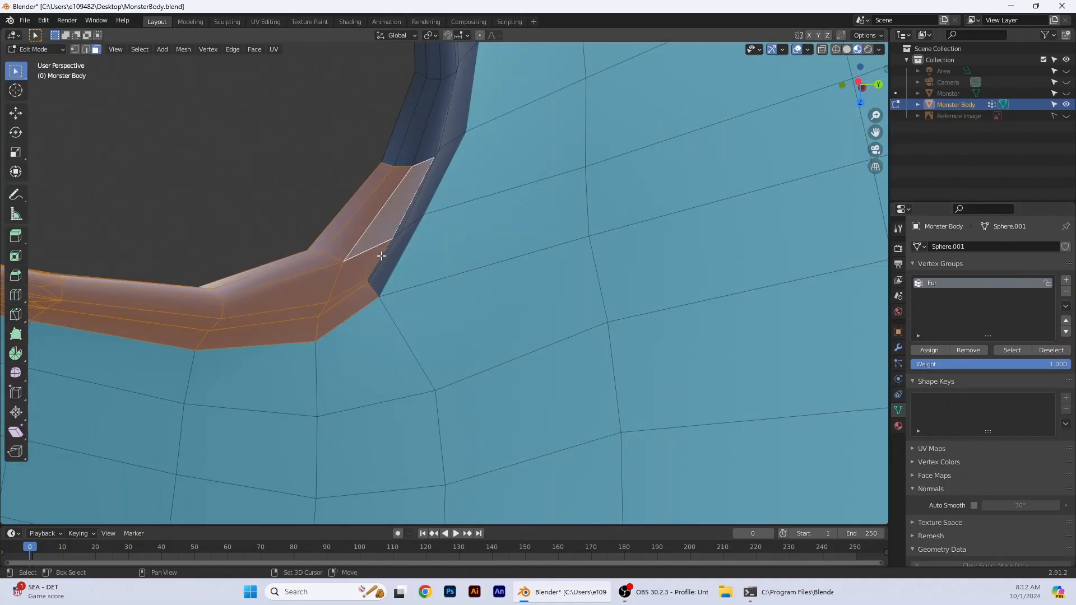
# - Extend the lip selection from the upper lip up along the mouth corner, covering all faces across the lip's thickness
pyautogui.keyDown('shift'); pyautogui.click(405, 203); pyautogui.keyUp('shift')
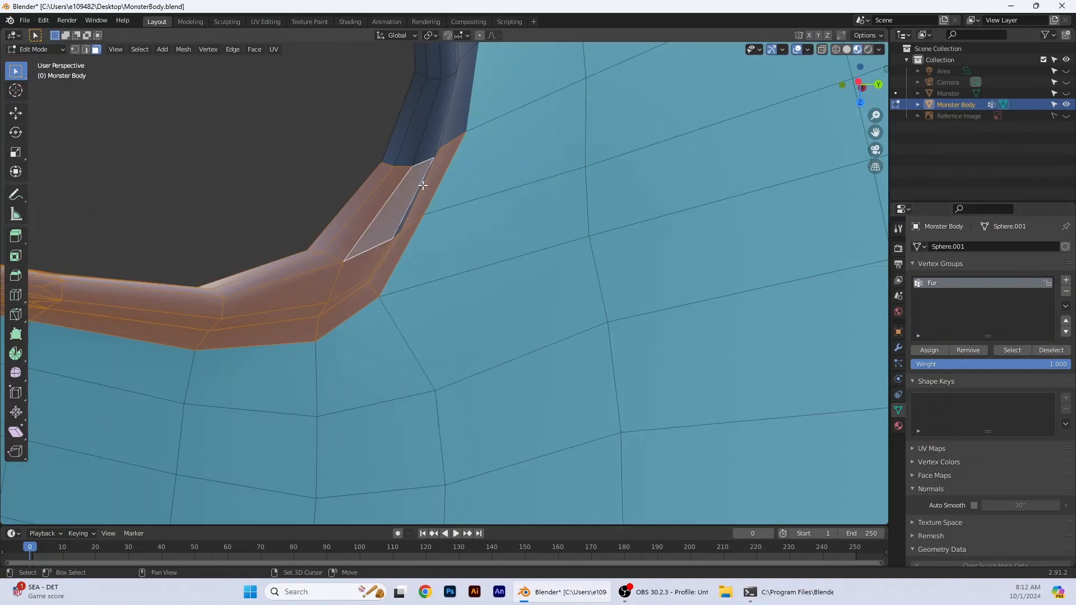
pyautogui.keyDown('shift'); pyautogui.click(422, 185); pyautogui.keyUp('shift')
pyautogui.keyDown('shift'); pyautogui.click(456, 120); pyautogui.keyUp('shift')
pyautogui.keyDown('shift'); pyautogui.click(441, 135); pyautogui.keyUp('shift')
pyautogui.keyDown('shift'); pyautogui.click(426, 135); pyautogui.keyUp('shift')
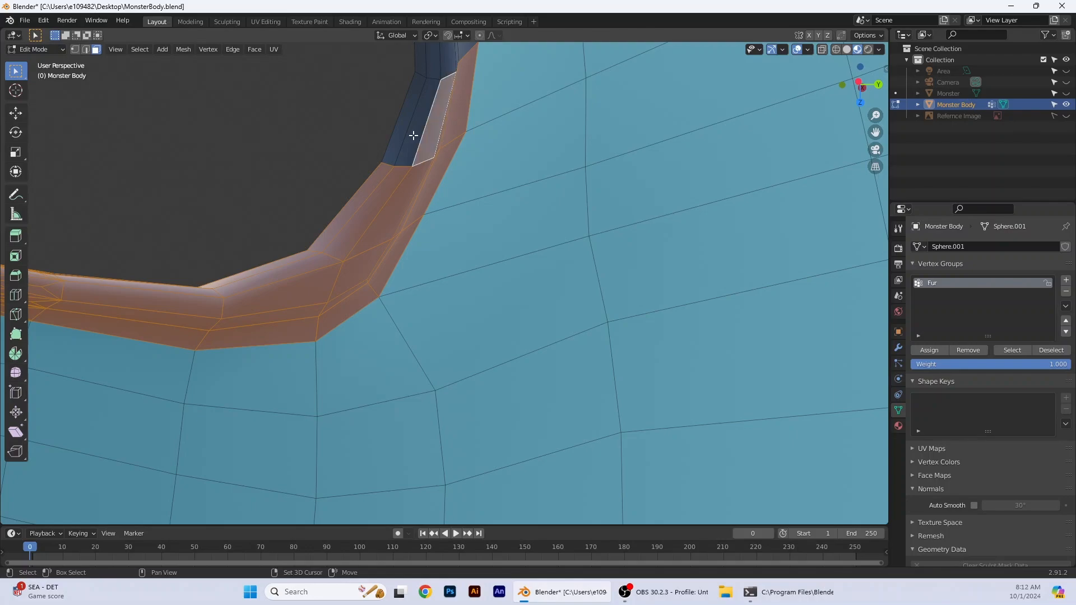
pyautogui.keyDown('shift'); pyautogui.click(402, 137); pyautogui.keyUp('shift')
pyautogui.keyDown('shift'); pyautogui.click(414, 102); pyautogui.keyUp('shift')
pyautogui.keyDown('shift'); pyautogui.click(423, 63); pyautogui.keyUp('shift')
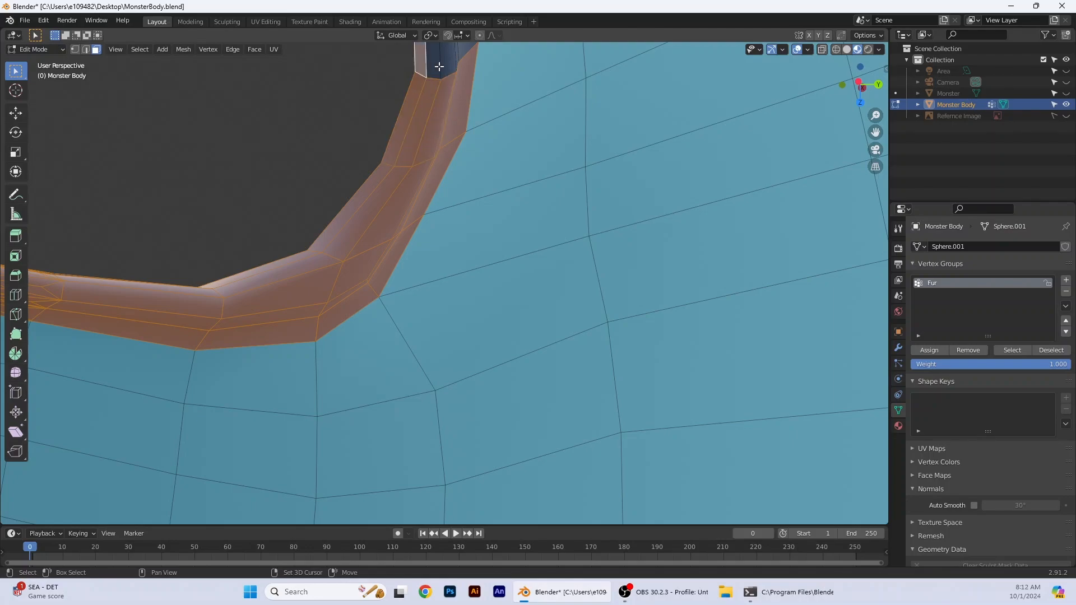
pyautogui.keyDown('shift'); pyautogui.click(437, 67); pyautogui.keyUp('shift')
pyautogui.keyDown('shift'); pyautogui.click(448, 64); pyautogui.keyUp('shift')
pyautogui.moveTo(439, 83); pyautogui.dragTo(373, 476, button='middle')
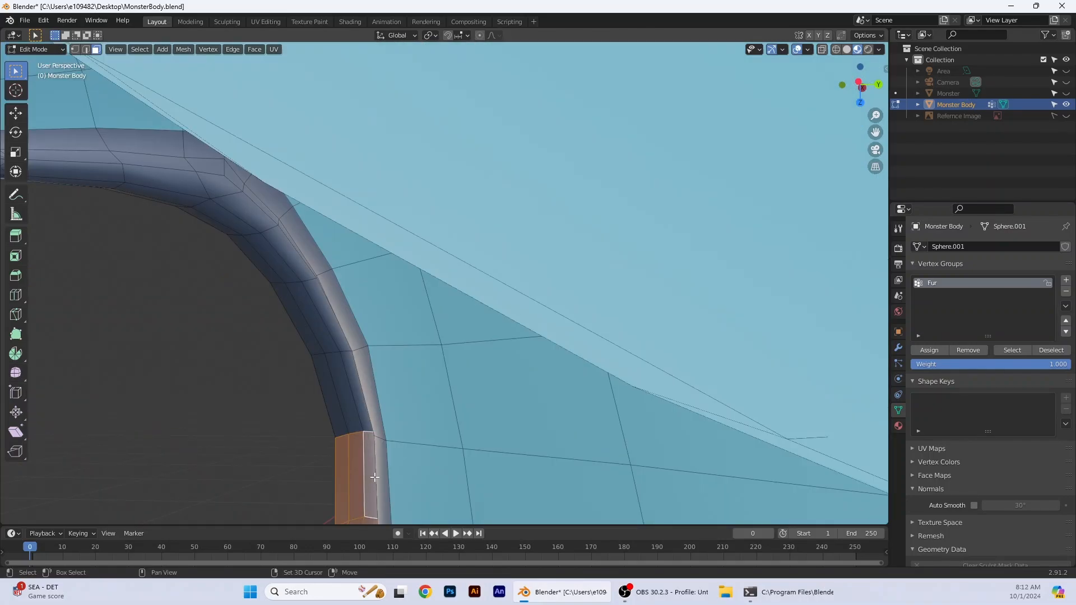
# - Continue the lip face selection around the bend of the mouth corner toward the lower lip
pyautogui.scroll(-2, 294, 418)
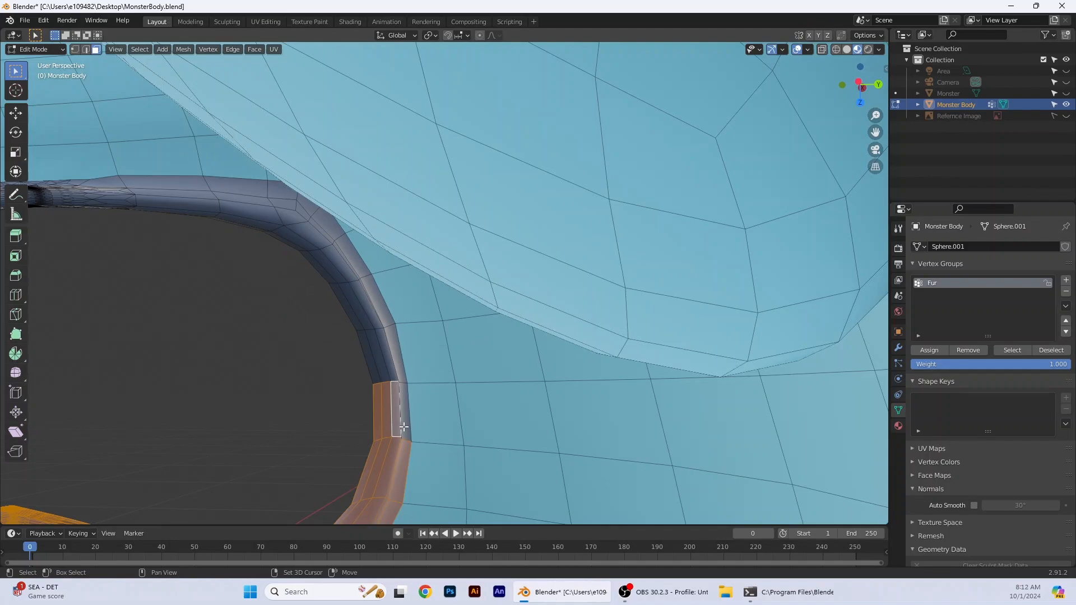
pyautogui.keyDown('shift'); pyautogui.click(390, 362); pyautogui.keyUp('shift')
pyautogui.keyDown('shift'); pyautogui.click(377, 365); pyautogui.keyUp('shift')
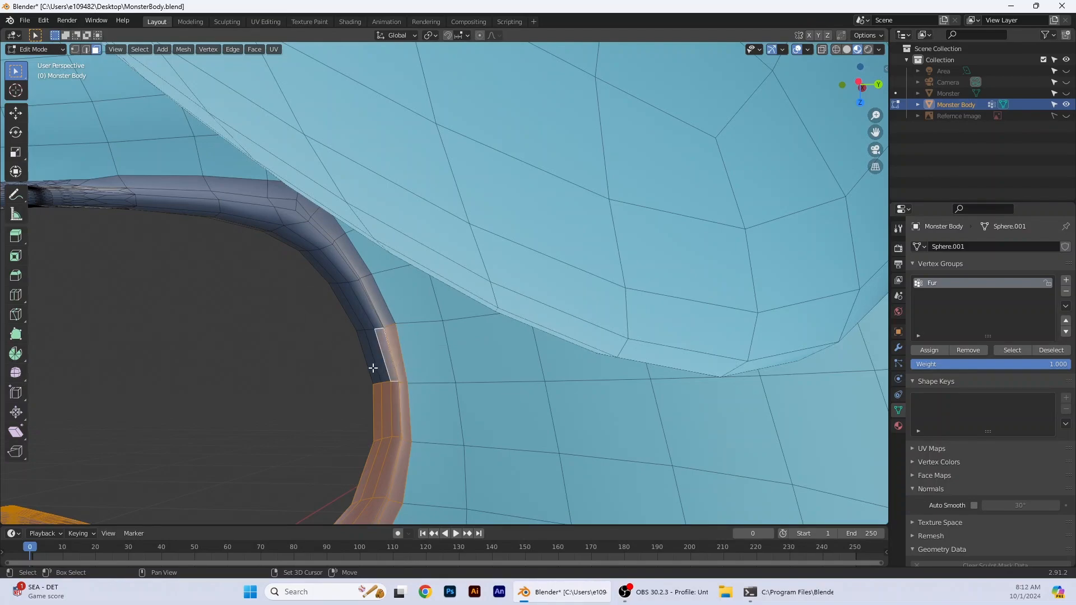
pyautogui.keyDown('shift'); pyautogui.click(374, 356); pyautogui.keyUp('shift')
pyautogui.keyDown('shift'); pyautogui.click(357, 315); pyautogui.keyUp('shift')
pyautogui.keyDown('shift'); pyautogui.click(365, 308); pyautogui.keyUp('shift')
pyautogui.keyDown('shift'); pyautogui.click(369, 302); pyautogui.keyUp('shift')
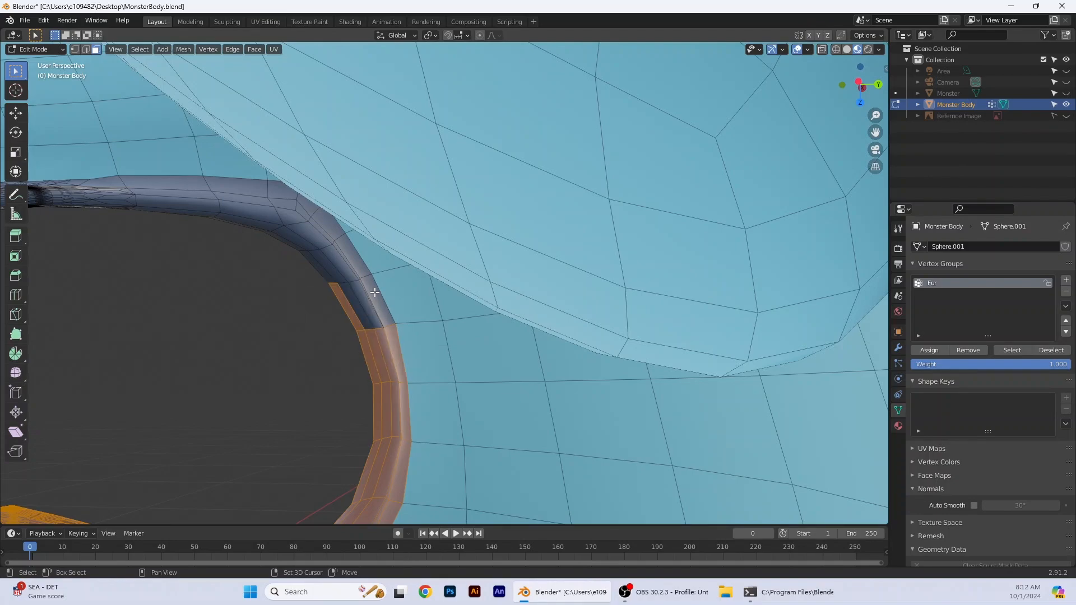
pyautogui.keyDown('shift'); pyautogui.click(373, 294); pyautogui.keyUp('shift')
pyautogui.keyDown('shift'); pyautogui.click(362, 298); pyautogui.keyUp('shift')
pyautogui.keyDown('shift'); pyautogui.click(347, 267); pyautogui.keyUp('shift')
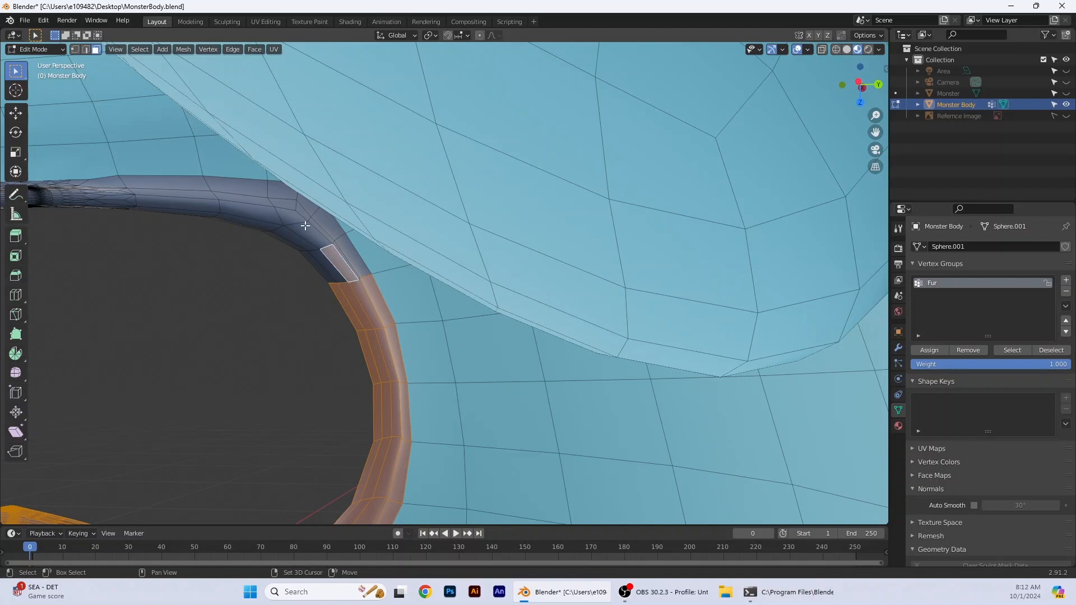
# - Box-select the lower lip faces from the mouth corner through the dense section at its centre
pyautogui.keyDown('shift'); pyautogui.moveTo(303, 225); pyautogui.dragTo(350, 331); pyautogui.keyUp('shift')
pyautogui.keyDown('shift'); pyautogui.moveTo(213, 200); pyautogui.dragTo(297, 231); pyautogui.keyUp('shift')
pyautogui.moveTo(303, 235); pyautogui.dragTo(328, 227, button='middle')
pyautogui.keyDown('shift'); pyautogui.moveTo(370, 269); pyautogui.dragTo(421, 359); pyautogui.keyUp('shift')
pyautogui.keyDown('shift'); pyautogui.click(449, 280); pyautogui.keyUp('shift')
pyautogui.keyDown('shift'); pyautogui.moveTo(208, 242); pyautogui.dragTo(538, 348, button='middle'); pyautogui.keyUp('shift')
pyautogui.scroll(5, 393, 291)
pyautogui.keyDown('shift'); pyautogui.moveTo(149, 252); pyautogui.dragTo(498, 331); pyautogui.keyUp('shift')
pyautogui.keyDown('shift'); pyautogui.moveTo(74, 250); pyautogui.dragTo(274, 309); pyautogui.keyUp('shift')
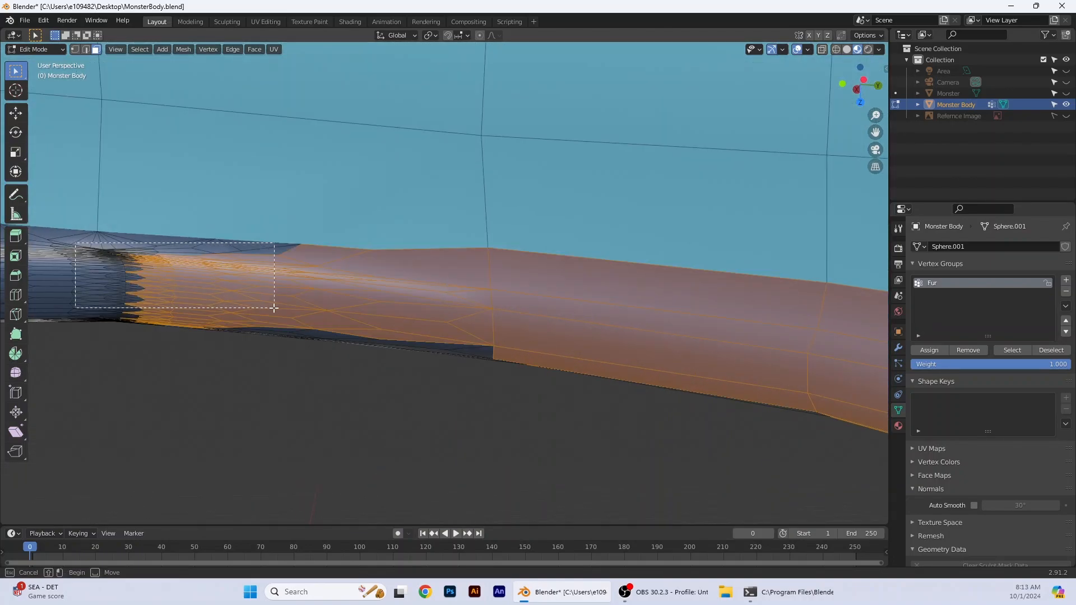
# - Add the remaining lower lip faces and the unselected gaps at the opposite mouth corner to complete the lip ring
pyautogui.keyDown('shift'); pyautogui.moveTo(274, 310); pyautogui.dragTo(733, 307, button='middle'); pyautogui.keyUp('shift')
pyautogui.keyDown('shift'); pyautogui.click(594, 239); pyautogui.keyUp('shift')
pyautogui.moveTo(597, 249); pyautogui.dragTo(662, 337, button='middle')
pyautogui.scroll(-5, 617, 359)
pyautogui.keyDown('shift'); pyautogui.click(90, 305); pyautogui.keyUp('shift')
pyautogui.keyDown('shift'); pyautogui.click(56, 362); pyautogui.keyUp('shift')
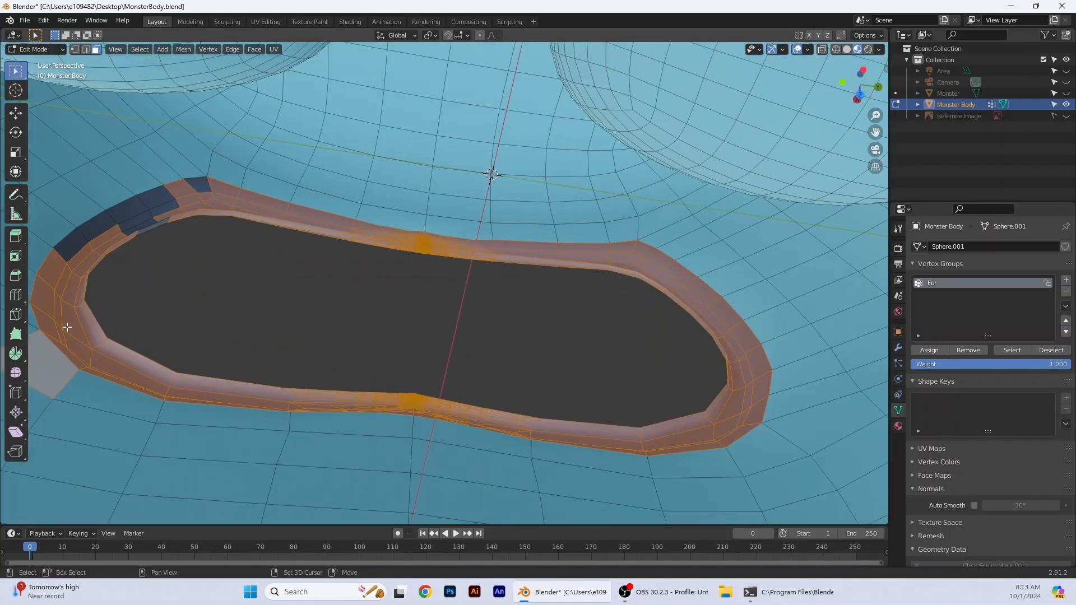
pyautogui.keyDown('shift'); pyautogui.click(107, 235); pyautogui.keyUp('shift')
pyautogui.keyDown('shift'); pyautogui.click(147, 227); pyautogui.keyUp('shift')
pyautogui.scroll(-8, 149, 228)
pyautogui.moveTo(149, 228); pyautogui.dragTo(474, 289, button='middle')
pyautogui.scroll(6, 474, 289)
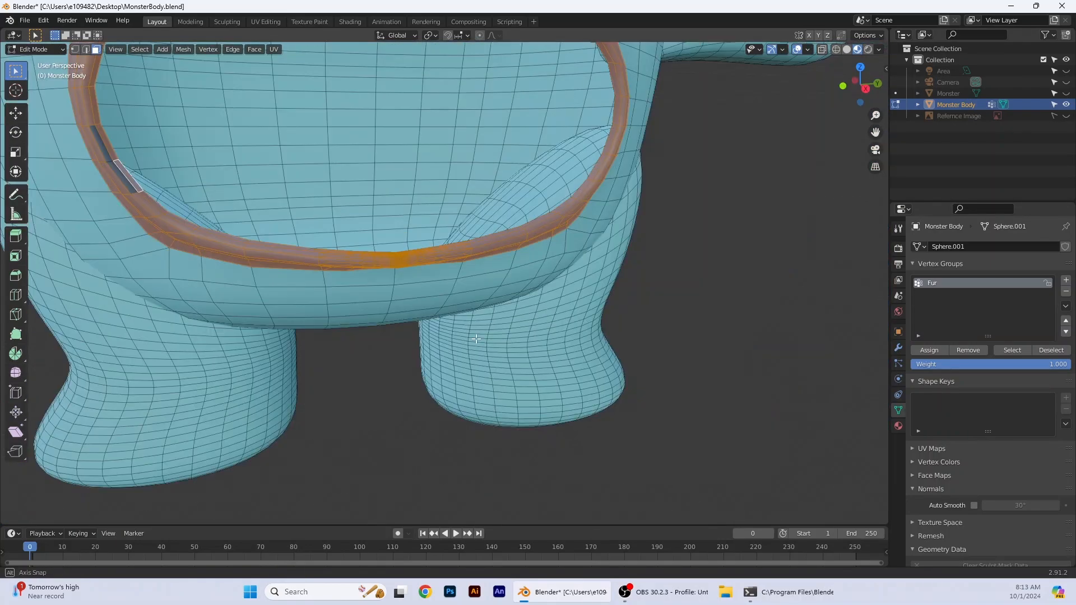
pyautogui.scroll(1, 381, 314)
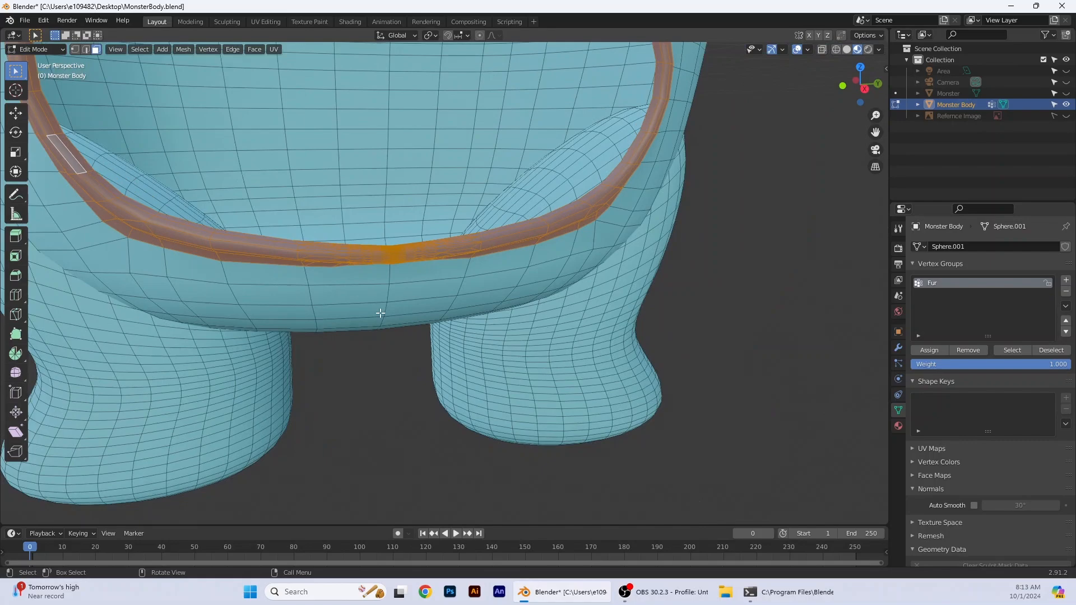
# - Box-select the faces of the leg end that bulges into the body behind the mouth
pyautogui.scroll(-3, 380, 313)
pyautogui.moveTo(381, 313); pyautogui.dragTo(252, 336, button='middle')
pyautogui.scroll(4, 547, 221)
pyautogui.moveTo(546, 221); pyautogui.dragTo(538, 200, button='middle')
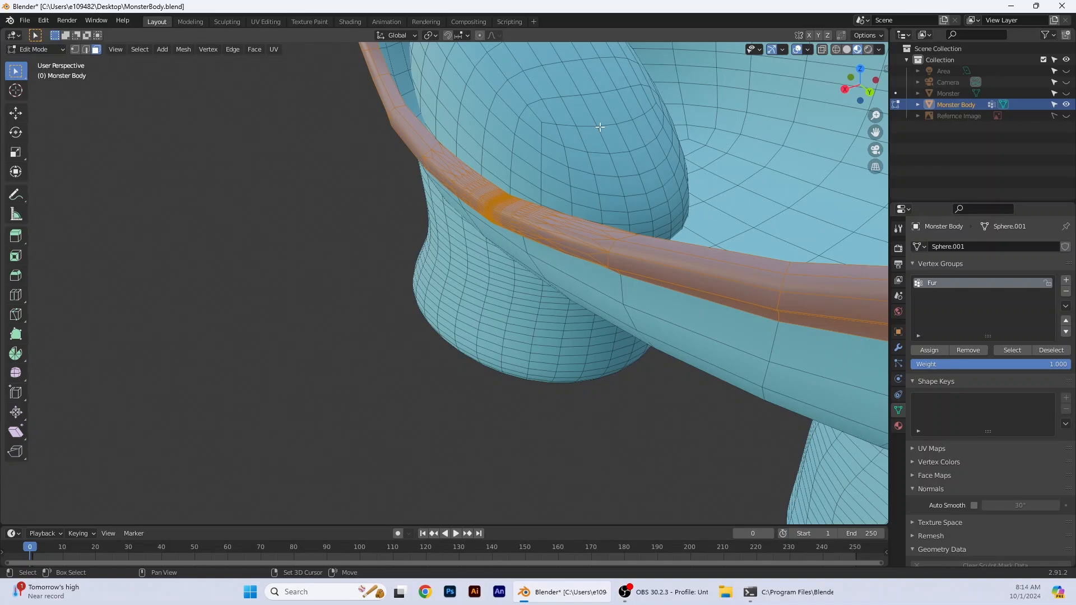
pyautogui.keyDown('shift'); pyautogui.moveTo(600, 127); pyautogui.dragTo(260, 461, button='middle'); pyautogui.keyUp('shift')
pyautogui.keyDown('shift'); pyautogui.moveTo(310, 101); pyautogui.dragTo(443, 283); pyautogui.keyUp('shift')
pyautogui.keyDown('shift'); pyautogui.moveTo(343, 293); pyautogui.dragTo(469, 370); pyautogui.keyUp('shift')
pyautogui.keyDown('shift'); pyautogui.moveTo(522, 359); pyautogui.dragTo(471, 233); pyautogui.keyUp('shift')
pyautogui.keyDown('shift'); pyautogui.moveTo(486, 215); pyautogui.dragTo(457, 130); pyautogui.keyUp('shift')
pyautogui.keyDown('shift'); pyautogui.click(402, 372); pyautogui.keyUp('shift')
pyautogui.keyDown('shift'); pyautogui.click(397, 382); pyautogui.keyUp('shift')
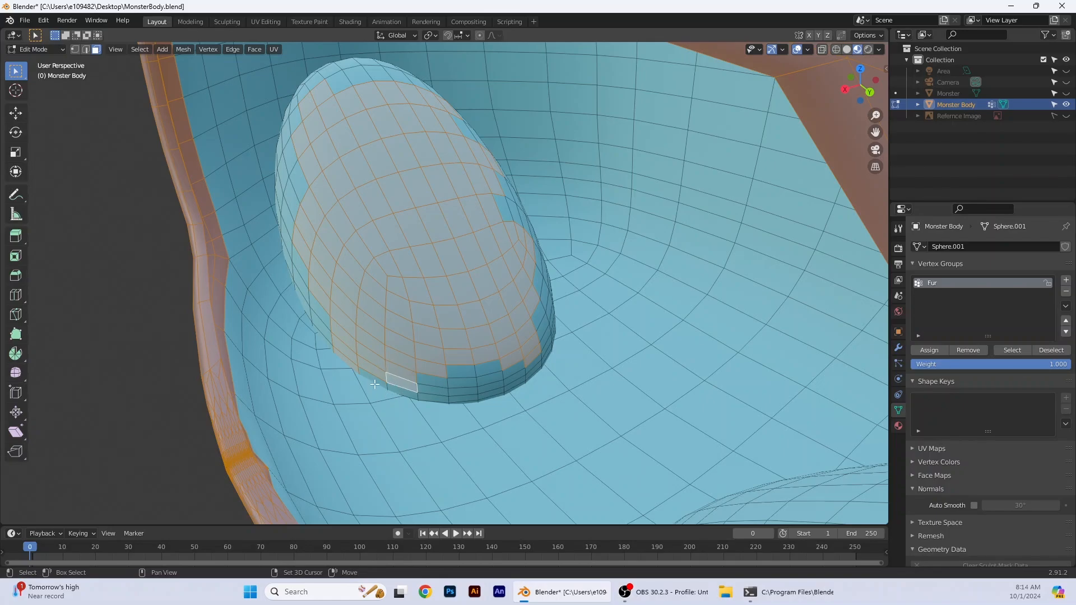
# - Extend the selection on that leg's hidden end to the faces along its lower and side edges
pyautogui.moveTo(364, 370); pyautogui.dragTo(437, 245, button='middle')
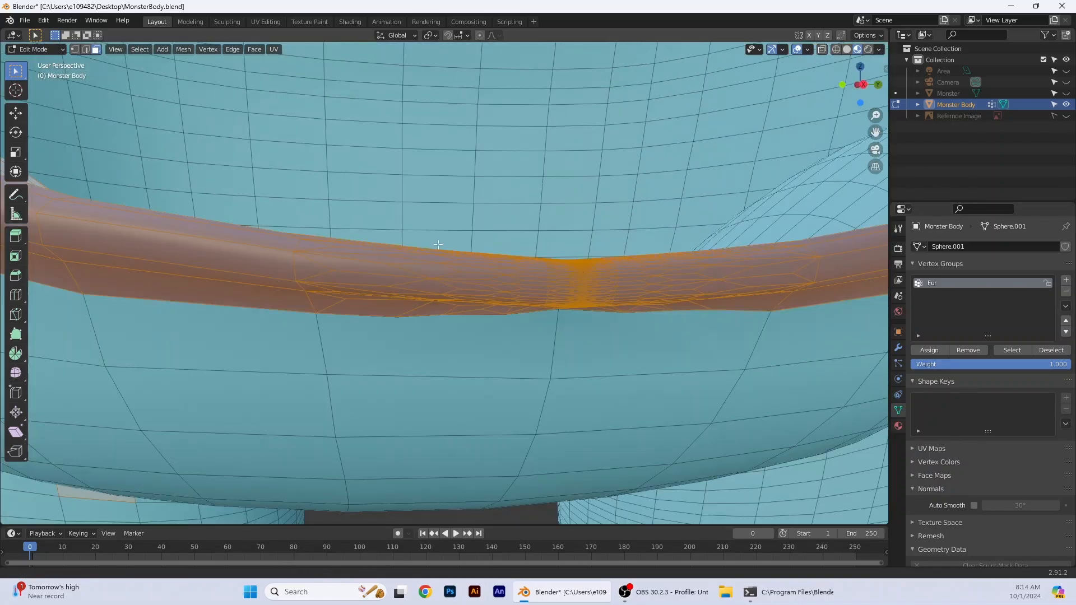
pyautogui.moveTo(489, 162); pyautogui.dragTo(222, 300, button='middle')
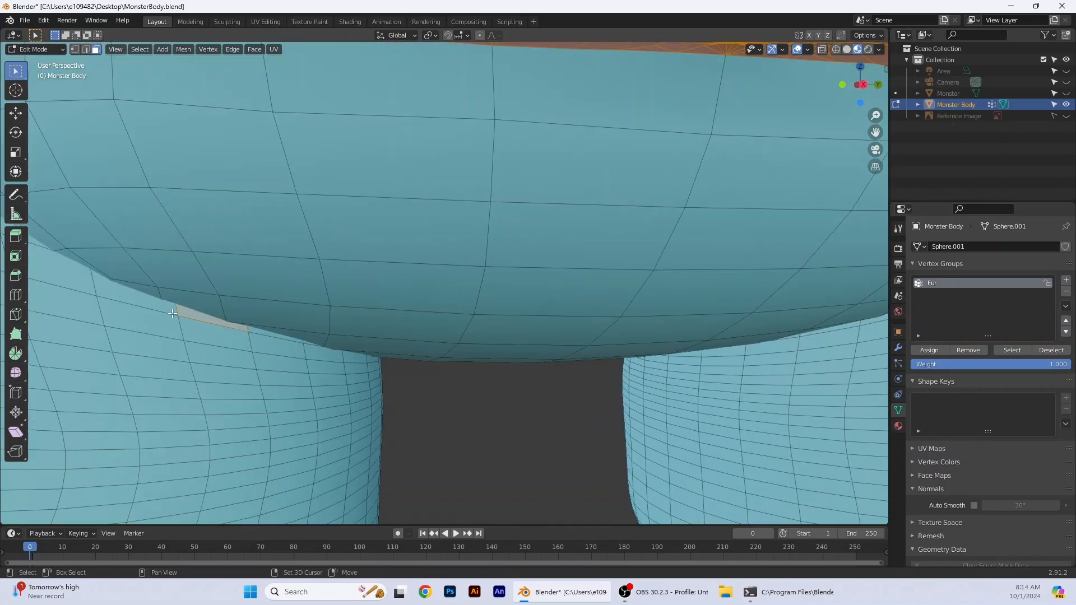
pyautogui.moveTo(419, 227); pyautogui.dragTo(497, 172, button='middle')
pyautogui.keyDown('shift'); pyautogui.click(498, 187); pyautogui.keyUp('shift')
pyautogui.keyDown('shift'); pyautogui.moveTo(545, 200); pyautogui.dragTo(594, 151); pyautogui.keyUp('shift')
pyautogui.moveTo(594, 151); pyautogui.dragTo(430, 231, button='middle')
pyautogui.keyDown('shift'); pyautogui.moveTo(430, 231); pyautogui.dragTo(701, 350); pyautogui.keyUp('shift')
pyautogui.keyDown('shift'); pyautogui.click(560, 148); pyautogui.keyUp('shift')
# - Add the unselected faces on the rear side of the same leg end inside the body
pyautogui.moveTo(746, 215); pyautogui.dragTo(664, 365, button='middle')
pyautogui.keyDown('shift'); pyautogui.moveTo(664, 314); pyautogui.dragTo(726, 426); pyautogui.keyUp('shift')
pyautogui.keyDown('shift'); pyautogui.click(735, 342); pyautogui.keyUp('shift')
pyautogui.moveTo(734, 342); pyautogui.dragTo(591, 226, button='middle')
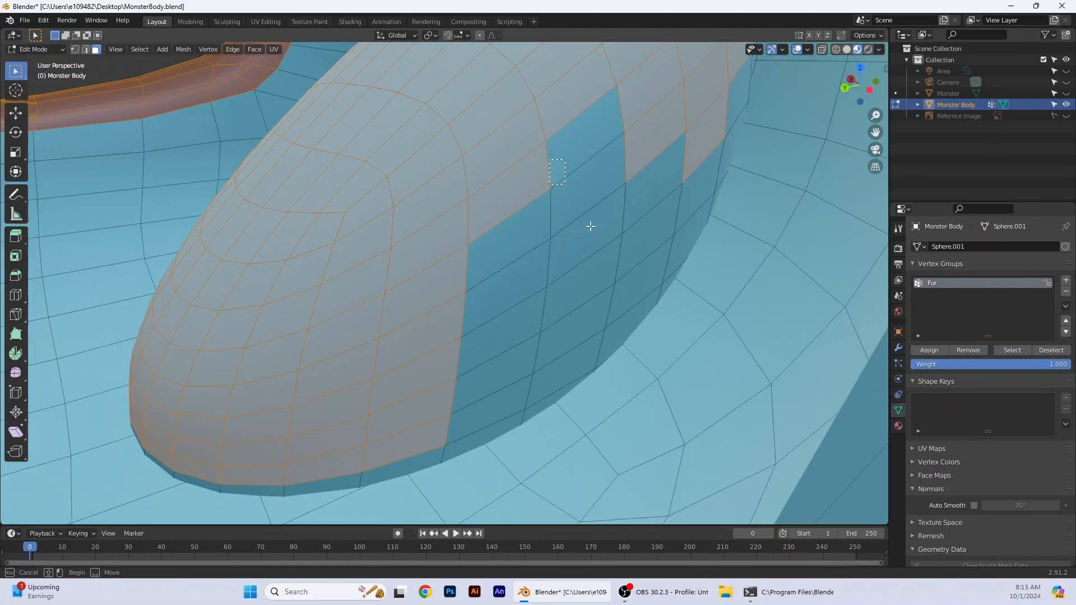
pyautogui.keyDown('shift'); pyautogui.moveTo(617, 169); pyautogui.dragTo(504, 336); pyautogui.keyUp('shift')
pyautogui.keyDown('shift'); pyautogui.click(701, 196); pyautogui.keyUp('shift')
pyautogui.keyDown('shift'); pyautogui.click(723, 135); pyautogui.keyUp('shift')
# - Deselect the stray body wall face and add the missing faces on the arm end inside the body
pyautogui.moveTo(723, 134); pyautogui.dragTo(594, 297, button='middle')
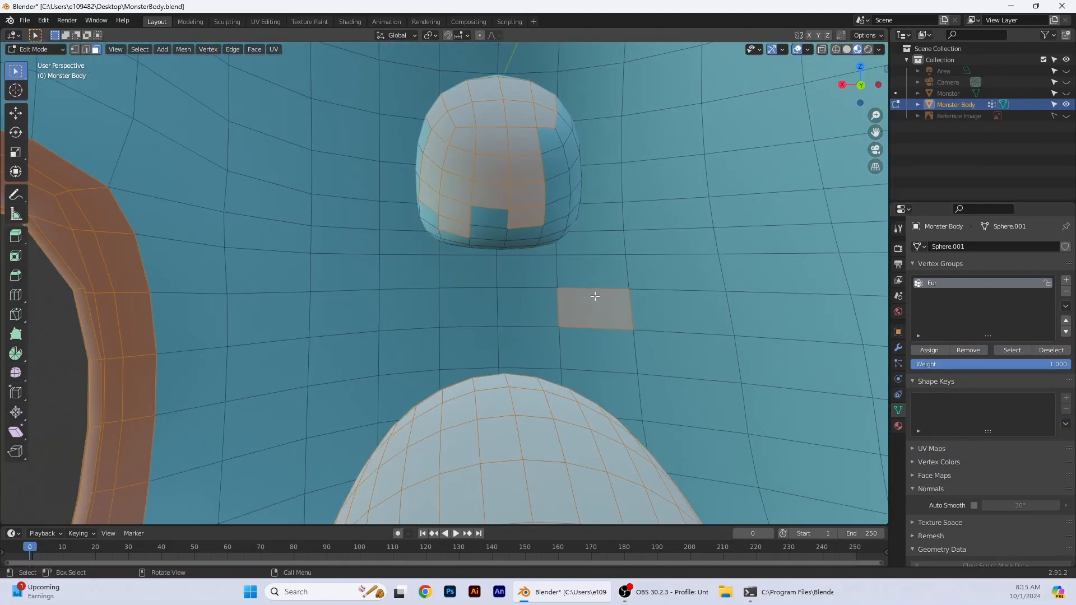
pyautogui.keyDown('shift'); pyautogui.click(593, 297); pyautogui.keyUp('shift')
pyautogui.keyDown('shift'); pyautogui.moveTo(589, 101); pyautogui.dragTo(541, 224); pyautogui.keyUp('shift')
pyautogui.keyDown('shift'); pyautogui.click(555, 163); pyautogui.keyUp('shift')
pyautogui.keyDown('shift'); pyautogui.click(539, 180); pyautogui.keyUp('shift')
# - Box-select the faces of the opposite leg's end inside the body, including its lower rim and outer edge
pyautogui.moveTo(560, 202); pyautogui.dragTo(551, 295, button='middle')
pyautogui.scroll(4, 552, 295)
pyautogui.keyDown('shift'); pyautogui.click(661, 123); pyautogui.keyUp('shift')
pyautogui.keyDown('shift'); pyautogui.moveTo(801, 112); pyautogui.dragTo(625, 403); pyautogui.keyUp('shift')
pyautogui.keyDown('shift'); pyautogui.moveTo(493, 191); pyautogui.dragTo(695, 443); pyautogui.keyUp('shift')
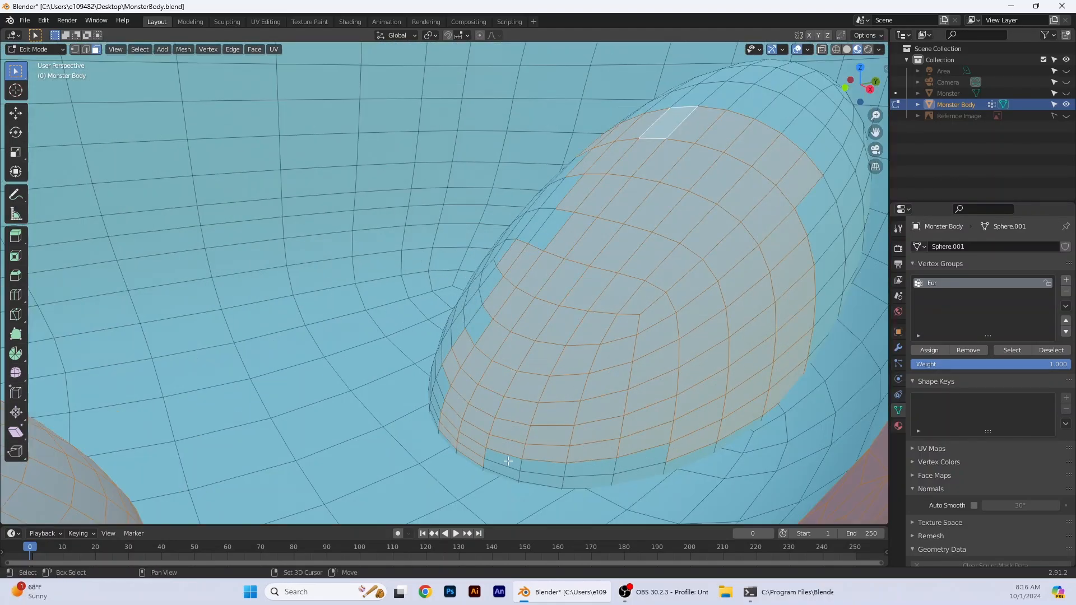
pyautogui.keyDown('shift'); pyautogui.click(642, 468); pyautogui.keyUp('shift')
pyautogui.keyDown('shift'); pyautogui.click(828, 263); pyautogui.keyUp('shift')
pyautogui.keyDown('shift'); pyautogui.click(816, 205); pyautogui.keyUp('shift')
pyautogui.keyDown('shift'); pyautogui.moveTo(740, 78); pyautogui.dragTo(824, 182); pyautogui.keyUp('shift')
# - Add the unselected faces along the far side and upper part of the opposite leg's inner end
pyautogui.moveTo(673, 235); pyautogui.dragTo(746, 236, button='middle')
pyautogui.keyDown('shift'); pyautogui.moveTo(460, 157); pyautogui.dragTo(336, 443); pyautogui.keyUp('shift')
pyautogui.keyDown('shift'); pyautogui.click(348, 360); pyautogui.keyUp('shift')
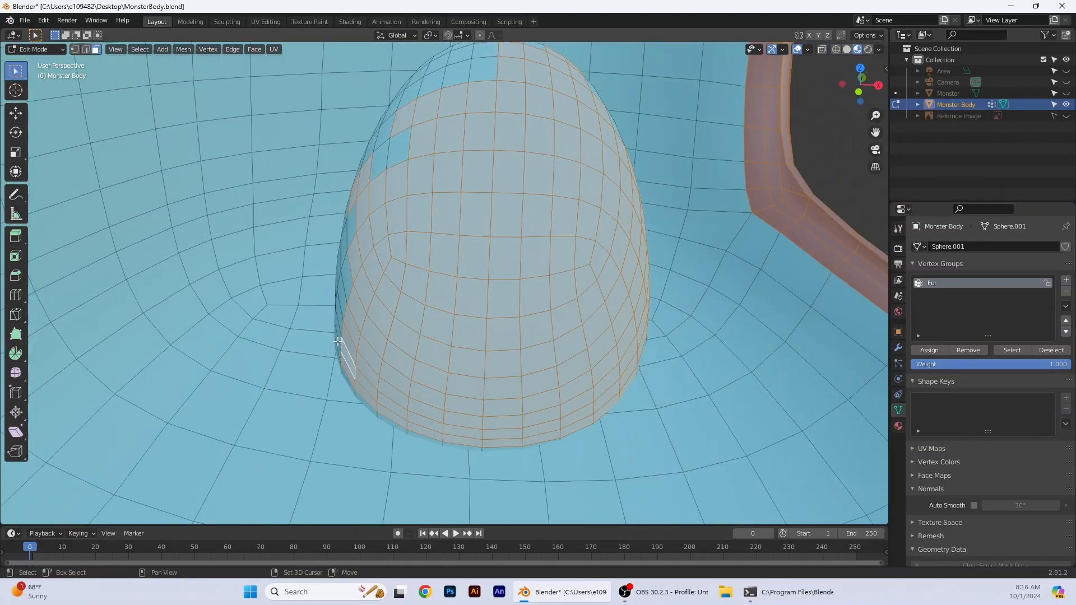
pyautogui.keyDown('shift'); pyautogui.moveTo(482, 68); pyautogui.dragTo(364, 168); pyautogui.keyUp('shift')
pyautogui.keyDown('shift'); pyautogui.click(362, 143); pyautogui.keyUp('shift')
# - Fill the last unselected gaps along the side and top edge of the opposite leg's inner end
pyautogui.moveTo(459, 308); pyautogui.dragTo(536, 315, button='middle')
pyautogui.keyDown('shift'); pyautogui.moveTo(263, 405); pyautogui.dragTo(188, 206); pyautogui.keyUp('shift')
pyautogui.keyDown('shift'); pyautogui.click(199, 223); pyautogui.keyUp('shift')
pyautogui.keyDown('shift'); pyautogui.click(207, 137); pyautogui.keyUp('shift')
pyautogui.keyDown('shift'); pyautogui.click(223, 101); pyautogui.keyUp('shift')
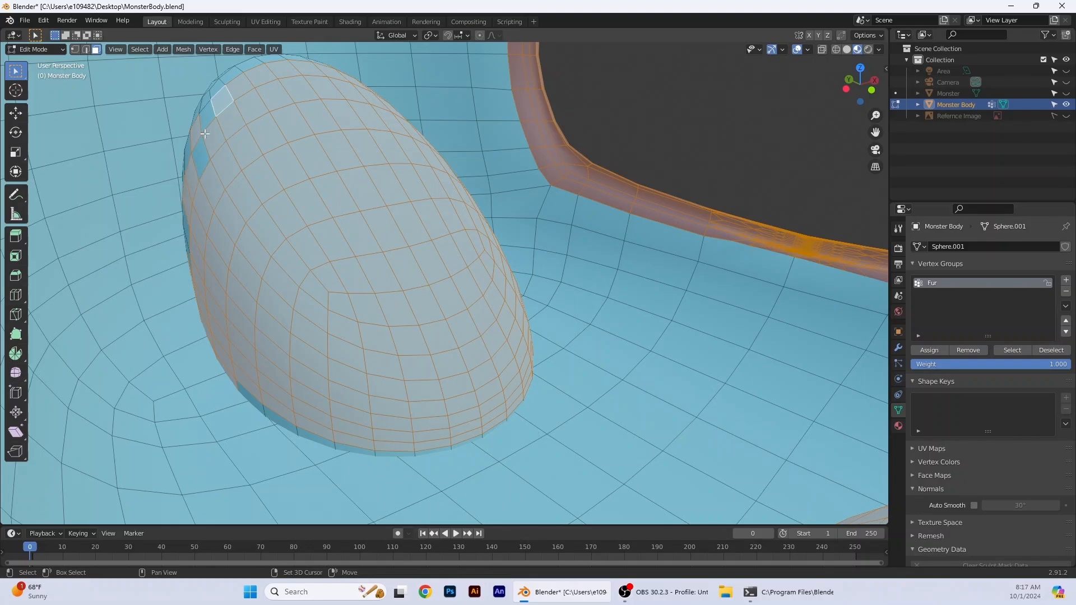
pyautogui.moveTo(223, 101); pyautogui.dragTo(211, 145, button='middle')
pyautogui.keyDown('shift'); pyautogui.click(199, 155); pyautogui.keyUp('shift')
pyautogui.keyDown('shift'); pyautogui.moveTo(215, 125); pyautogui.dragTo(252, 140); pyautogui.keyUp('shift')
pyautogui.moveTo(252, 140); pyautogui.dragTo(341, 211, button='middle')
# - Touch up the face selection along the seam where the leg meets the body
pyautogui.keyDown('ctrl'); pyautogui.keyDown('shift'); pyautogui.click(475, 221); pyautogui.keyUp('shift'); pyautogui.keyUp('ctrl')
pyautogui.moveTo(376, 302); pyautogui.dragTo(561, 300, button='middle')
pyautogui.keyDown('ctrl'); pyautogui.keyDown('shift'); pyautogui.click(392, 280); pyautogui.keyUp('shift'); pyautogui.keyUp('ctrl')
pyautogui.moveTo(428, 403); pyautogui.dragTo(479, 268, button='middle')
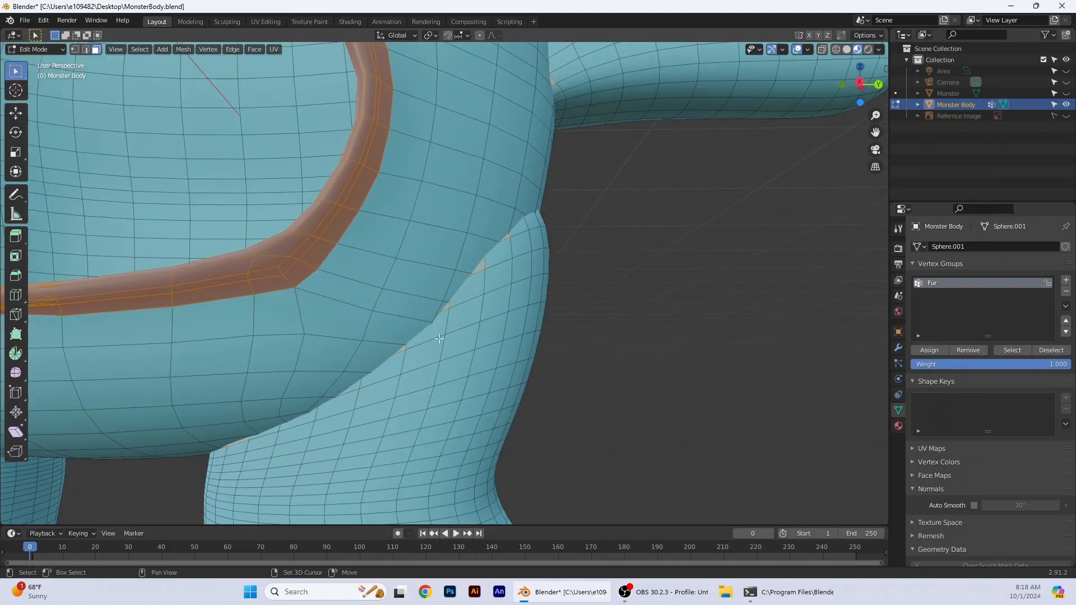
pyautogui.keyDown('shift'); pyautogui.click(479, 268); pyautogui.keyUp('shift')
# - Invert the face selection and assign it to the Fur vertex group
pyautogui.moveTo(233, 439); pyautogui.dragTo(605, 308, button='middle')
pyautogui.scroll(-6, 604, 291)
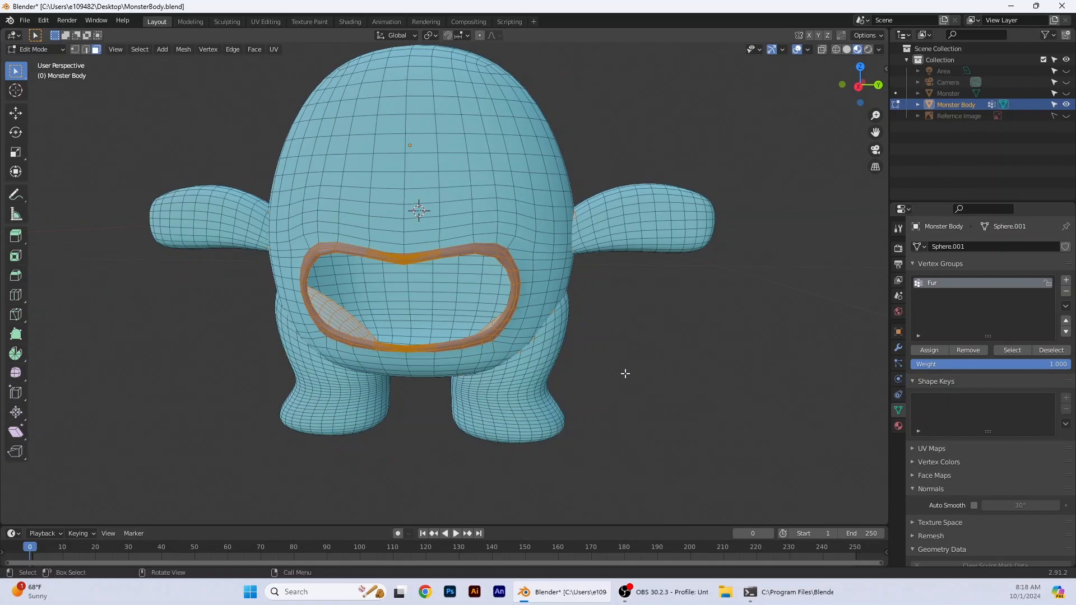
pyautogui.scroll(3, 625, 373)
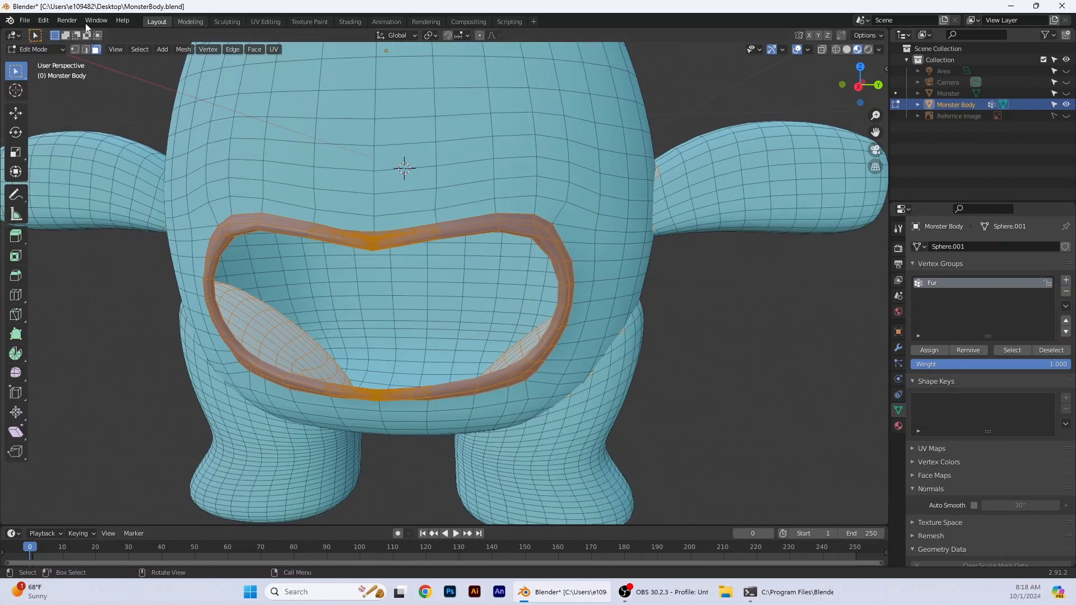
pyautogui.click(141, 50)
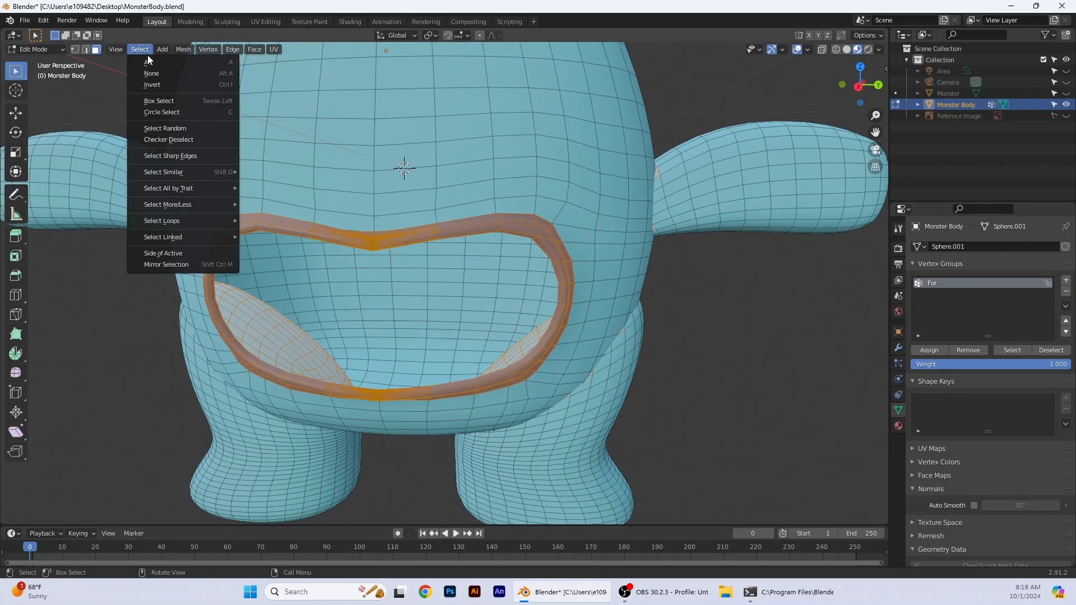
pyautogui.click(174, 84)
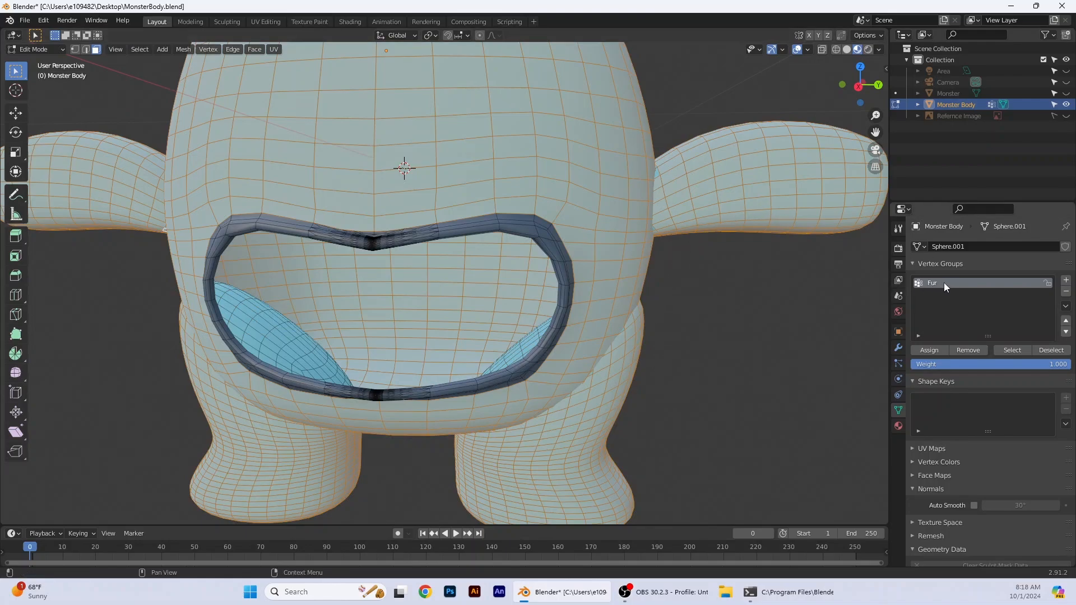
pyautogui.click(929, 351)
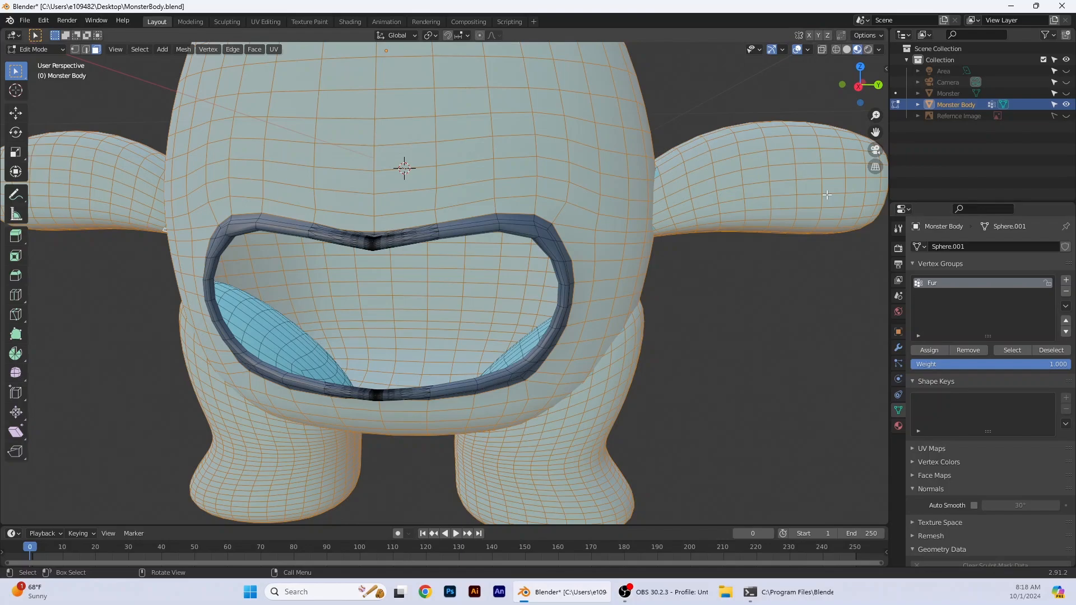
# - Check the Fur vertex group by clearing the selection, selecting the group's faces and clearing the selection again
pyautogui.click(823, 316)
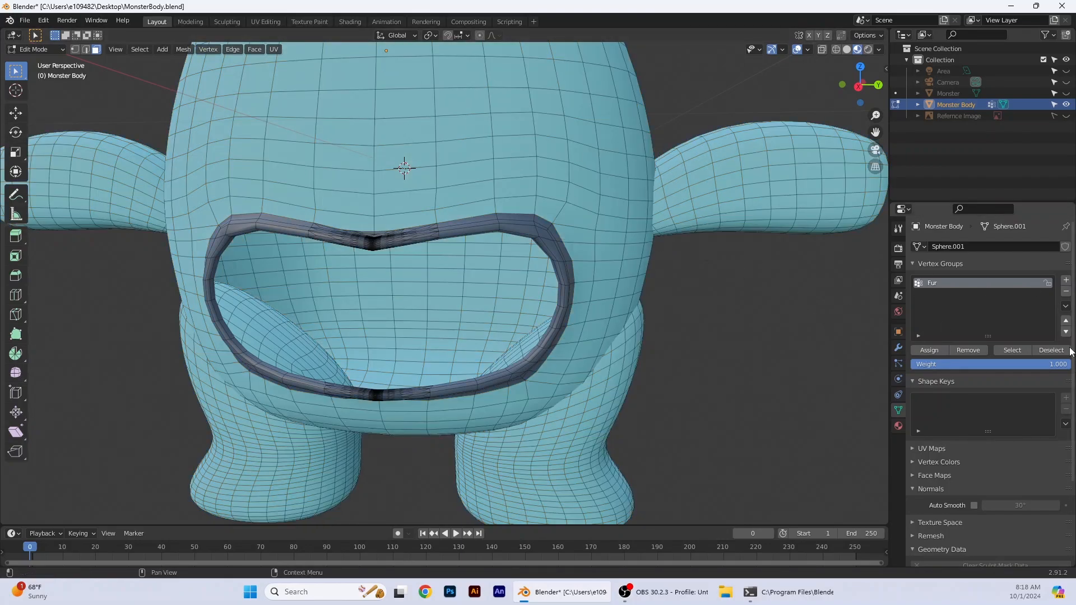
pyautogui.click(1014, 350)
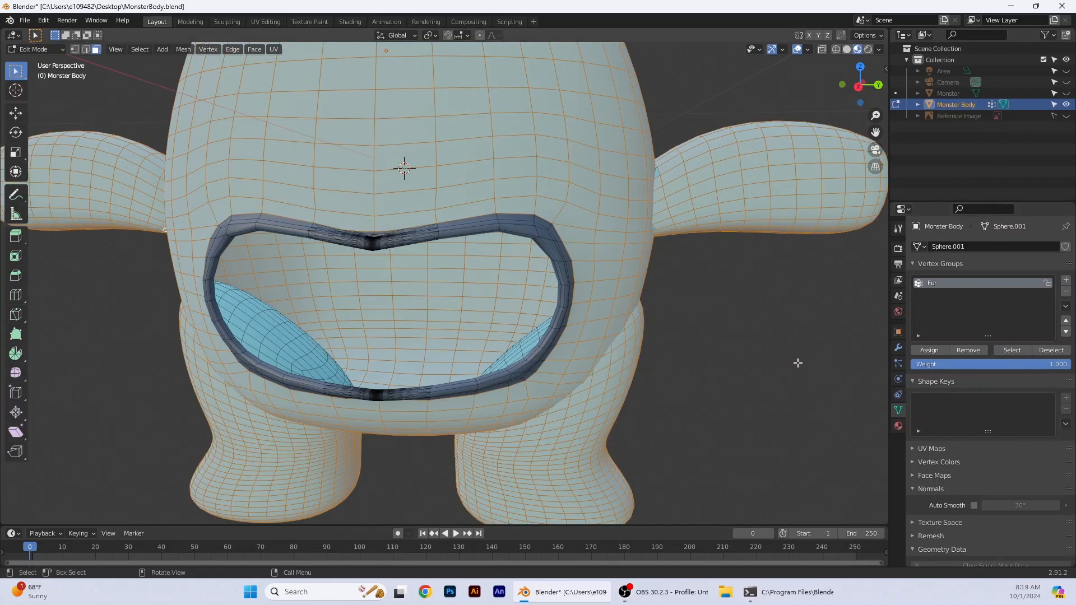
pyautogui.click(130, 88)
# - Return to Object Mode, add a Hair particle system to Monster Body and display it in Solid viewport shading
pyautogui.click(44, 53)
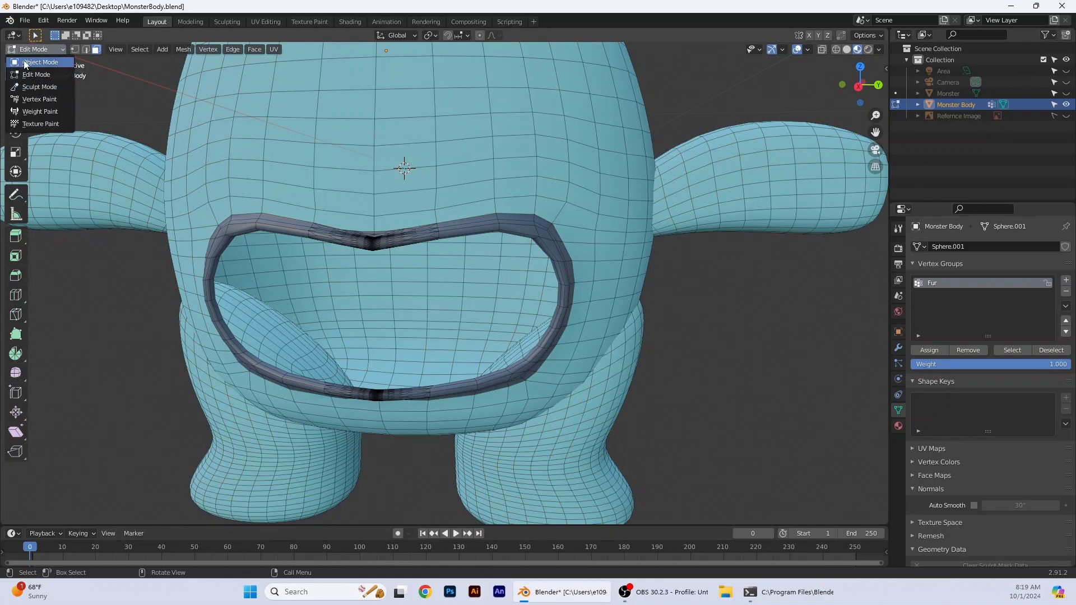
pyautogui.click(29, 61)
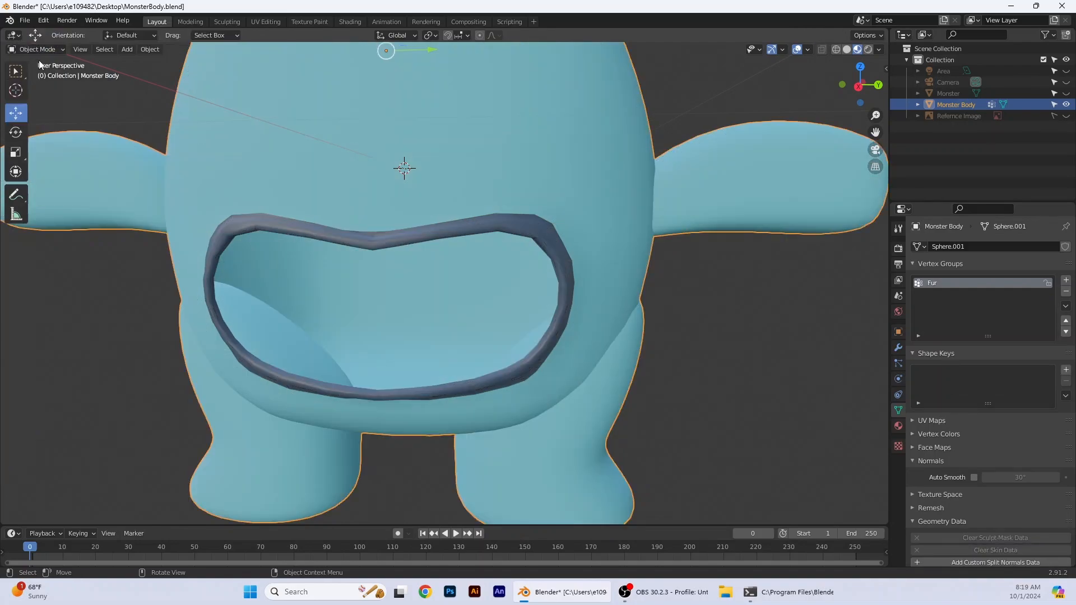
pyautogui.click(900, 364)
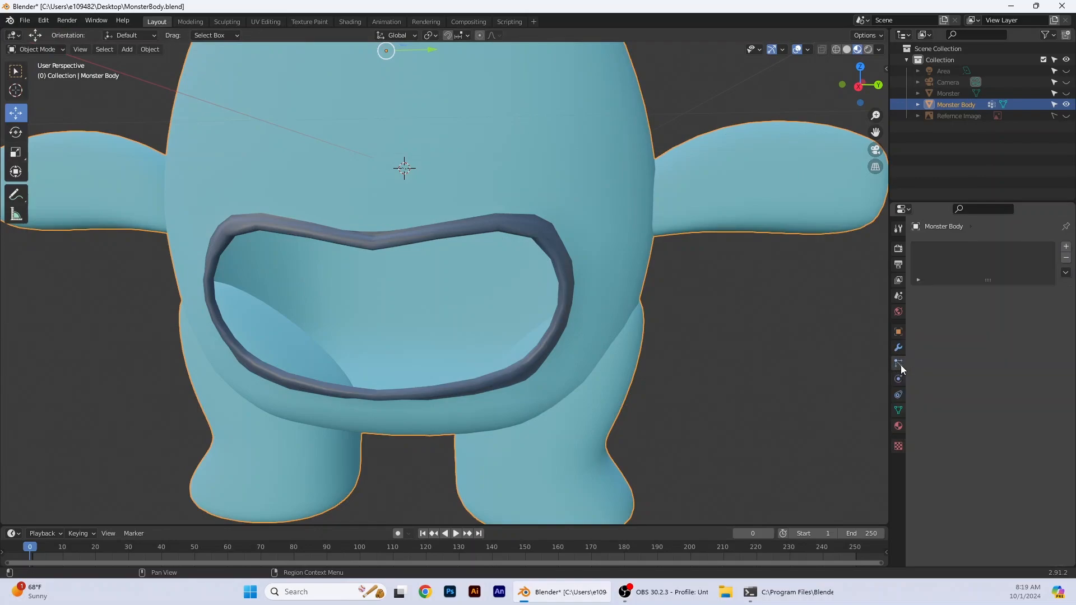
pyautogui.click(1067, 247)
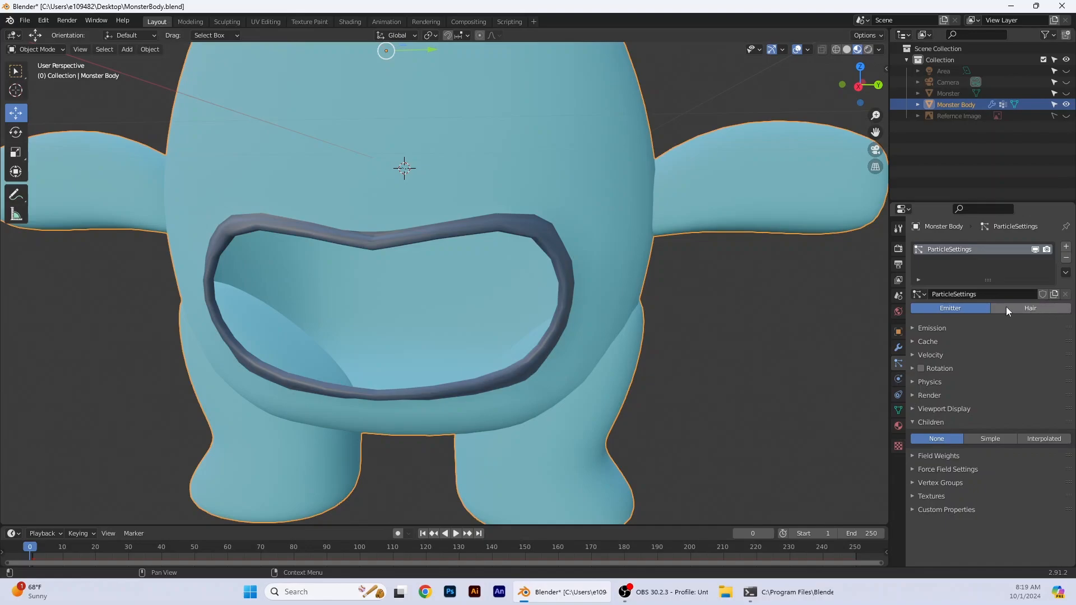
pyautogui.click(1031, 308)
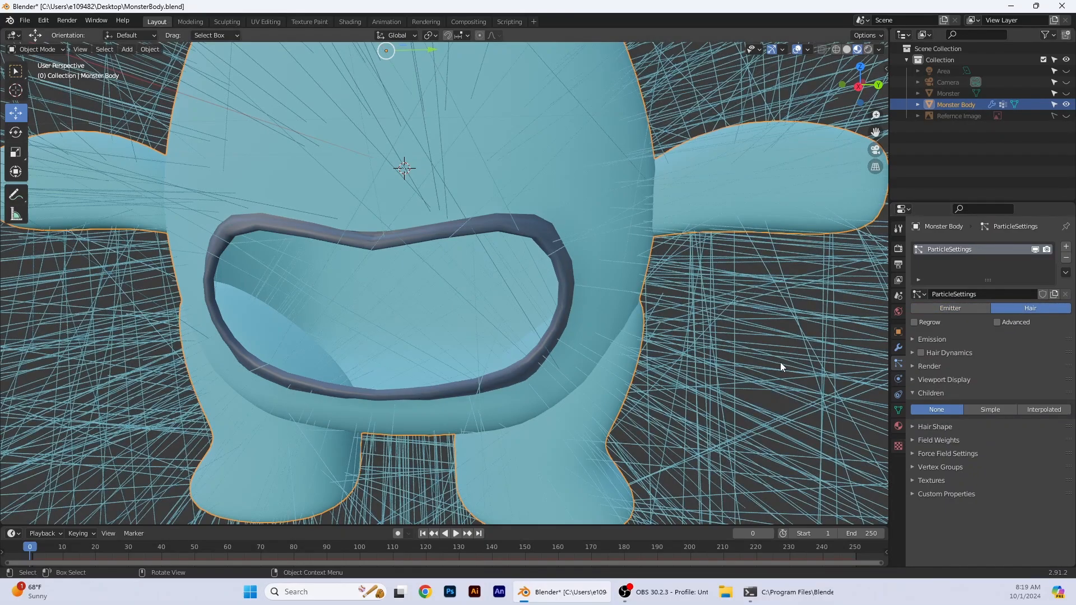
pyautogui.scroll(-5, 785, 349)
pyautogui.click(847, 50)
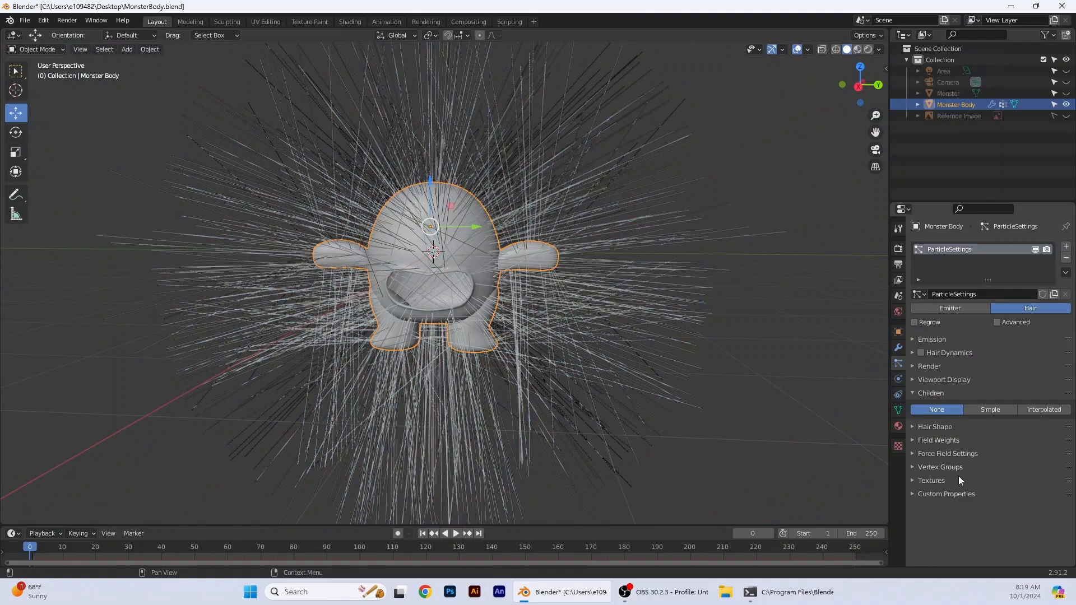
# - Restrict the hair density to the Fur vertex group and check the lips and body from several angles
pyautogui.click(937, 468)
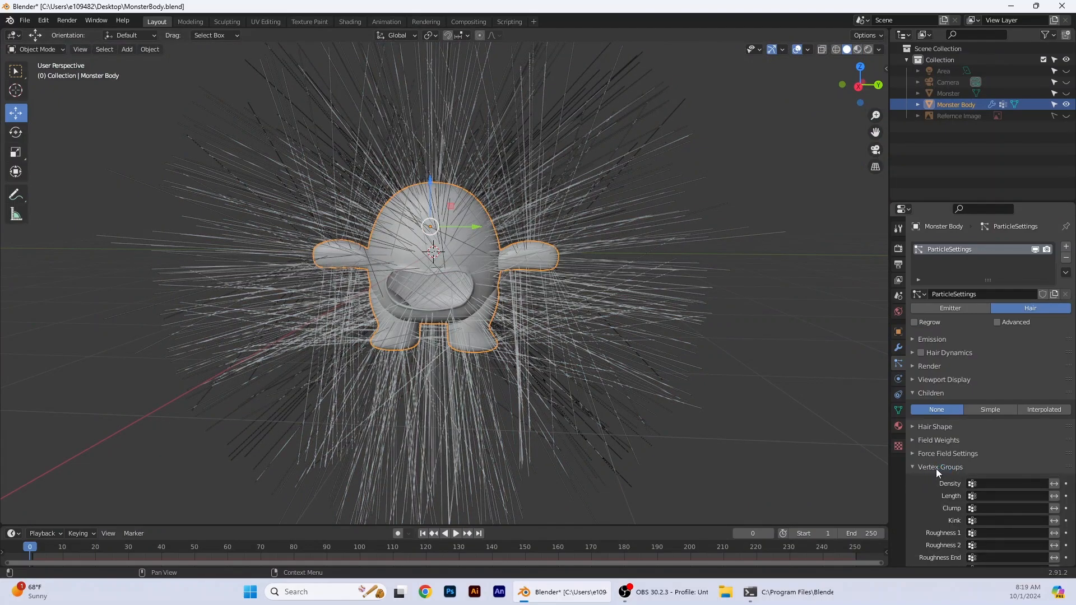
pyautogui.scroll(-2, 935, 487)
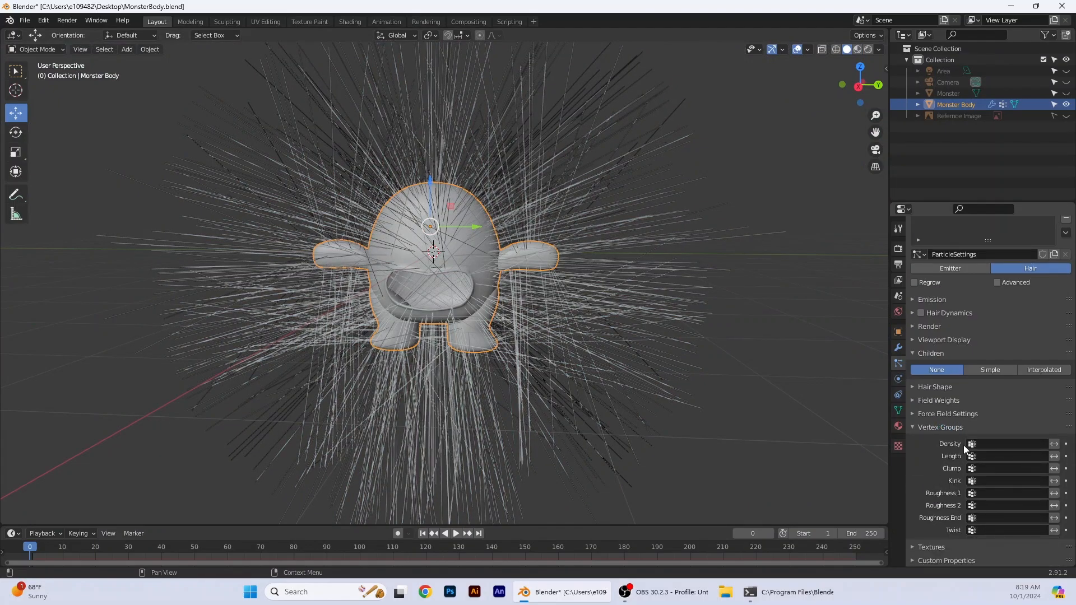
pyautogui.click(1004, 445)
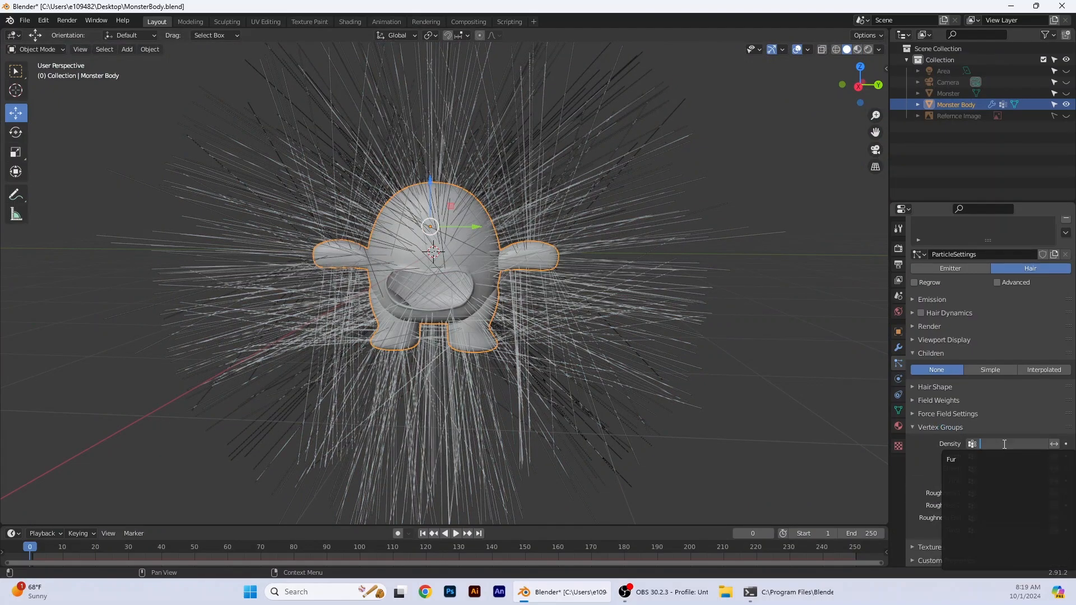
pyautogui.click(958, 466)
pyautogui.scroll(7, 557, 390)
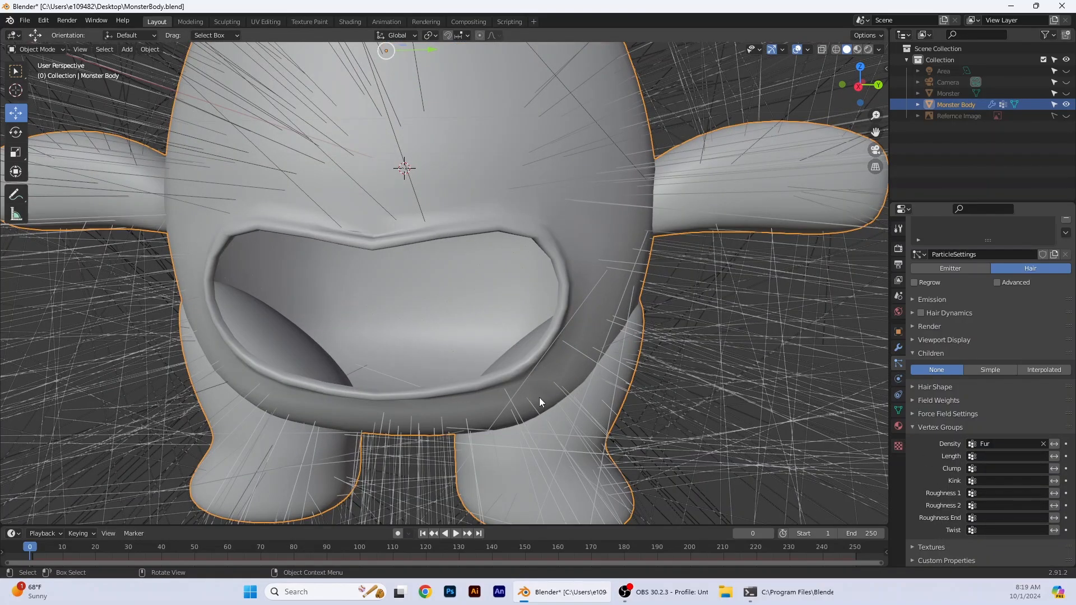
pyautogui.scroll(-3, 588, 370)
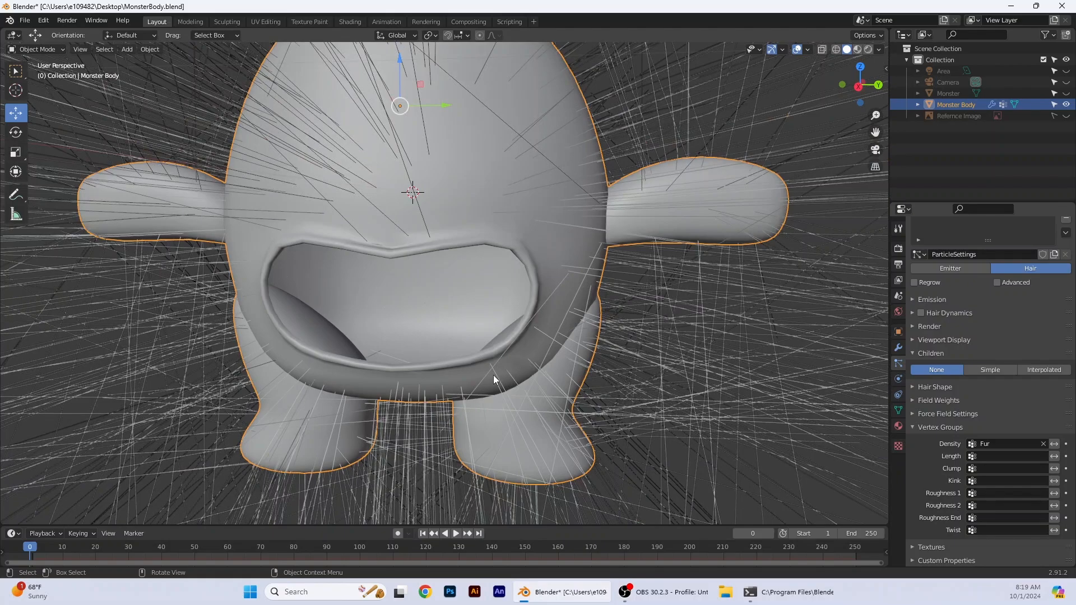
pyautogui.moveTo(494, 375); pyautogui.dragTo(423, 410, button='middle')
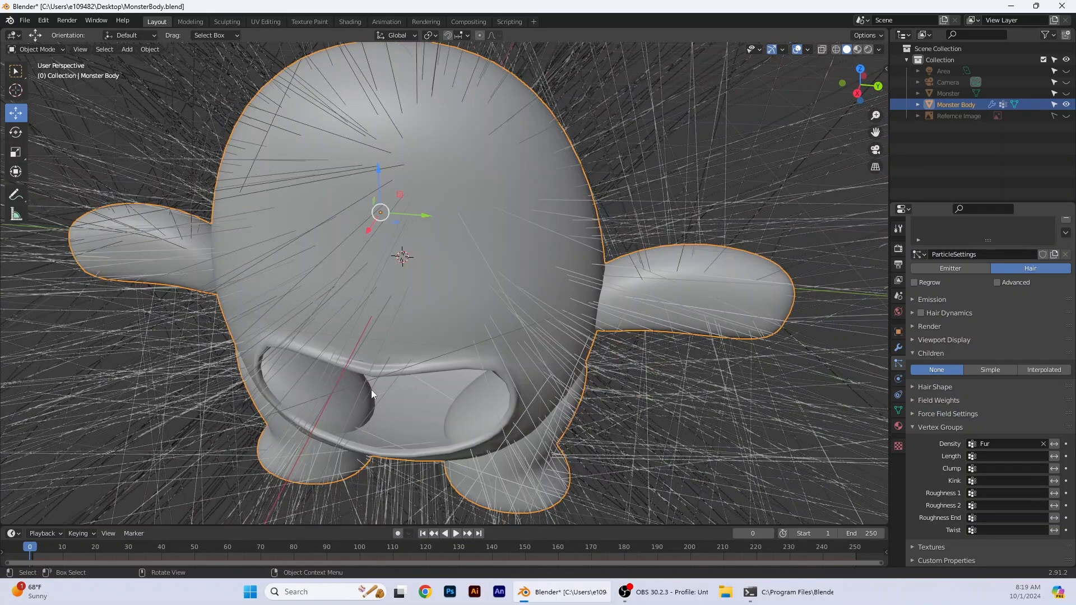
pyautogui.moveTo(642, 412); pyautogui.dragTo(644, 387, button='middle')
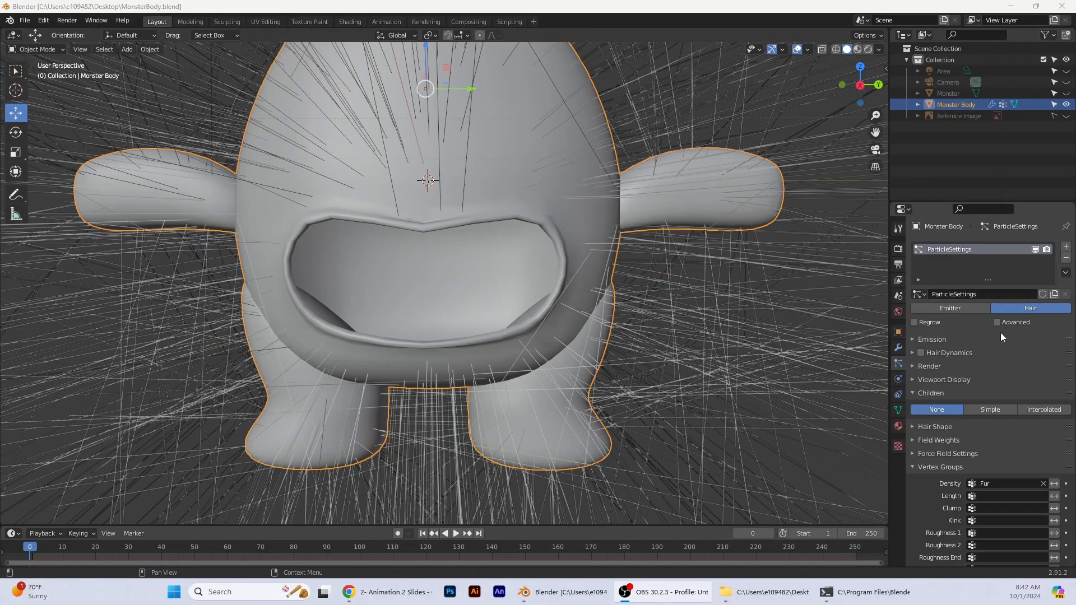
# - Set the hair emission number to 3000 and the hair length to 0.2 m
pyautogui.click(912, 339)
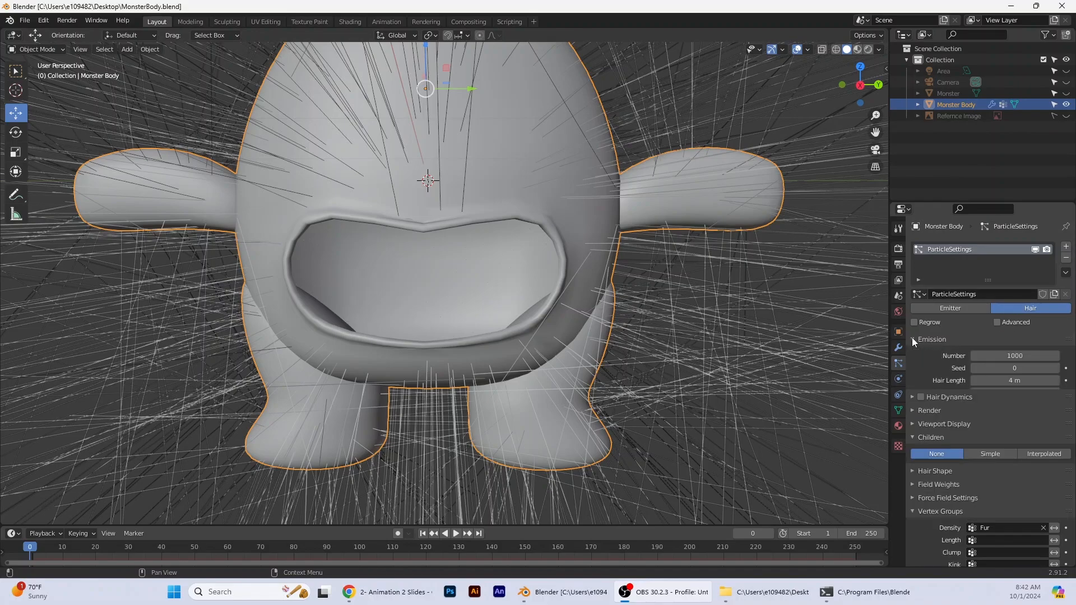
pyautogui.click(1020, 356)
pyautogui.write('3')
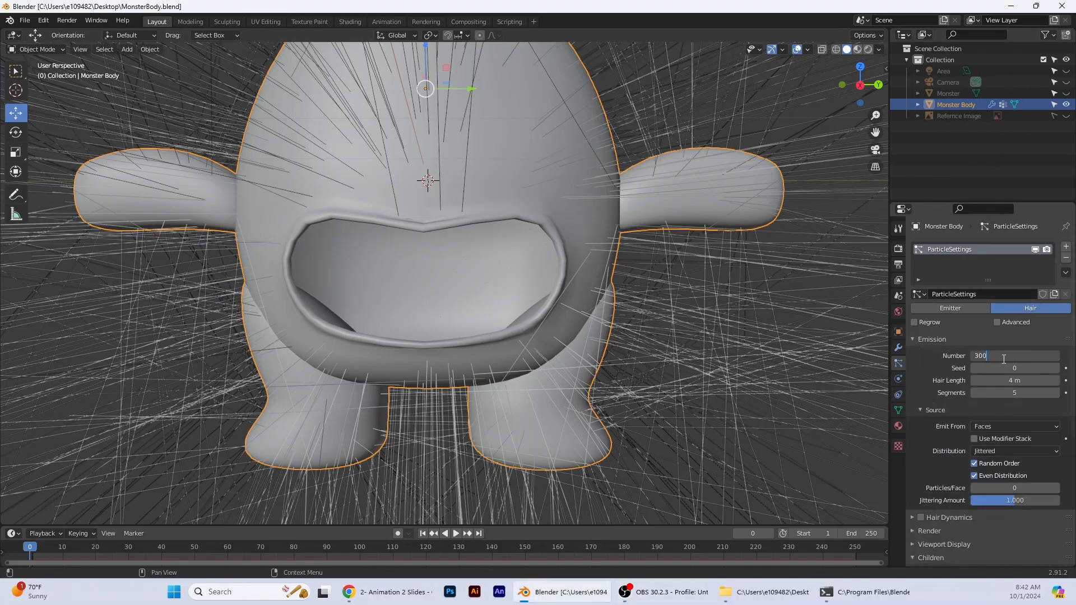
pyautogui.press('Return')
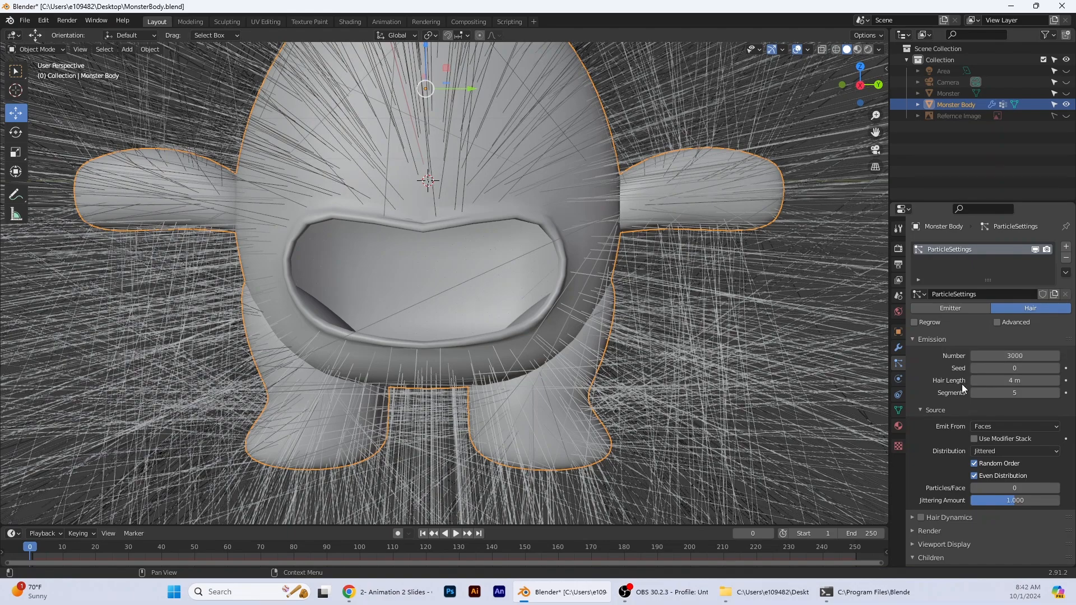
pyautogui.click(1012, 380)
pyautogui.press('BackSpace')
pyautogui.press('Return')
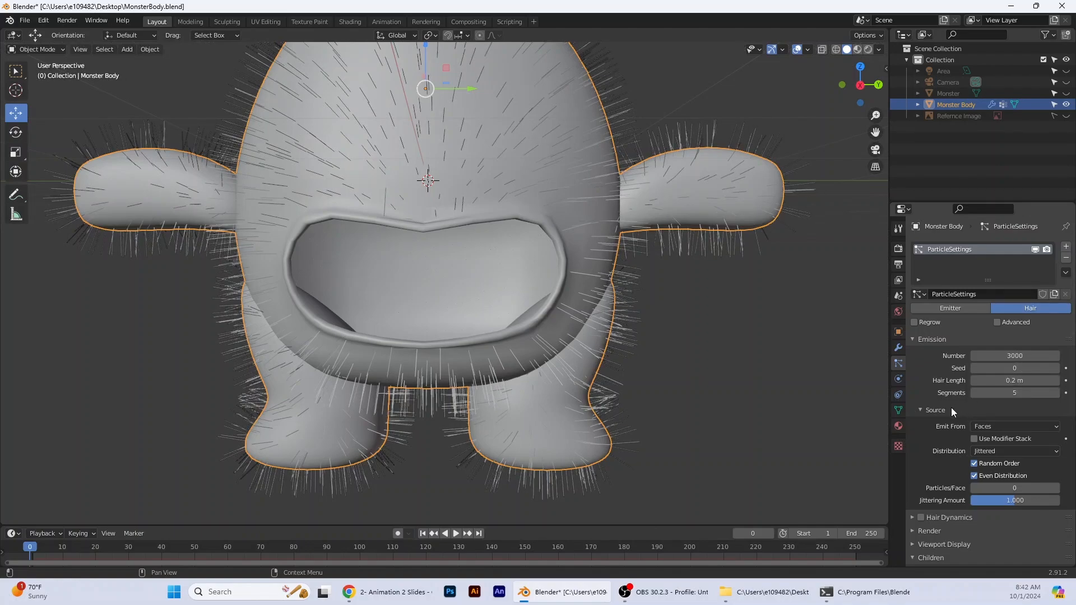
# - Give the hair Interpolated children with a display amount of 20 and a render amount of 90
pyautogui.scroll(-1, 953, 401)
pyautogui.click(936, 387)
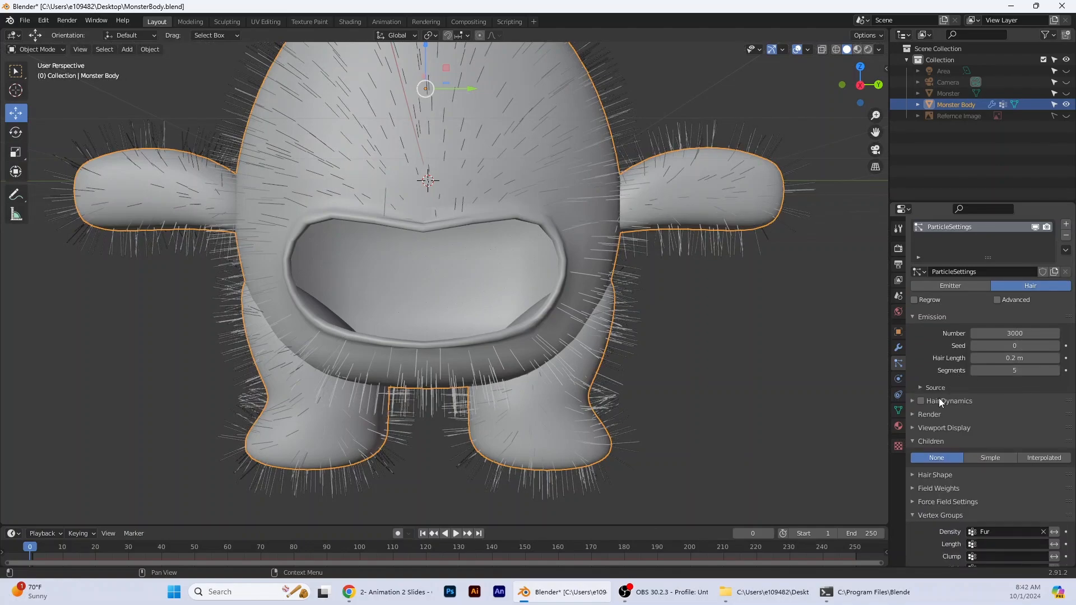
pyautogui.click(946, 432)
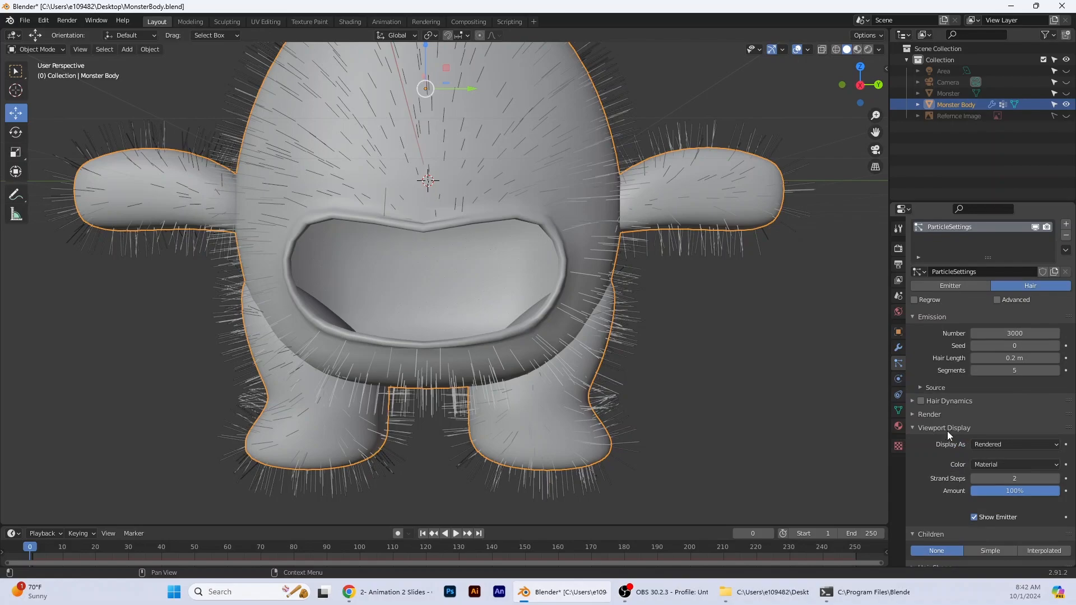
pyautogui.click(947, 430)
pyautogui.scroll(-2, 930, 398)
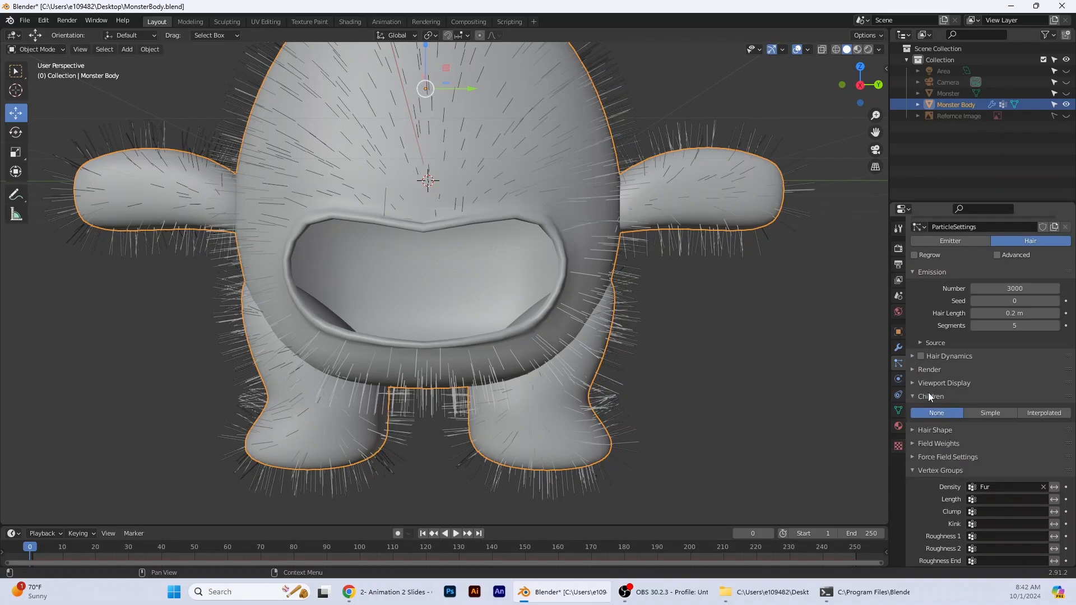
pyautogui.click(1048, 412)
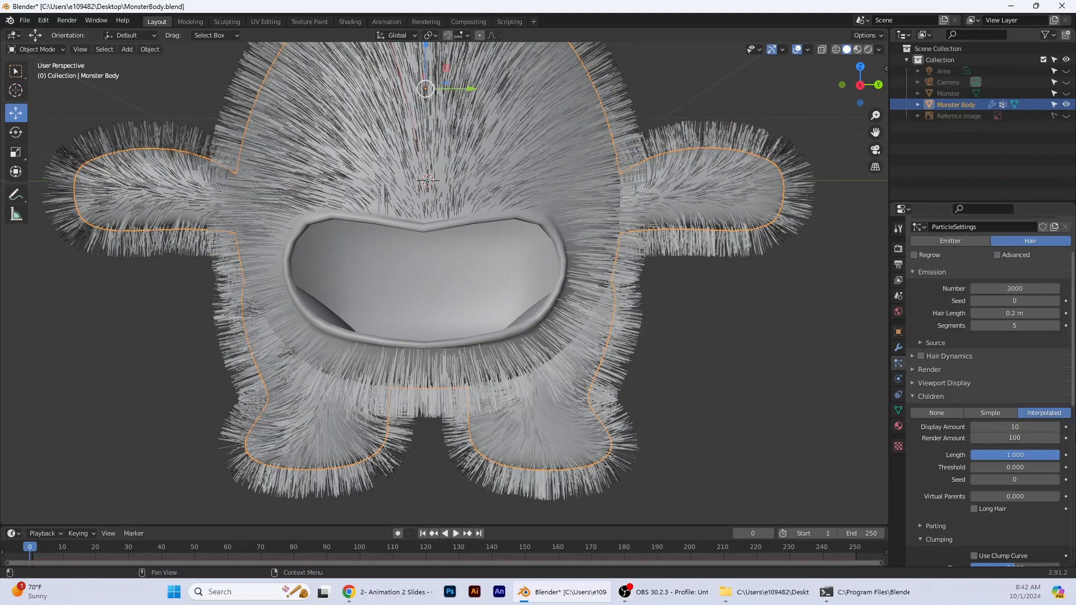
pyautogui.click(1021, 428)
pyautogui.write('20')
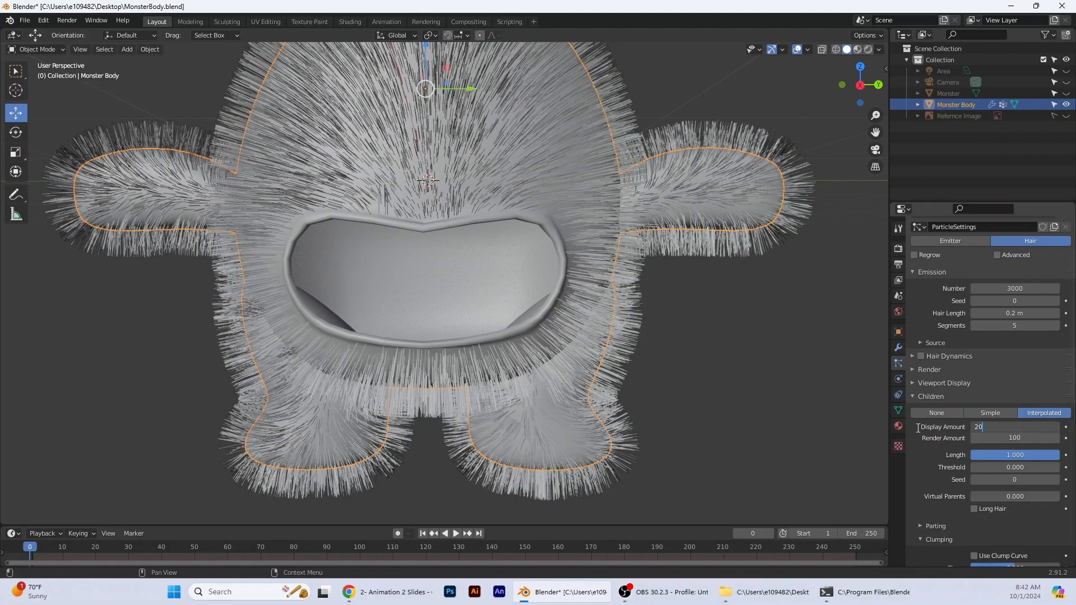
pyautogui.press('Return')
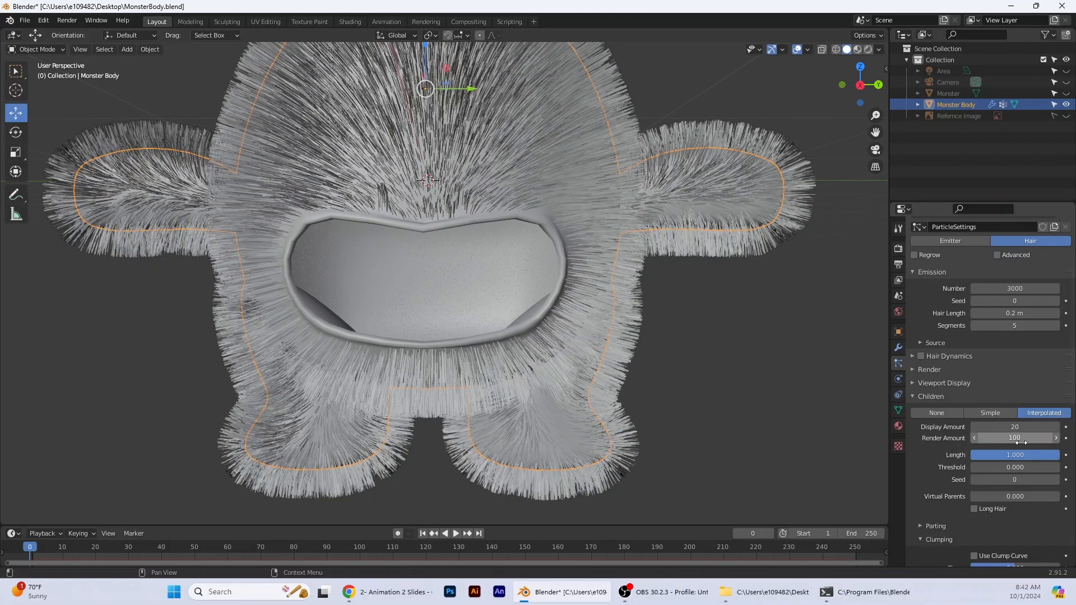
pyautogui.click(1020, 440)
pyautogui.write('90')
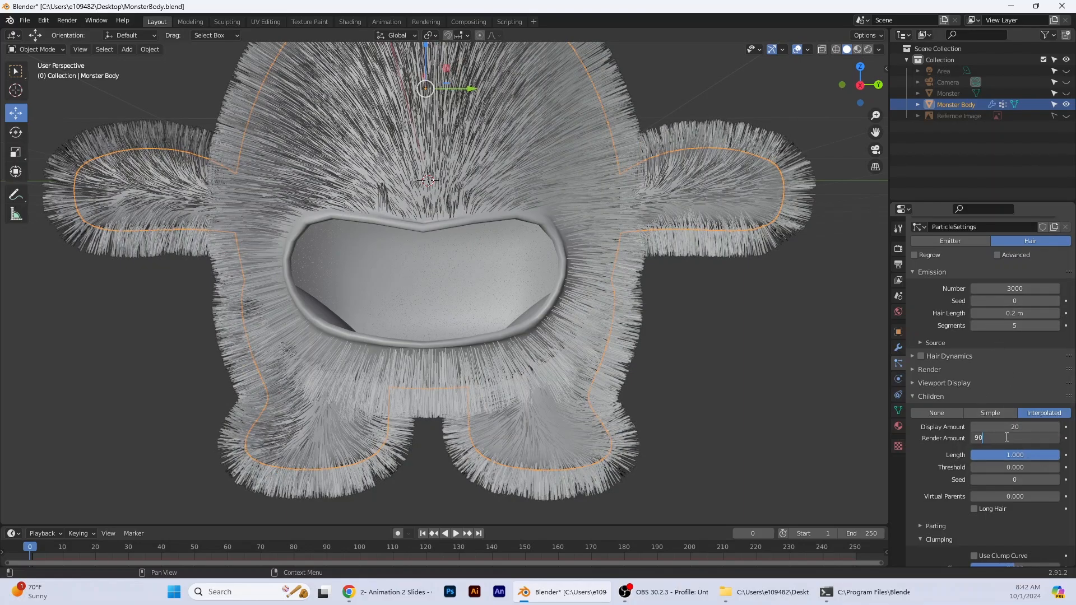
pyautogui.press('Return')
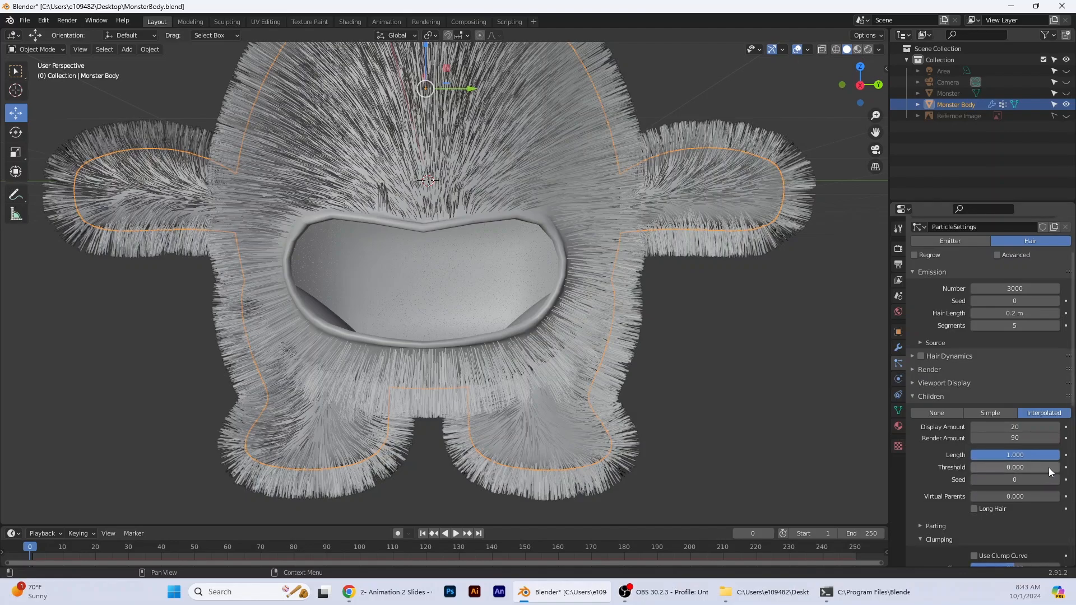
# - Set the length of the child hairs to 0.8
pyautogui.click(1011, 457)
pyautogui.write('0.8')
pyautogui.press('Return')
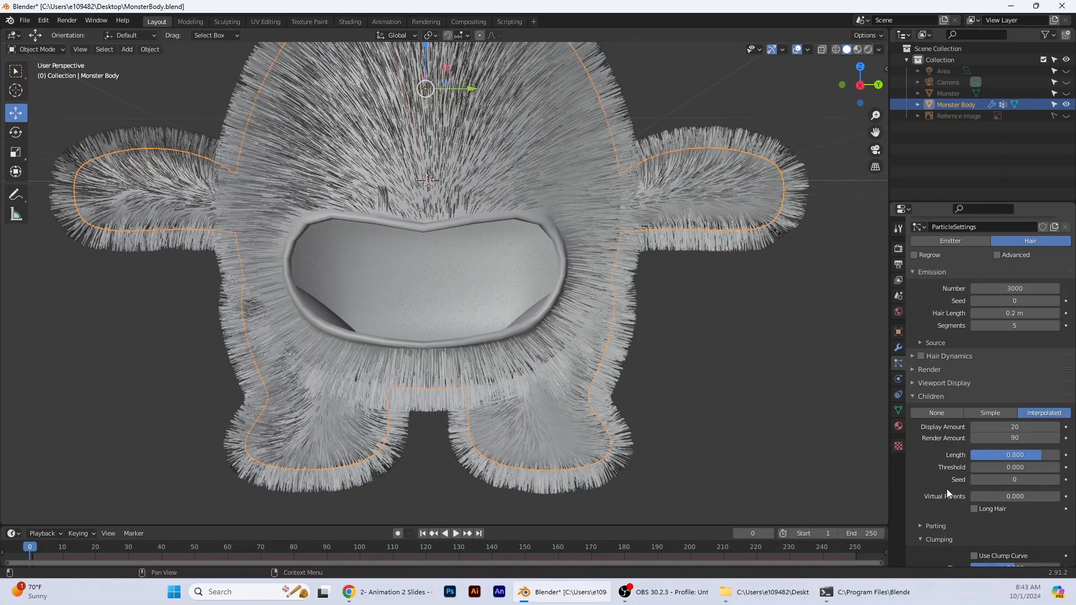
# - Set the child hairs' clumping to a clump of 0.2 and a shape of 0.1
pyautogui.scroll(-3, 949, 484)
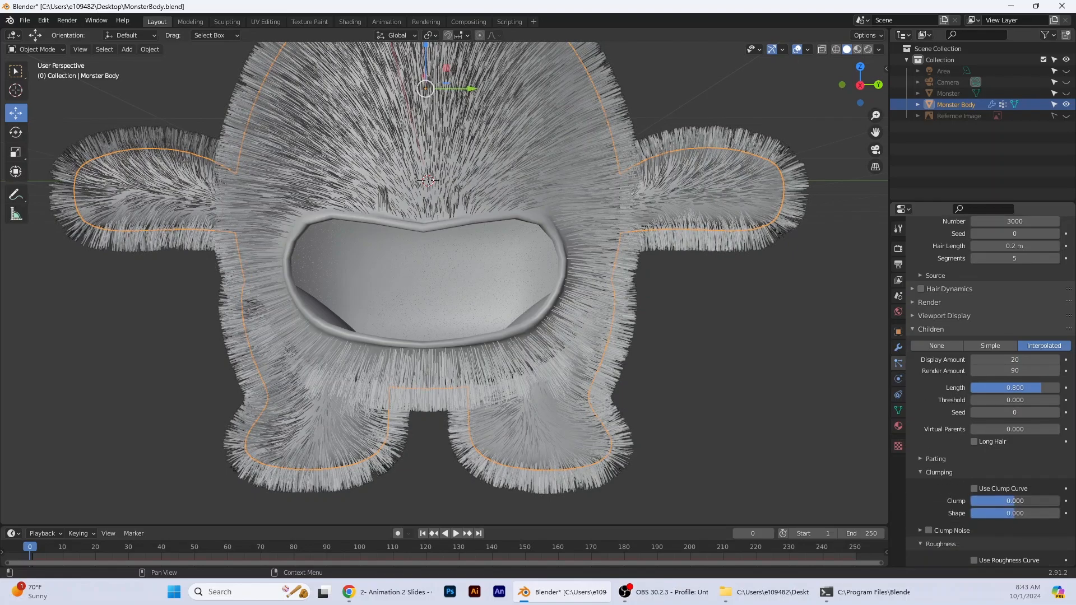
pyautogui.click(1001, 500)
pyautogui.write('.2')
pyautogui.press('Return')
pyautogui.click(1020, 512)
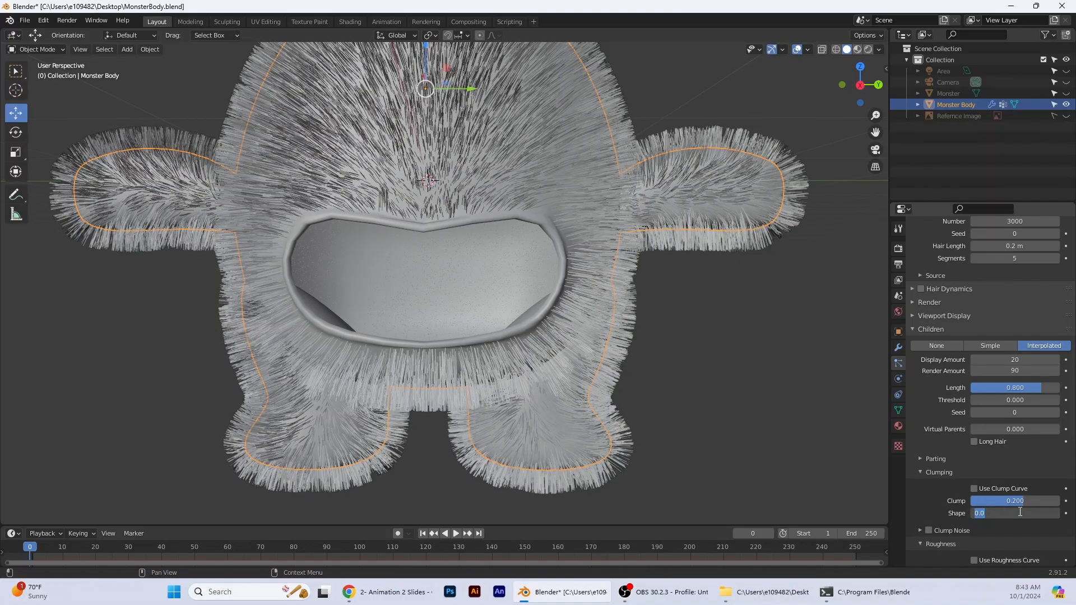
pyautogui.press('BackSpace')
pyautogui.press('Return')
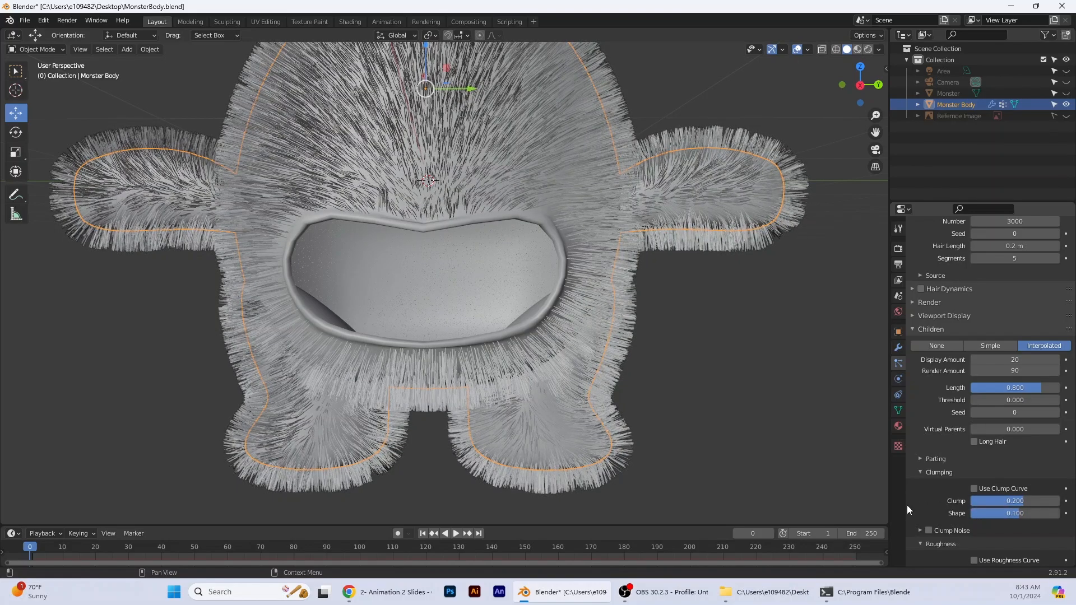
# - Set the child hairs' endpoint roughness to 0.1 and its shape to 0.5
pyautogui.scroll(-2, 920, 499)
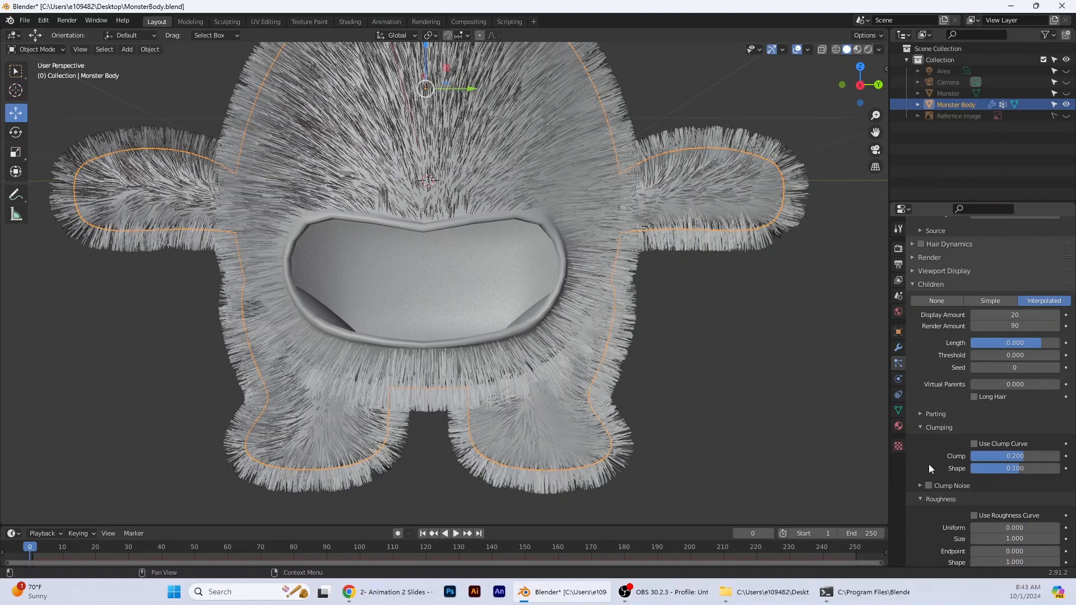
pyautogui.scroll(-2, 946, 451)
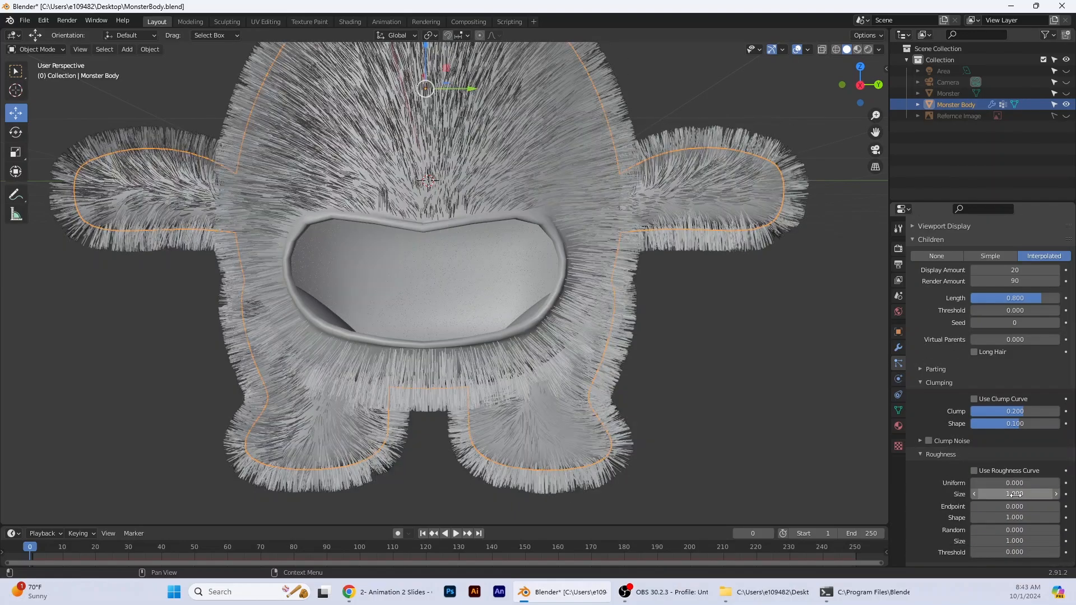
pyautogui.click(1004, 506)
pyautogui.write('0.0')
pyautogui.write('1')
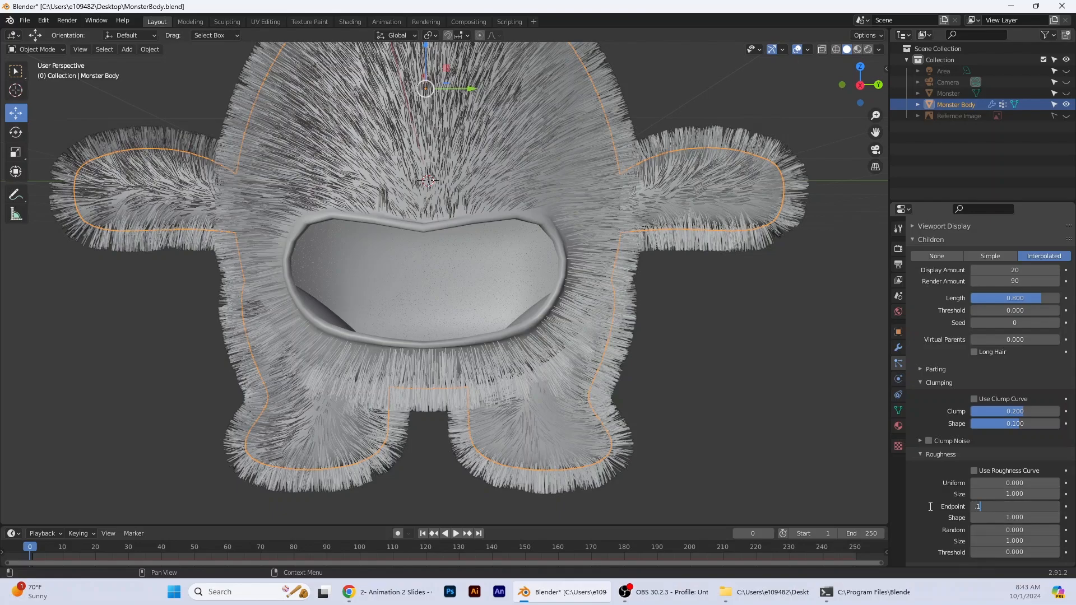
pyautogui.press('Return')
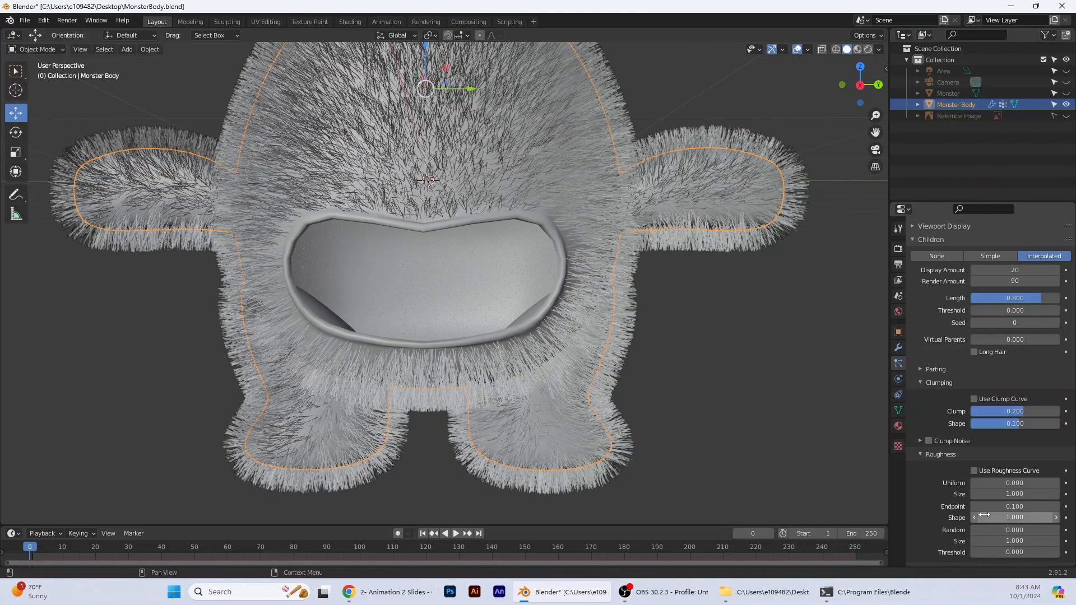
pyautogui.click(1019, 518)
pyautogui.write('1.0')
pyautogui.press('BackSpace')
pyautogui.write('.5')
pyautogui.press('Return')
# - Set the child hairs' random roughness to 0.1 with a size of 2
pyautogui.click(1023, 530)
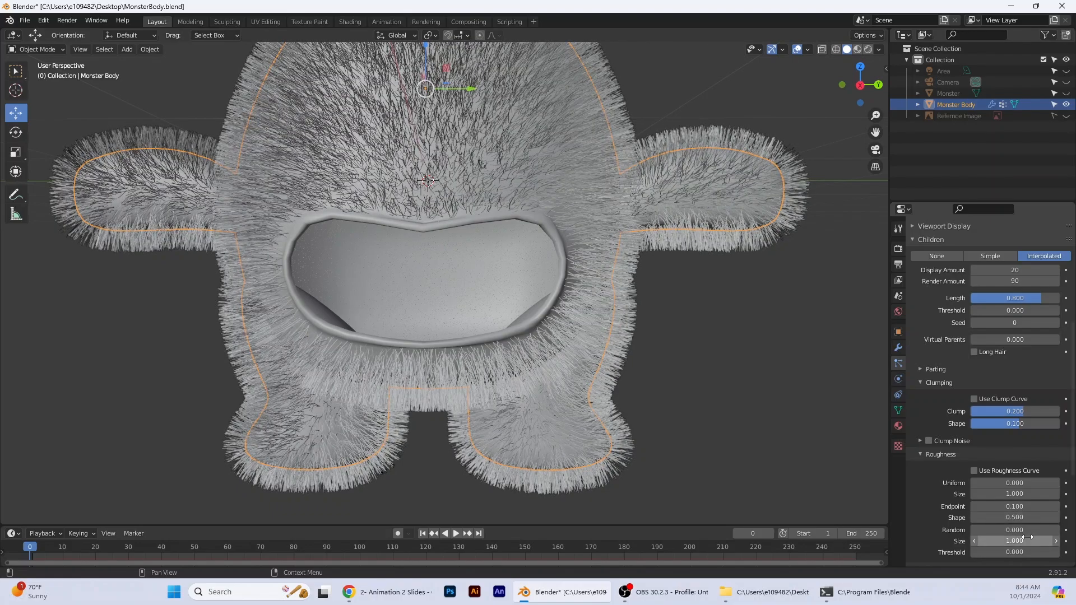
pyautogui.press('BackSpace')
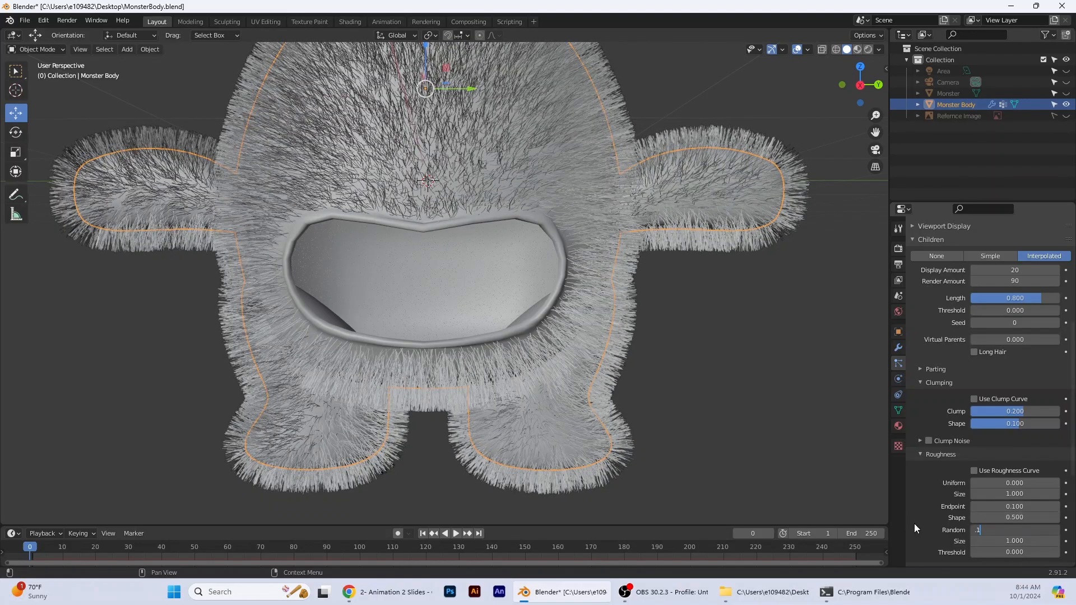
pyautogui.write('.1')
pyautogui.press('Return')
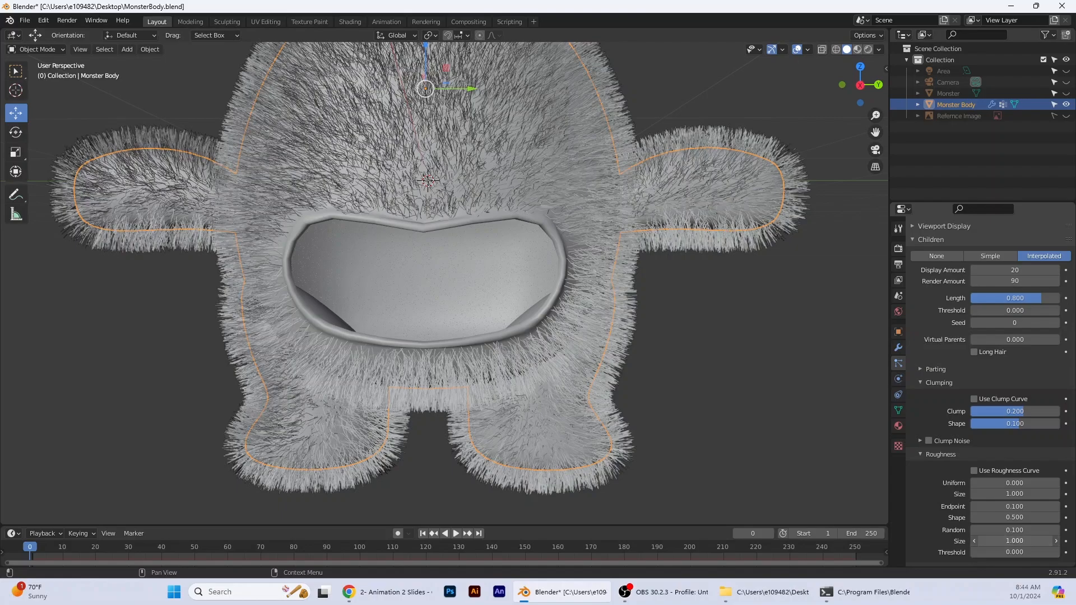
pyautogui.click(1019, 542)
pyautogui.write('2')
pyautogui.press('Return')
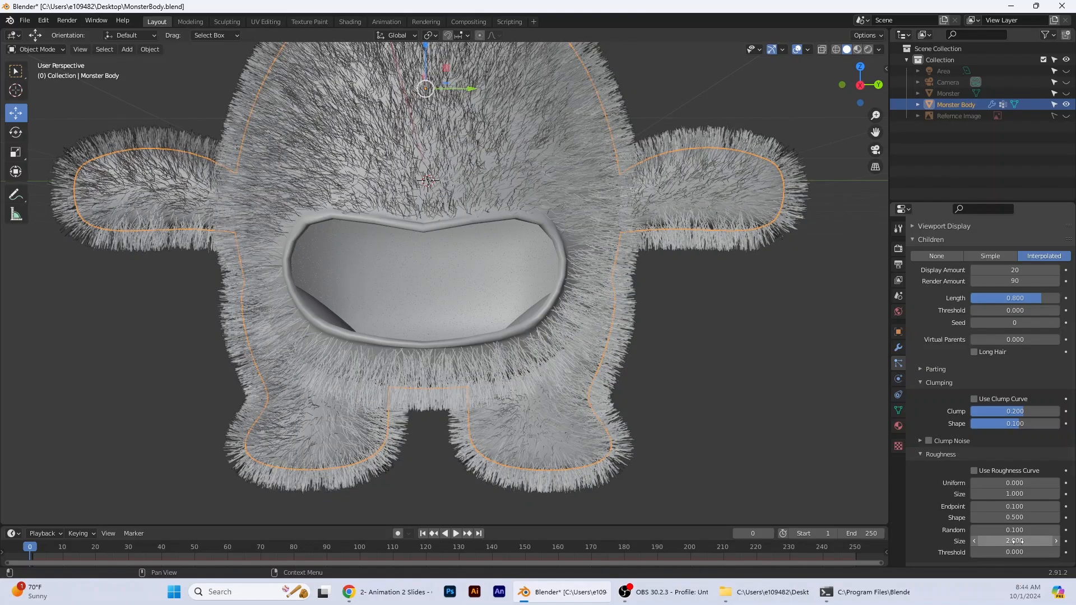
# - Set the root diameter of the hair shape to 0.5 m
pyautogui.scroll(-3, 953, 504)
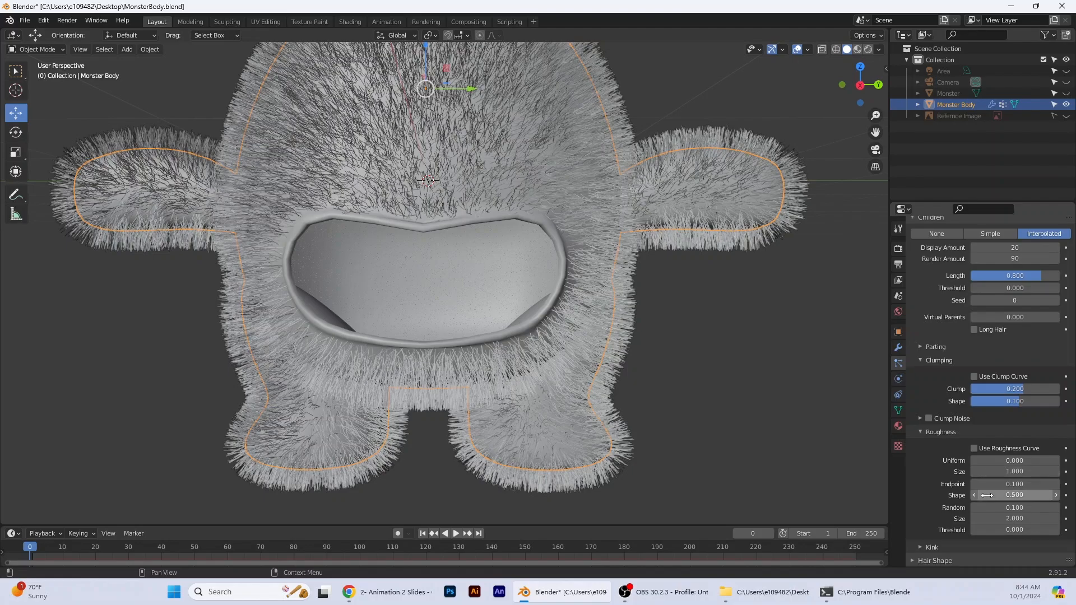
pyautogui.click(940, 518)
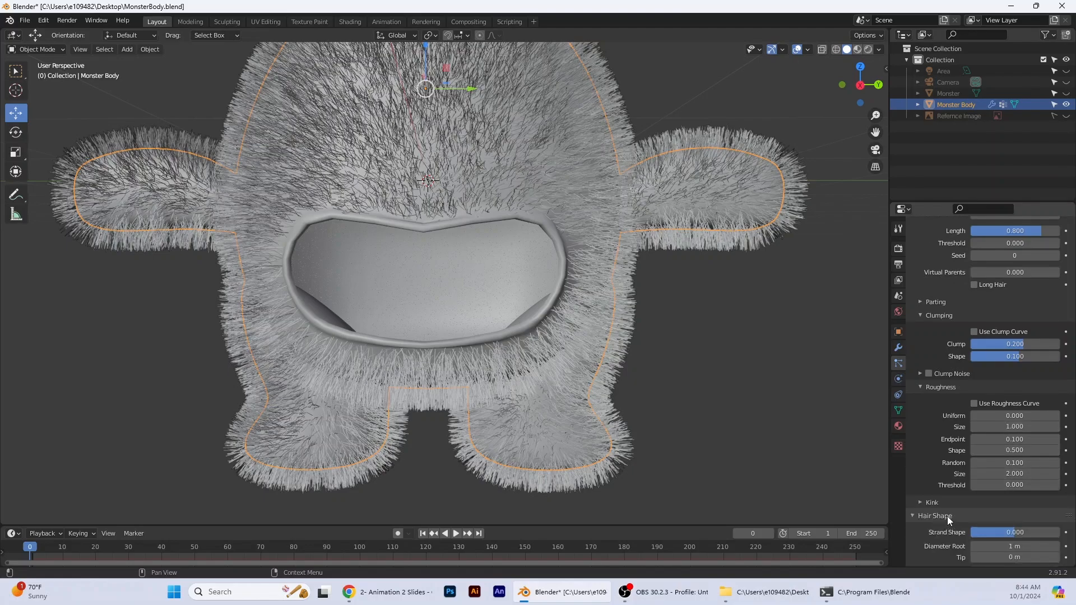
pyautogui.scroll(-3, 973, 488)
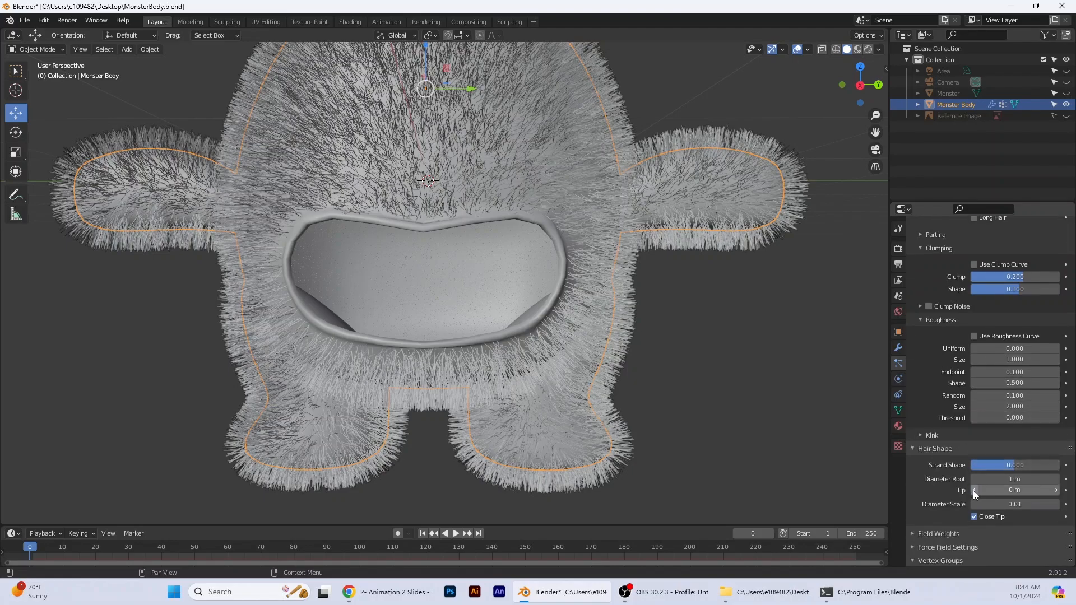
pyautogui.click(1014, 480)
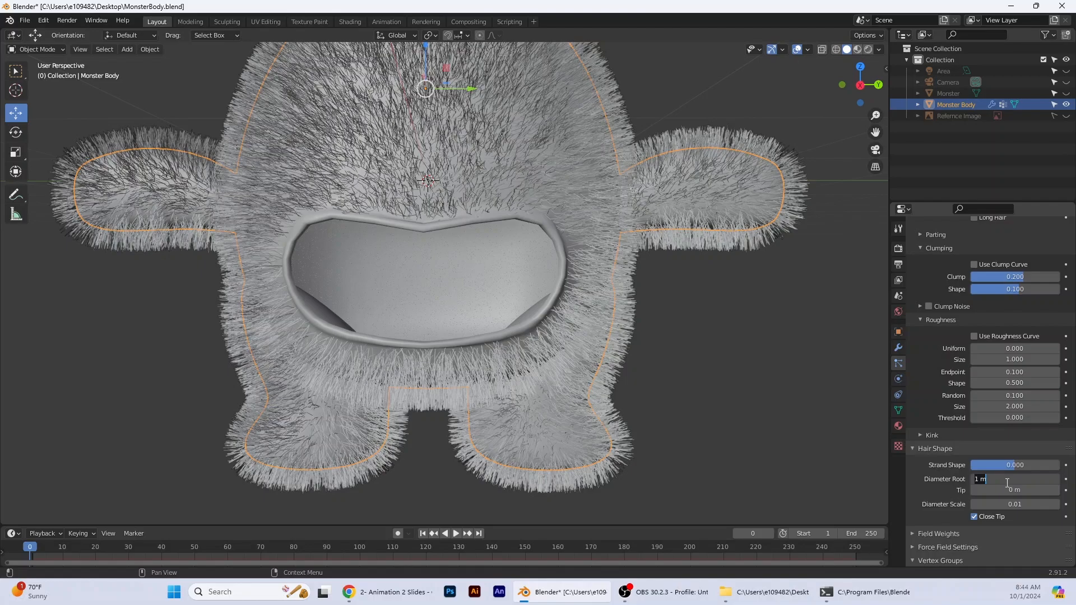
pyautogui.press('BackSpace')
pyautogui.write('.5')
pyautogui.press('Return')
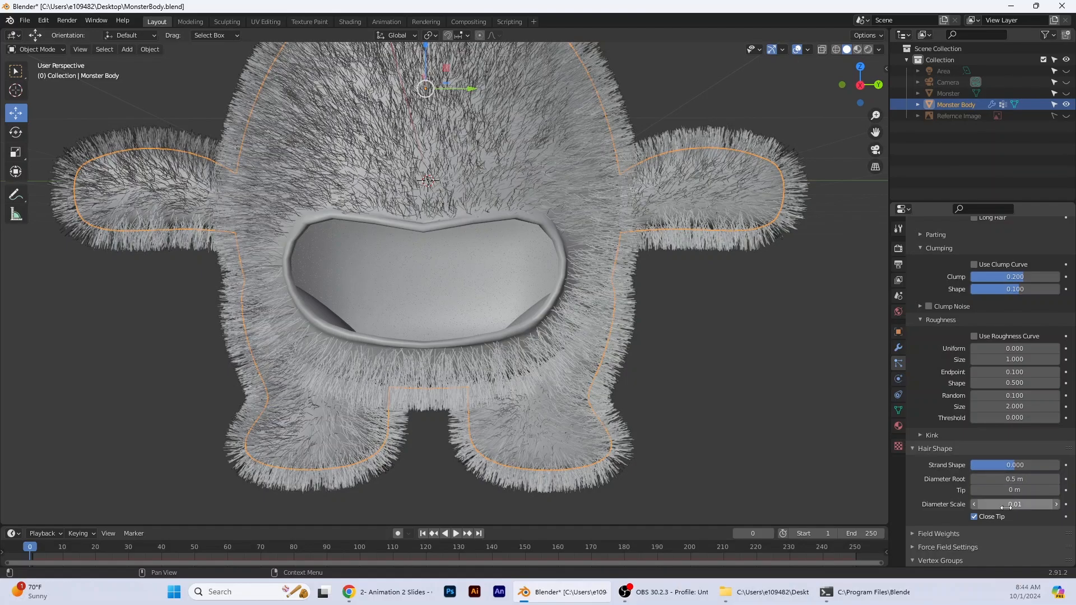
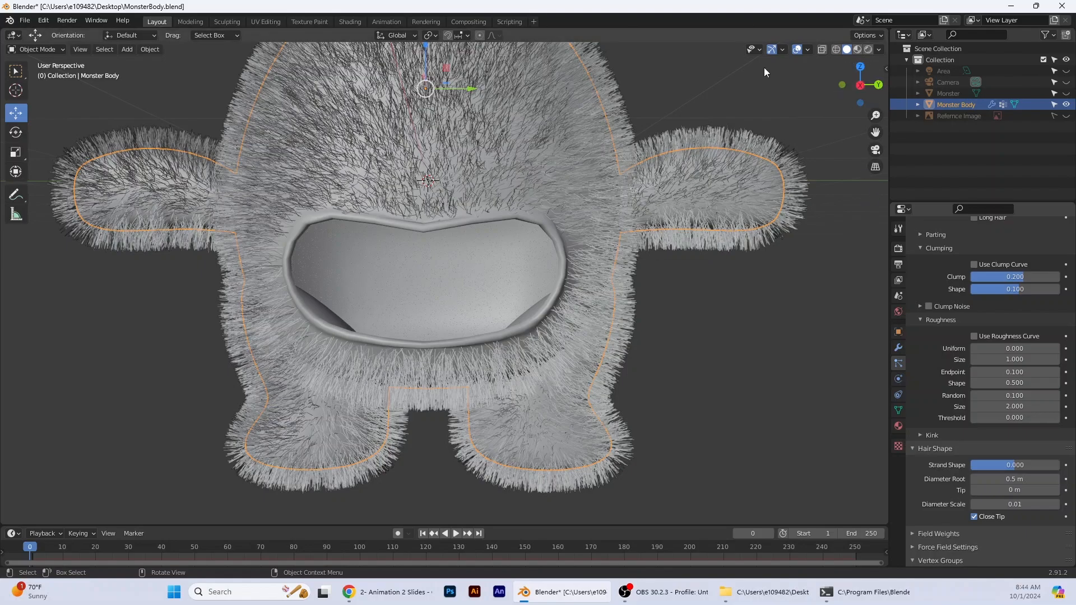
# - In Particle Edit mode, comb the hair on the front of Monster Body down toward the feet, using a comb radius of 156 px
pyautogui.click(54, 48)
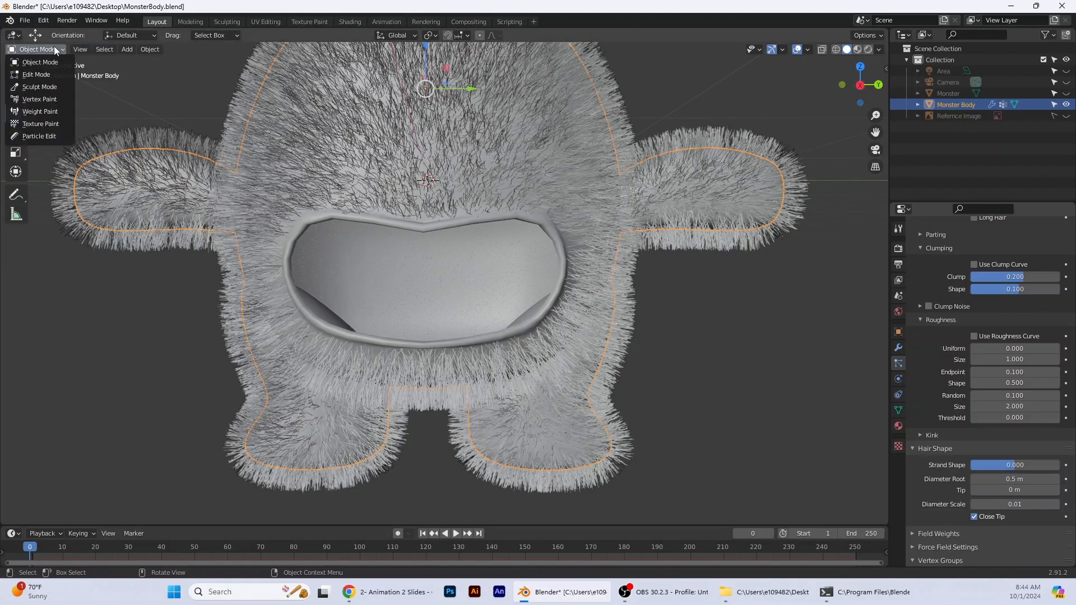
pyautogui.click(42, 137)
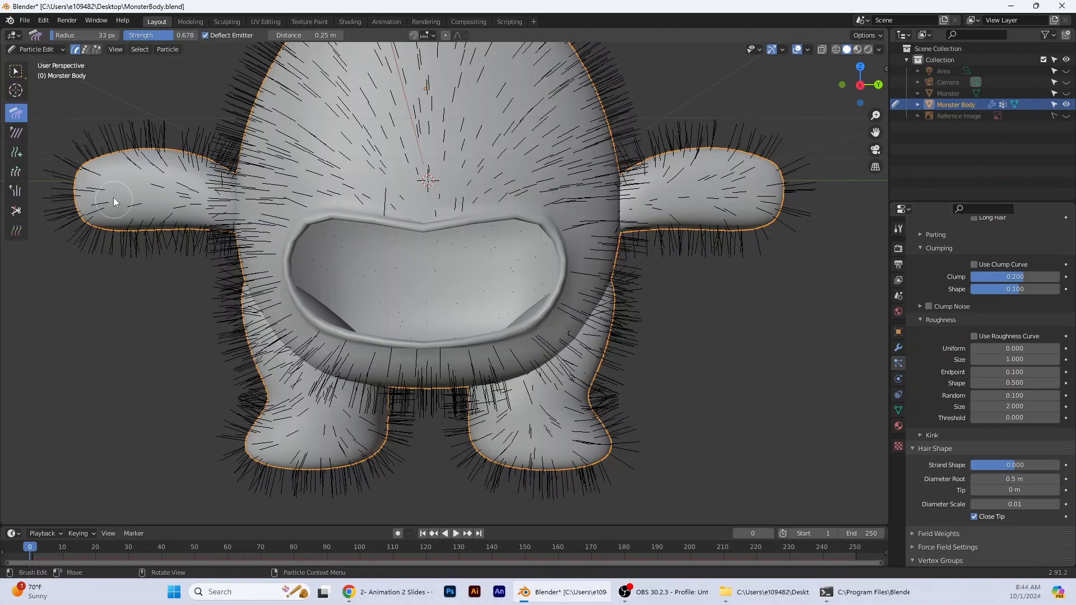
pyautogui.scroll(-3, 113, 197)
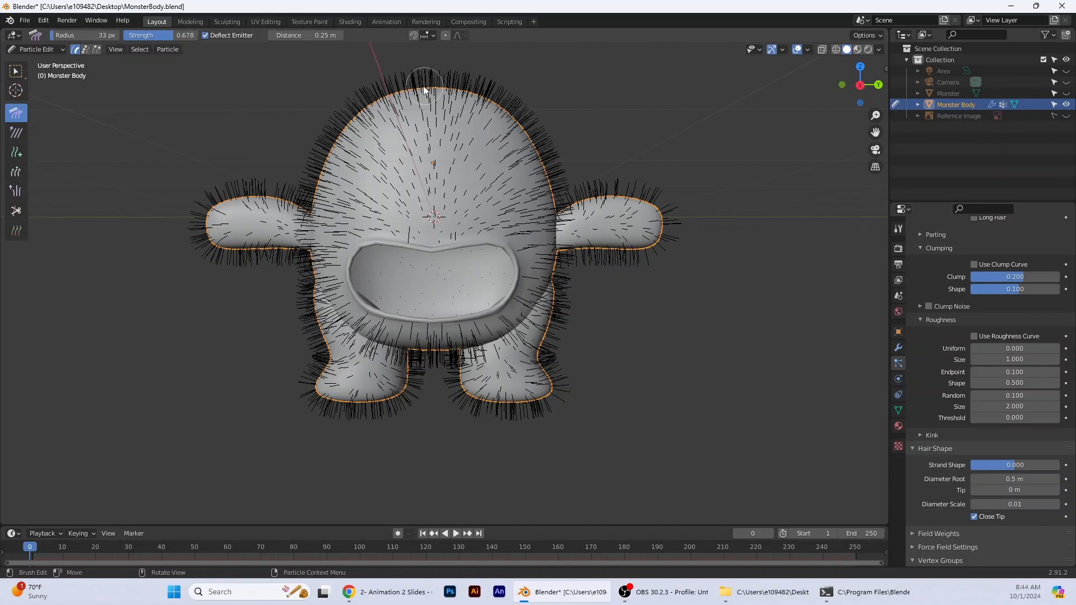
pyautogui.moveTo(423, 90)
pyautogui.mouseDown()
pyautogui.moveTo(381, 109)
pyautogui.moveTo(327, 191)
pyautogui.moveTo(323, 348)
pyautogui.moveTo(336, 370)
pyautogui.mouseUp()
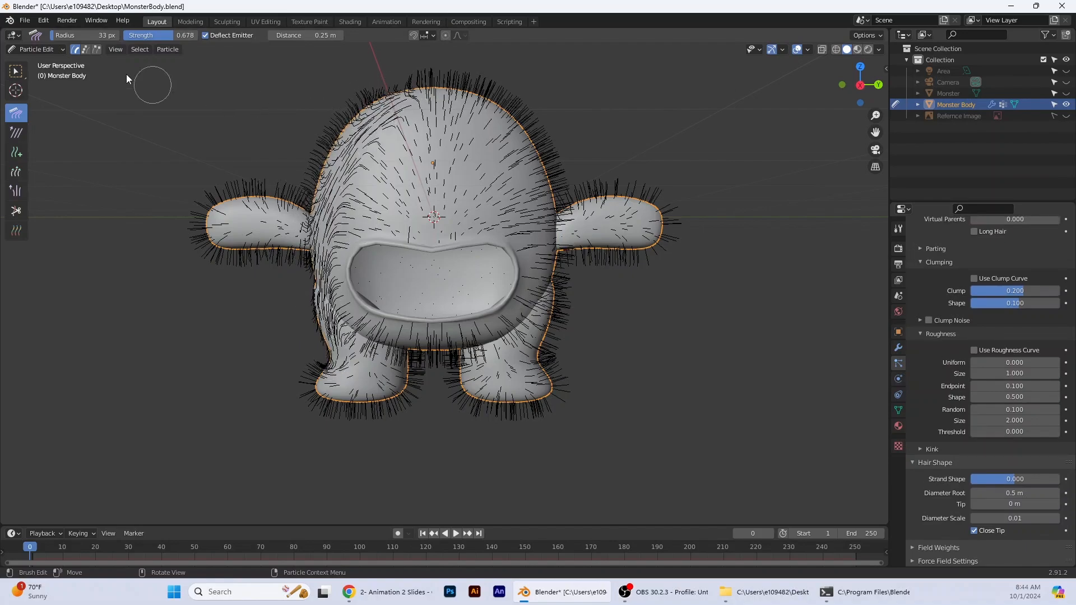
pyautogui.moveTo(54, 35); pyautogui.dragTo(72, 35)
pyautogui.moveTo(409, 90)
pyautogui.mouseDown()
pyautogui.moveTo(348, 134)
pyautogui.moveTo(297, 477)
pyautogui.mouseUp()
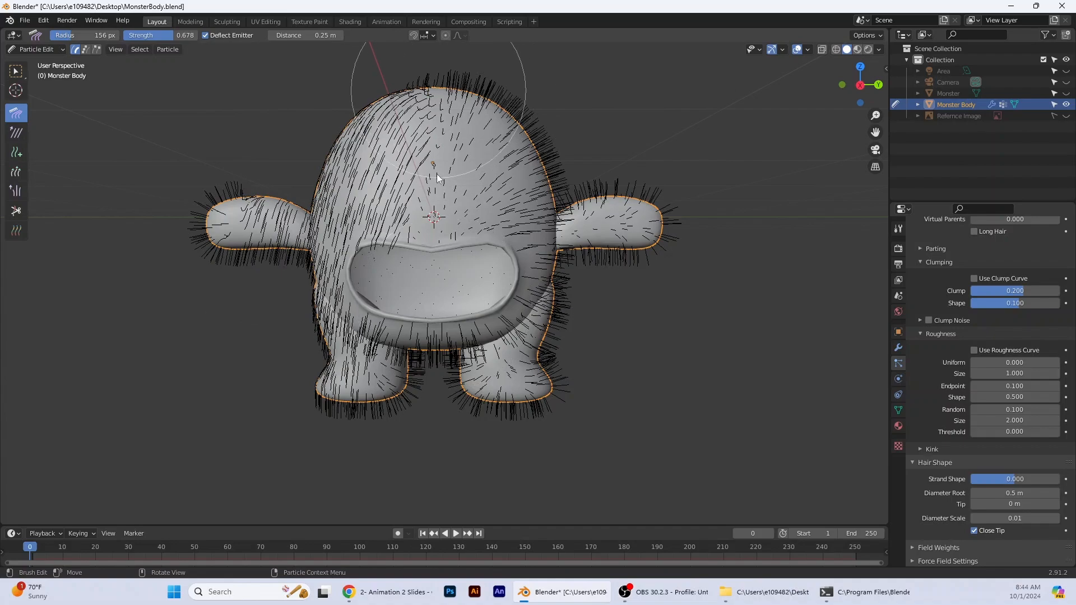
pyautogui.moveTo(437, 174); pyautogui.dragTo(427, 552)
pyautogui.moveTo(468, 136)
pyautogui.mouseDown()
pyautogui.moveTo(523, 243)
pyautogui.moveTo(541, 449)
pyautogui.mouseUp()
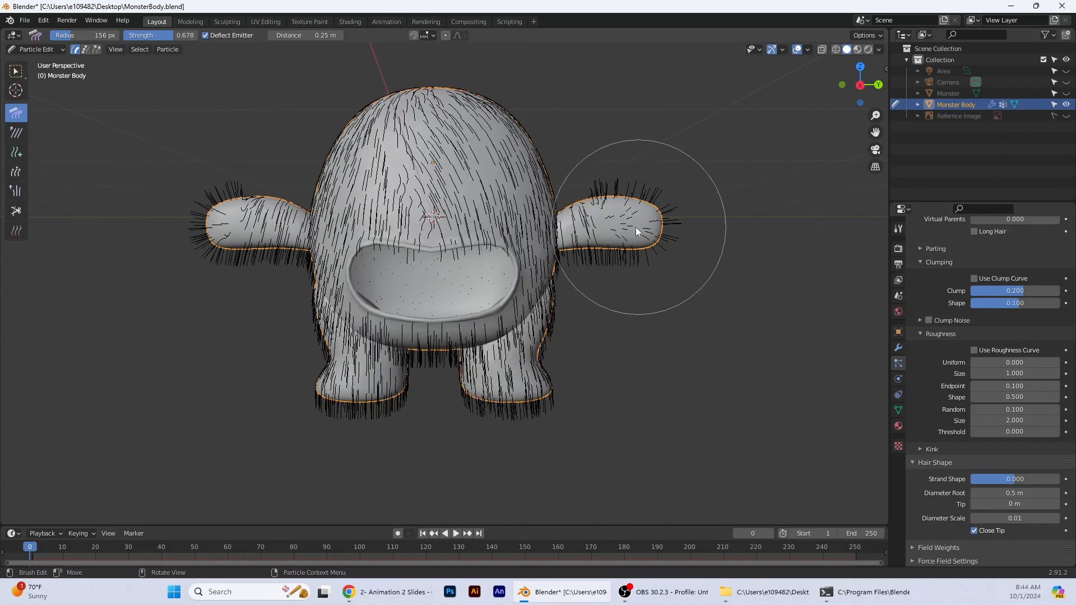
# - Comb the hair on the front of both arms outward toward the hands
pyautogui.moveTo(637, 231)
pyautogui.mouseDown()
pyautogui.moveTo(692, 227)
pyautogui.moveTo(668, 203)
pyautogui.moveTo(643, 215)
pyautogui.moveTo(799, 220)
pyautogui.mouseUp()
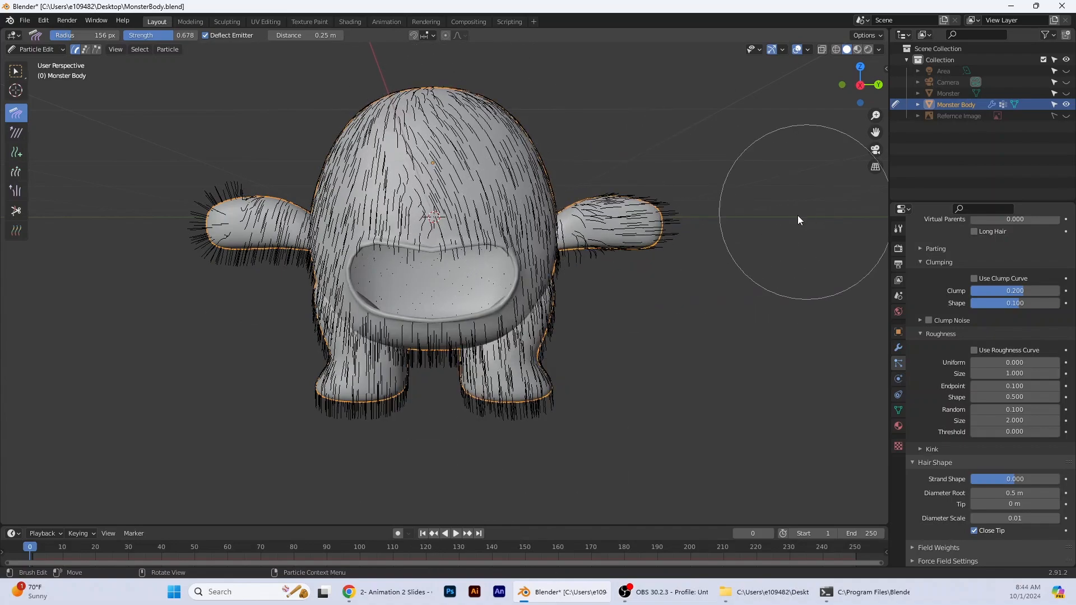
pyautogui.moveTo(644, 221); pyautogui.dragTo(843, 208)
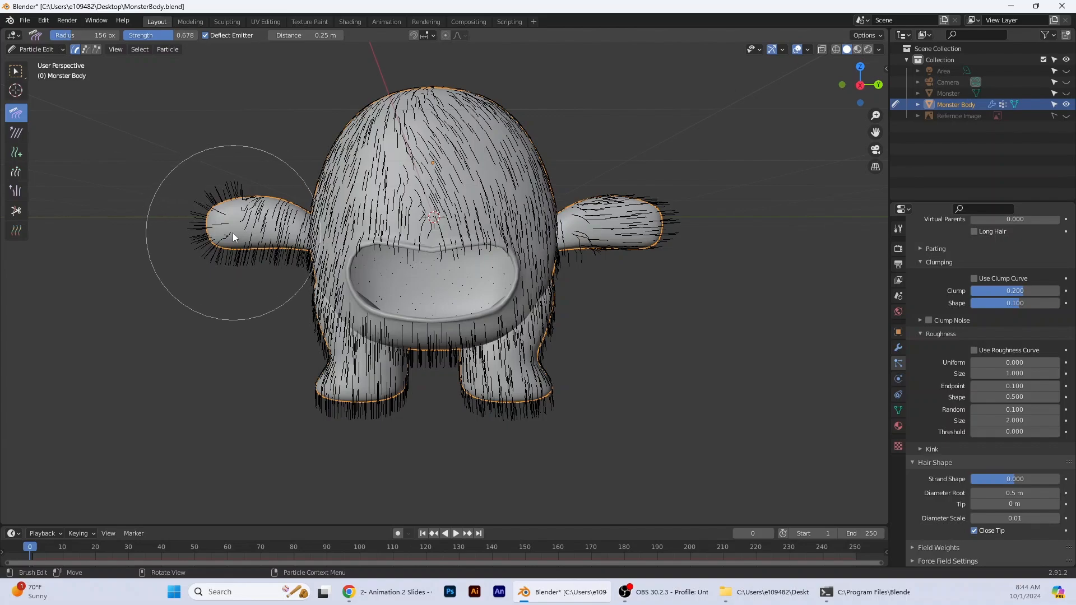
pyautogui.moveTo(233, 237)
pyautogui.mouseDown()
pyautogui.moveTo(151, 210)
pyautogui.moveTo(233, 228)
pyautogui.moveTo(215, 230)
pyautogui.moveTo(139, 134)
pyautogui.mouseUp()
pyautogui.moveTo(232, 229); pyautogui.dragTo(156, 249)
# - From behind, comb the hair on the arms outward and the hair on the monster's back down toward the feet
pyautogui.moveTo(457, 461)
pyautogui.mouseDown(button='middle')
pyautogui.moveTo(446, 454)
pyautogui.moveTo(636, 463)
pyautogui.moveTo(636, 331)
pyautogui.mouseUp(button='middle')
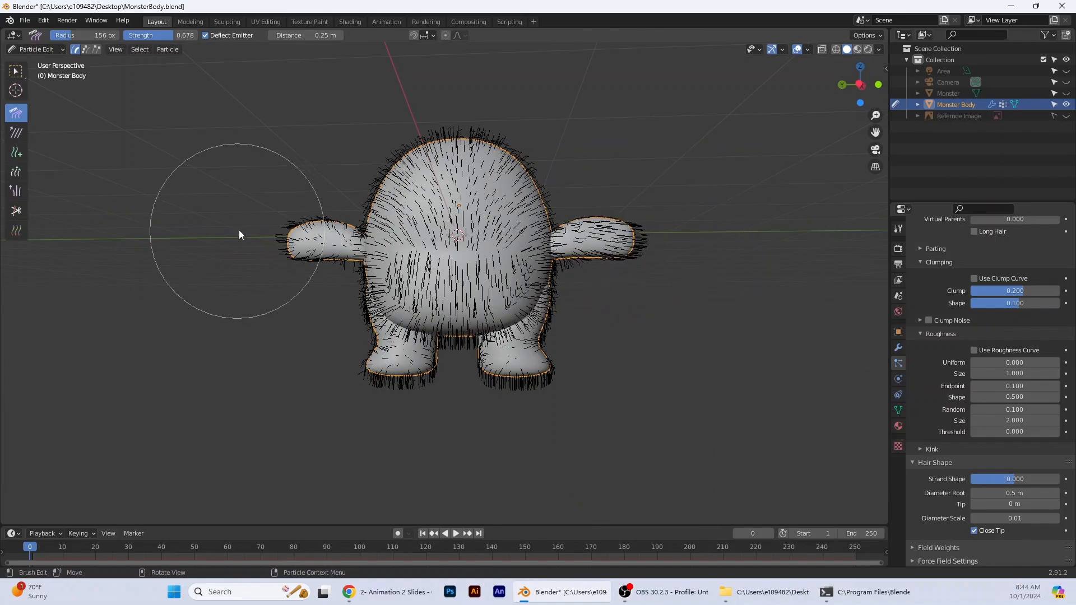
pyautogui.moveTo(283, 235); pyautogui.dragTo(144, 233)
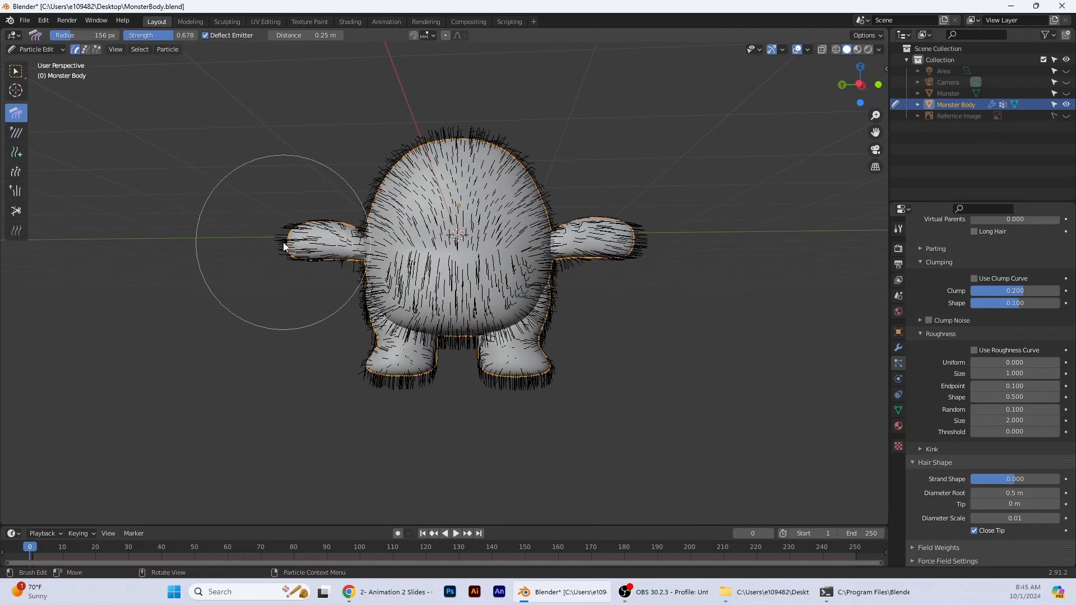
pyautogui.moveTo(276, 240); pyautogui.dragTo(193, 237)
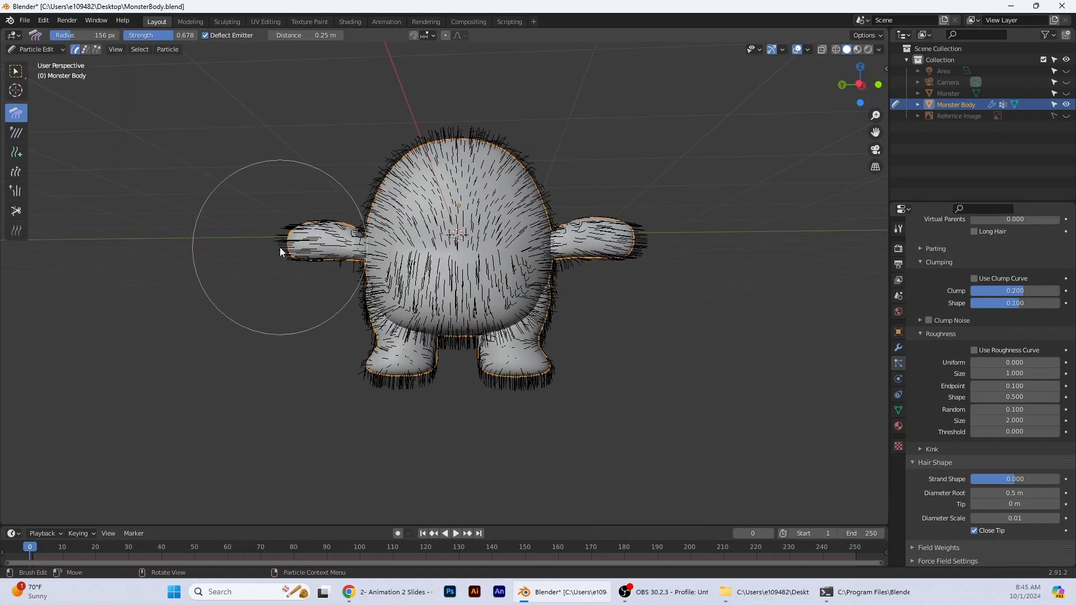
pyautogui.moveTo(280, 248); pyautogui.dragTo(232, 244)
pyautogui.moveTo(439, 153)
pyautogui.mouseDown()
pyautogui.moveTo(396, 442)
pyautogui.moveTo(486, 405)
pyautogui.moveTo(494, 437)
pyautogui.mouseUp()
pyautogui.moveTo(493, 179); pyautogui.dragTo(511, 437)
pyautogui.moveTo(422, 296); pyautogui.dragTo(429, 404)
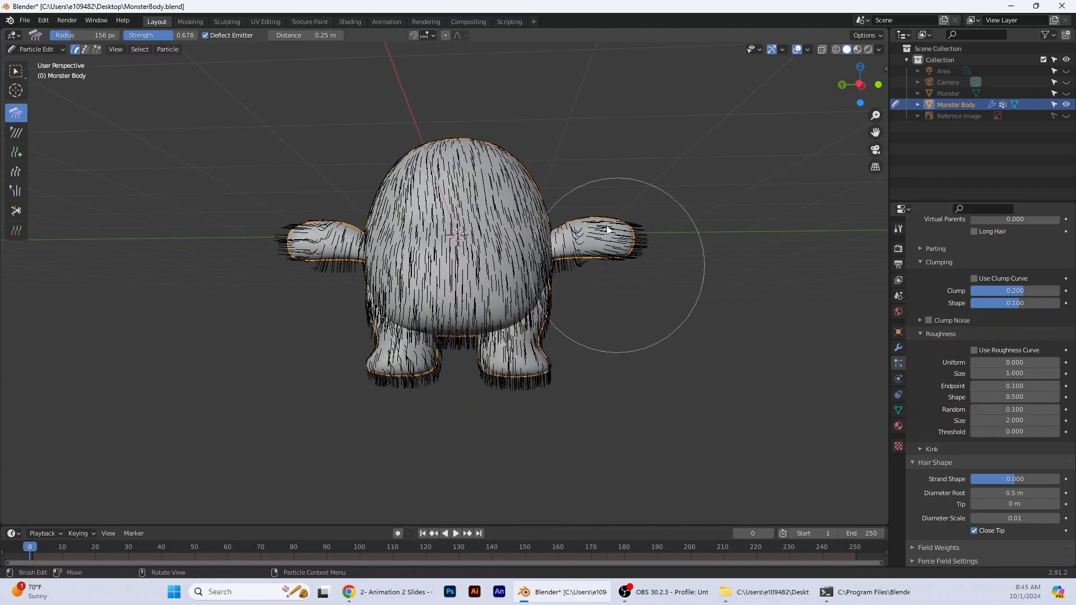
pyautogui.moveTo(607, 230); pyautogui.dragTo(654, 237)
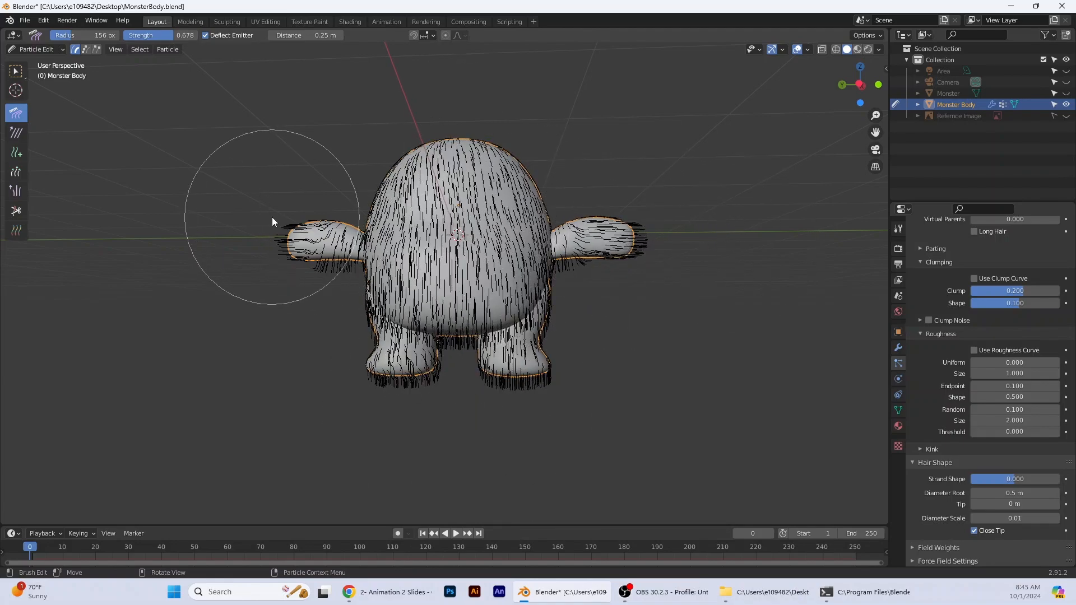
# - Reduce the comb radius to 25 px and comb the hair near the armpits and along the undersides of both arms outward
pyautogui.moveTo(263, 306)
pyautogui.mouseDown(button='middle')
pyautogui.moveTo(443, 351)
pyautogui.moveTo(674, 277)
pyautogui.moveTo(636, 245)
pyautogui.mouseUp(button='middle')
pyautogui.moveTo(636, 245); pyautogui.dragTo(647, 245)
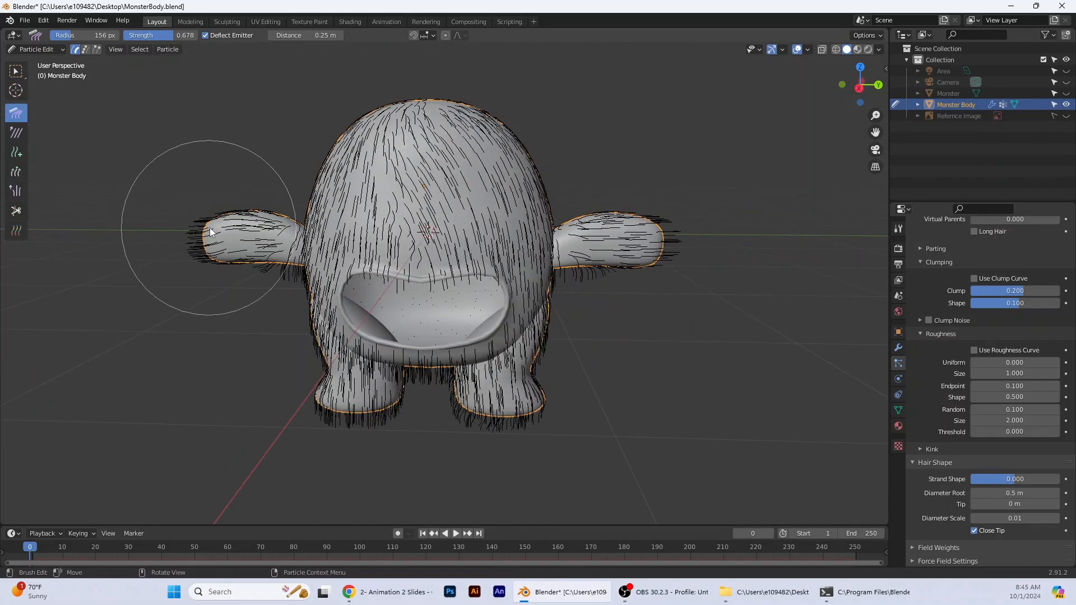
pyautogui.press('f')
pyautogui.click(105, 220)
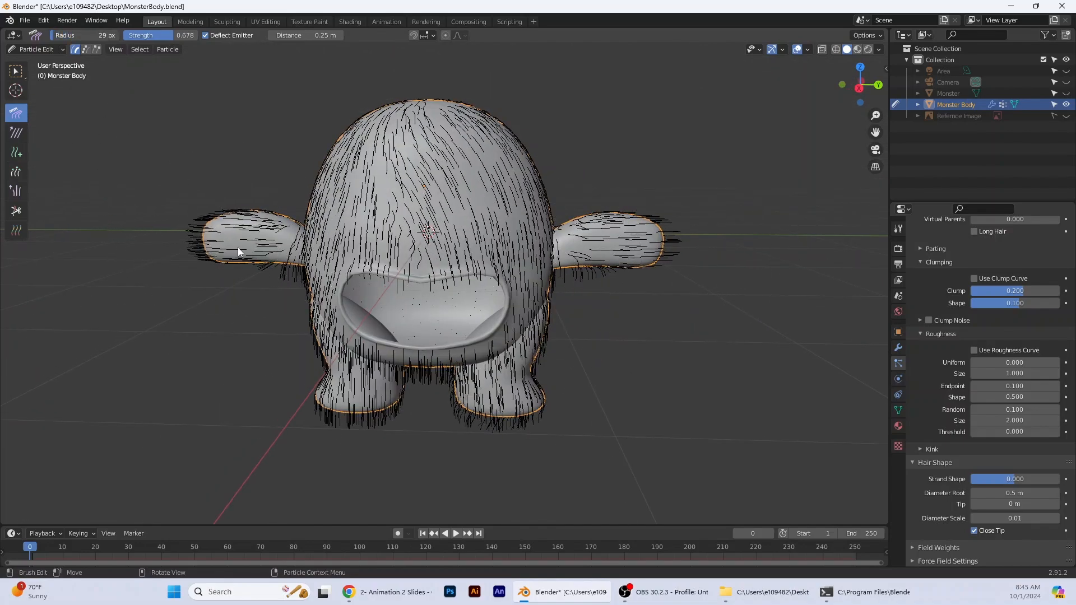
pyautogui.moveTo(291, 269); pyautogui.dragTo(221, 251)
pyautogui.moveTo(295, 270); pyautogui.dragTo(235, 267)
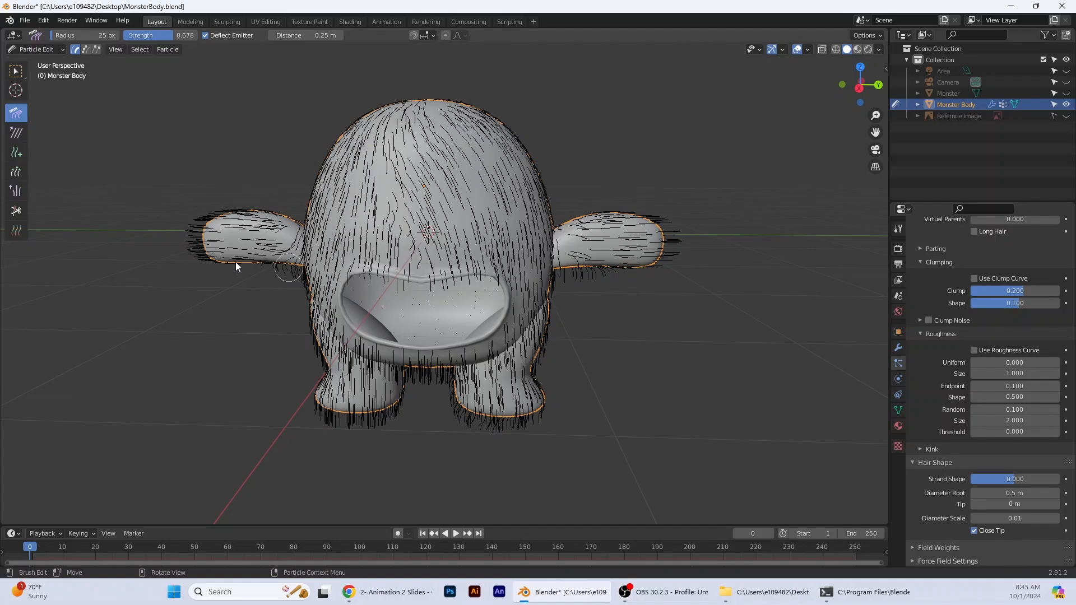
pyautogui.moveTo(291, 243); pyautogui.dragTo(238, 229)
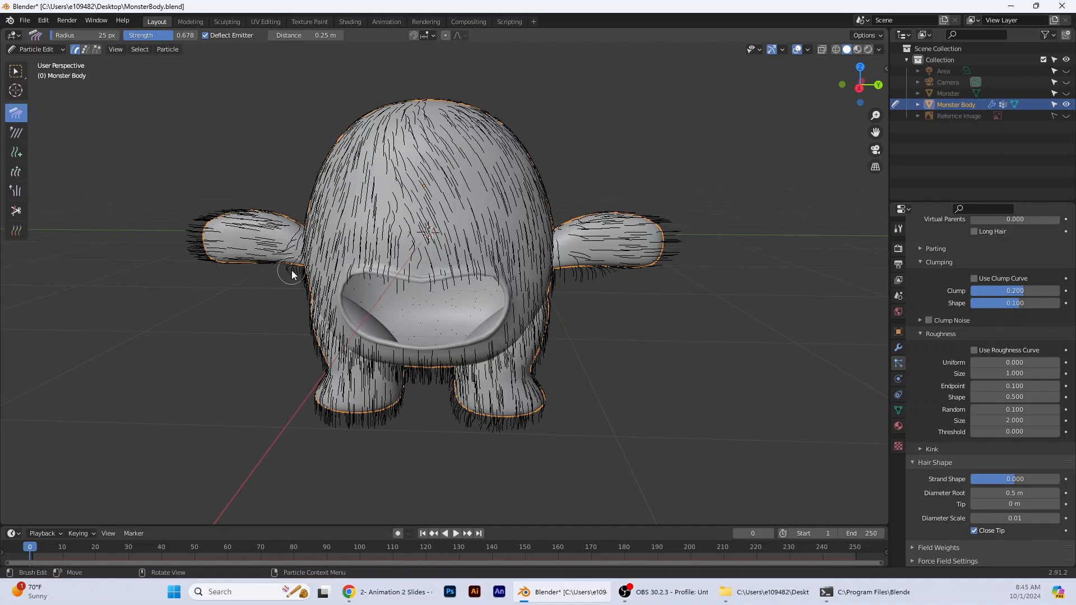
pyautogui.moveTo(292, 270); pyautogui.dragTo(243, 267)
pyautogui.moveTo(565, 262); pyautogui.dragTo(668, 270)
pyautogui.moveTo(569, 243); pyautogui.dragTo(656, 241)
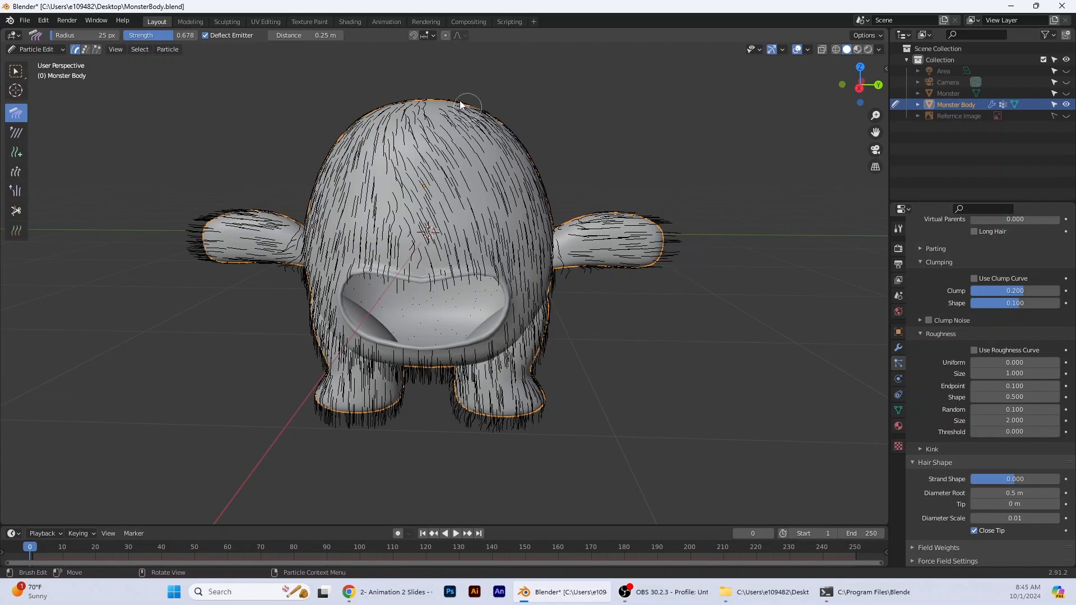
# - Increase the comb radius to 108 px and comb the hair in the middle of the face straight down past the mouth
pyautogui.moveTo(54, 35); pyautogui.dragTo(65, 35)
pyautogui.moveTo(420, 101); pyautogui.dragTo(413, 284)
pyautogui.moveTo(455, 143); pyautogui.dragTo(464, 336)
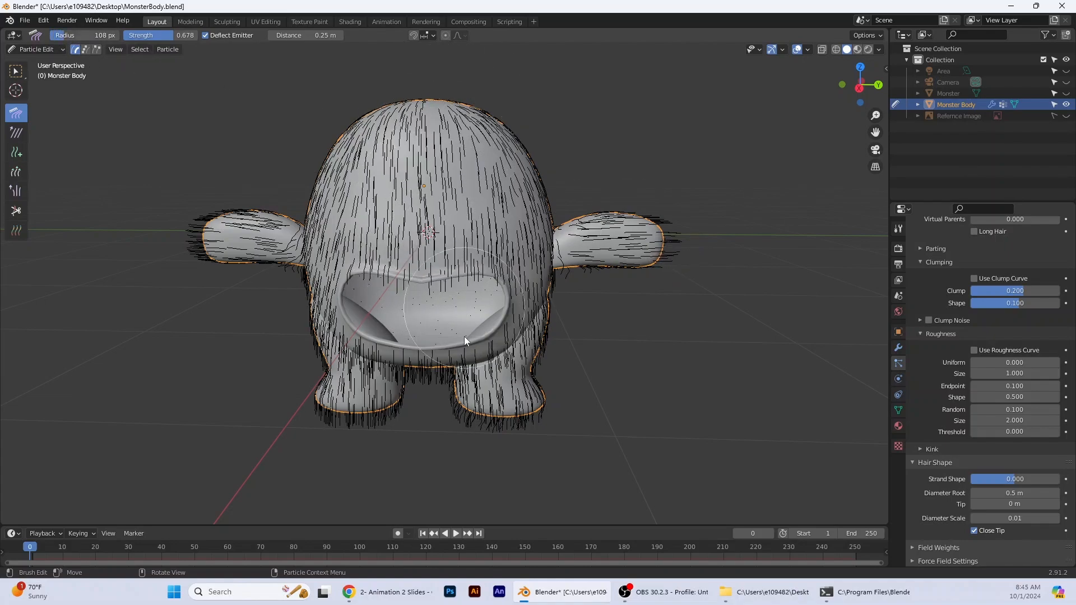
# - Unhide the Monster object and return Monster Body to Object Mode
pyautogui.click(1066, 94)
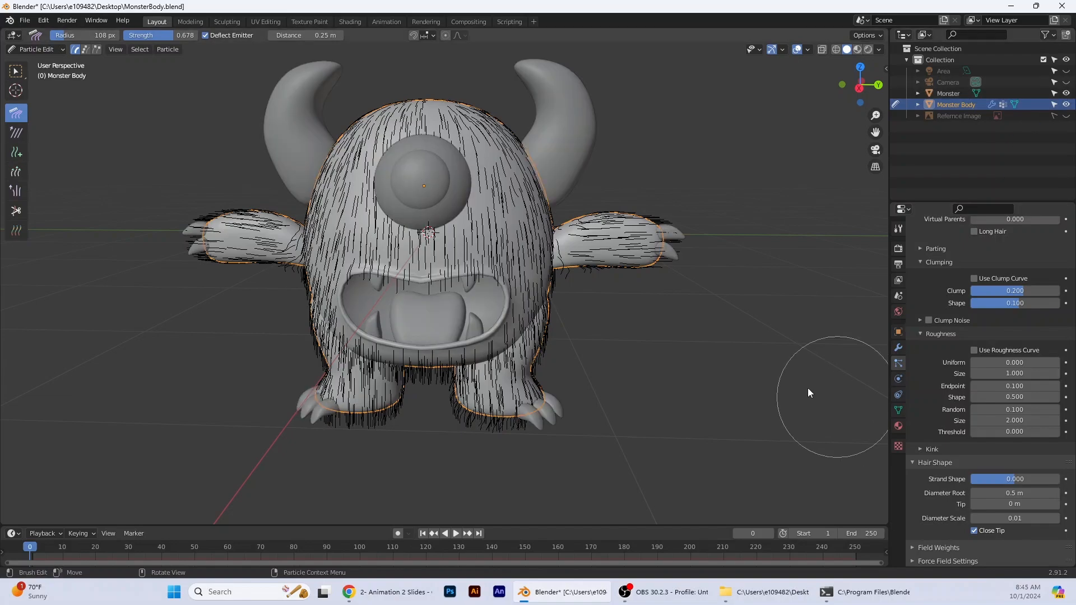
pyautogui.moveTo(808, 388); pyautogui.dragTo(347, 190, button='middle')
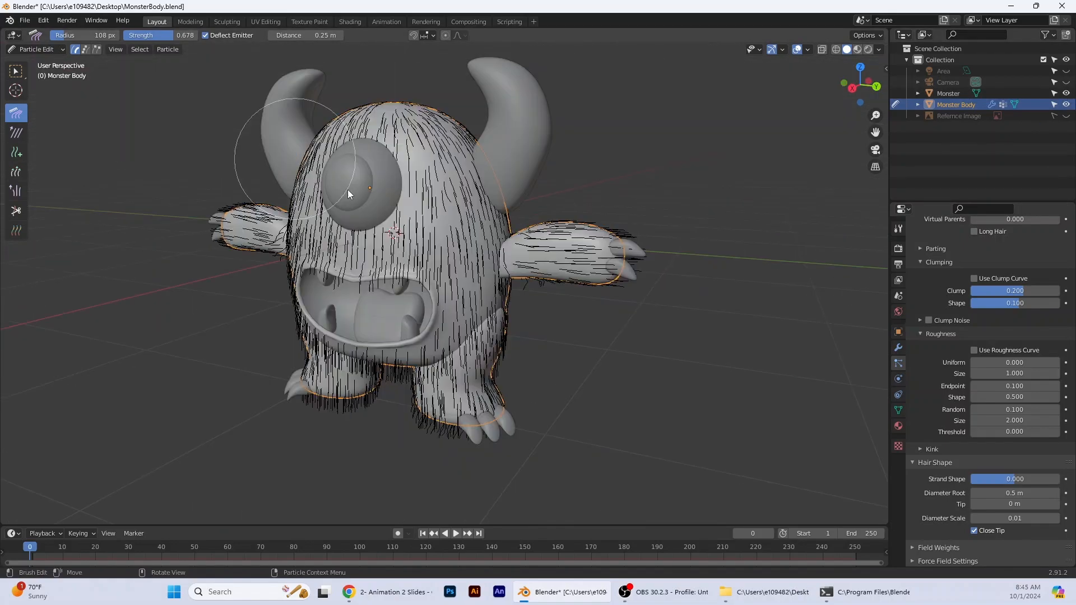
pyautogui.click(36, 49)
pyautogui.moveTo(565, 340); pyautogui.dragTo(439, 342, button='middle')
pyautogui.moveTo(736, 295)
pyautogui.mouseDown(button='middle')
pyautogui.moveTo(717, 313)
pyautogui.moveTo(745, 235)
pyautogui.mouseUp(button='middle')
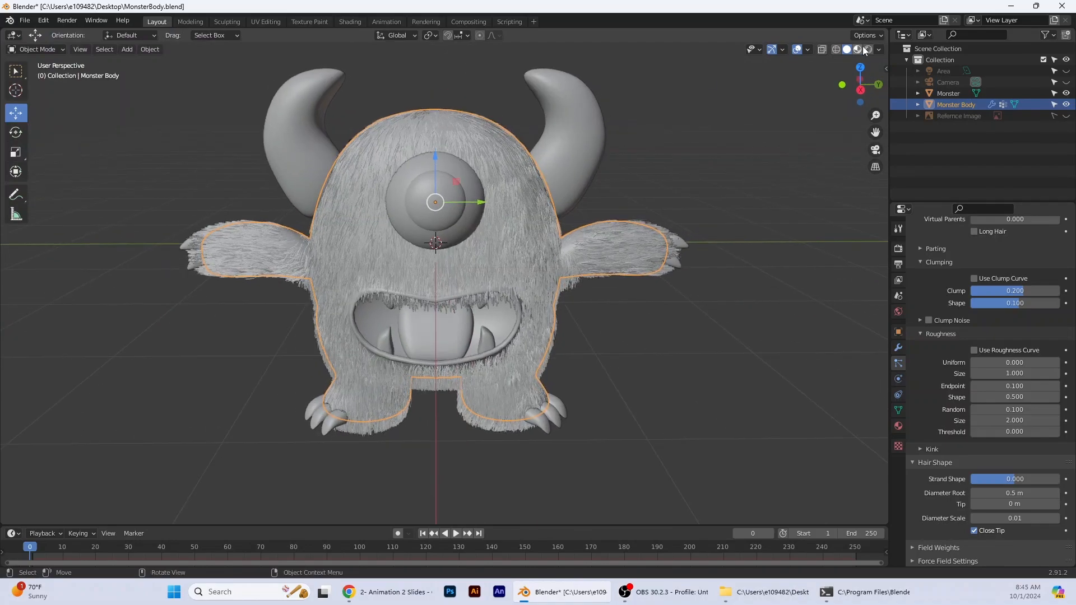
# - Switch the viewport to Material Preview shading and open the scene's render properties
pyautogui.click(858, 50)
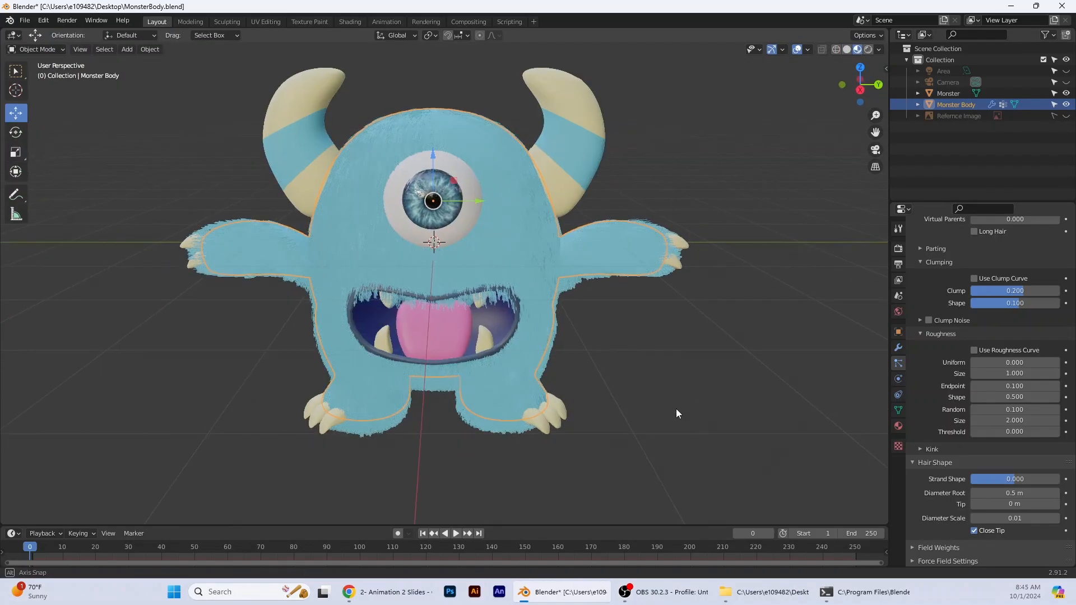
pyautogui.moveTo(676, 408); pyautogui.dragTo(850, 300, button='middle')
pyautogui.click(898, 228)
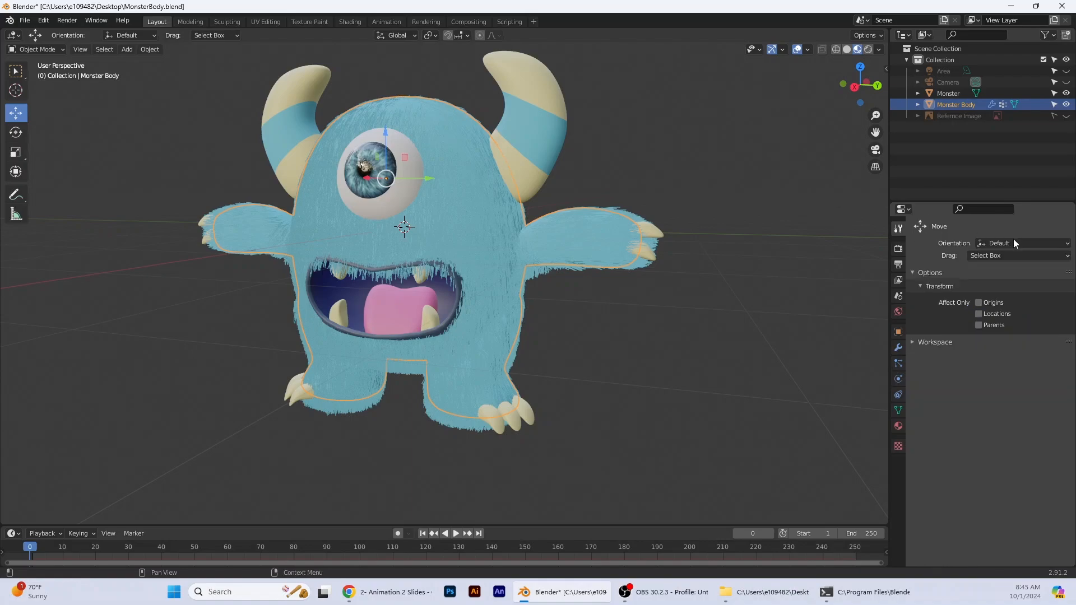
pyautogui.click(898, 248)
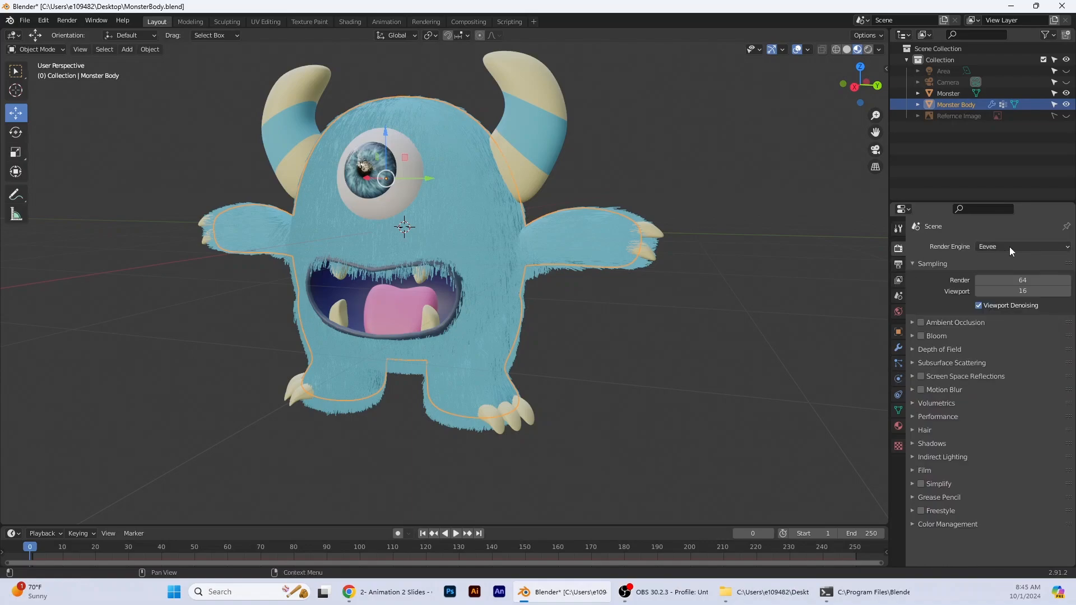
# - Examine the fur up close around the mouth, legs and arms, with the Monster object hidden and shown for comparison
pyautogui.scroll(6, 619, 416)
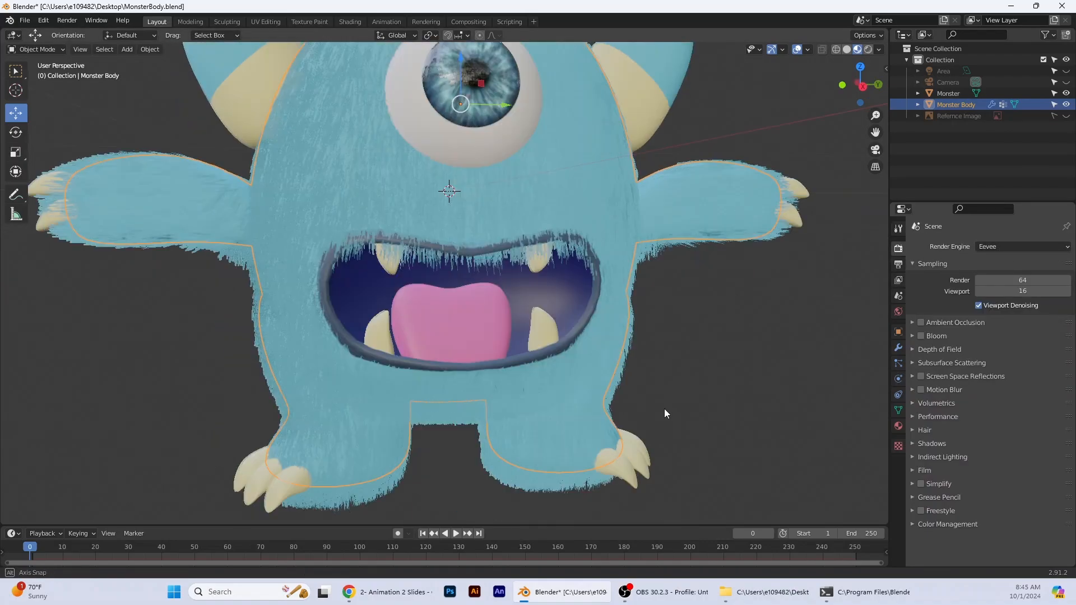
pyautogui.scroll(8, 414, 240)
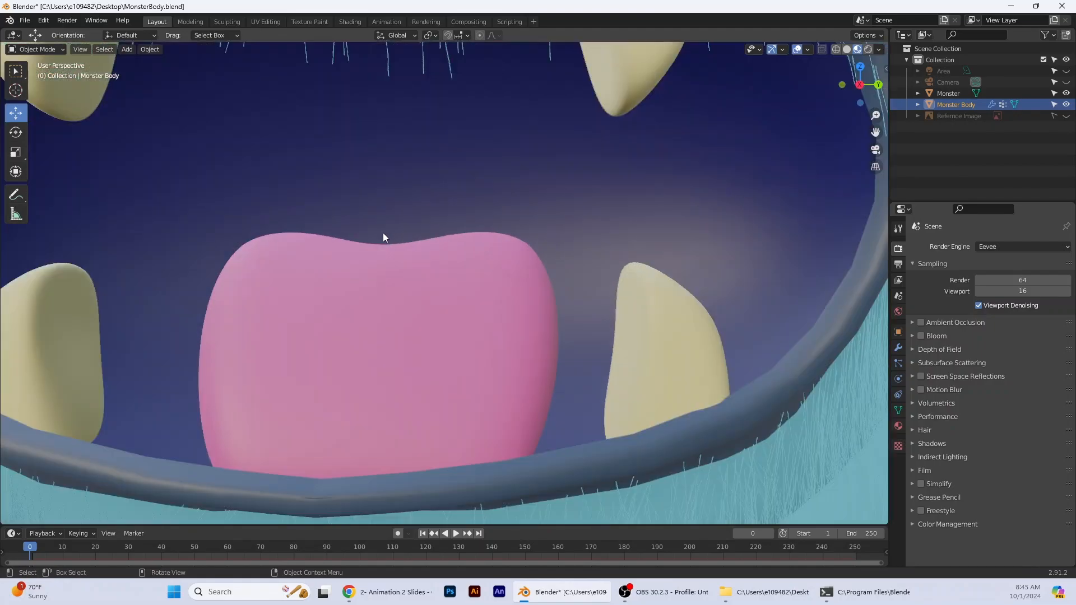
pyautogui.moveTo(382, 233); pyautogui.dragTo(180, 303, button='middle')
pyautogui.scroll(-4, 190, 310)
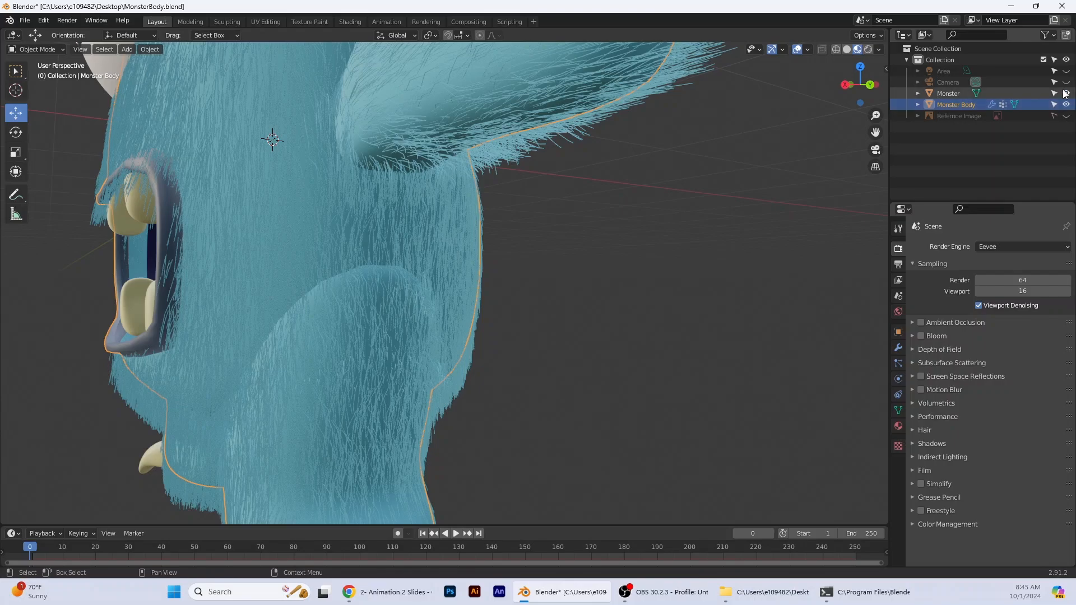
pyautogui.scroll(2, 119, 280)
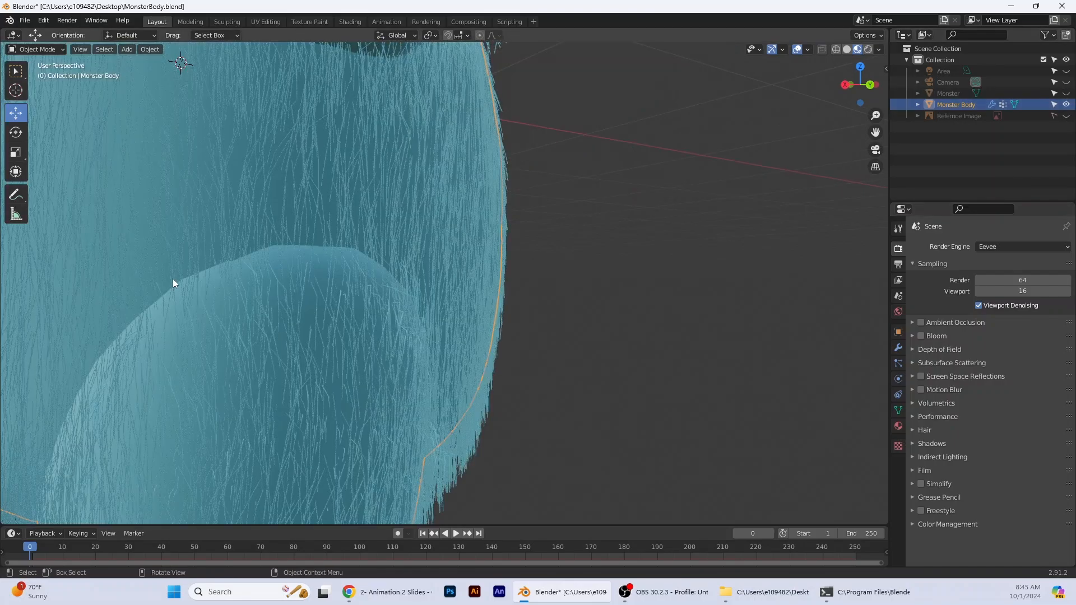
pyautogui.moveTo(172, 278); pyautogui.dragTo(395, 281, button='middle')
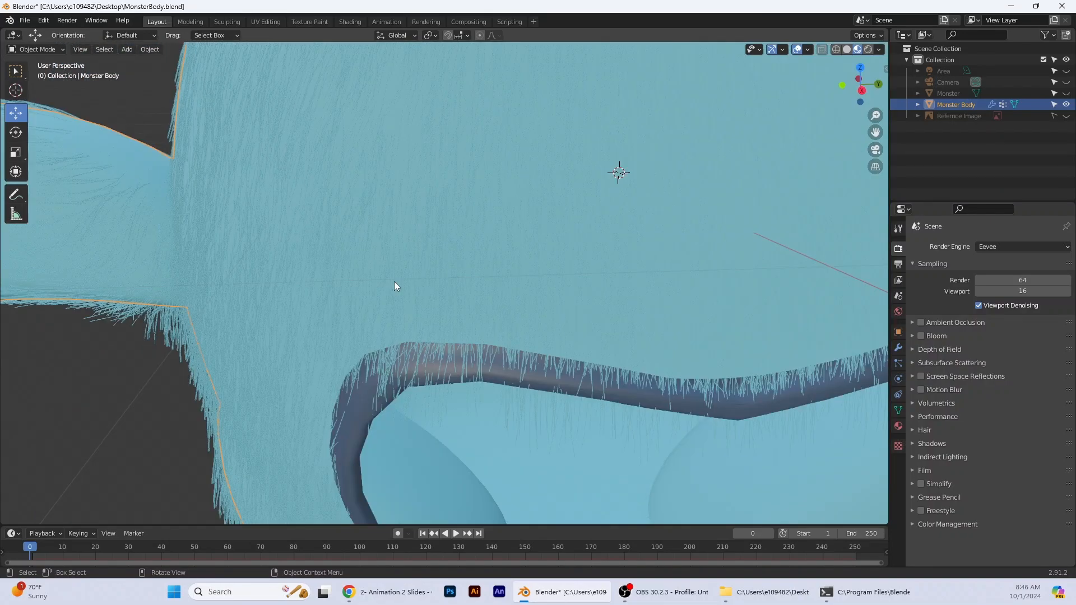
pyautogui.scroll(-4, 395, 281)
pyautogui.click(1066, 105)
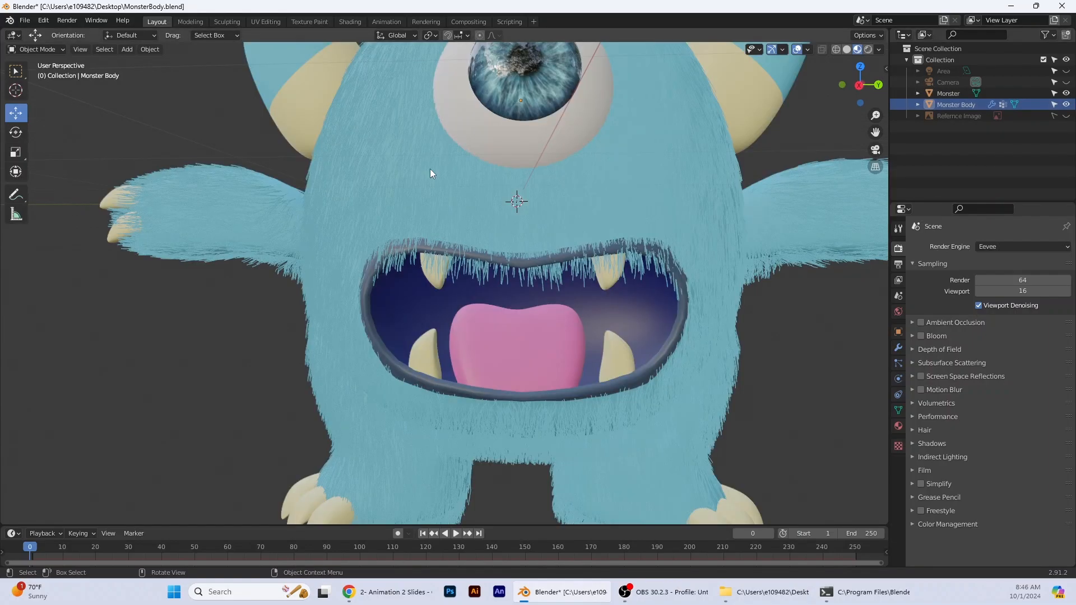
# - Shrink Monster Body's hair along the upper lip with the Length brush at 30 px radius and 0.600 strength, and check it in Object Mode
pyautogui.click(422, 184)
pyautogui.click(38, 49)
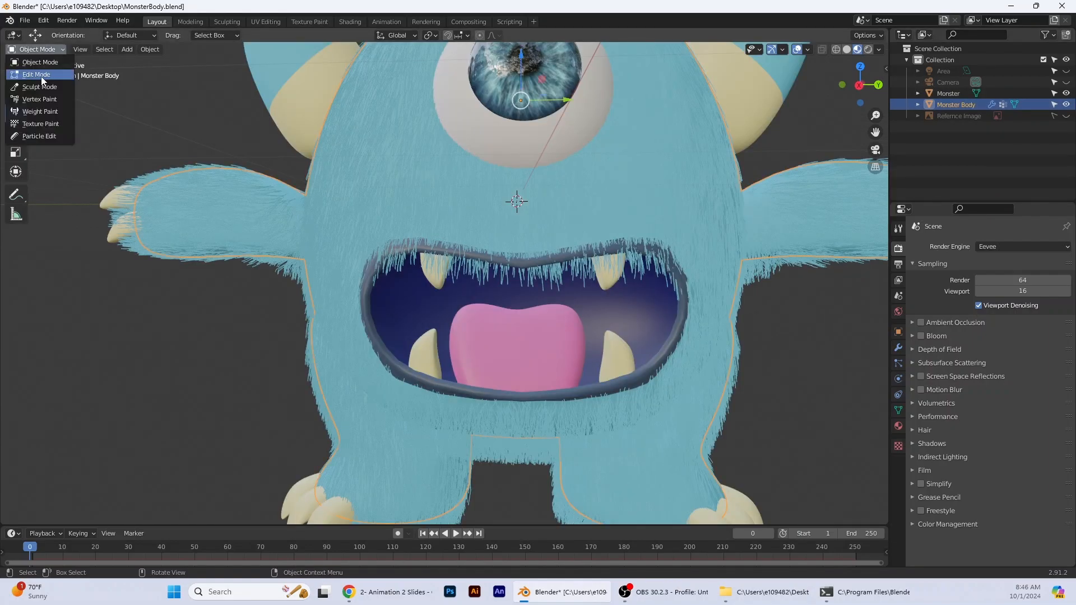
pyautogui.click(37, 139)
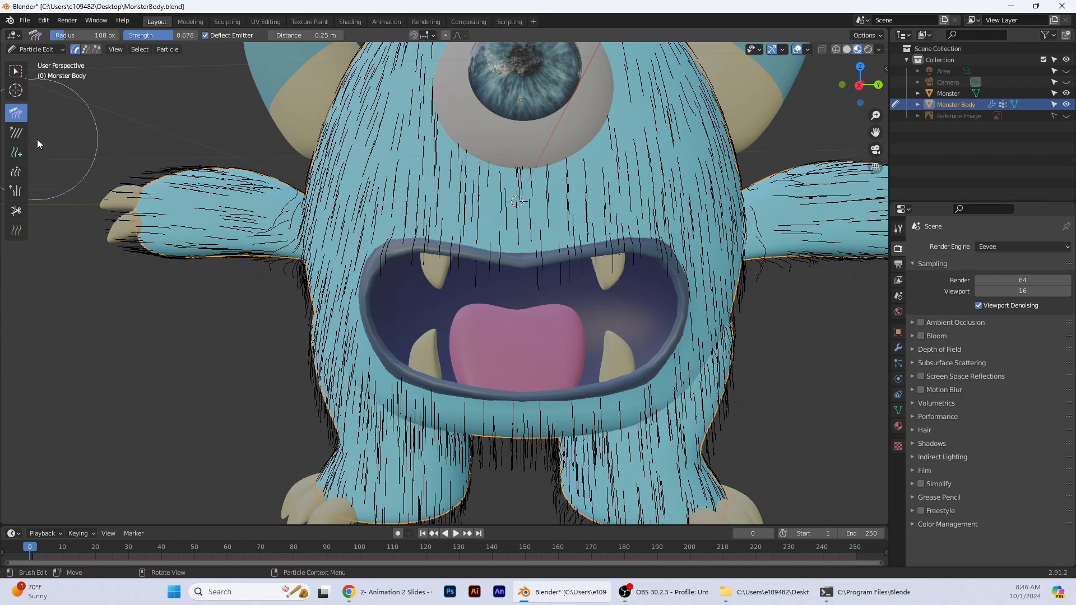
pyautogui.click(15, 173)
pyautogui.click(235, 35)
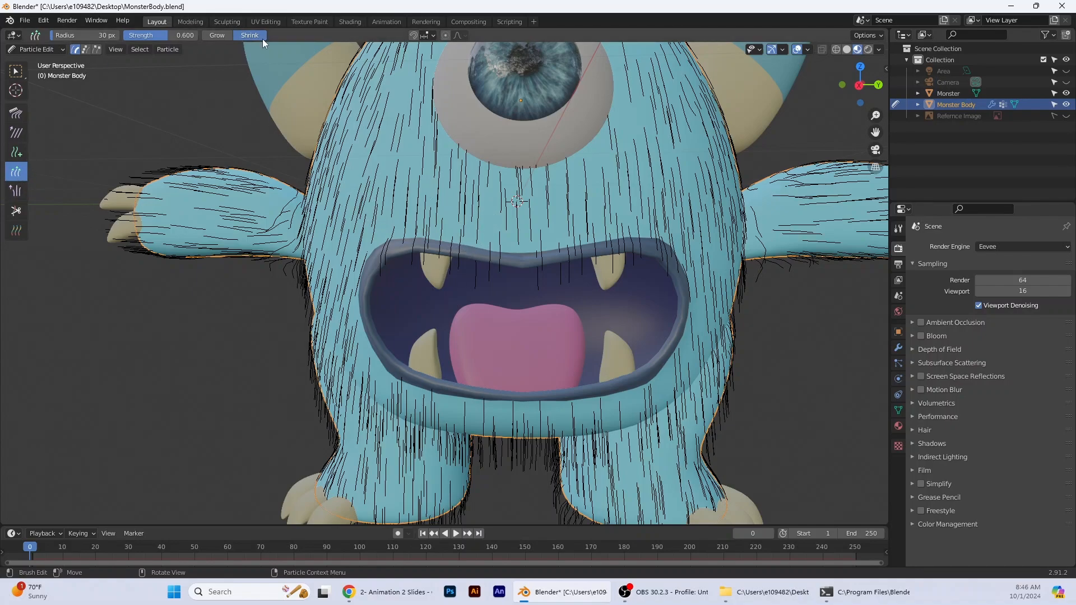
pyautogui.moveTo(424, 259)
pyautogui.mouseDown()
pyautogui.moveTo(507, 268)
pyautogui.moveTo(630, 248)
pyautogui.mouseUp()
pyautogui.moveTo(646, 241)
pyautogui.mouseDown()
pyautogui.moveTo(671, 297)
pyautogui.moveTo(565, 261)
pyautogui.moveTo(473, 257)
pyautogui.moveTo(499, 267)
pyautogui.mouseUp()
pyautogui.click(48, 49)
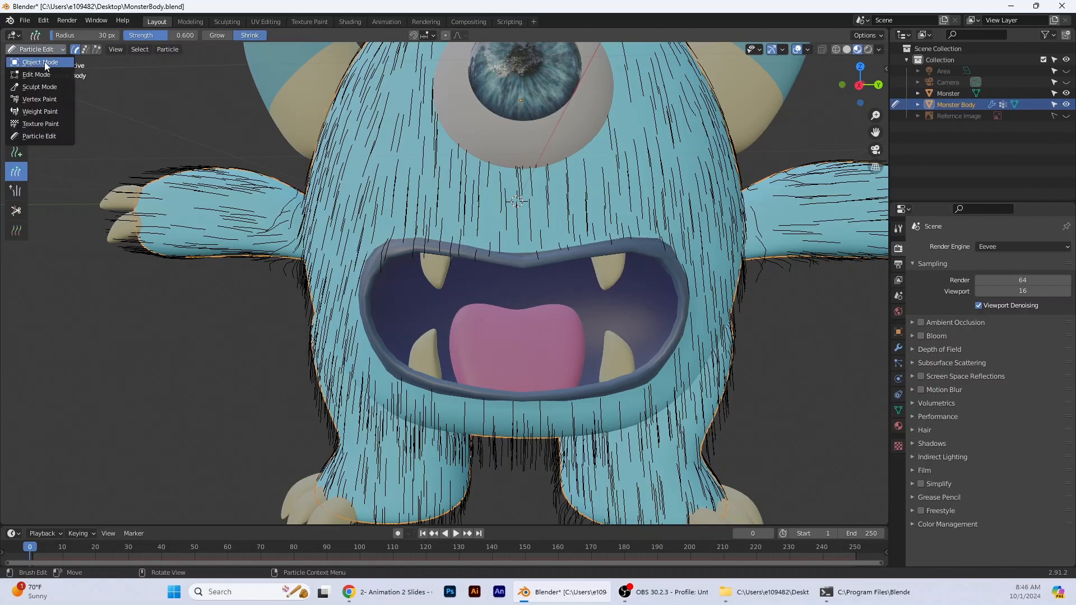
pyautogui.click(45, 62)
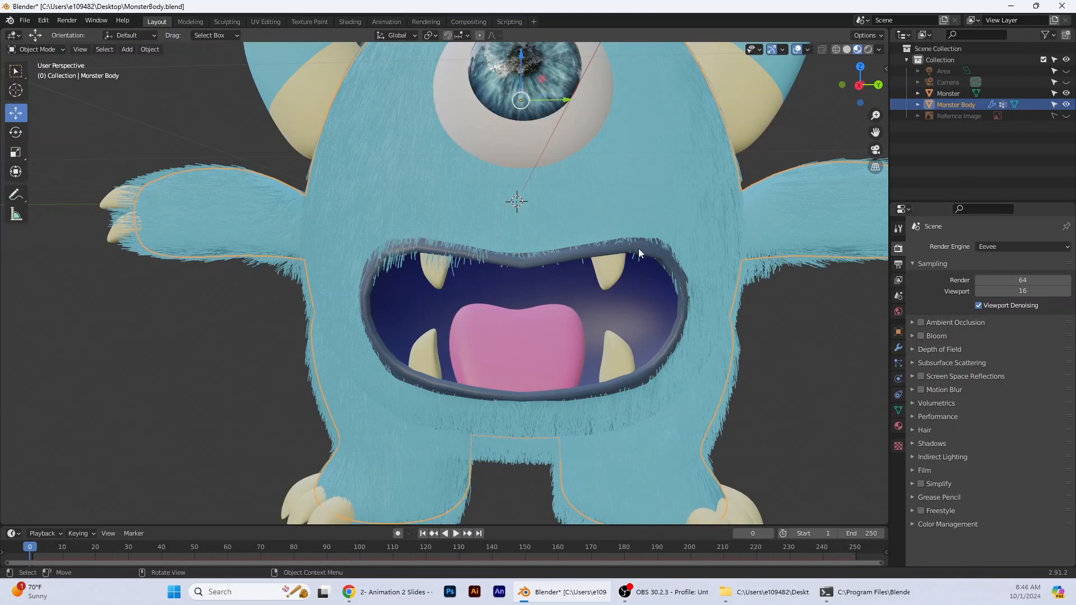
# - Shorten the remaining hair hanging over the mouth's upper edge in Particle Edit and return to Object Mode
pyautogui.click(57, 50)
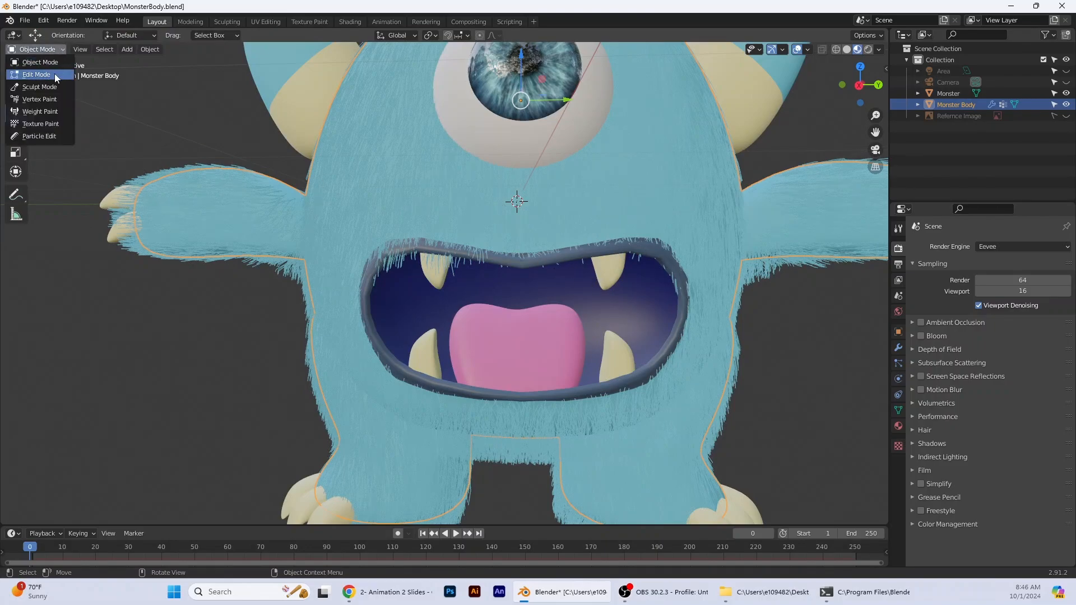
pyautogui.click(55, 73)
pyautogui.click(53, 51)
pyautogui.click(42, 65)
pyautogui.click(45, 50)
pyautogui.click(39, 136)
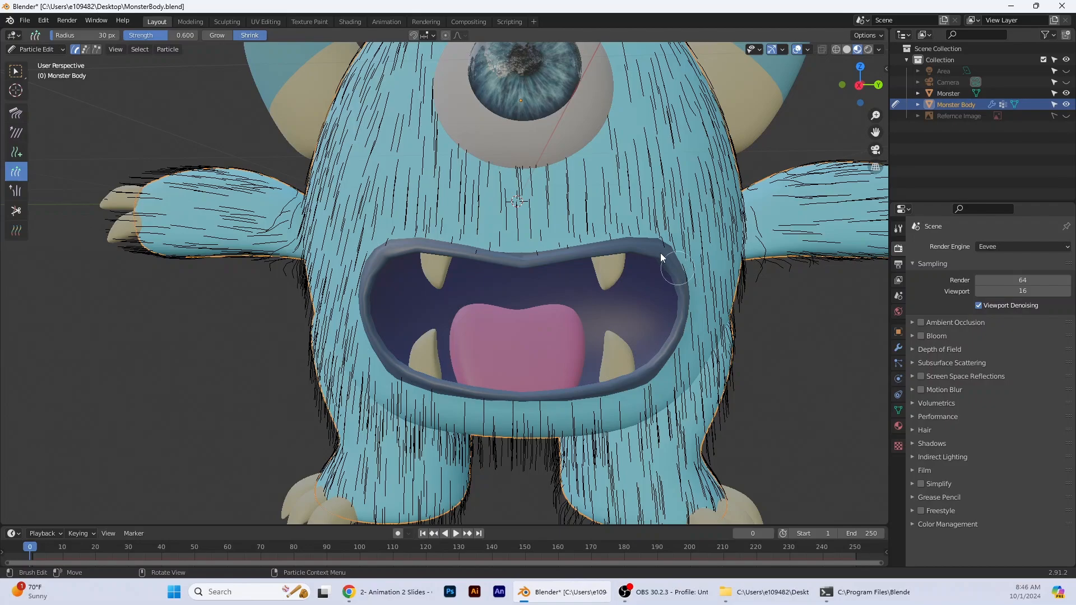
pyautogui.click(37, 50)
pyautogui.click(49, 64)
# - Adjust the Comb brush radius, comb the short hair just above the upper lip, and return to Object Mode
pyautogui.scroll(1, 136, 112)
pyautogui.click(36, 49)
pyautogui.click(37, 135)
pyautogui.click(16, 113)
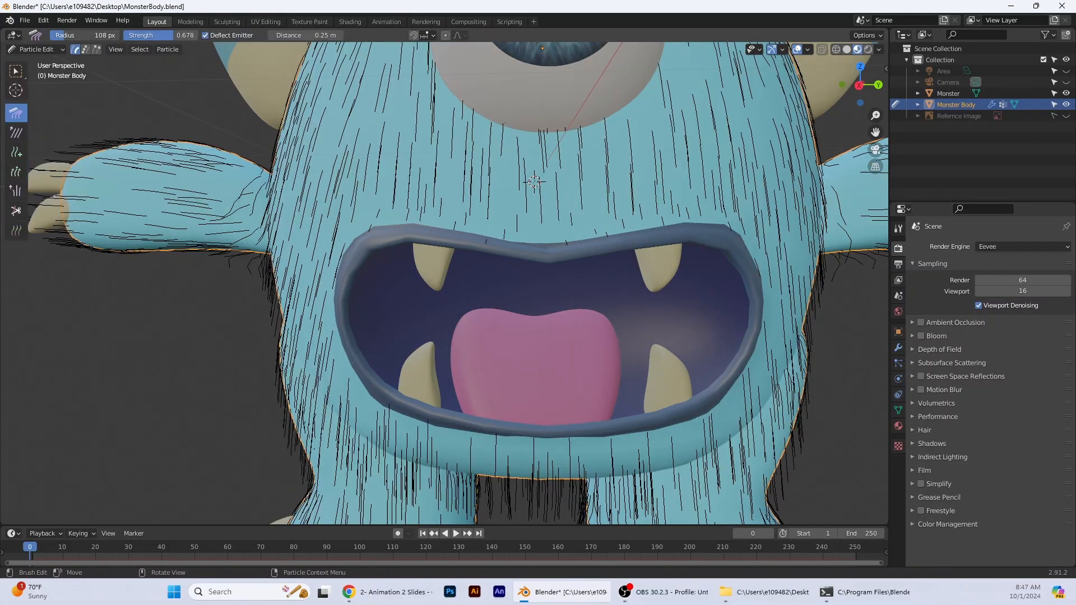
pyautogui.press('f')
pyautogui.click(565, 257)
pyautogui.moveTo(419, 194); pyautogui.dragTo(419, 222)
pyautogui.click(36, 50)
pyautogui.click(48, 64)
# - Trim the combed hair at the mouth rim with the Length brush set to Shrink, and review the whole monster in Object Mode
pyautogui.click(49, 49)
pyautogui.click(34, 135)
pyautogui.moveTo(684, 342); pyautogui.dragTo(504, 355, button='middle')
pyautogui.click(16, 171)
pyautogui.moveTo(126, 354); pyautogui.dragTo(216, 336, button='middle')
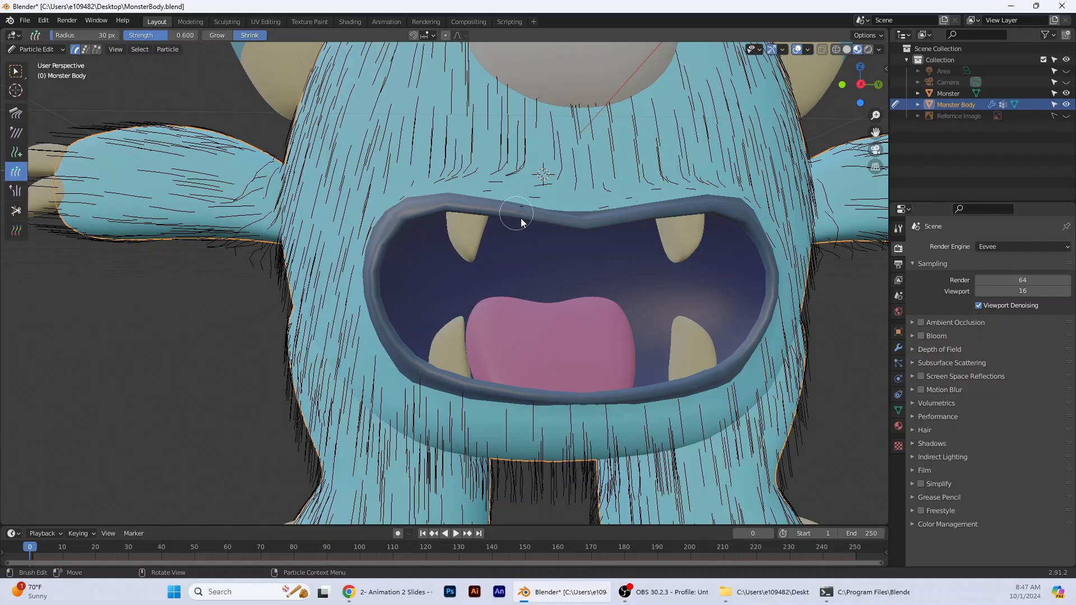
pyautogui.click(40, 50)
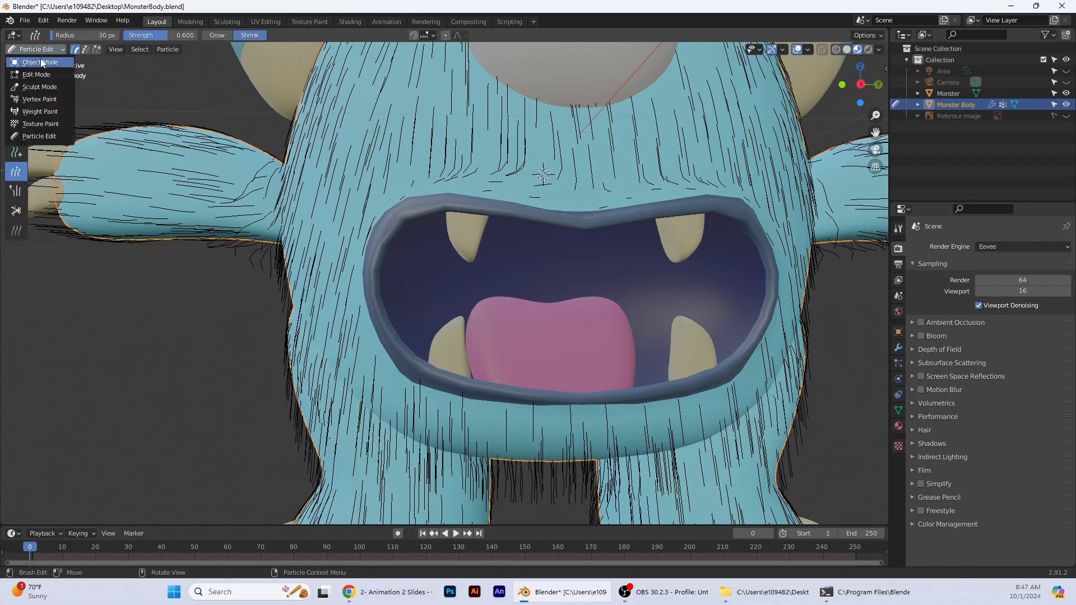
pyautogui.click(41, 59)
pyautogui.press('Home')
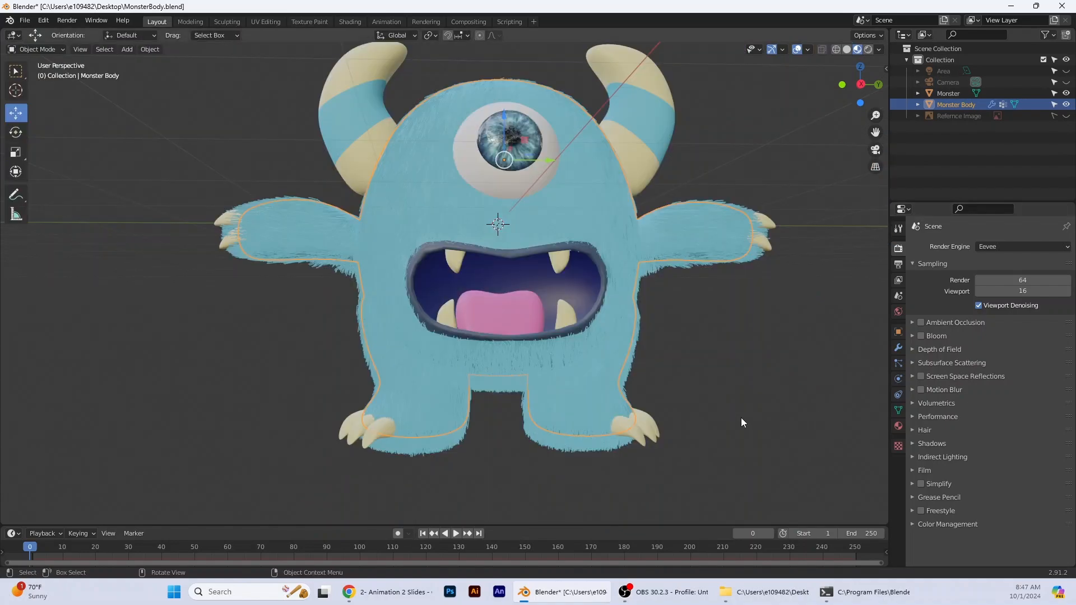
pyautogui.moveTo(742, 429); pyautogui.dragTo(750, 428, button='middle')
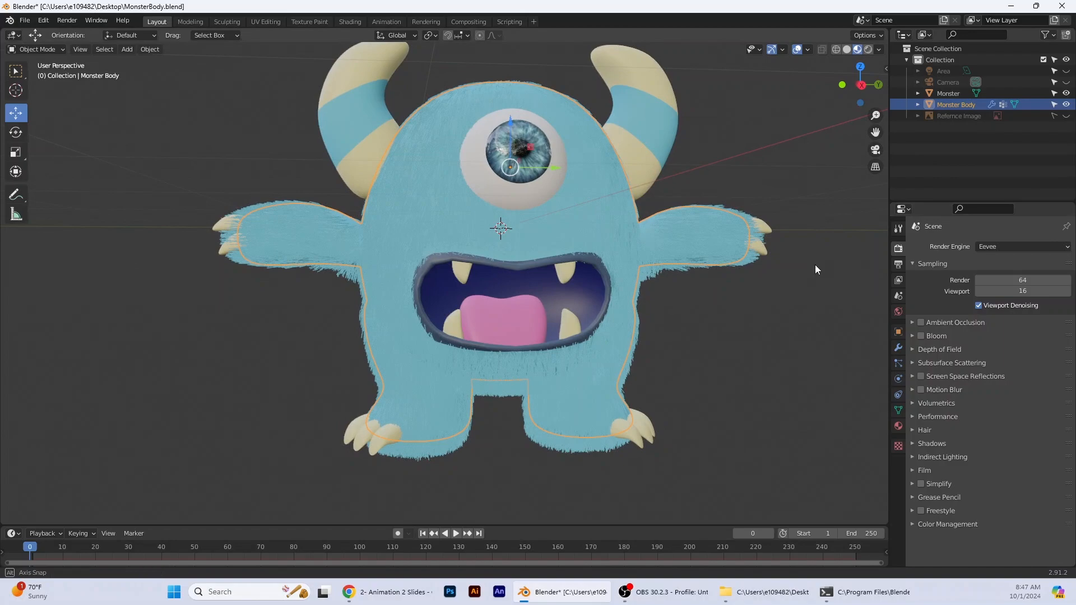
# - Minimize the open windows and open Monster.png from the desktop to view the finished monster render
pyautogui.click(899, 229)
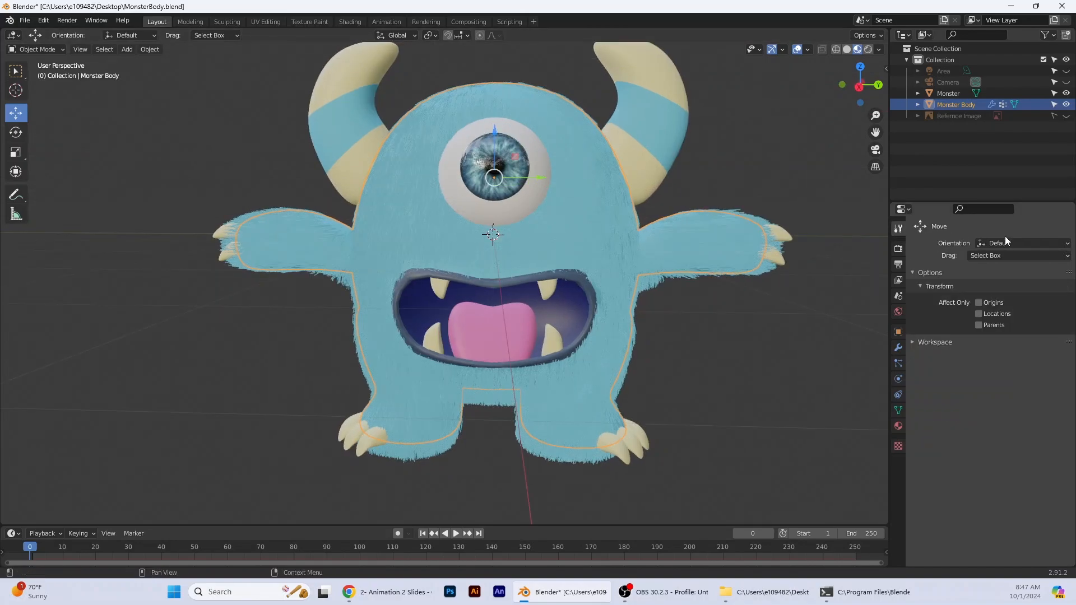
pyautogui.click(898, 253)
pyautogui.click(1011, 6)
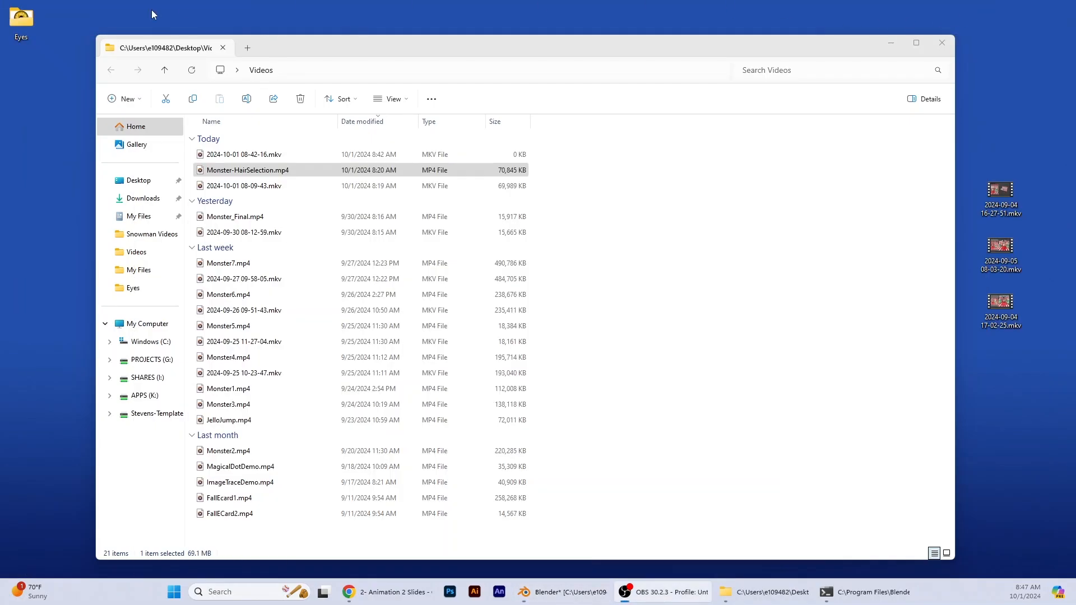
pyautogui.click(891, 43)
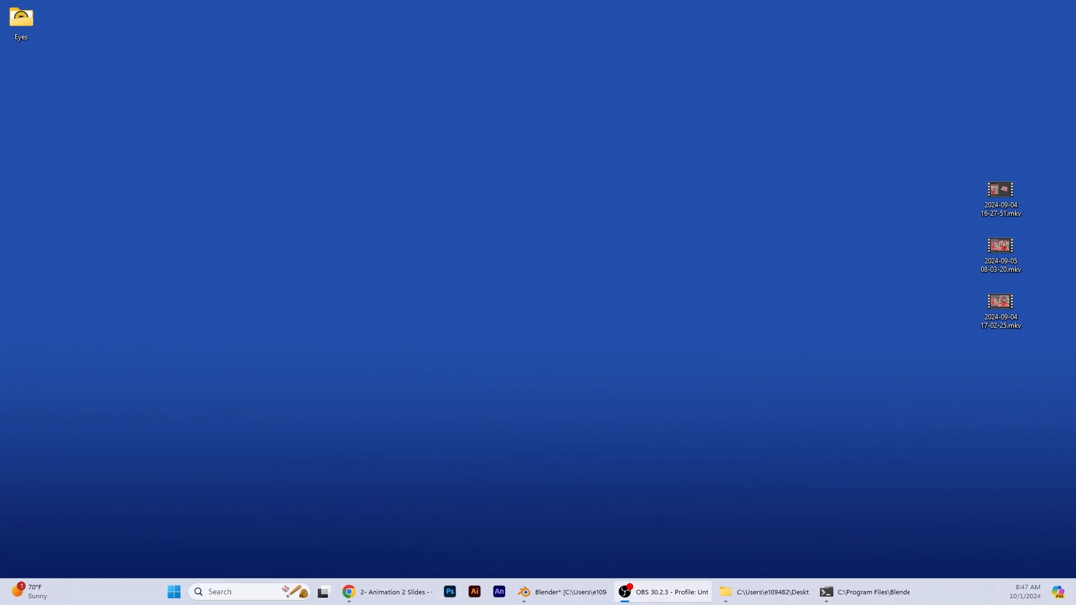
pyautogui.click(495, 169)
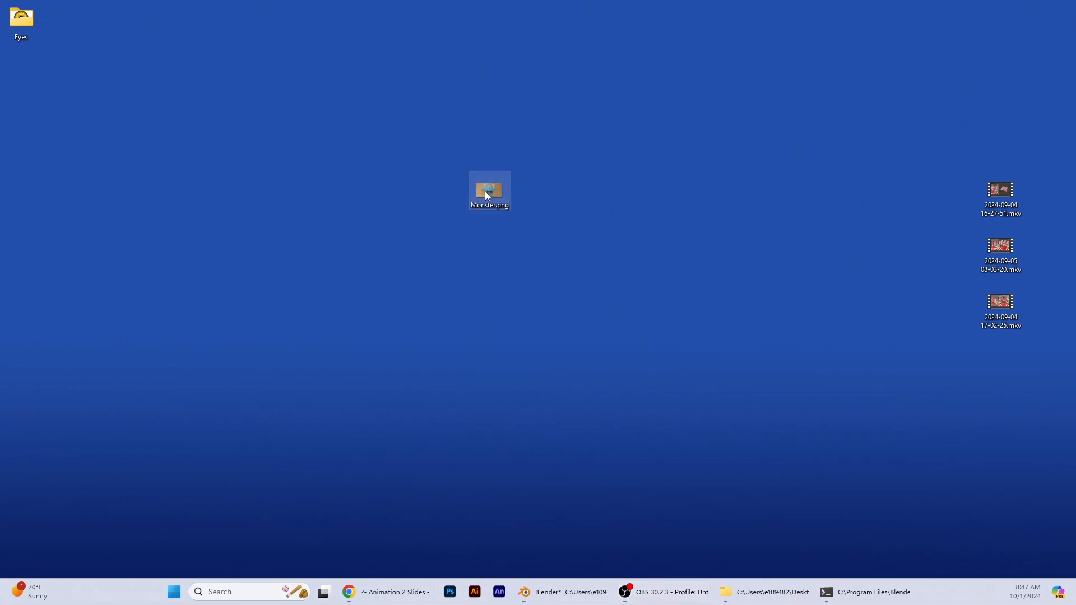
pyautogui.doubleClick(487, 194)
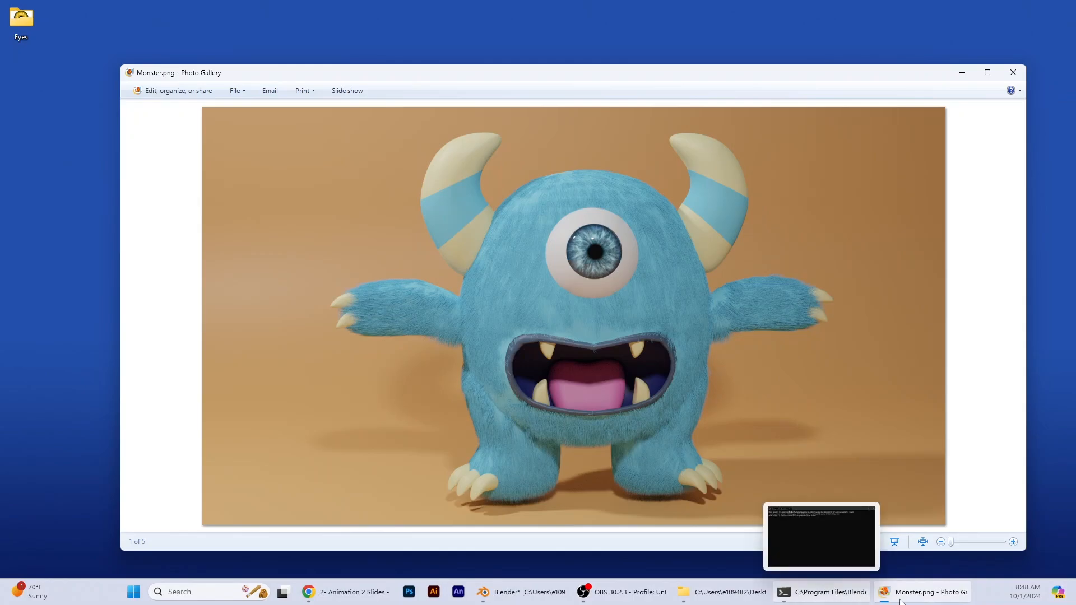
pyautogui.moveTo(737, 599)
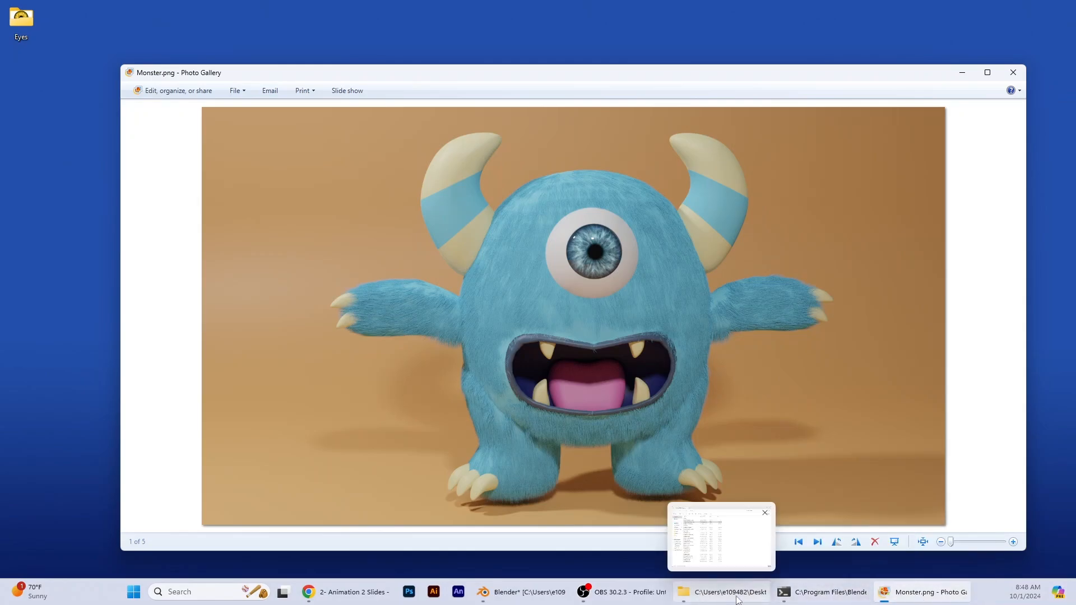
# - Return to Blender and set the render engine to Cycles
pyautogui.click(521, 593)
pyautogui.click(1019, 249)
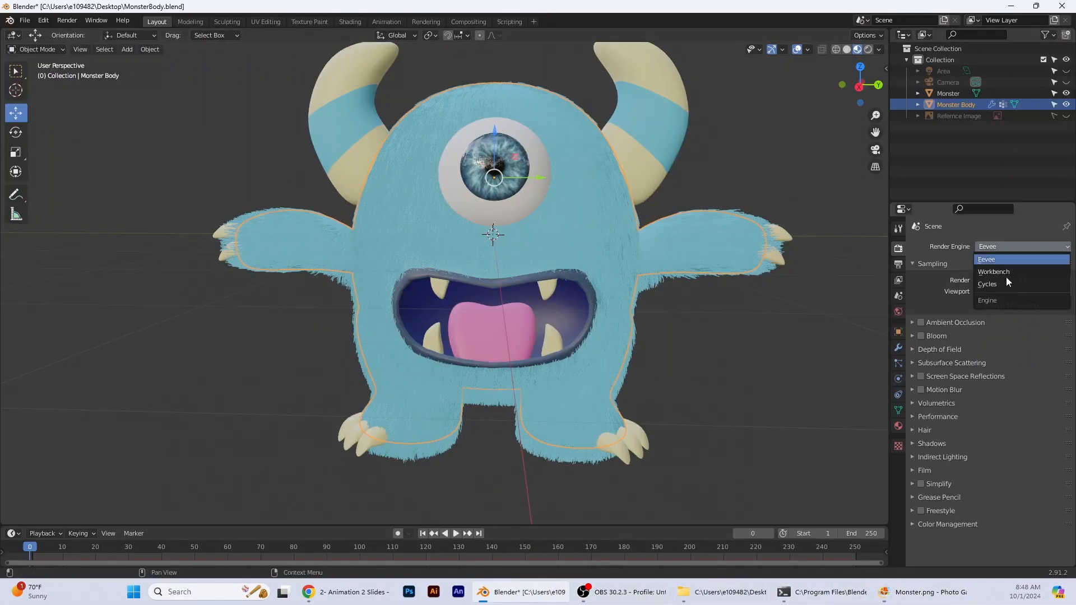
pyautogui.click(999, 286)
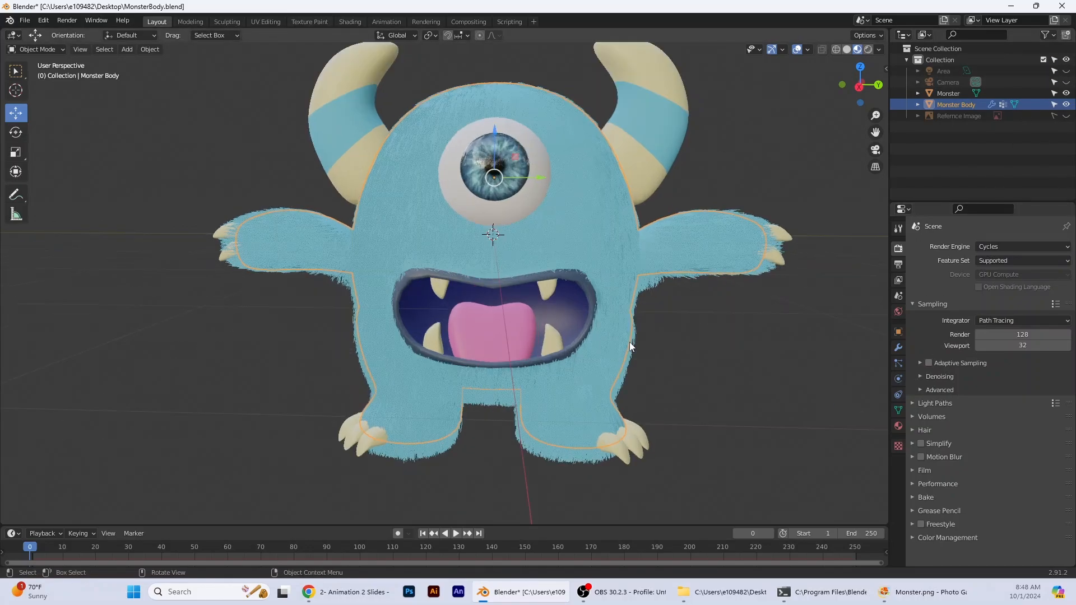
# - Switch the viewport to Rendered shading and unhide the Camera and the Area light
pyautogui.moveTo(632, 339); pyautogui.dragTo(866, 53, button='middle')
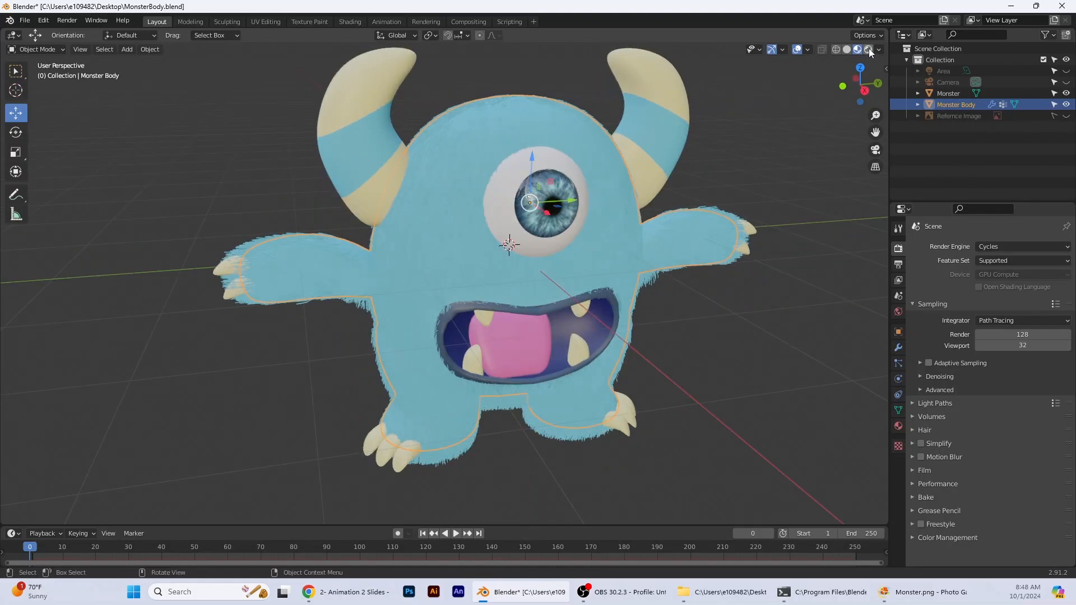
pyautogui.click(869, 50)
pyautogui.moveTo(695, 382); pyautogui.dragTo(667, 367, button='middle')
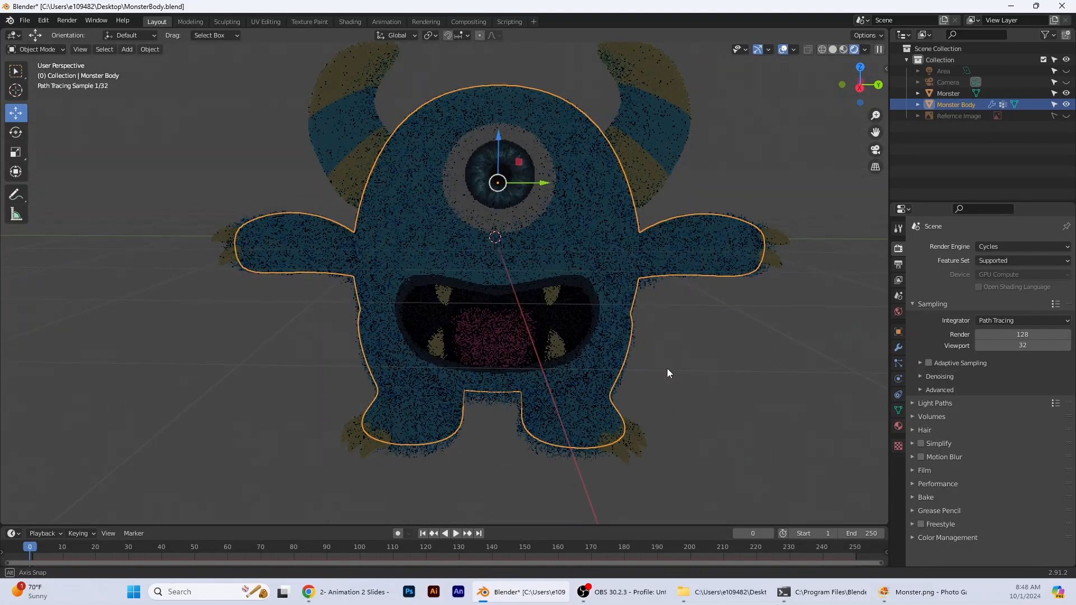
pyautogui.click(1066, 81)
pyautogui.click(1066, 71)
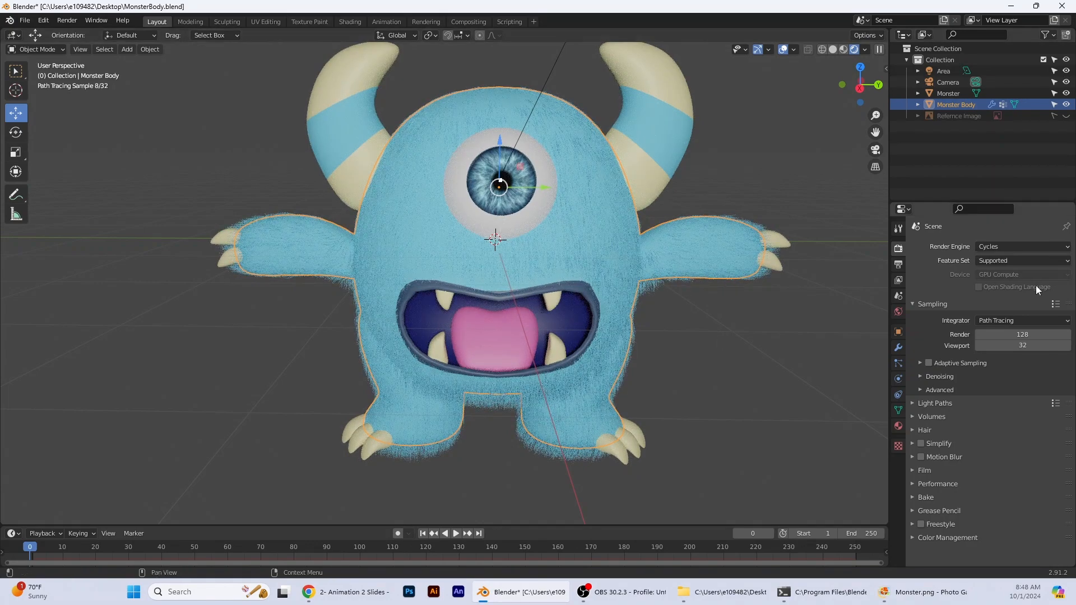
pyautogui.doubleClick(960, 10)
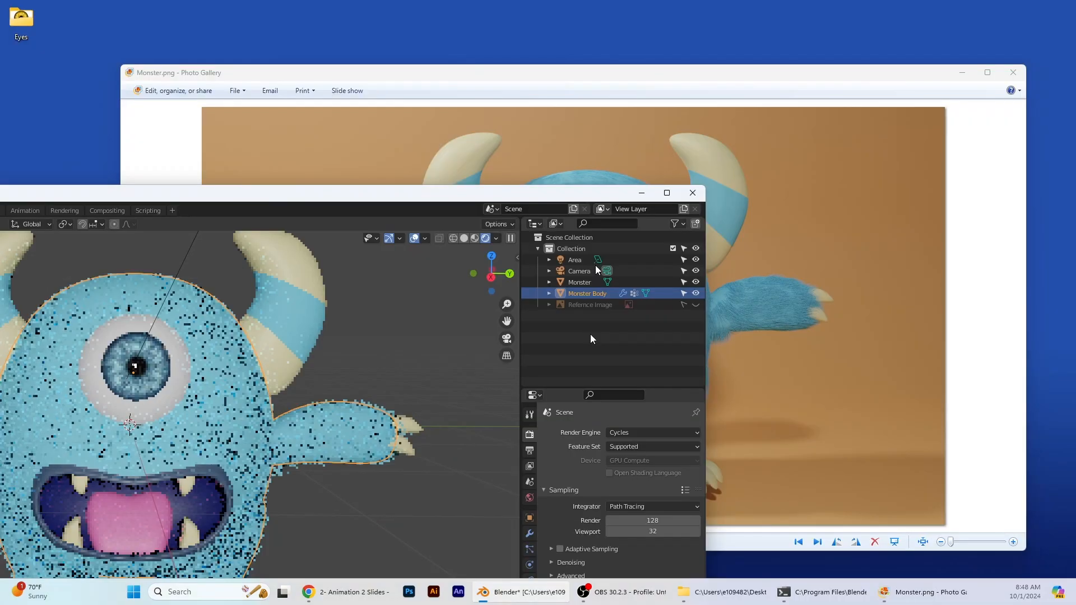
pyautogui.moveTo(662, 196); pyautogui.dragTo(921, 76)
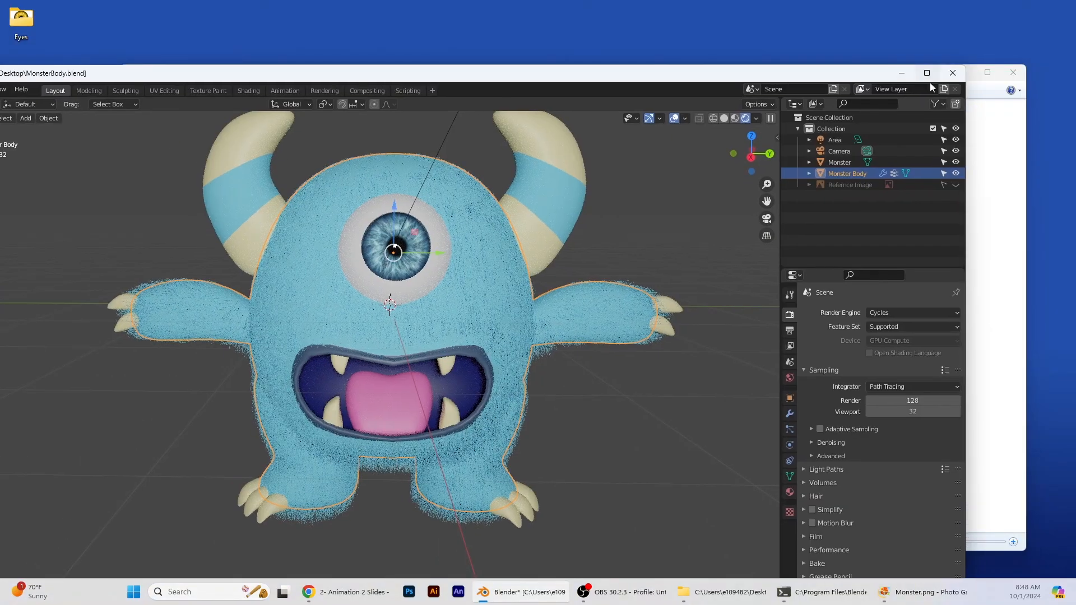
pyautogui.click(927, 73)
# - Set the render engine to Eevee and split the 3D viewport vertically into two side-by-side areas
pyautogui.click(998, 247)
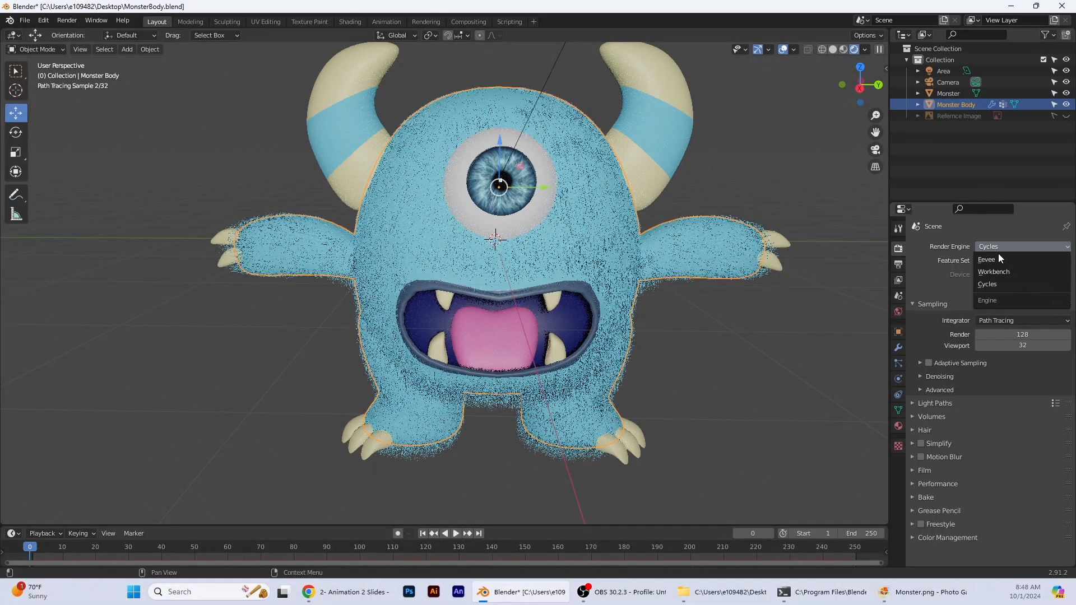
pyautogui.click(999, 258)
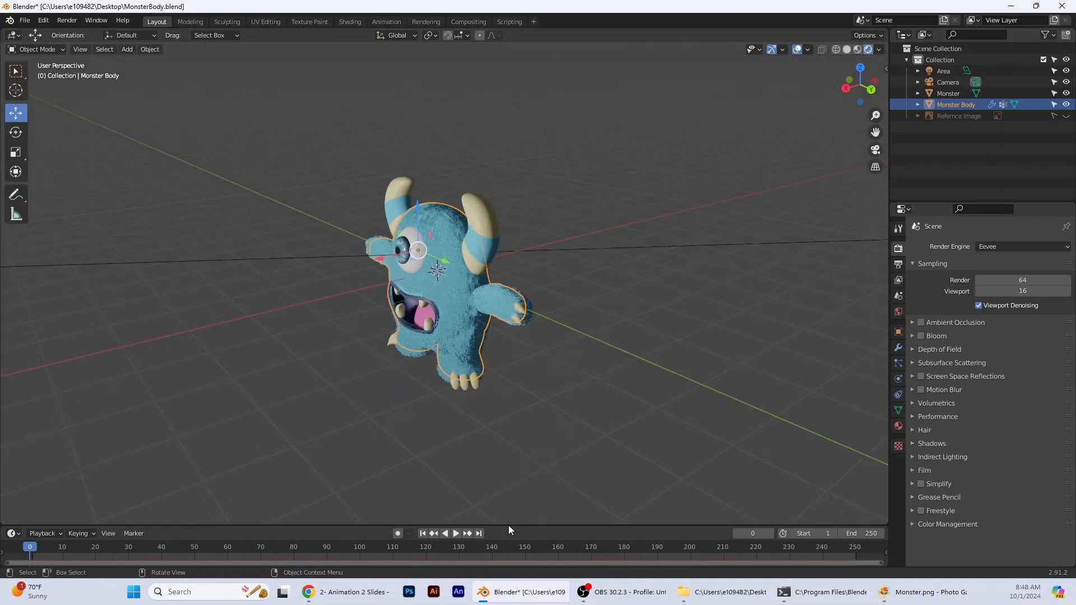
pyautogui.rightClick(509, 526)
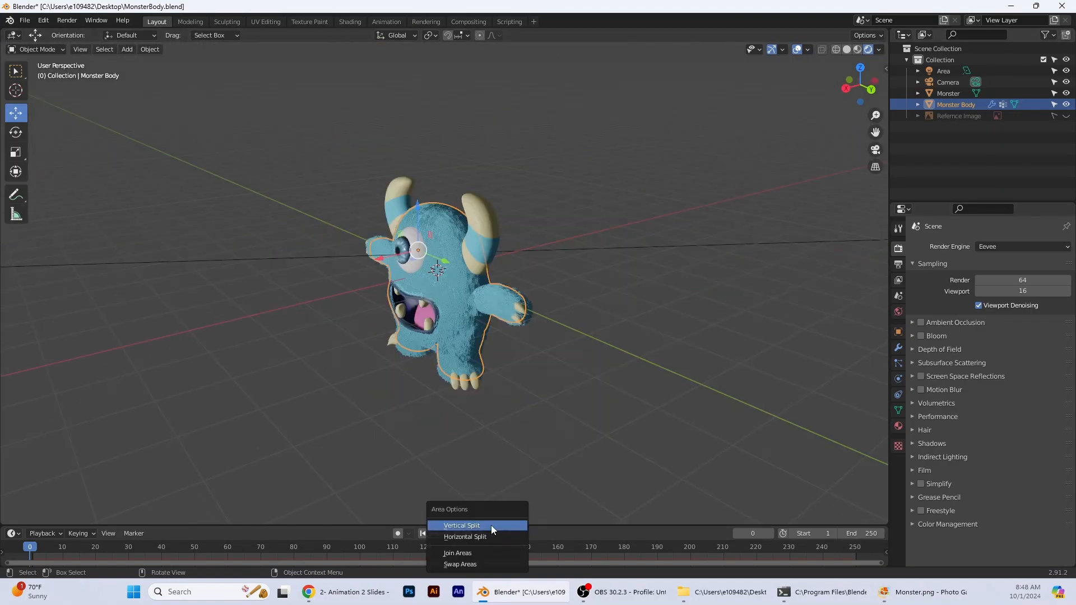
pyautogui.click(491, 526)
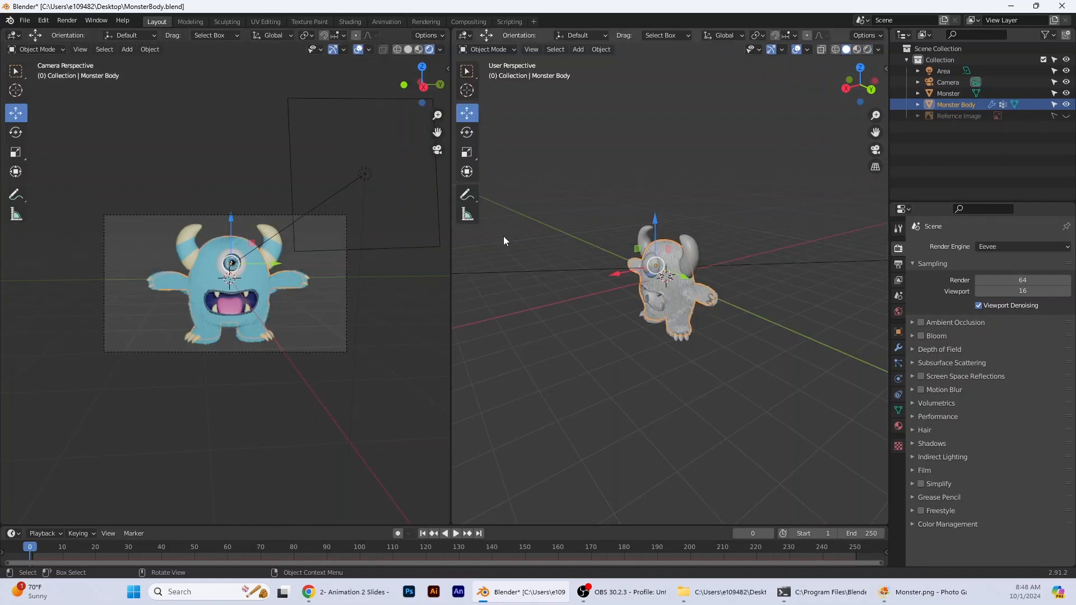
# - Add a plane mesh and move it straight down to the level of the monster's feet
pyautogui.scroll(-5, 611, 294)
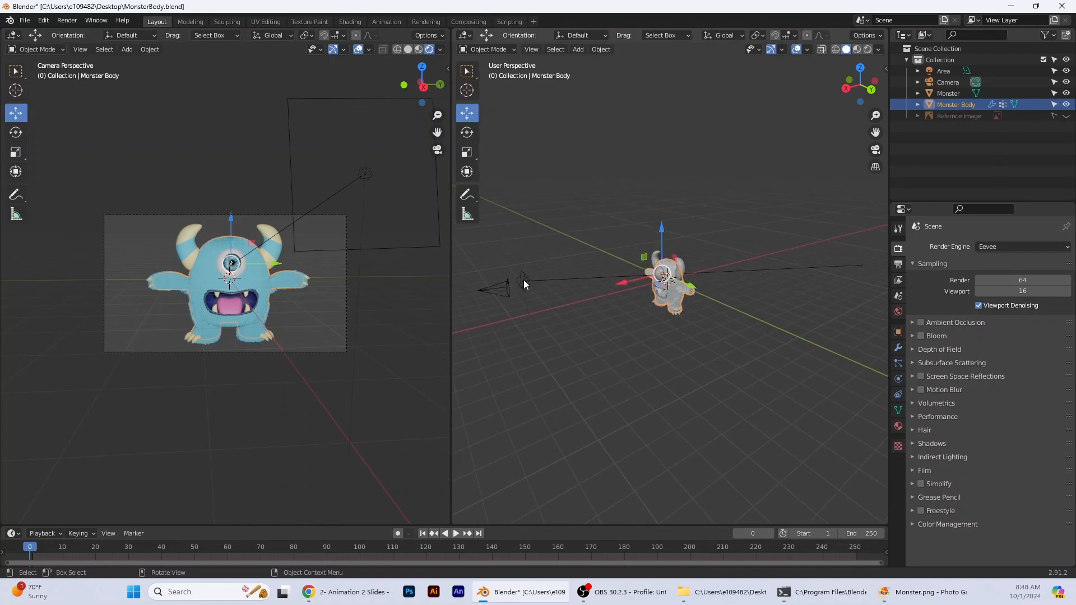
pyautogui.moveTo(589, 334); pyautogui.dragTo(496, 84, button='middle')
pyautogui.click(127, 49)
pyautogui.moveTo(149, 65)
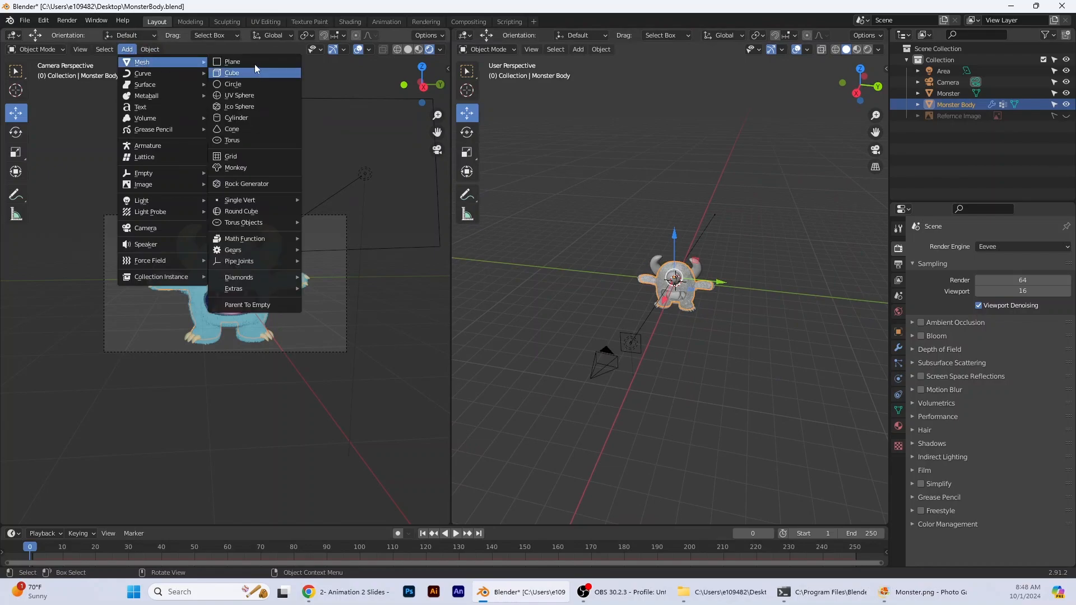
pyautogui.click(255, 66)
pyautogui.moveTo(676, 258); pyautogui.dragTo(682, 288)
# - Scale the plane up into a wide floor and raise it slightly to meet the monster's feet
pyautogui.click(467, 152)
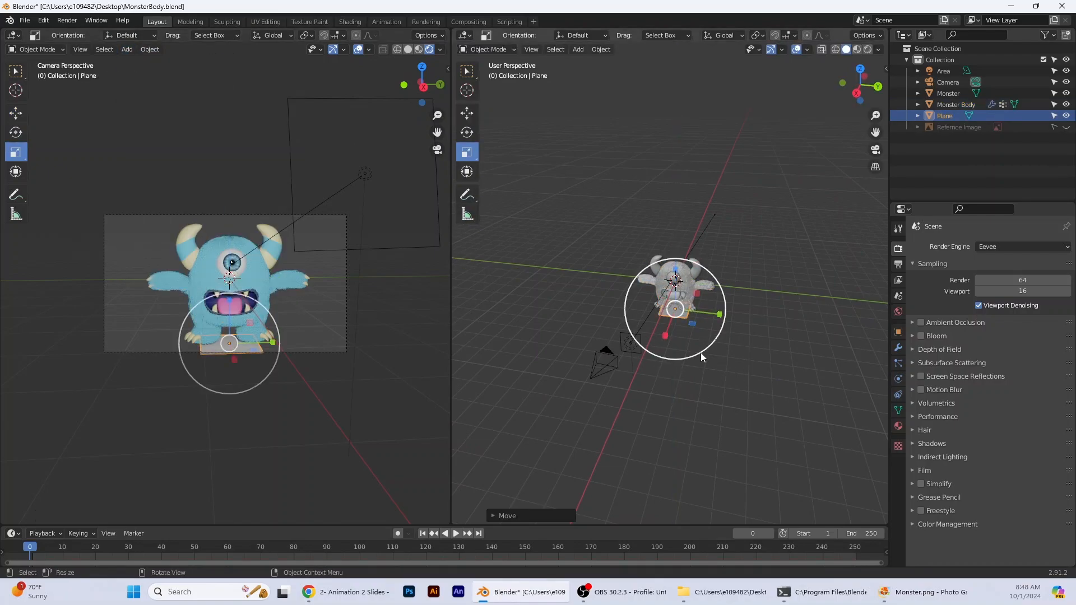
pyautogui.moveTo(701, 352); pyautogui.dragTo(819, 129)
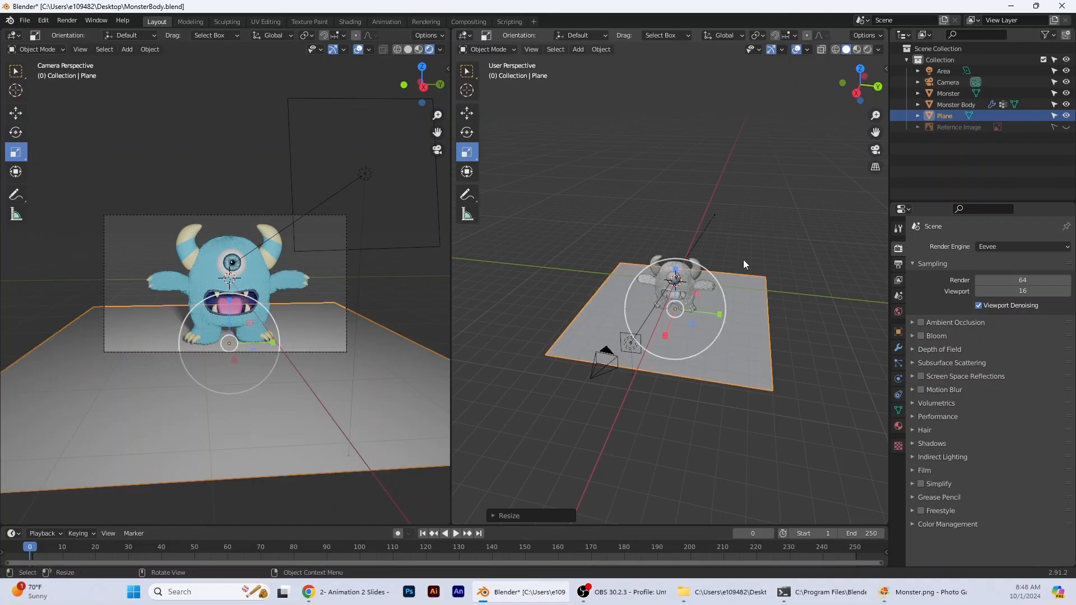
pyautogui.moveTo(743, 265); pyautogui.dragTo(646, 382, button='middle')
pyautogui.click(467, 113)
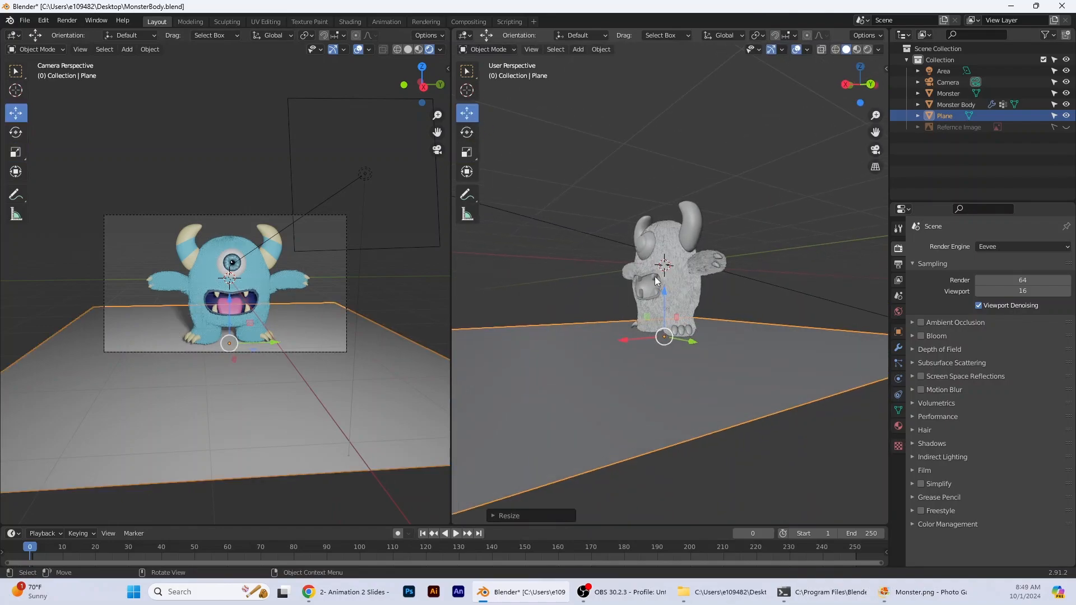
pyautogui.moveTo(662, 296); pyautogui.dragTo(665, 293)
pyautogui.moveTo(634, 392); pyautogui.dragTo(687, 419, button='middle')
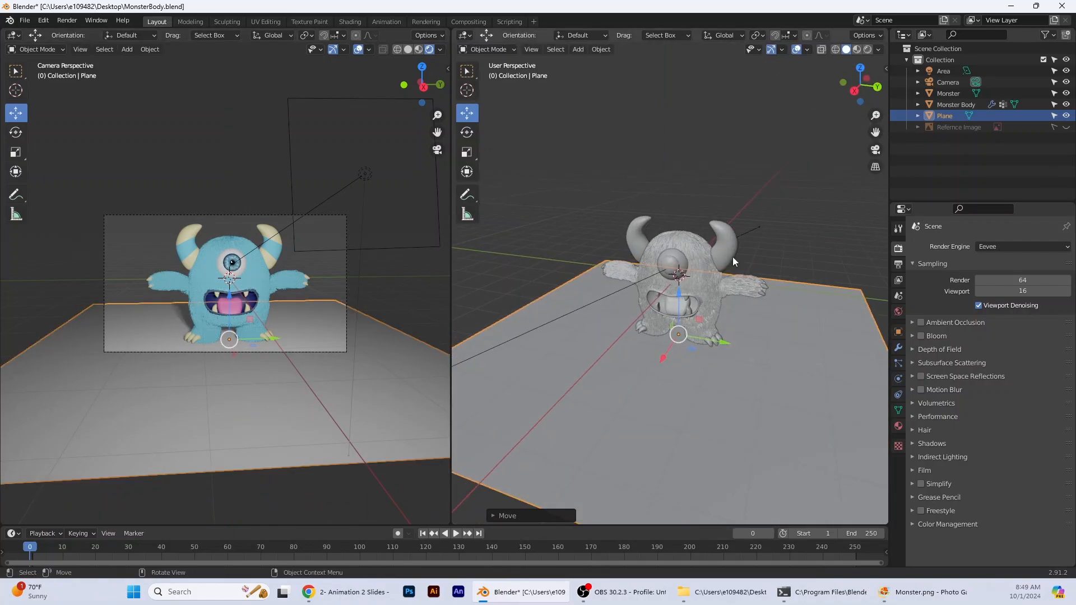
# - In Edit Mode, extrude the plane's back edge upward about 7.9 m as a backdrop wall, then return to Object Mode
pyautogui.click(508, 53)
pyautogui.click(493, 76)
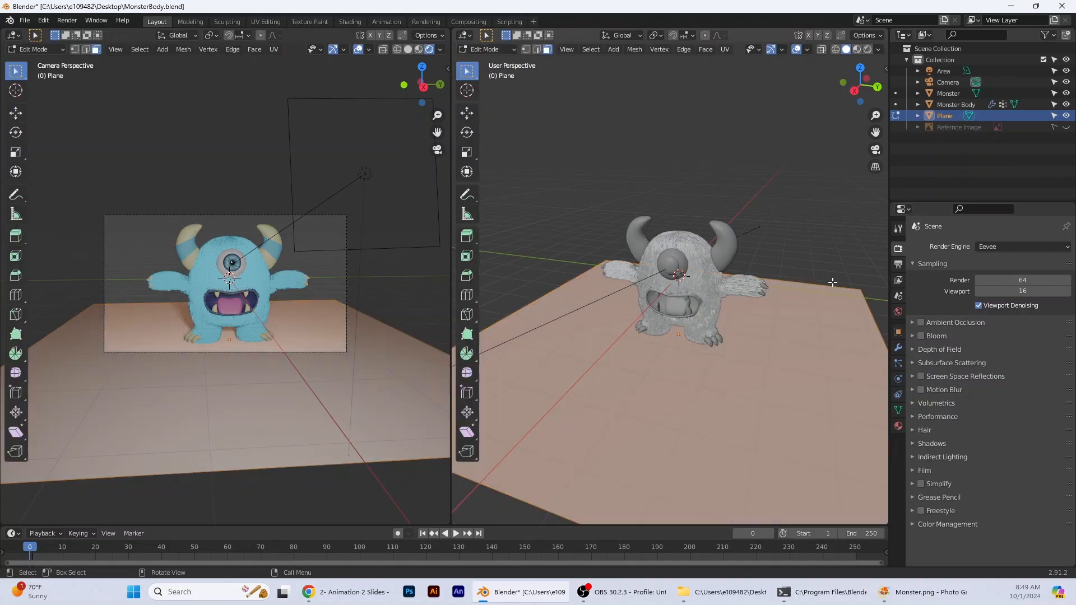
pyautogui.click(537, 49)
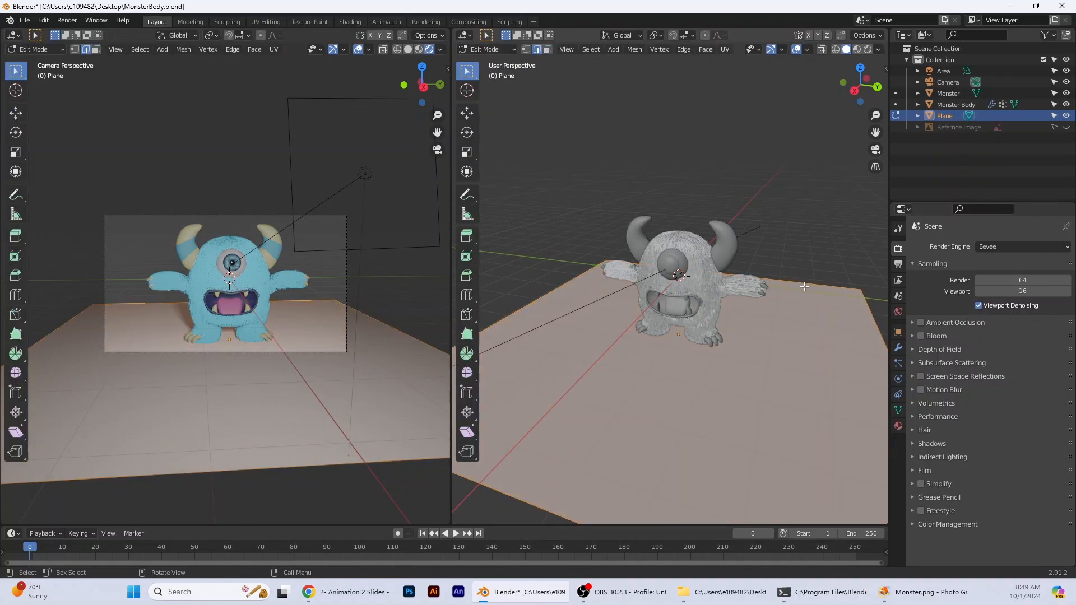
pyautogui.click(480, 233)
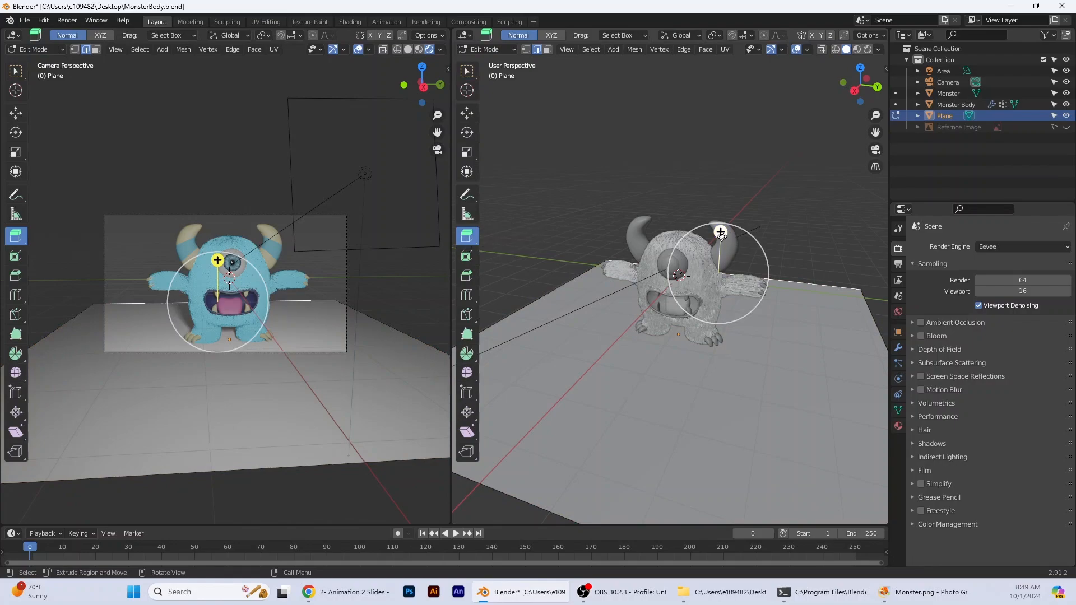
pyautogui.moveTo(721, 232); pyautogui.dragTo(734, 57)
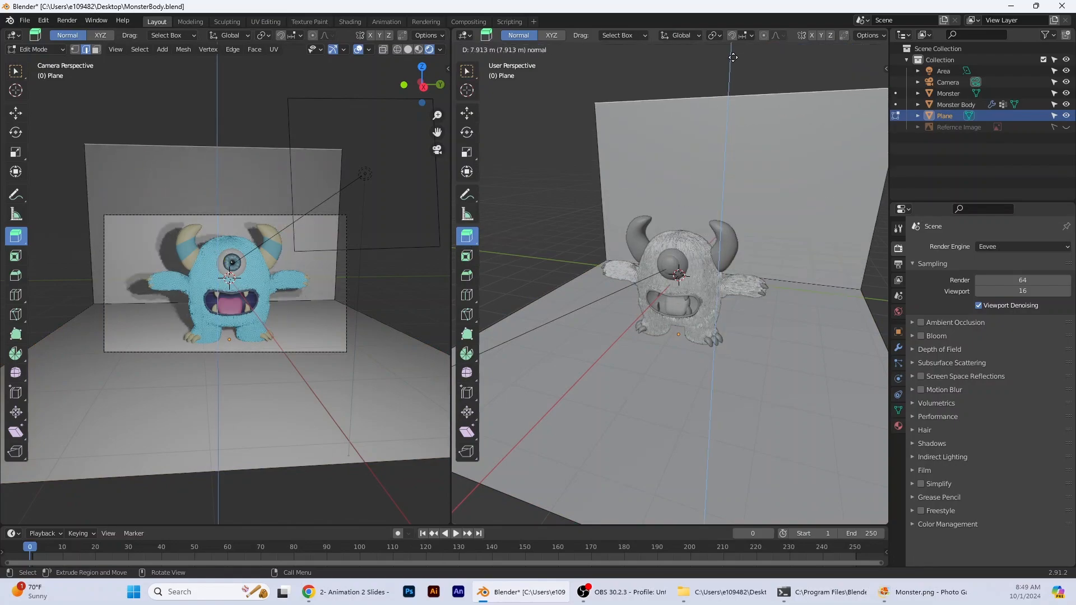
pyautogui.click(483, 49)
pyautogui.click(485, 63)
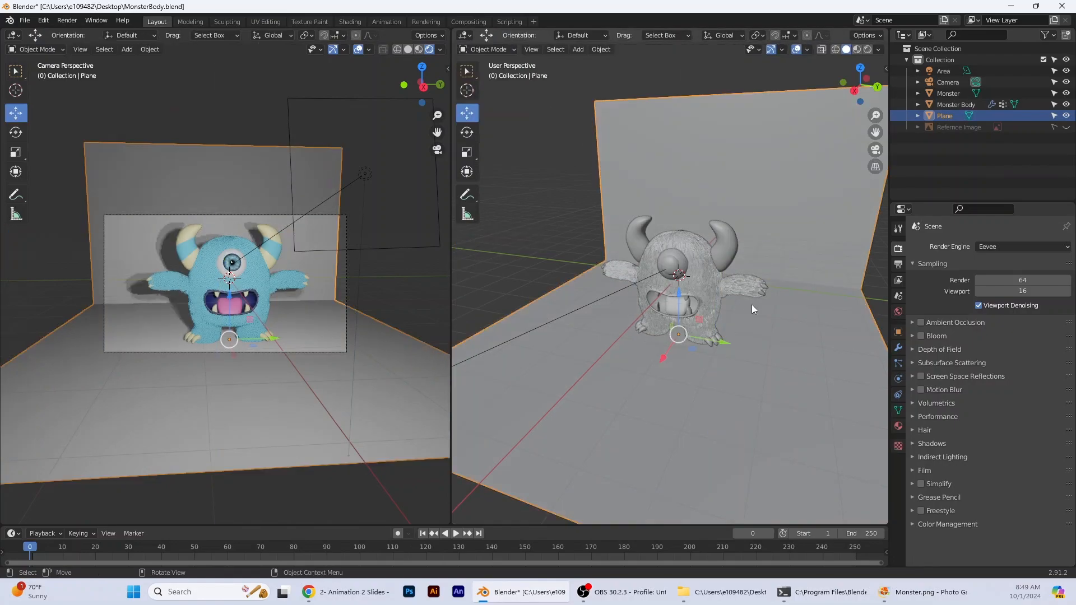
# - Bevel the edge between the floor and the backdrop wall with several segments into a wide, gradual curve
pyautogui.click(502, 50)
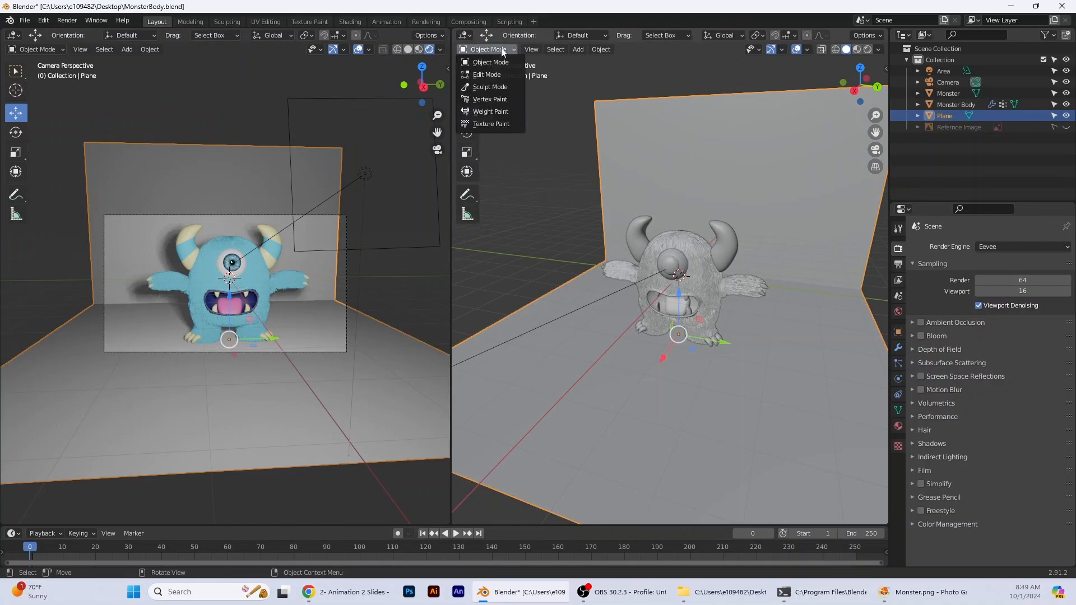
pyautogui.click(486, 75)
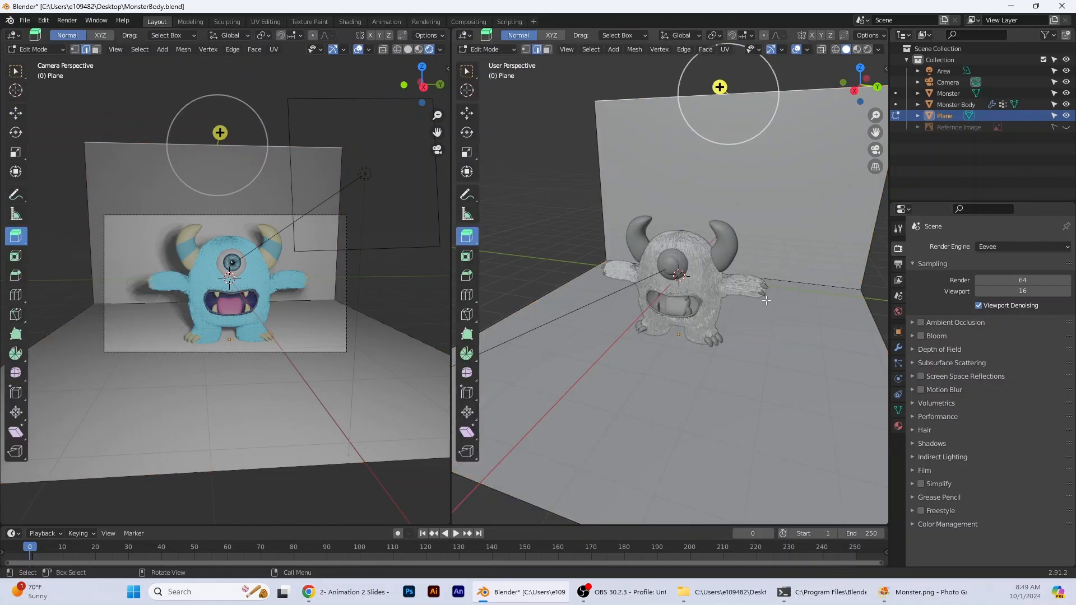
pyautogui.click(796, 285)
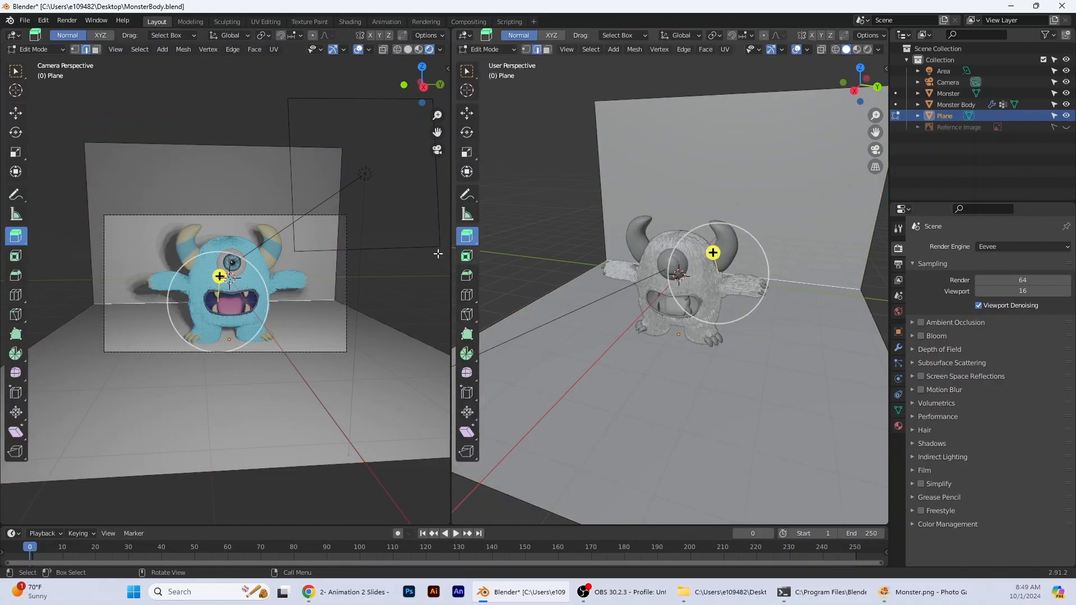
pyautogui.click(466, 279)
pyautogui.moveTo(710, 242); pyautogui.dragTo(690, 187)
pyautogui.scroll(9, 686, 184)
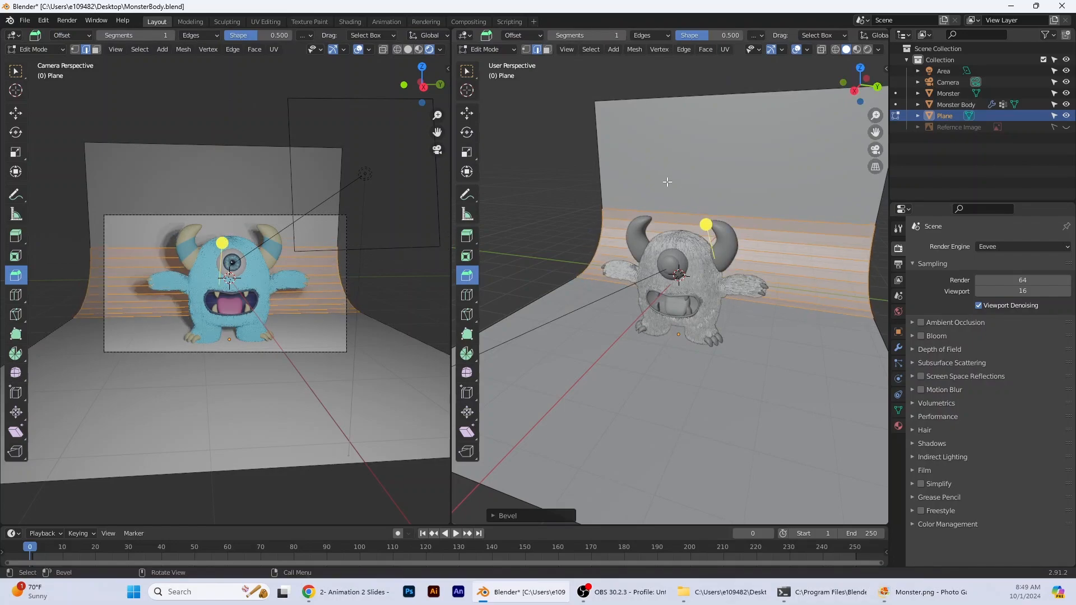
# - Return the backdrop to Object Mode and apply Shade Smooth to it
pyautogui.click(506, 49)
pyautogui.click(506, 58)
pyautogui.rightClick(765, 191)
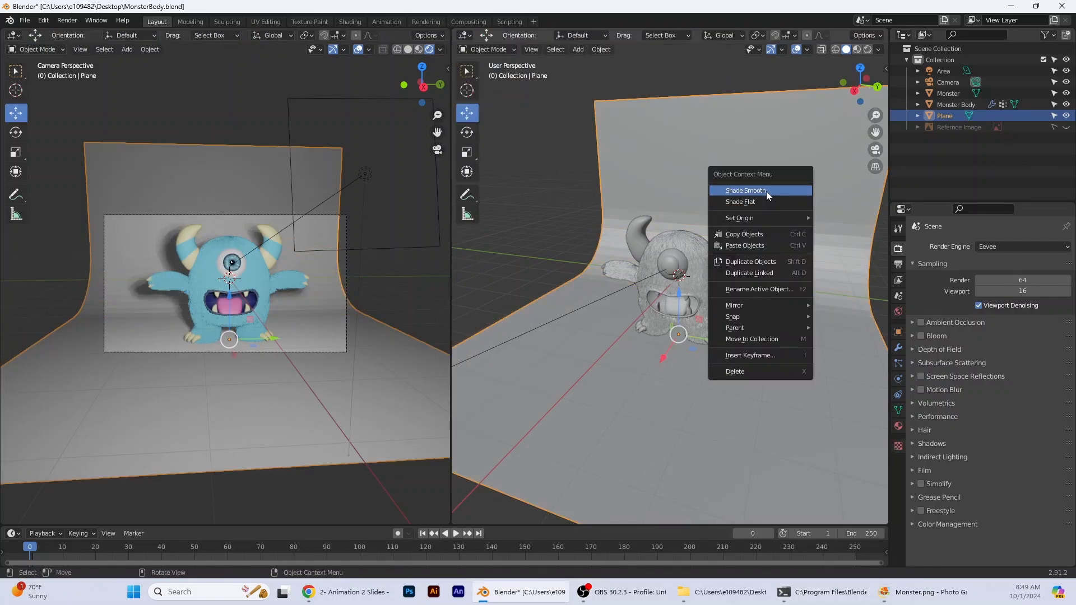
pyautogui.click(765, 191)
# - Scale the backdrop up uniformly so it extends well beyond the edges of the camera frame
pyautogui.click(438, 150)
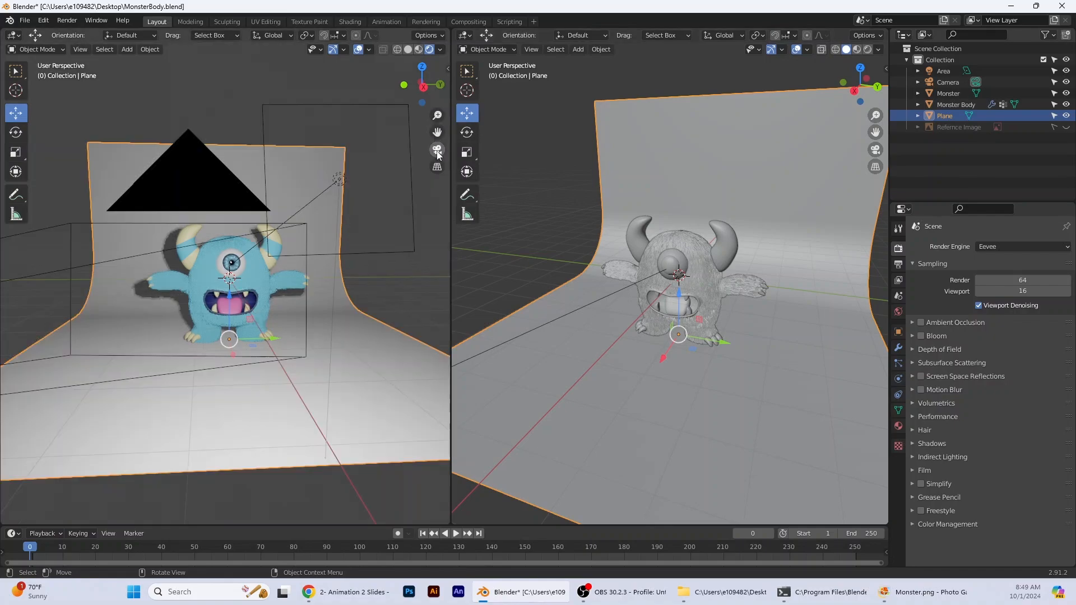
pyautogui.click(438, 150)
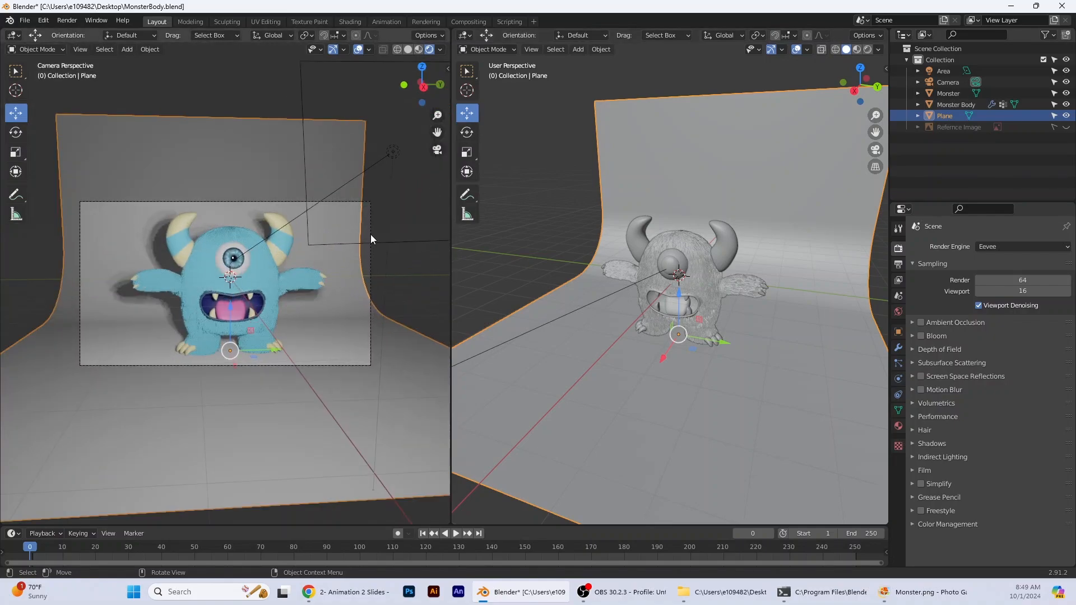
pyautogui.click(17, 149)
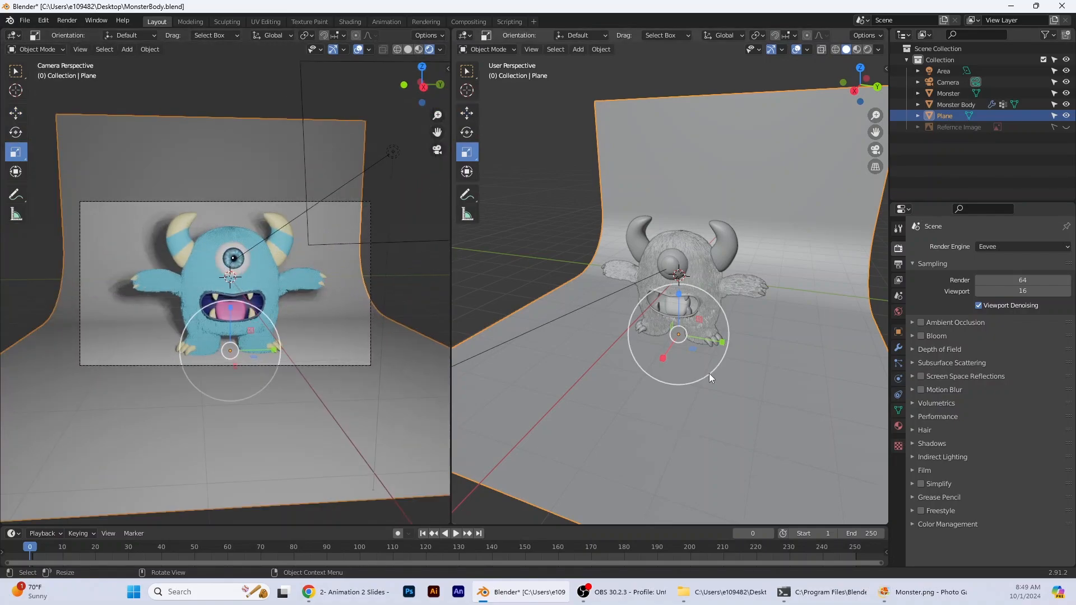
pyautogui.moveTo(708, 378); pyautogui.dragTo(717, 402)
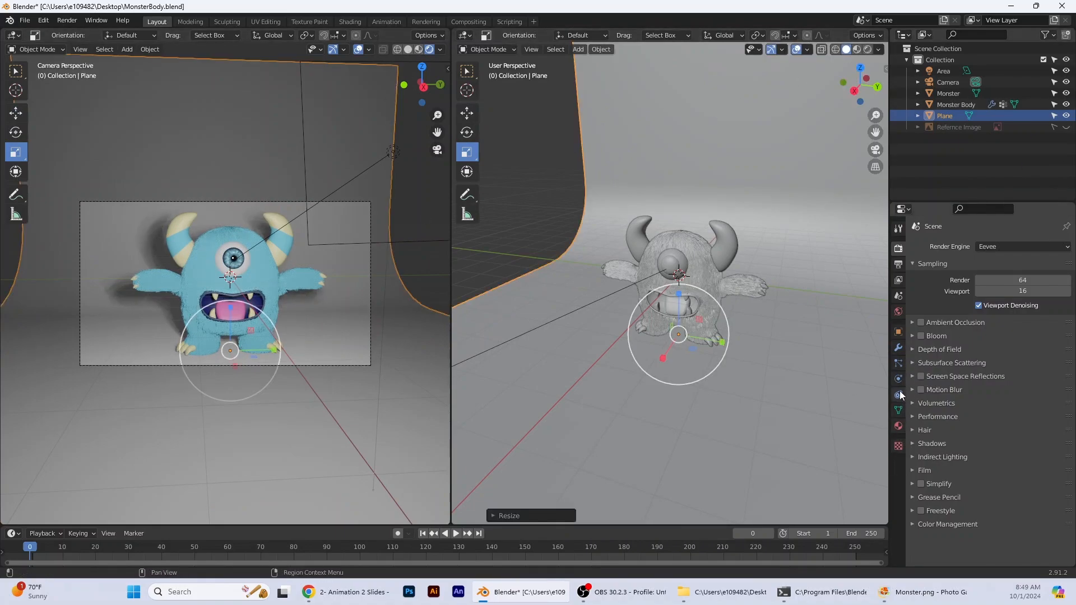
# - Create a new material on the backdrop plane and set its Base Color to a warm orange-tan
pyautogui.click(898, 427)
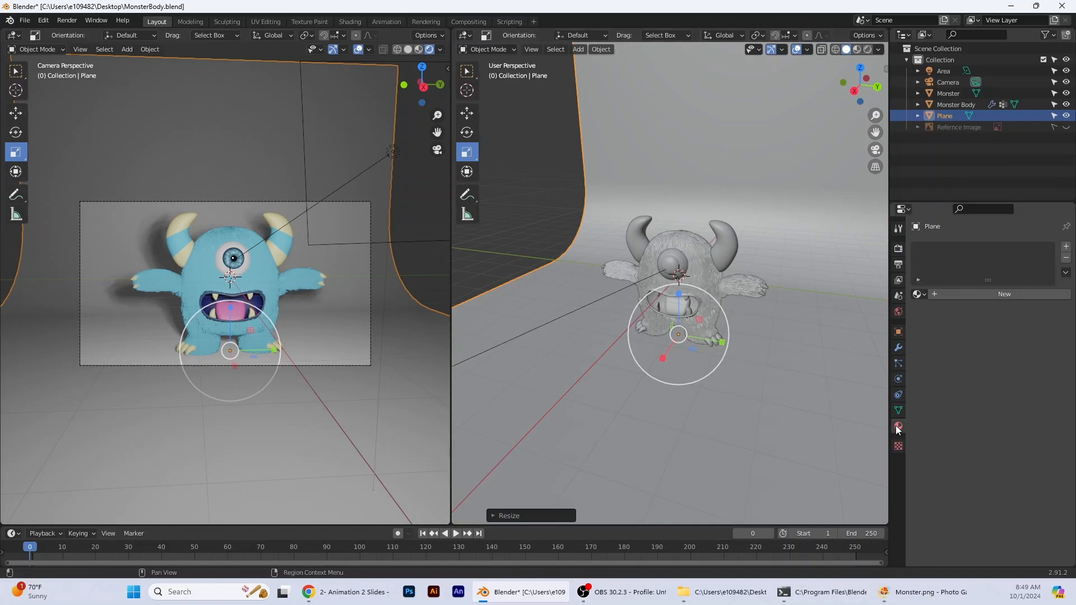
pyautogui.click(936, 294)
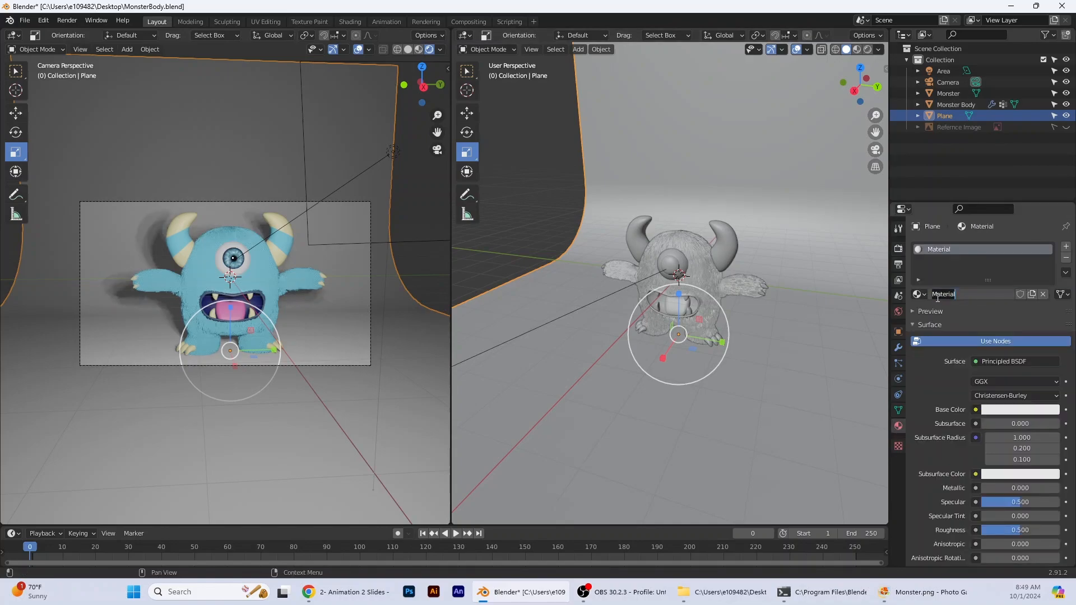
pyautogui.click(1006, 410)
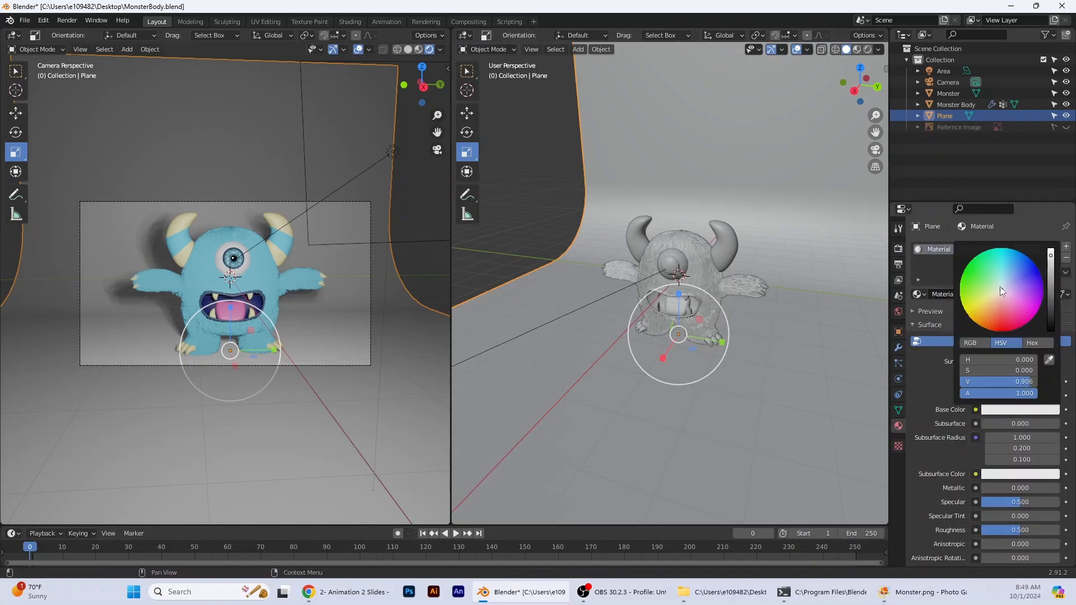
pyautogui.click(994, 306)
pyautogui.moveTo(994, 307); pyautogui.dragTo(991, 306)
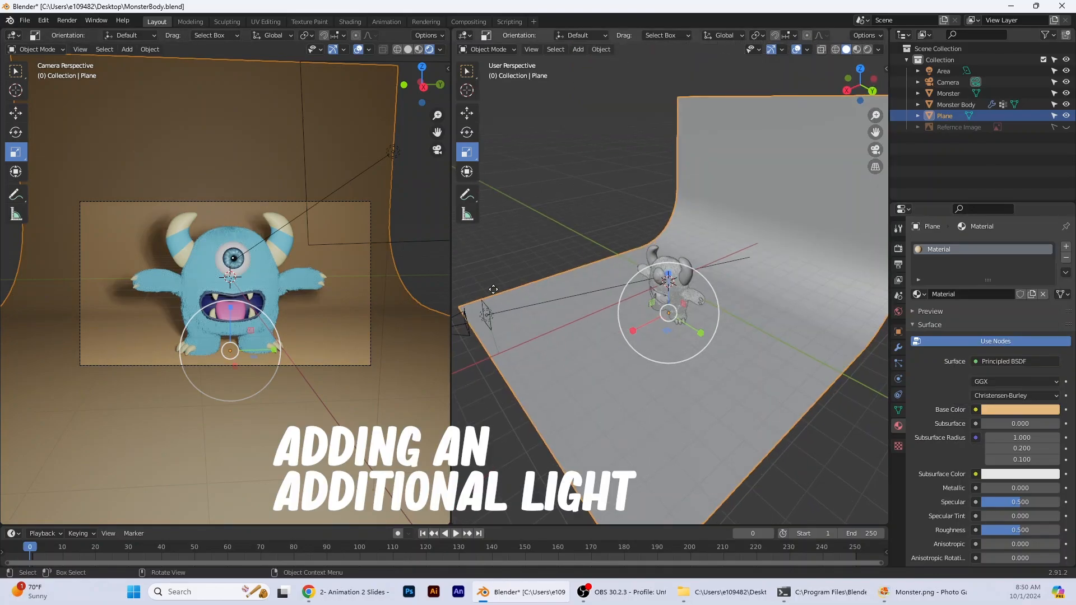
# - Duplicate the Area light, move the copy to the monster's side, and rotate it to aim at the monster
pyautogui.hotkey('shift', 'd')
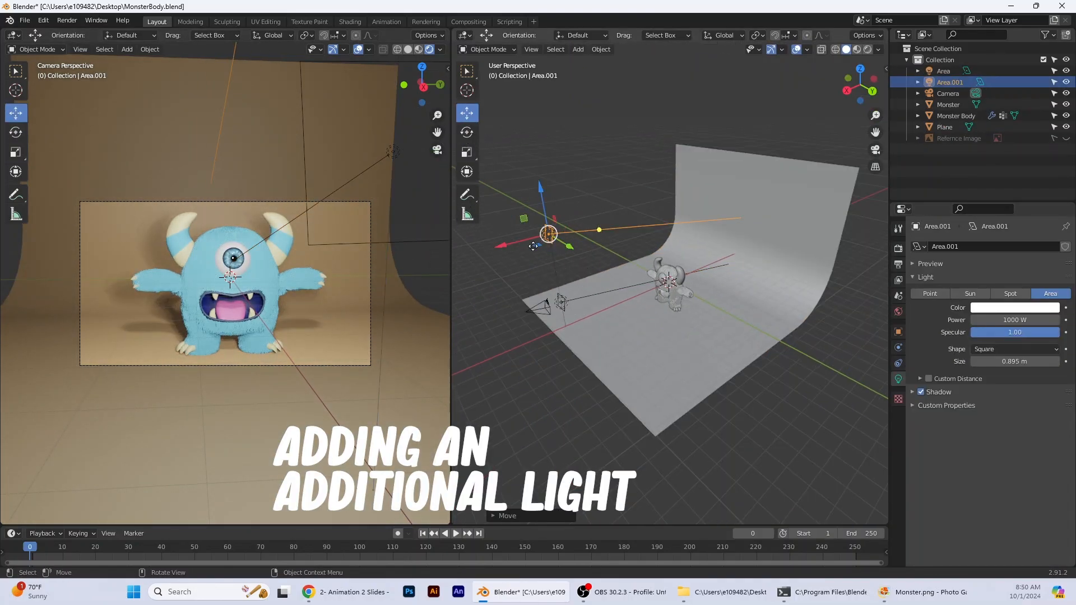
pyautogui.moveTo(524, 219); pyautogui.dragTo(623, 241)
pyautogui.click(467, 132)
pyautogui.moveTo(566, 362); pyautogui.dragTo(686, 370, button='middle')
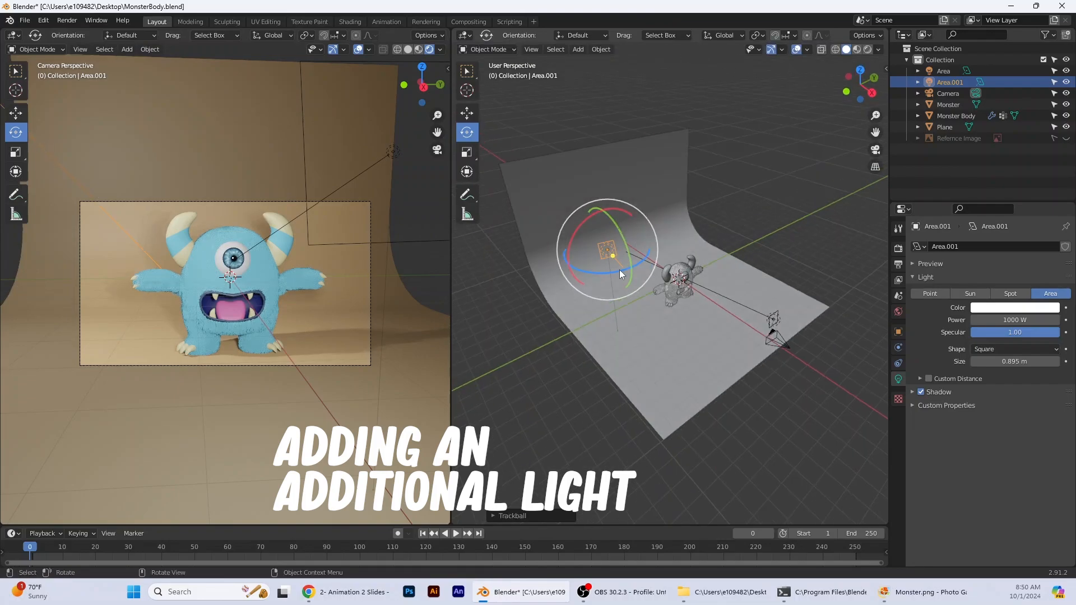
pyautogui.moveTo(620, 272); pyautogui.dragTo(639, 259)
pyautogui.moveTo(585, 227); pyautogui.dragTo(591, 221)
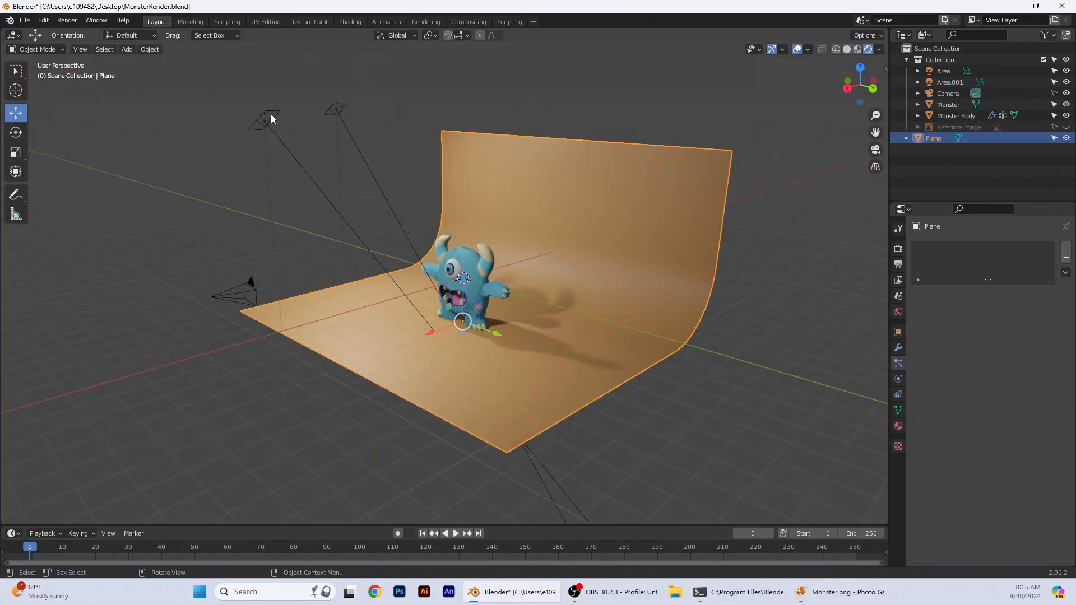
# - Examine the placement of both area lights in MonsterRender.blend and their effect in the finished Monster.png image
pyautogui.click(272, 118)
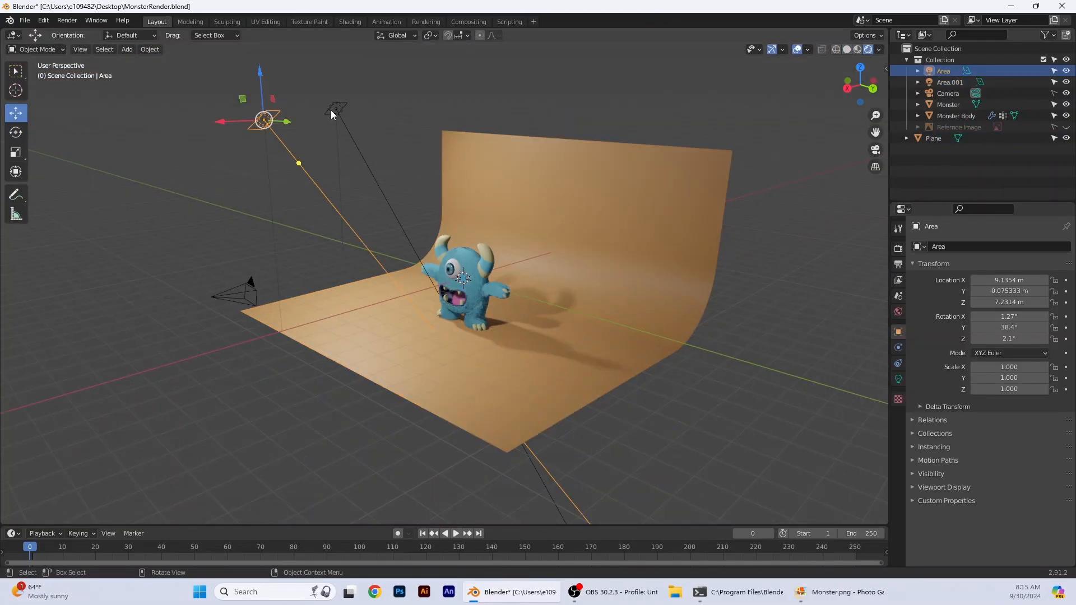
pyautogui.click(331, 110)
pyautogui.click(1012, 6)
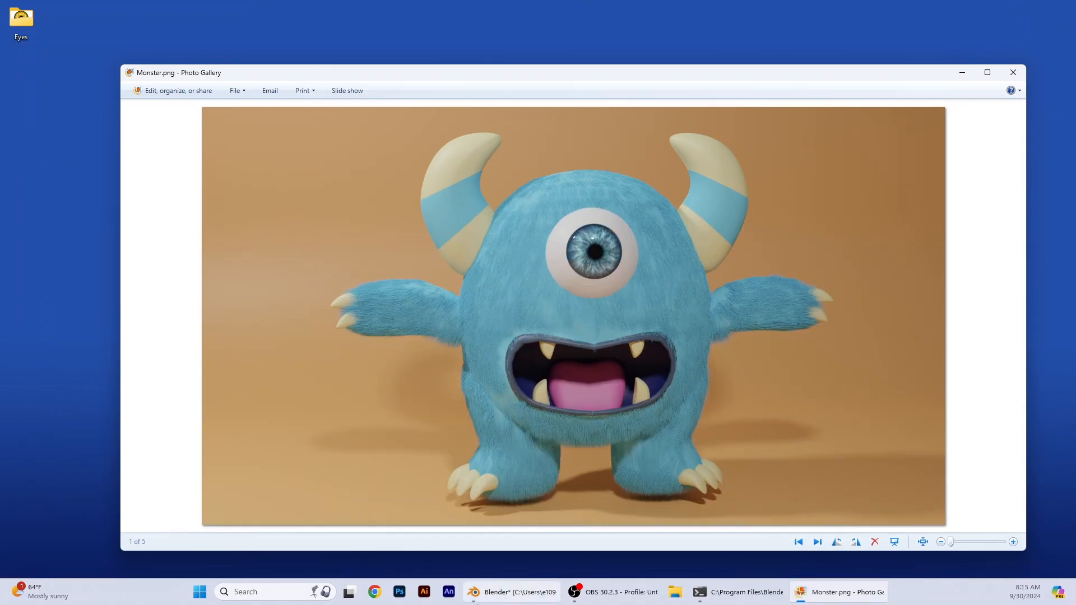
pyautogui.click(523, 594)
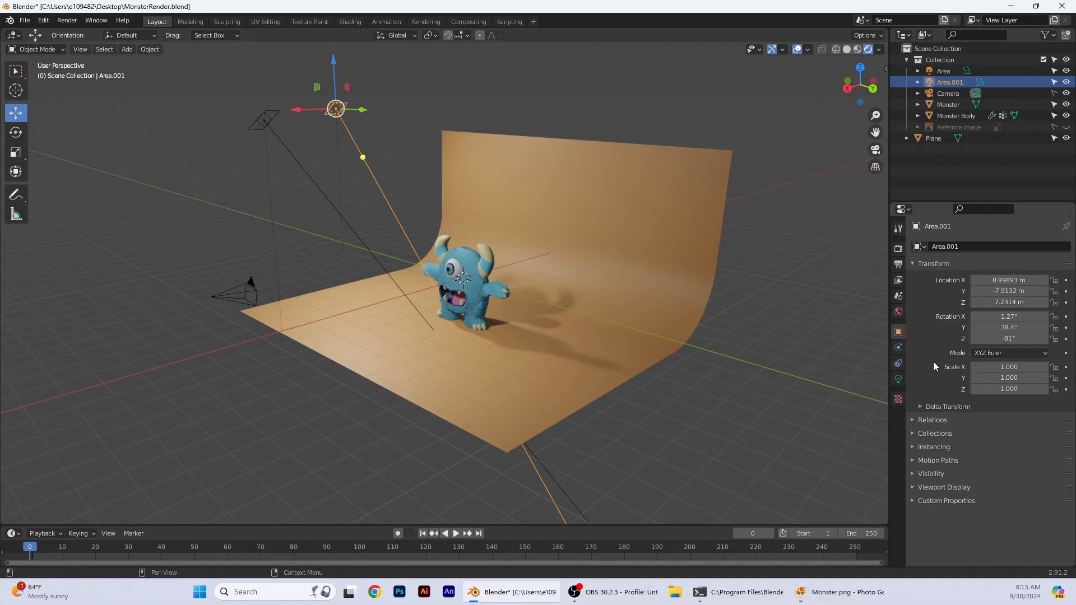
pyautogui.click(899, 379)
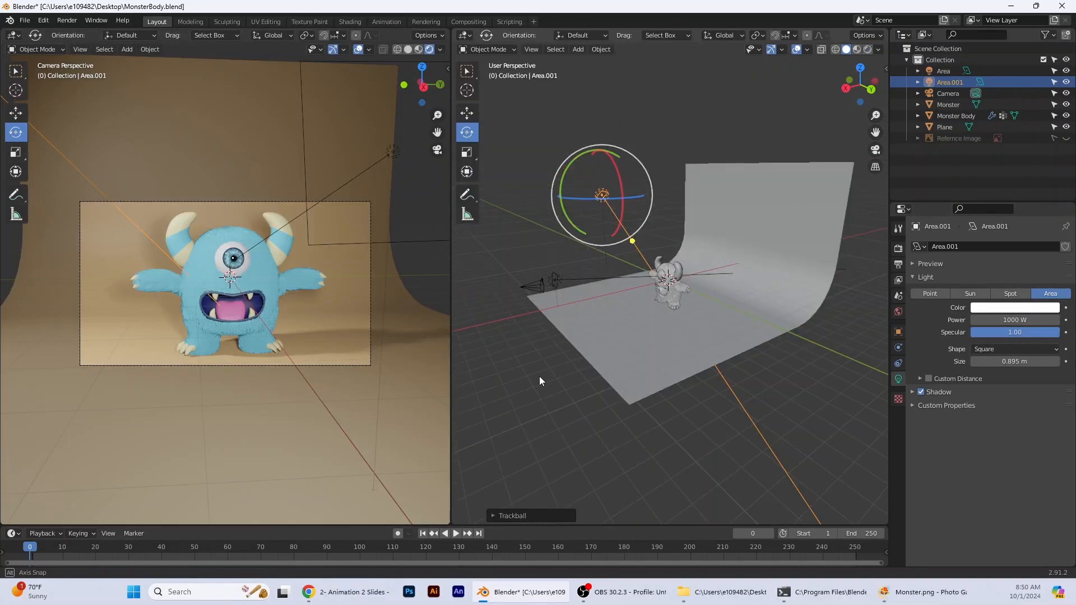
# - Set the render engine to Cycles in the MonsterBody scene
pyautogui.moveTo(539, 375); pyautogui.dragTo(594, 359, button='middle')
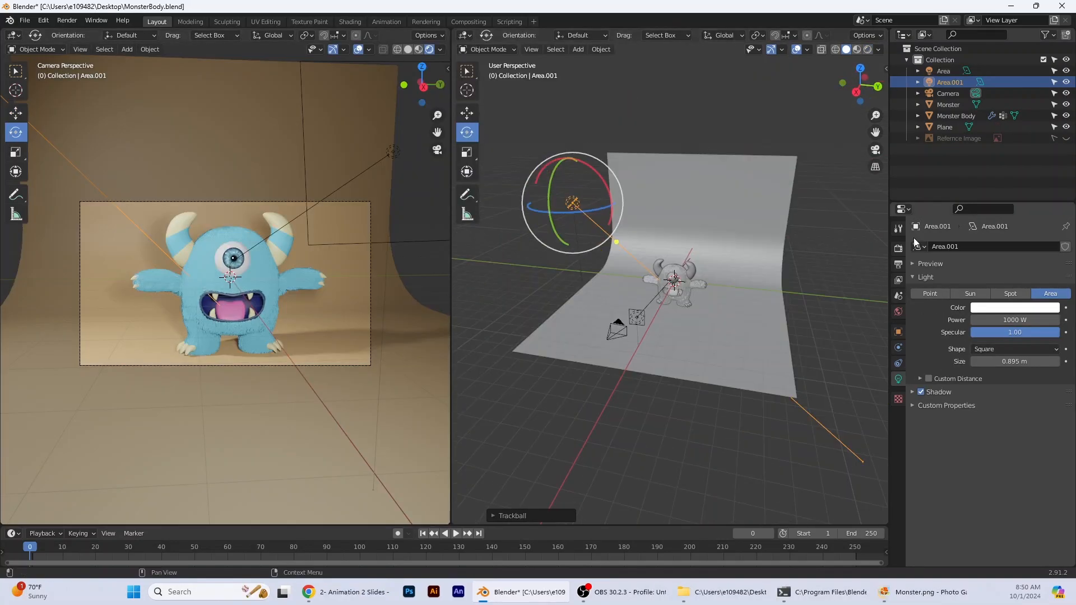
pyautogui.click(898, 229)
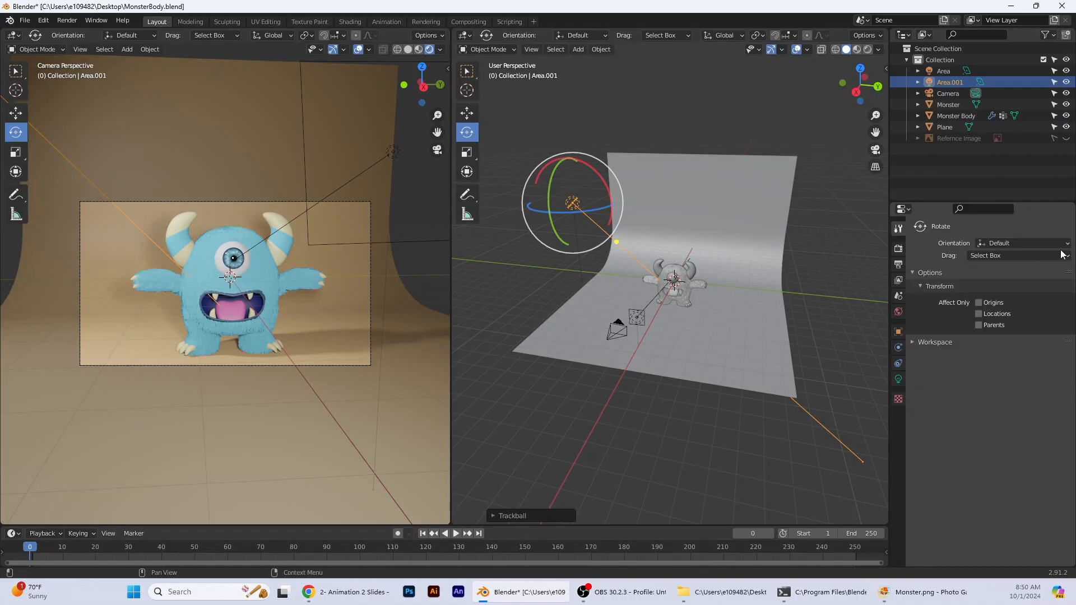
pyautogui.click(899, 249)
pyautogui.click(1022, 251)
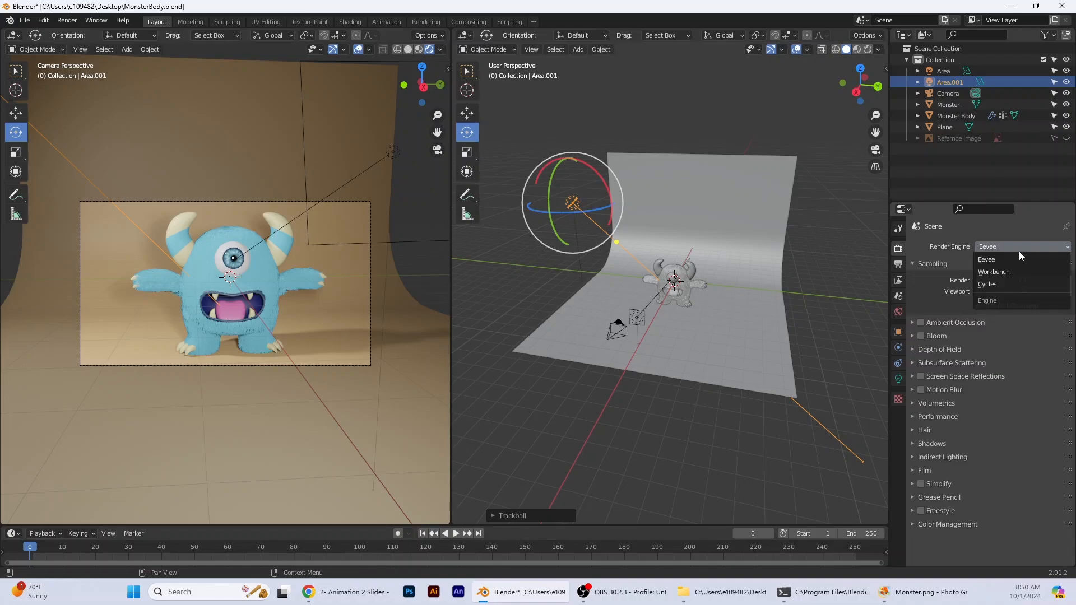
pyautogui.click(994, 284)
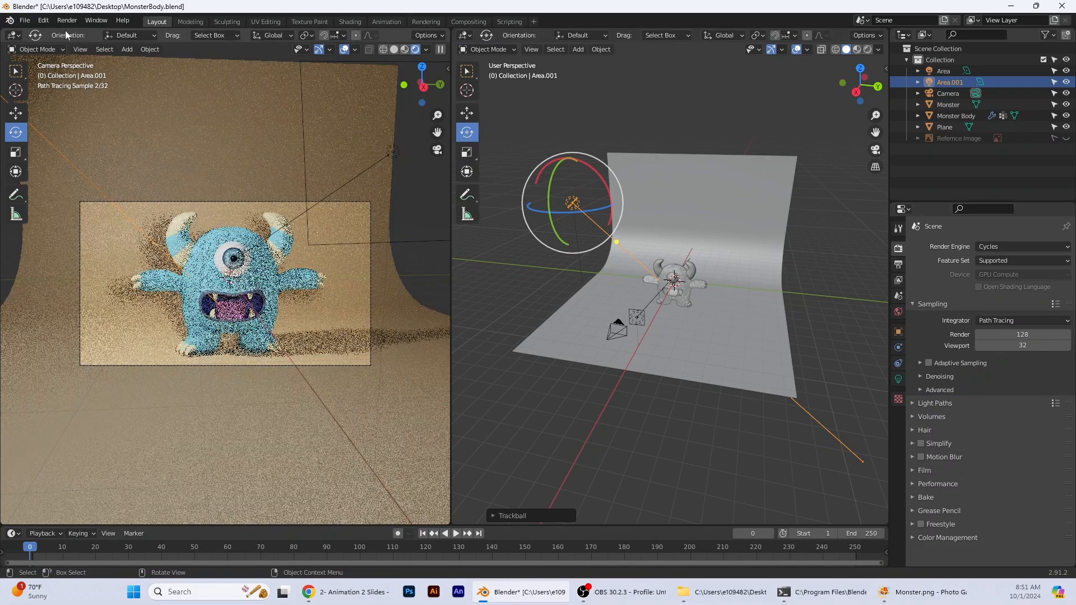
# - Render the image from the camera and reposition and enlarge the render window to fill most of the screen
pyautogui.click(67, 21)
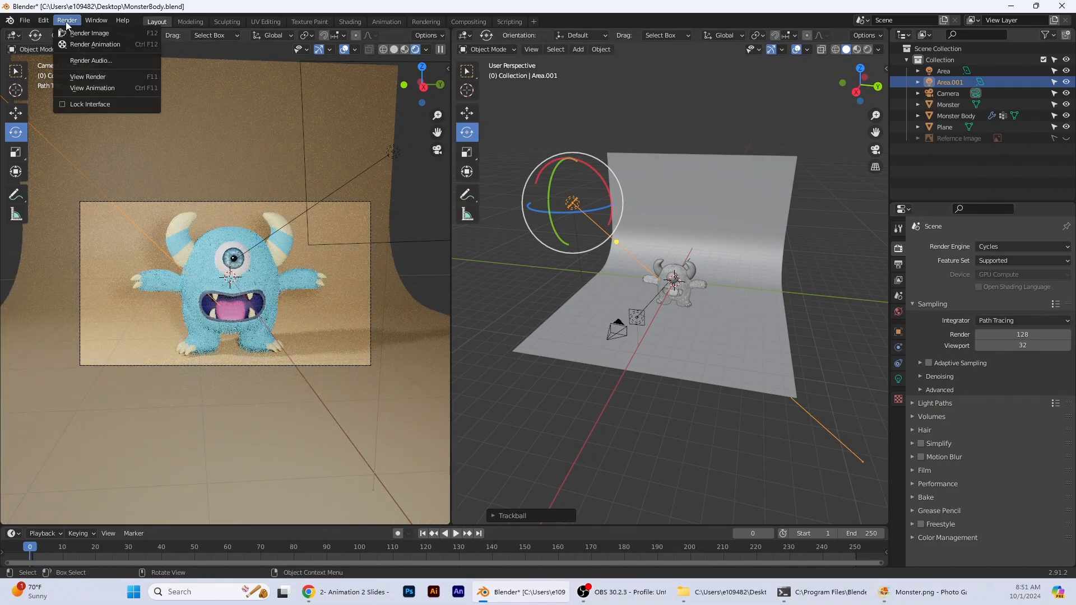
pyautogui.click(105, 34)
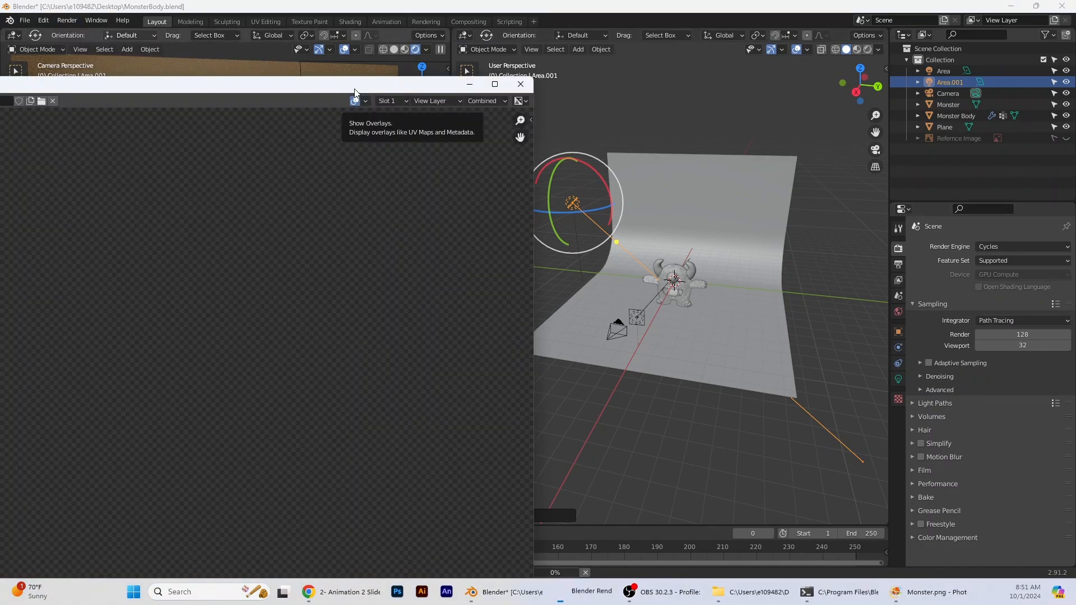
pyautogui.moveTo(354, 89); pyautogui.dragTo(868, 34)
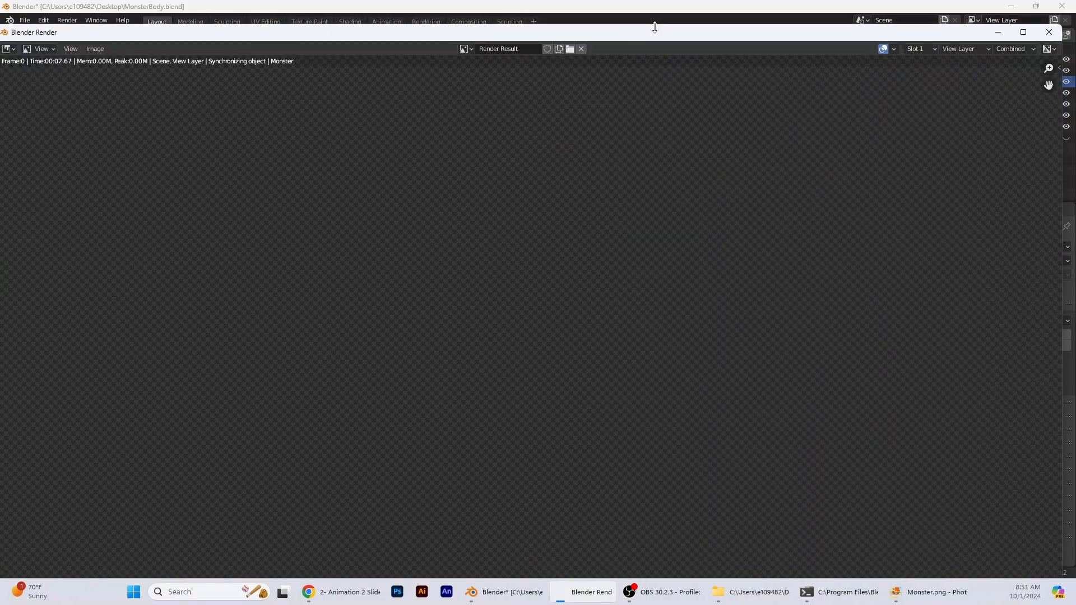
pyautogui.moveTo(655, 27); pyautogui.dragTo(656, 14)
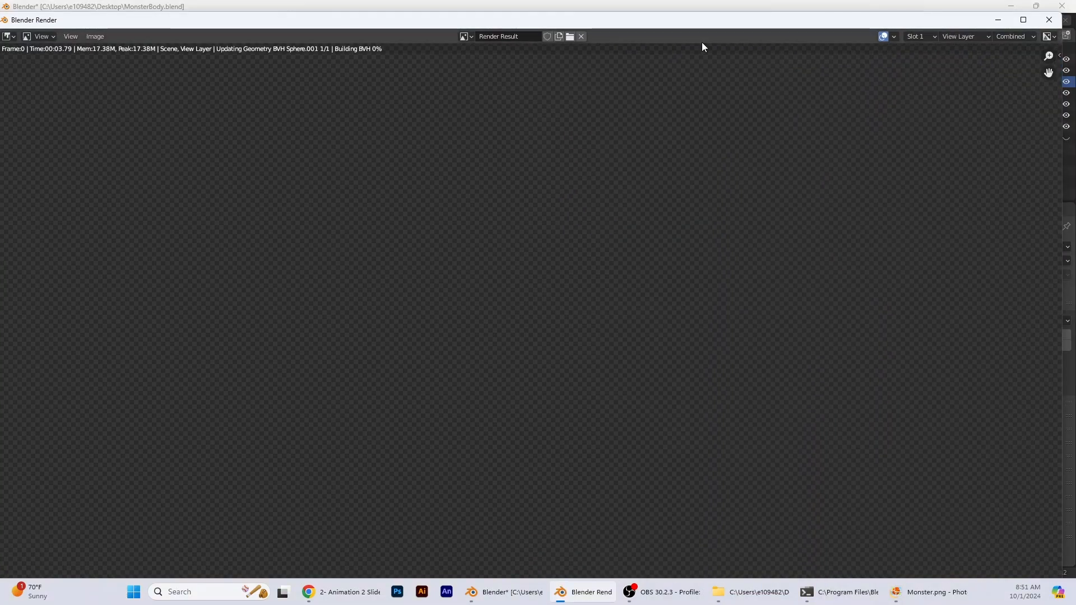